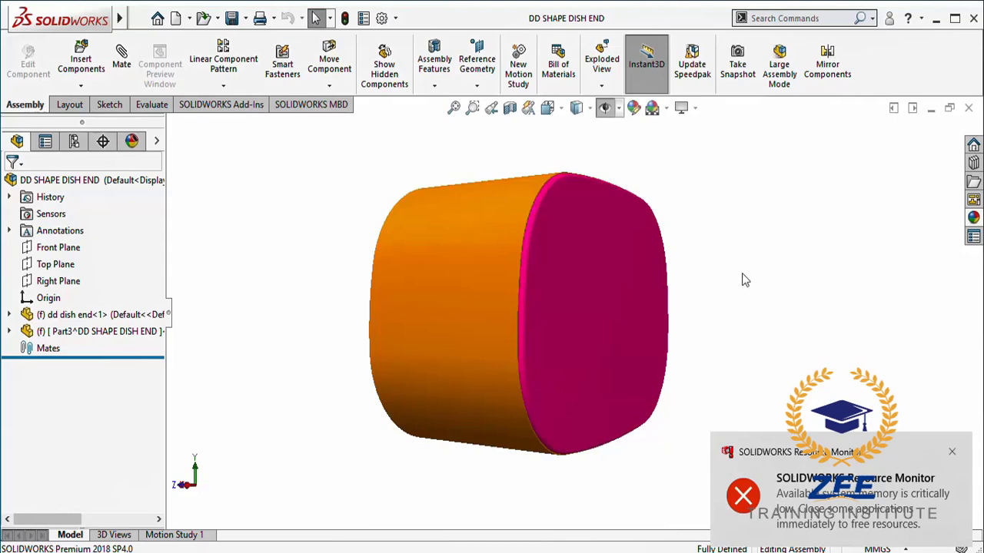
Open the magenta dish end component in its own window and examine the part's shape from several angles
middle_drag(742, 280, 701, 310)
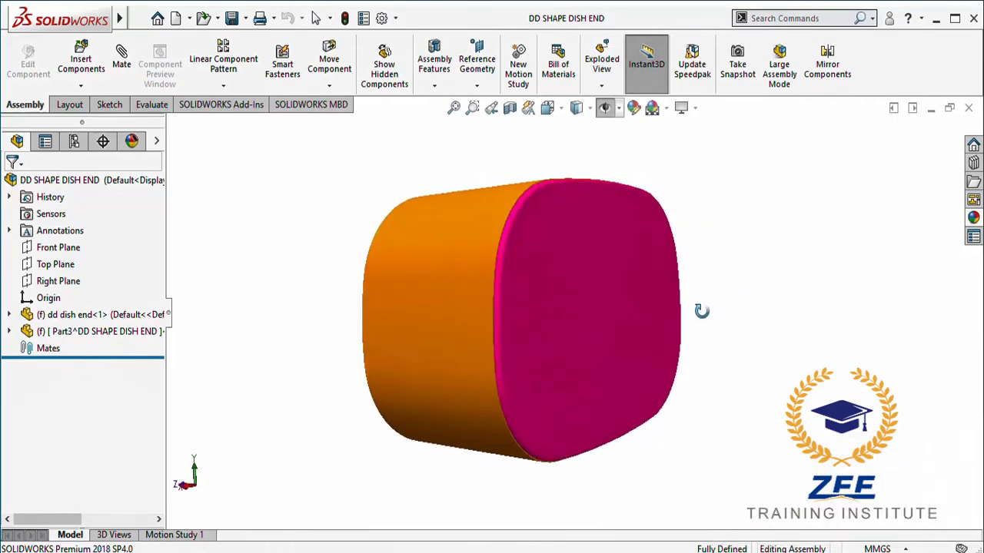
click(615, 284)
click(658, 194)
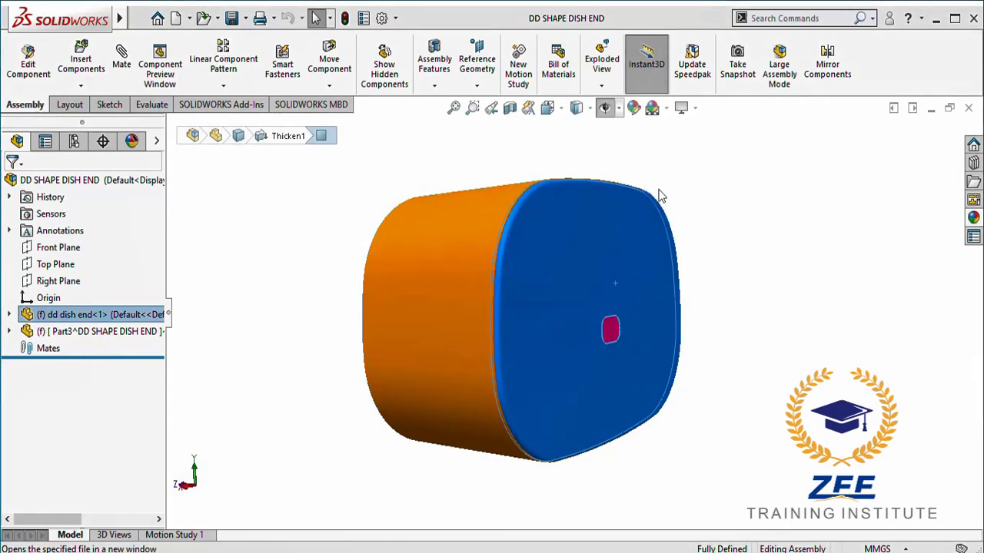
click(528, 314)
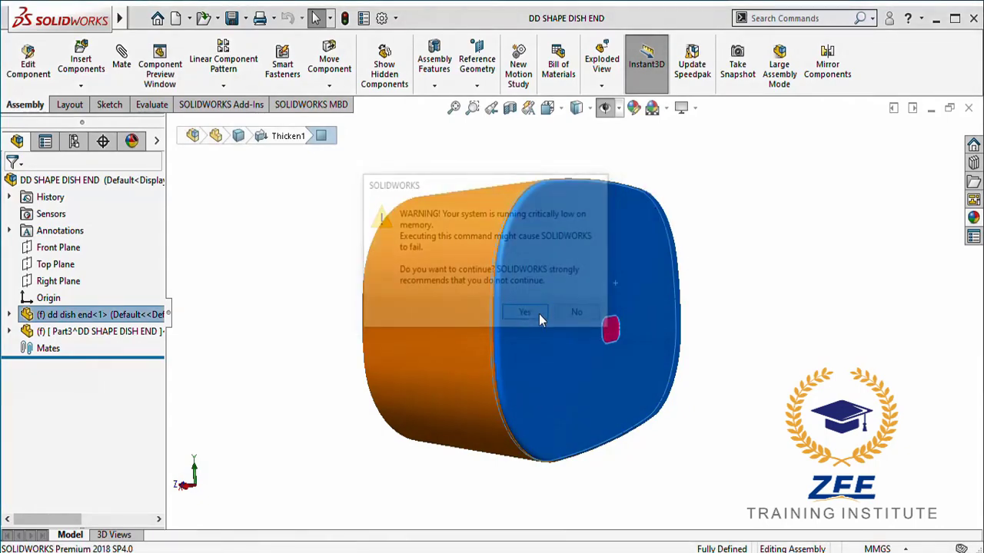
scroll(541, 319, up, 1)
scroll(588, 351, down, 2)
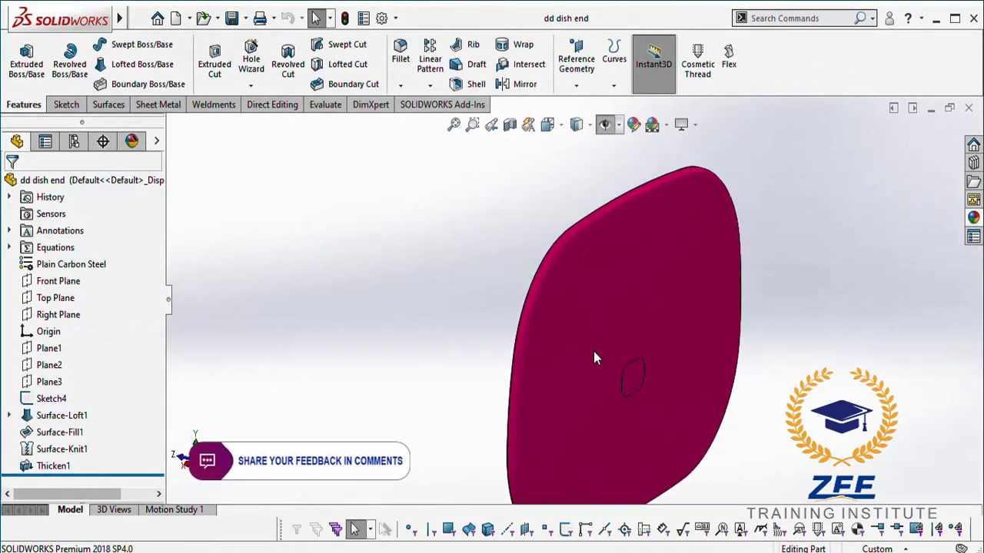
middle_drag(593, 351, 792, 235)
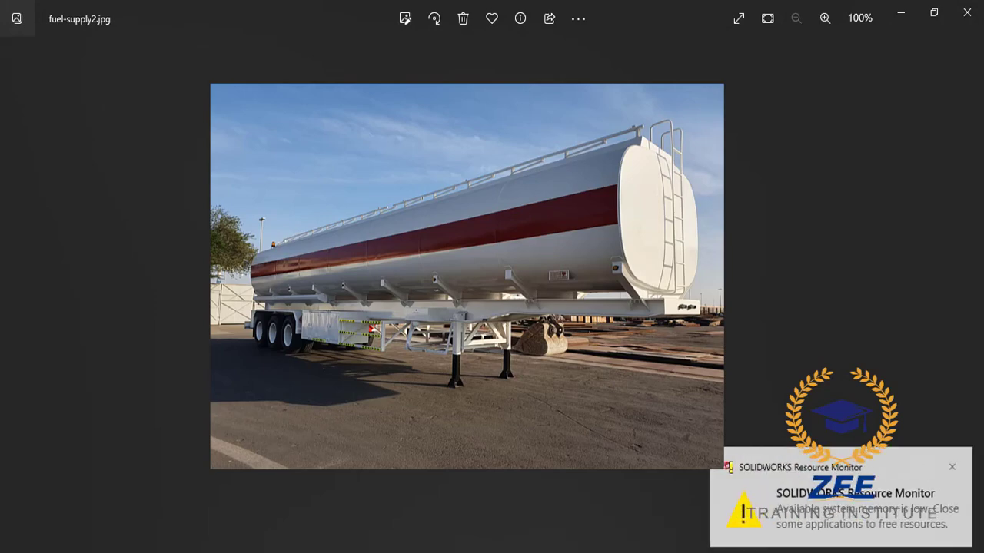
View the tanker trailer reference photos in Photos, and close the dish end part to return to the SOLIDWORKS assembly
scroll(426, 247, down, 2)
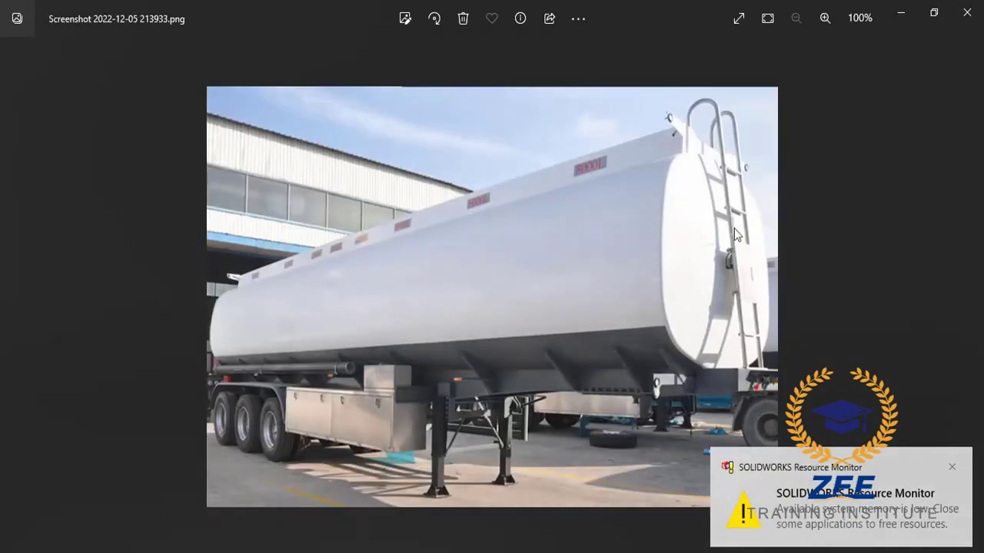
click(900, 16)
click(967, 108)
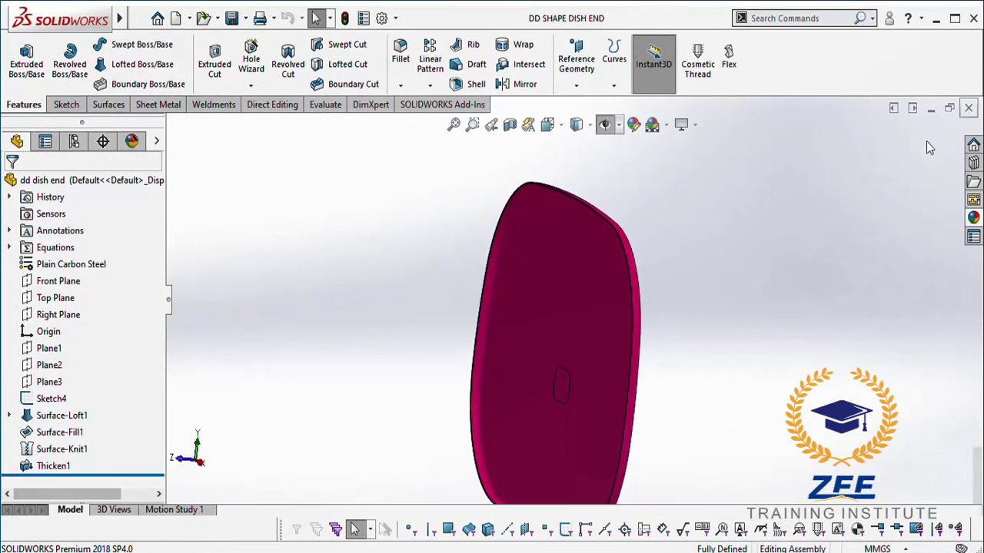
Apply a section view to the DD SHAPE DISH END assembly and examine the joint between the shell and the dish end
click(509, 107)
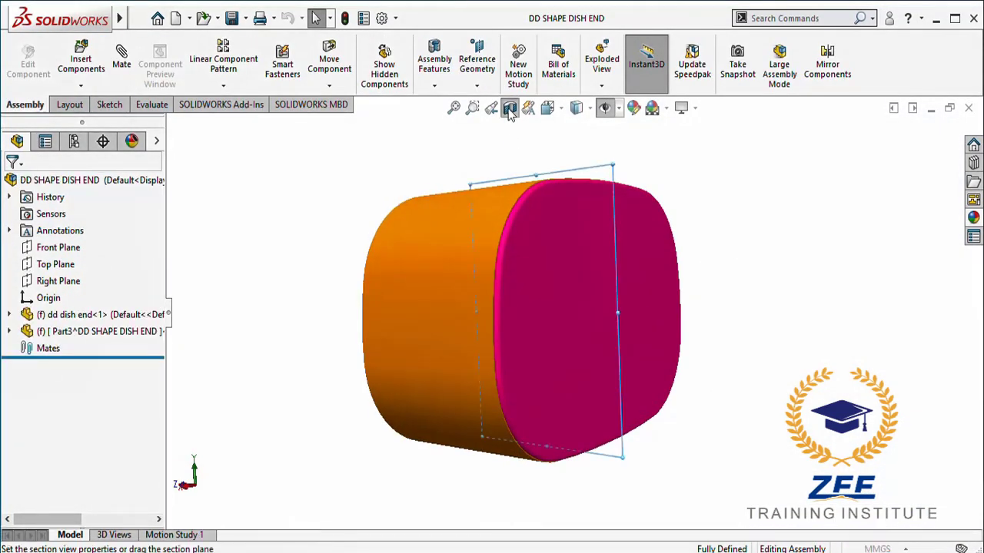
click(10, 184)
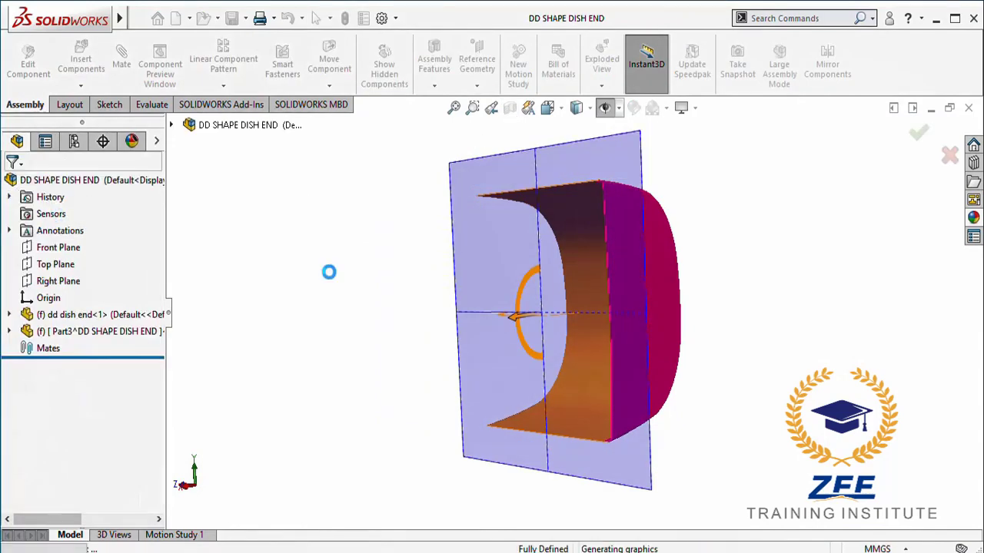
scroll(621, 182, down, 5)
scroll(617, 167, down, 6)
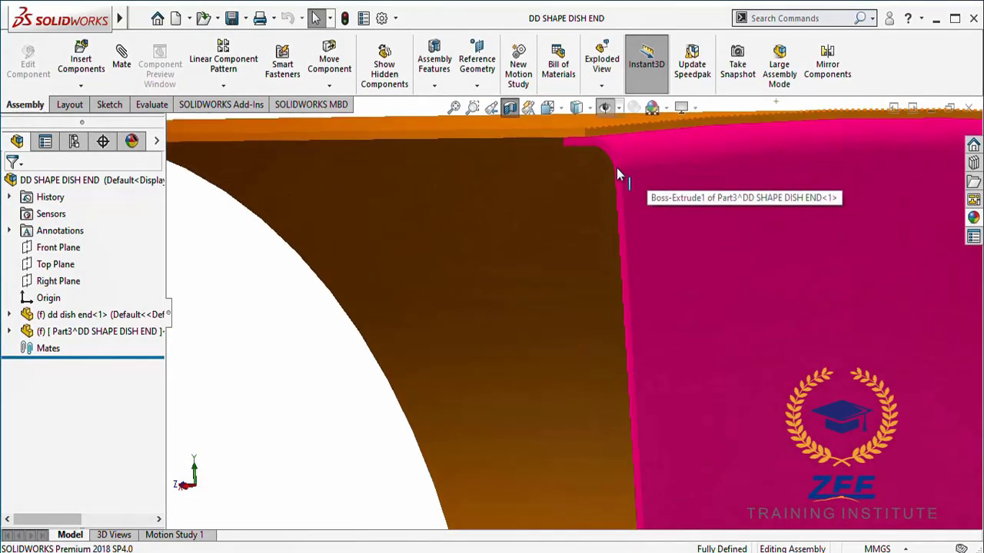
middle_drag(616, 168, 665, 161)
scroll(697, 221, up, 3)
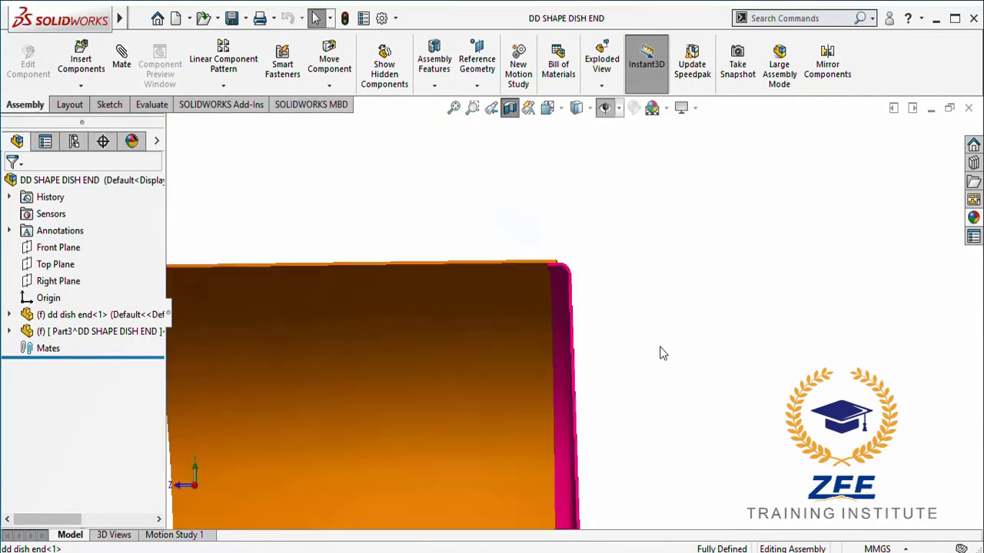
Inspect the sectioned dish end profile in the Right view and at an angle, and turn the section view off
key(space)
click(489, 381)
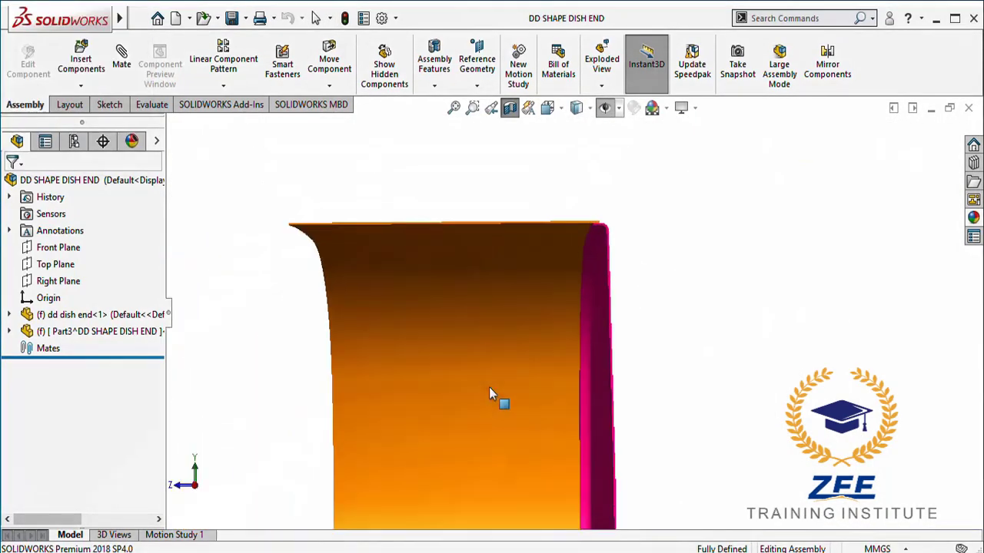
scroll(626, 423, down, 4)
ctrl+middle_drag(707, 488, 569, 466)
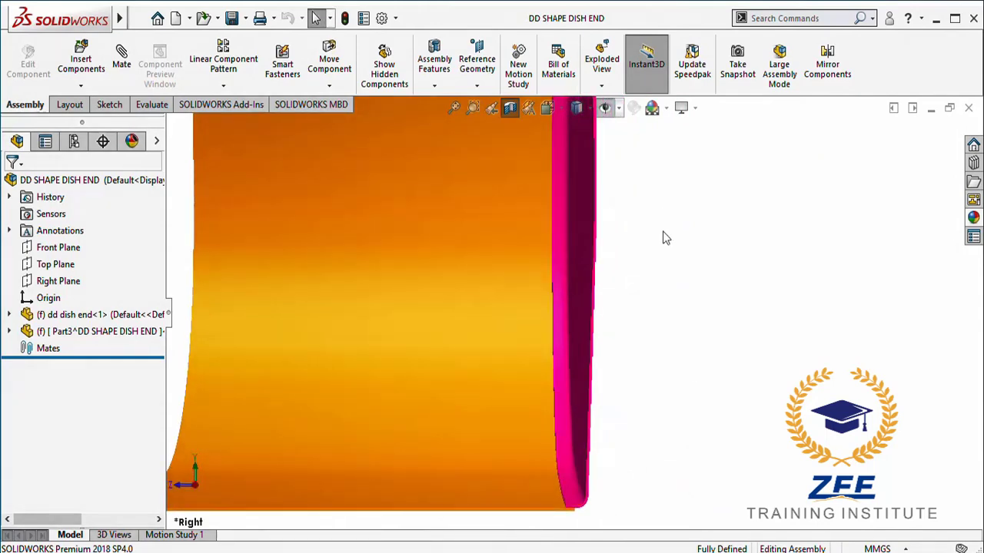
mouse_move(665, 238)
middle_down()
mouse_move(635, 500)
mouse_move(654, 388)
mouse_move(652, 275)
mouse_move(640, 301)
mouse_move(582, 220)
mouse_move(560, 240)
middle_up()
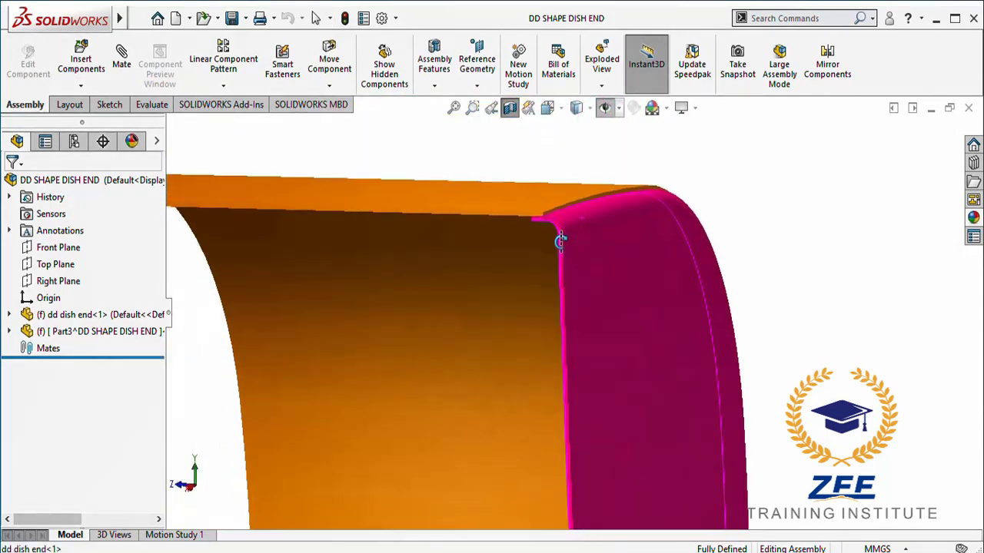
click(510, 108)
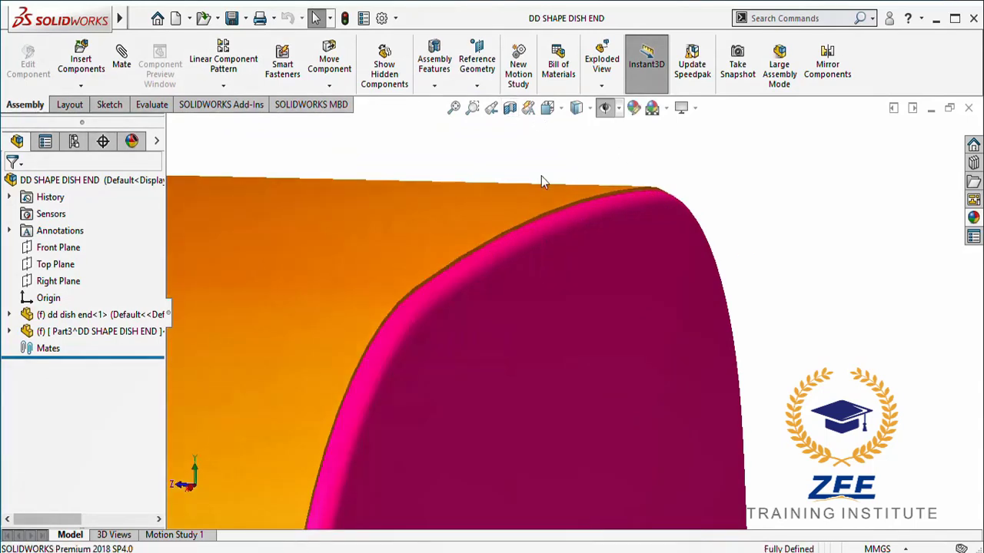
scroll(541, 183, up, 3)
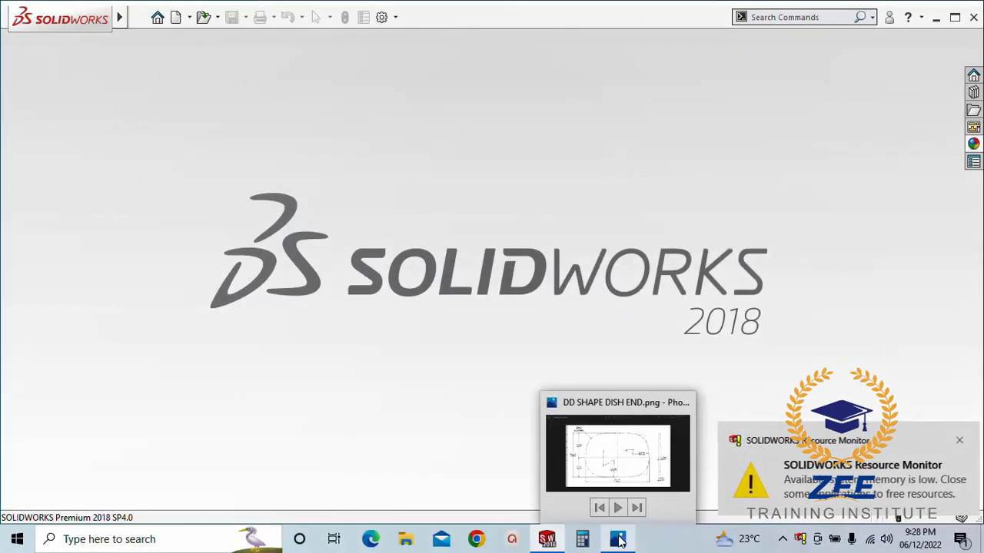
Switch to Photos to read the dimensions in DD SHAPE DISH END.png, and return to SOLIDWORKS
click(618, 540)
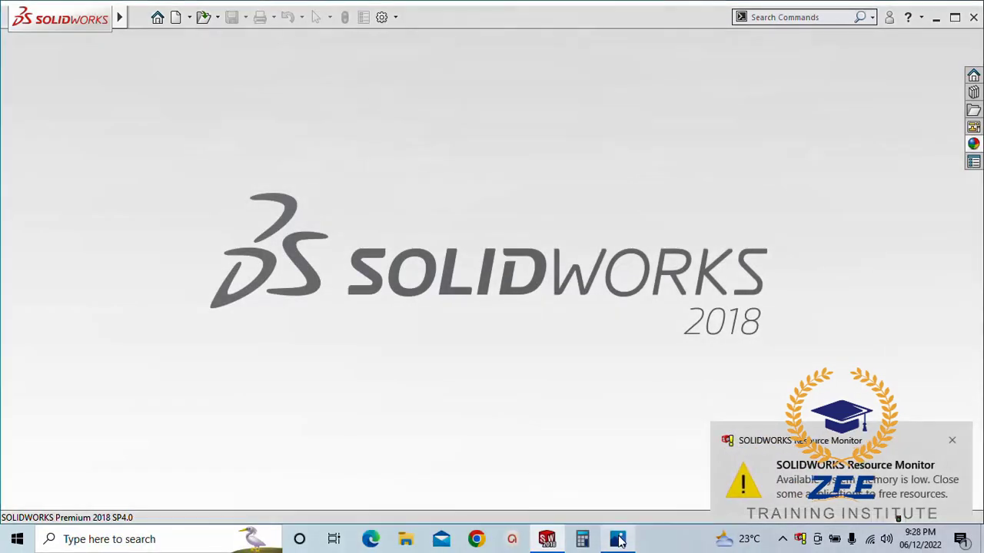
click(619, 540)
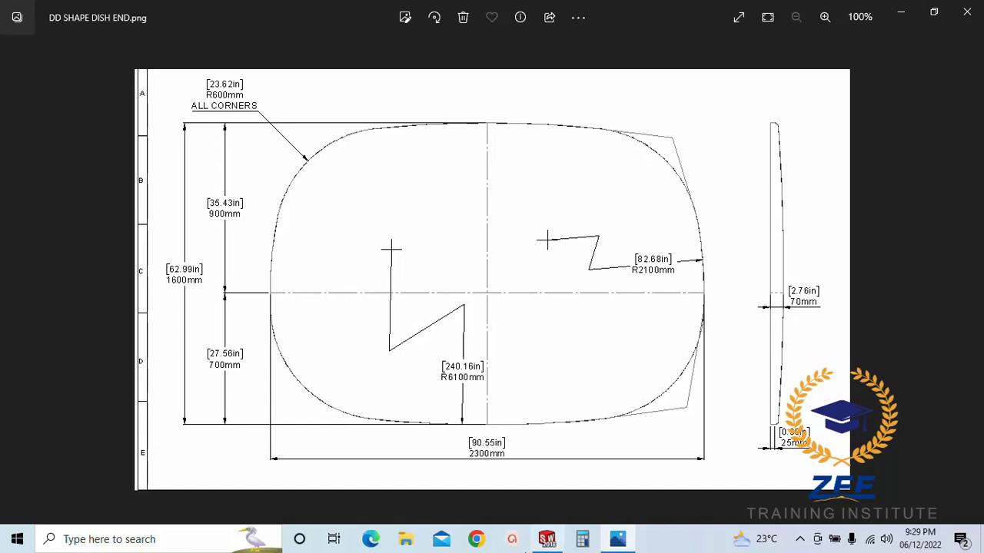
click(545, 540)
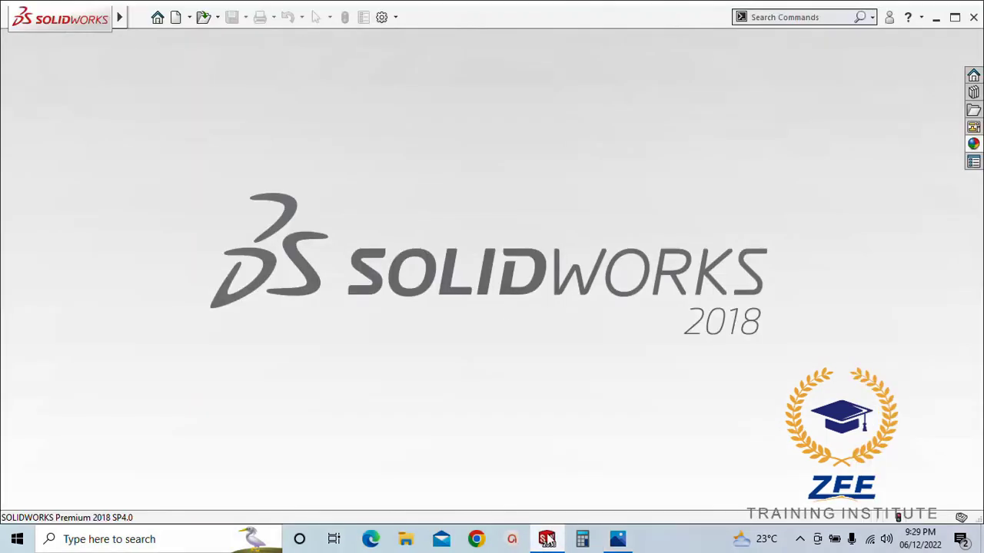
Create a new part from the Part mm Kg template and start a sketch on the Front Plane
click(183, 17)
click(223, 150)
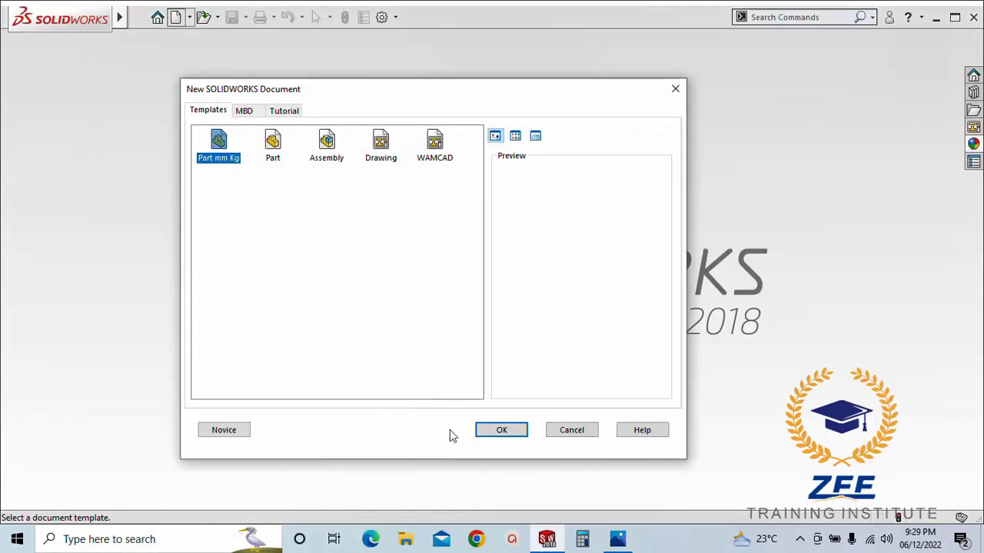
click(503, 431)
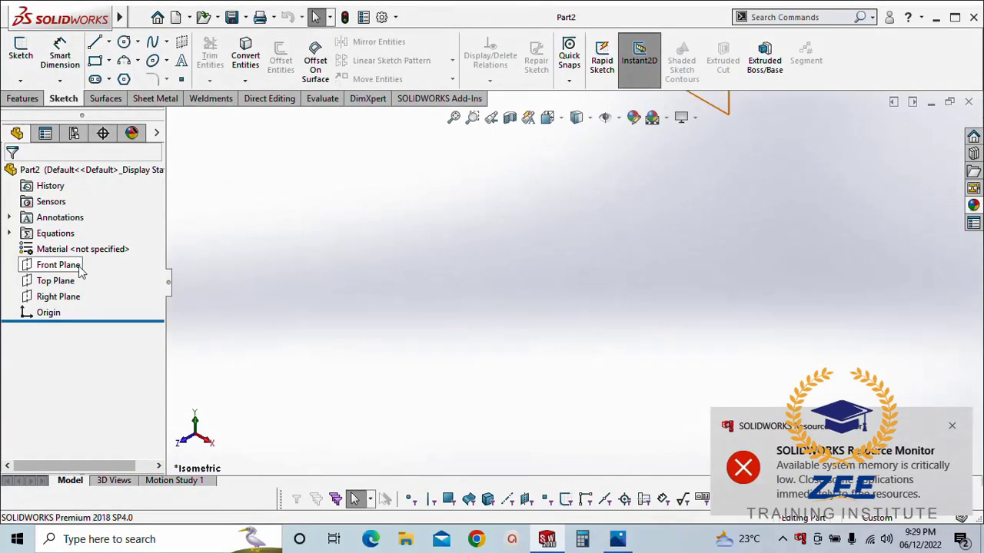
click(61, 265)
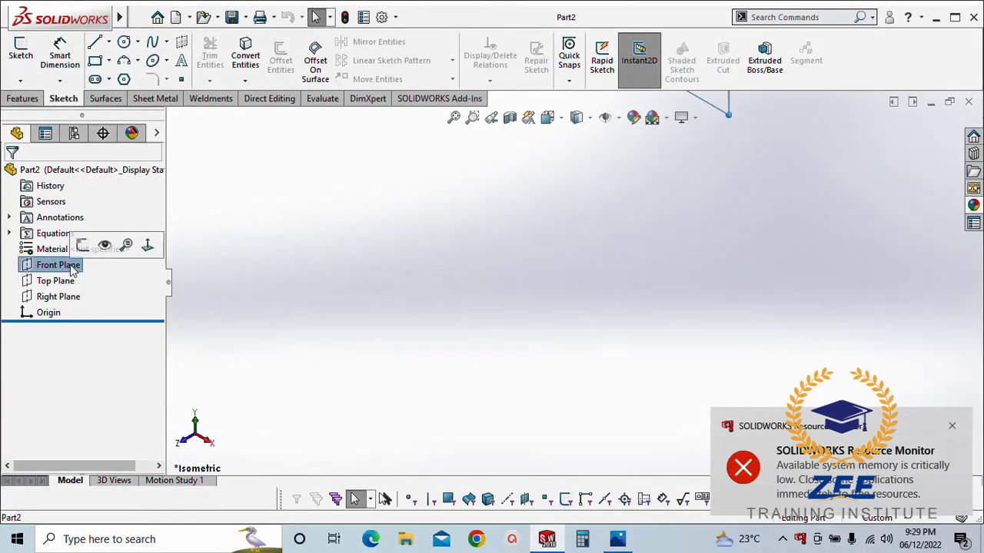
click(99, 244)
click(332, 283)
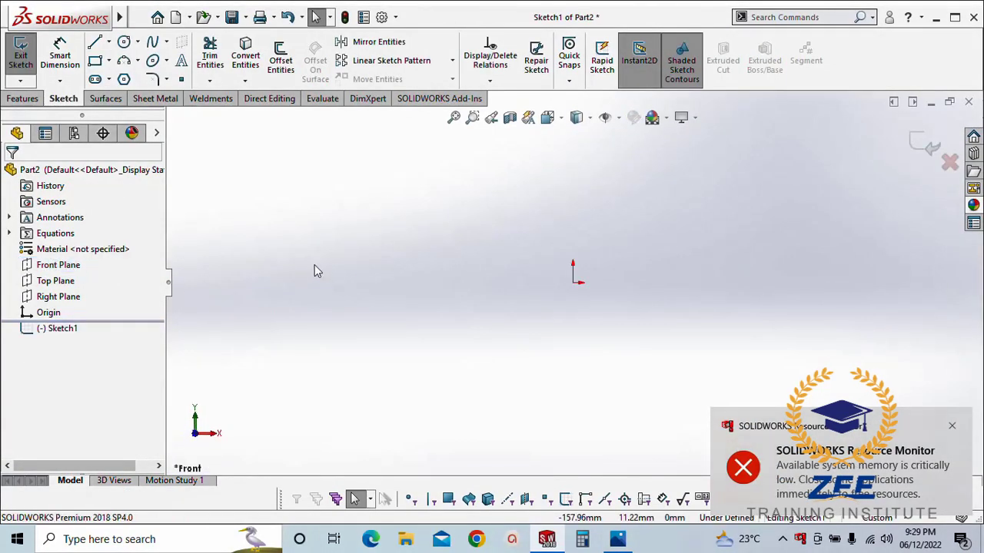
Sketch a horizontal centerline about 270 mm long below the origin
click(109, 43)
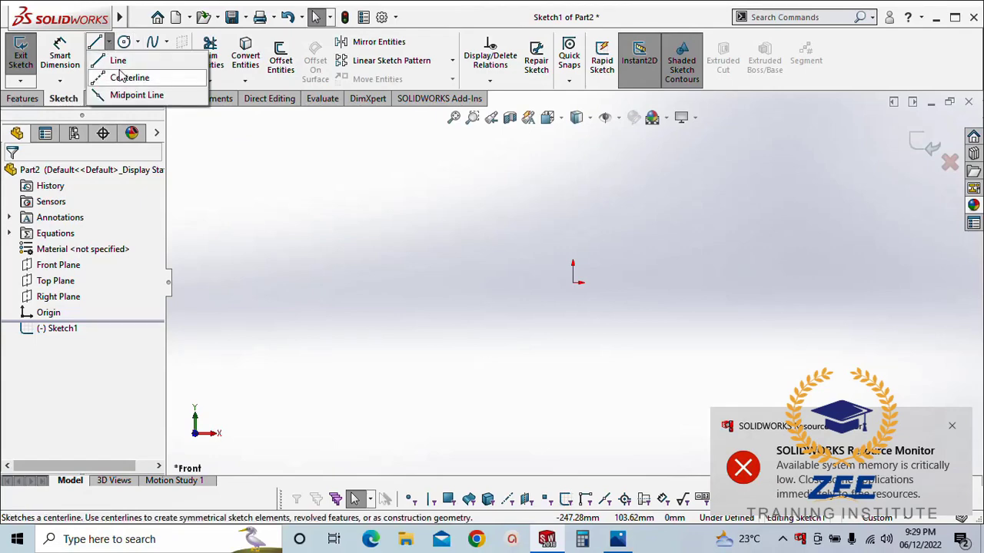
click(119, 77)
click(527, 297)
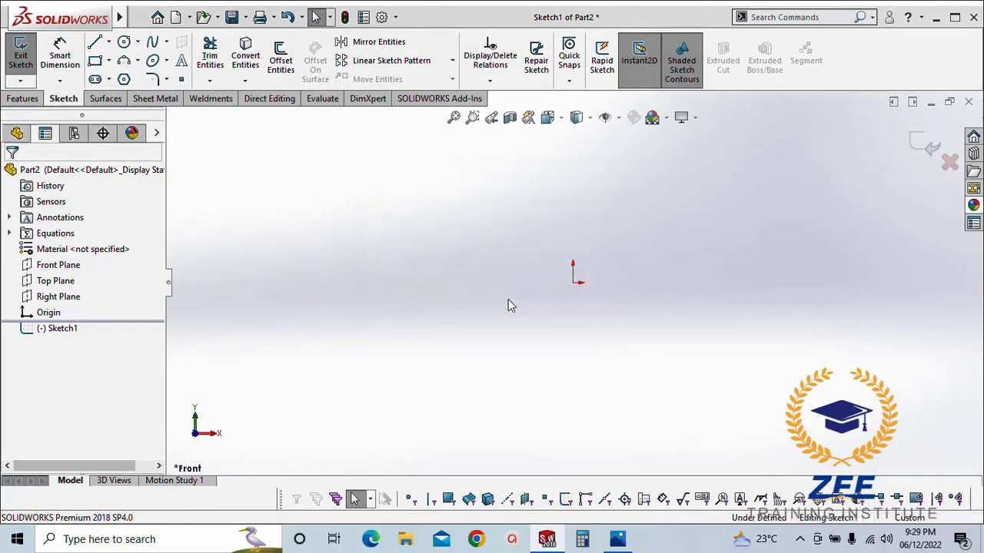
click(377, 341)
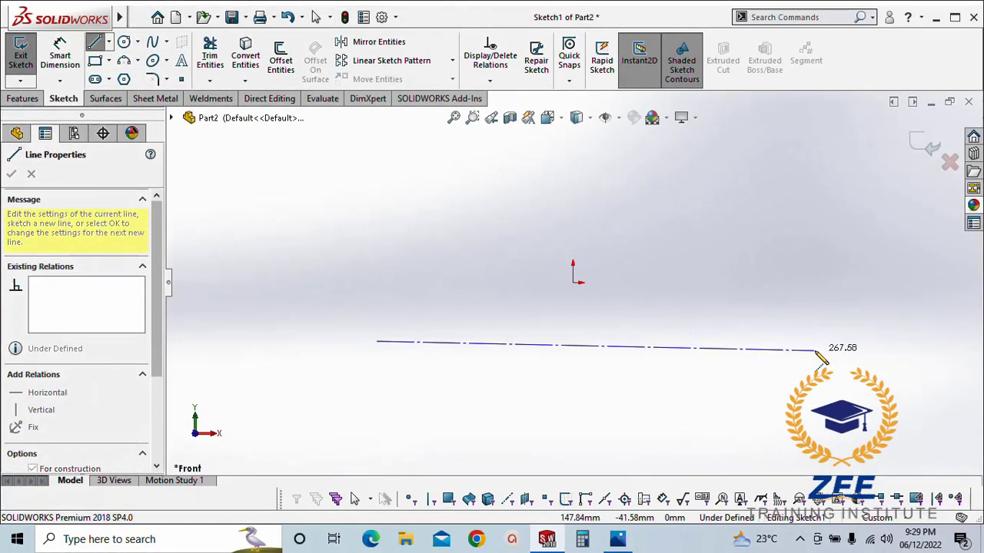
click(817, 341)
key(Escape)
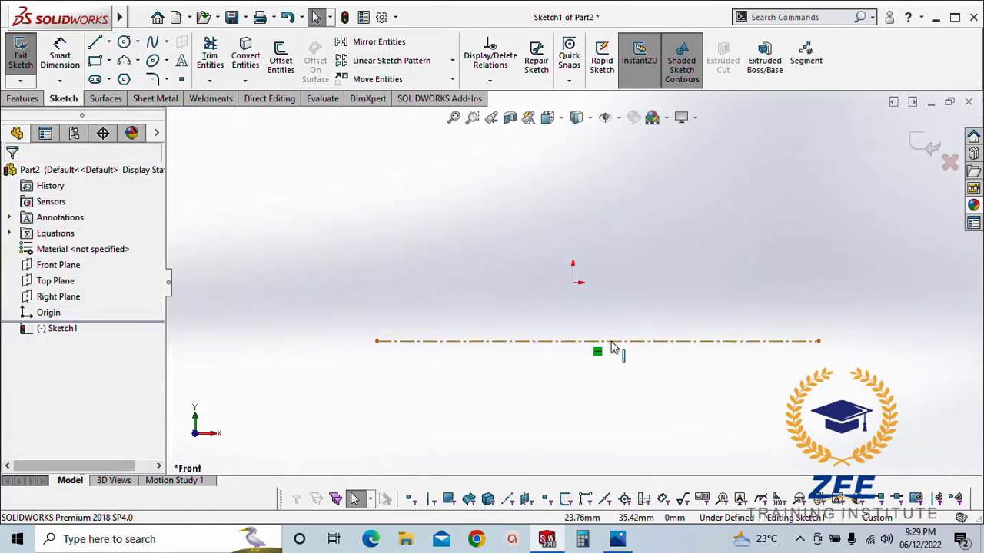
Make the midpoint of the horizontal centerline coincident with the origin
click(597, 342)
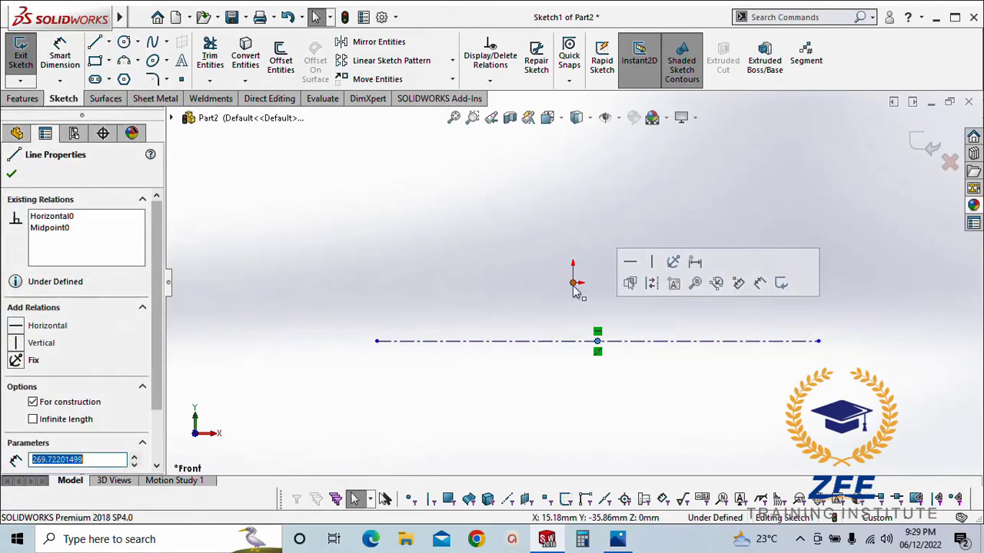
ctrl+click(575, 283)
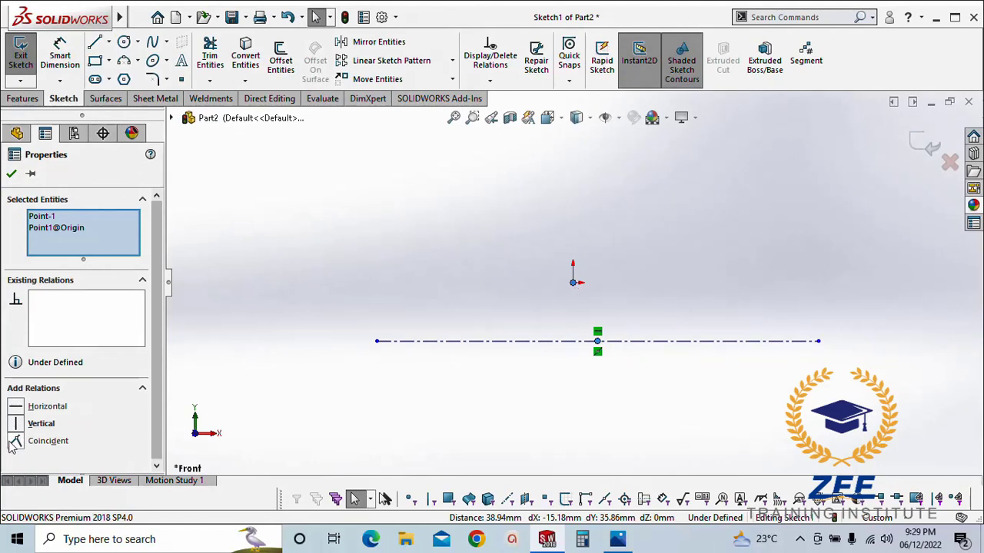
click(15, 442)
click(275, 327)
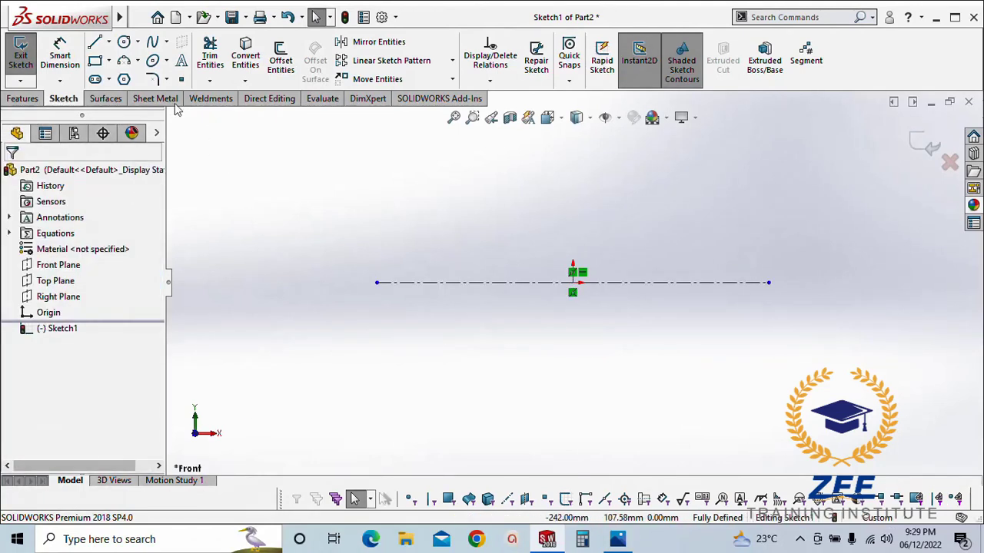
Sketch a vertical centerline about 119 mm long beyond the left end of the horizontal centerline
click(109, 42)
click(124, 75)
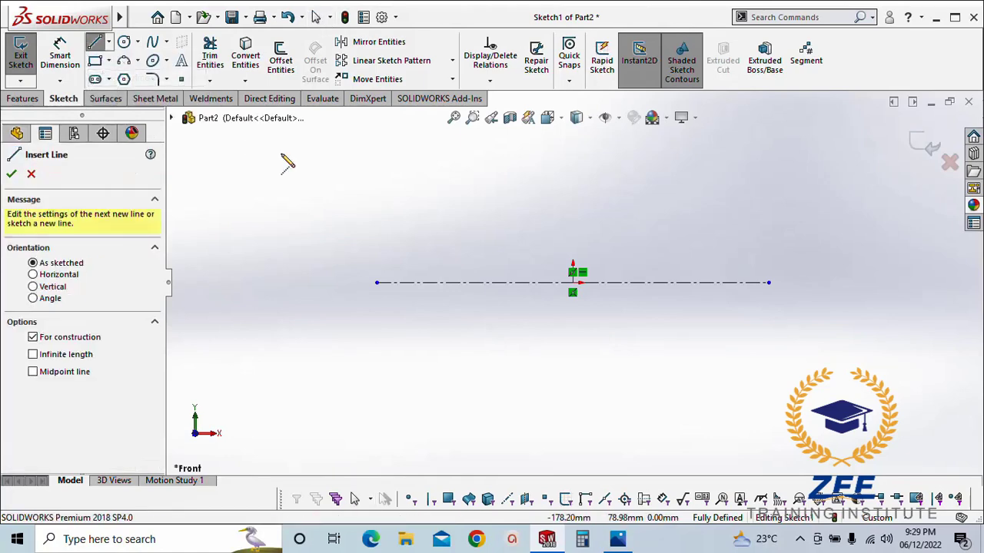
click(281, 153)
click(281, 348)
key(Escape)
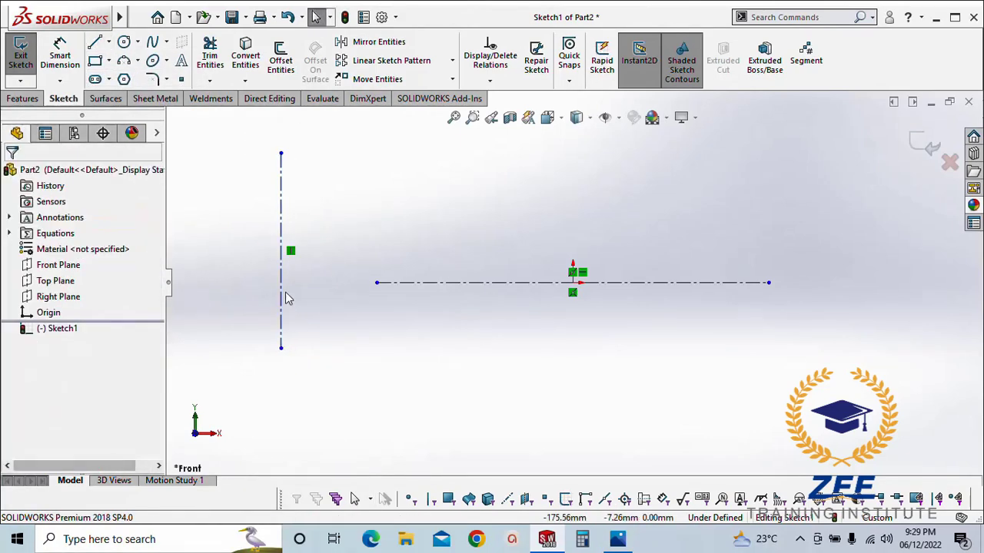
Make the vertical centerline coincident with the origin
click(282, 299)
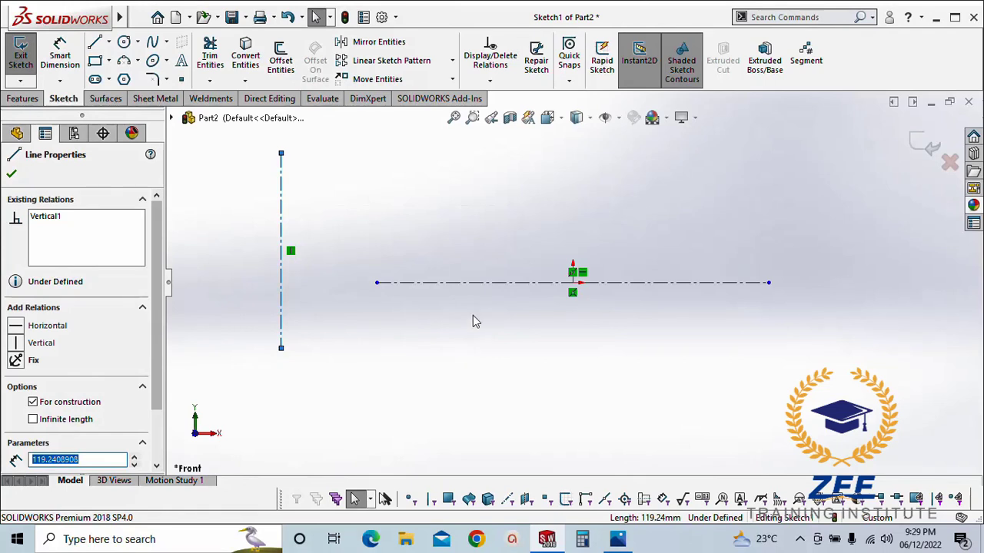
click(572, 284)
ctrl+click(577, 283)
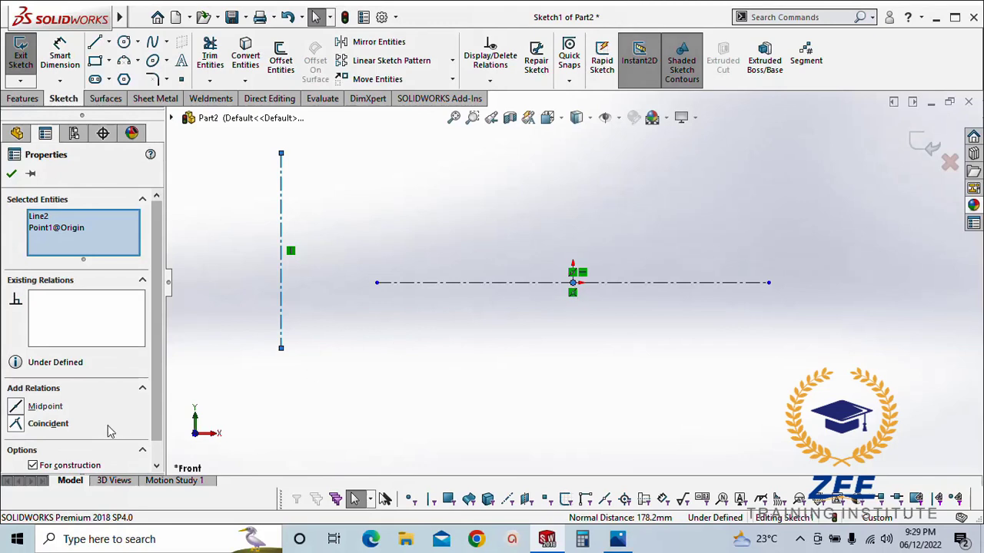
click(16, 426)
click(334, 341)
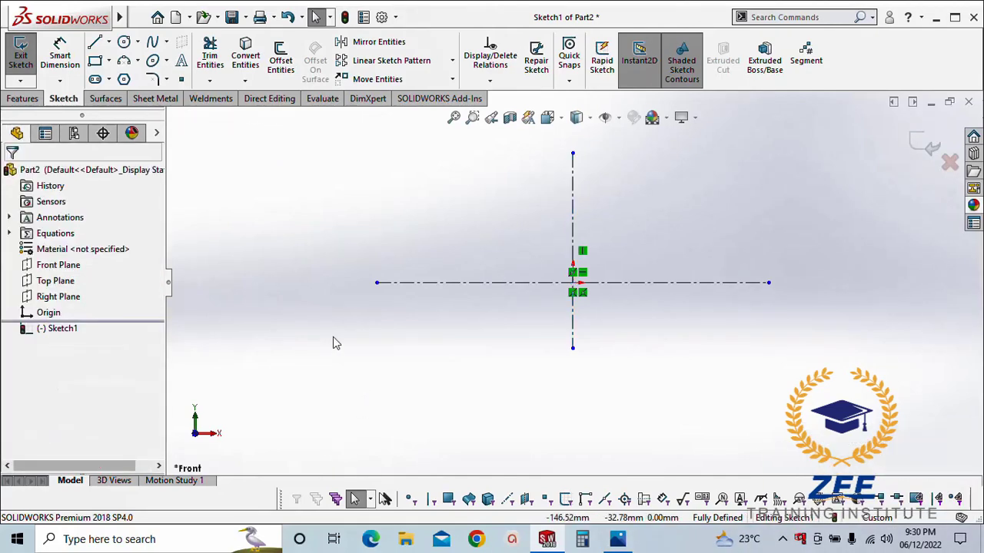
Dimension the horizontal centerline's length as 2300 mm, placing the dimension below the line
right_drag(317, 368, 362, 247)
click(487, 283)
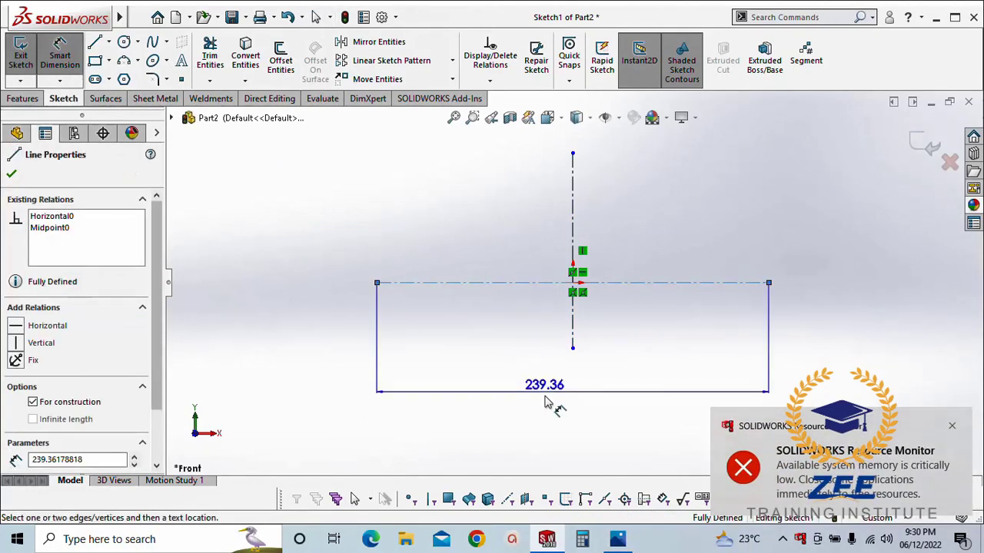
click(550, 417)
text(2300)
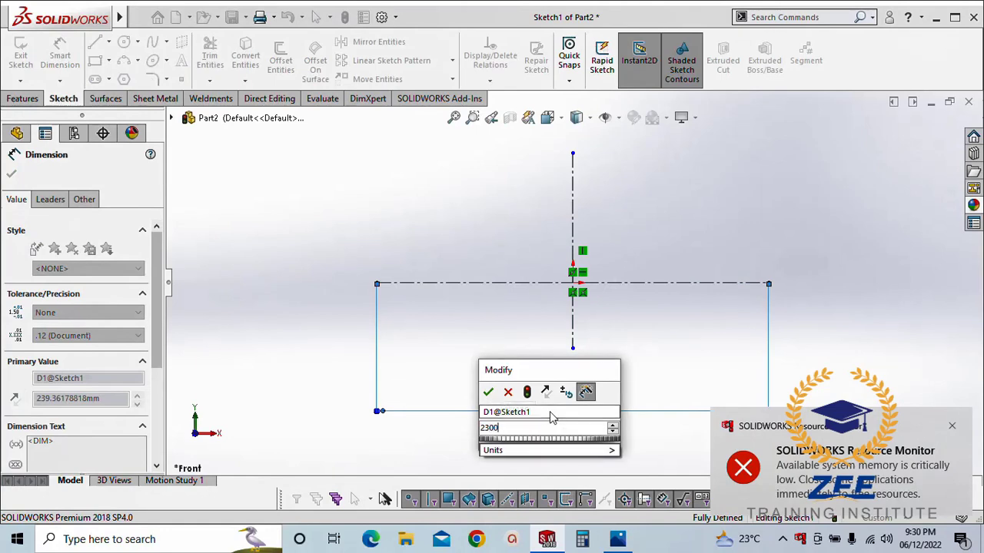
key(Return)
click(643, 382)
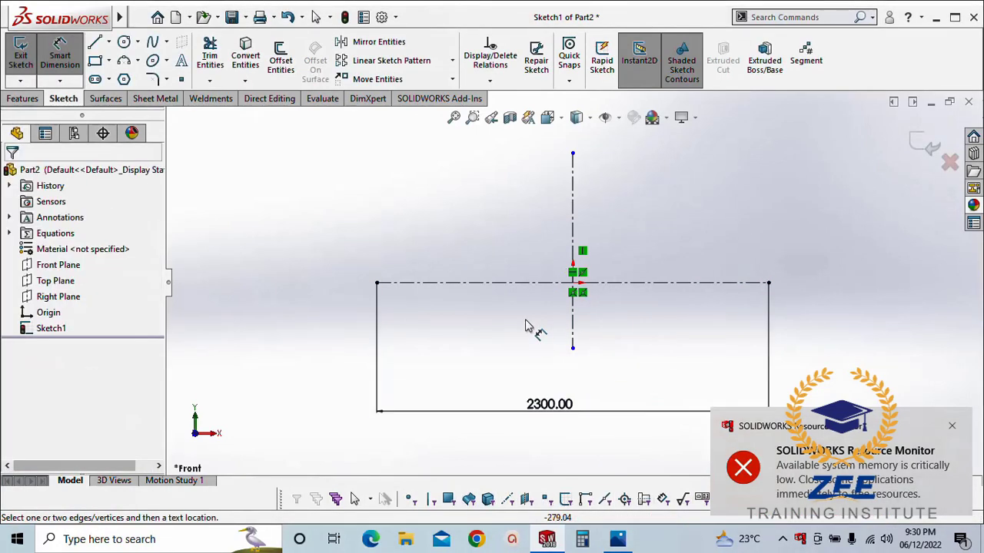
Dimension the vertical centerline's length as 1600 mm, placing the dimension to the right of the sketch
click(573, 317)
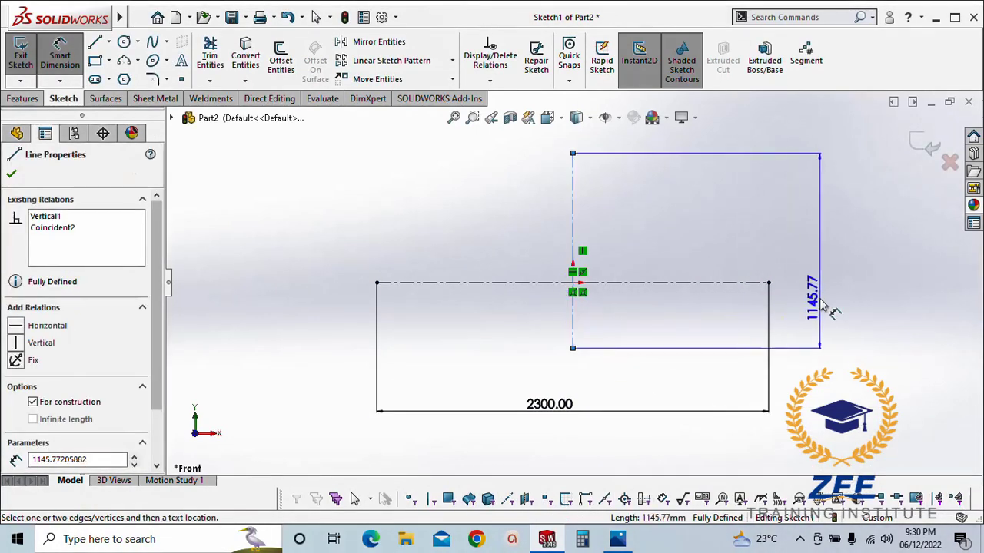
click(821, 303)
text(1600)
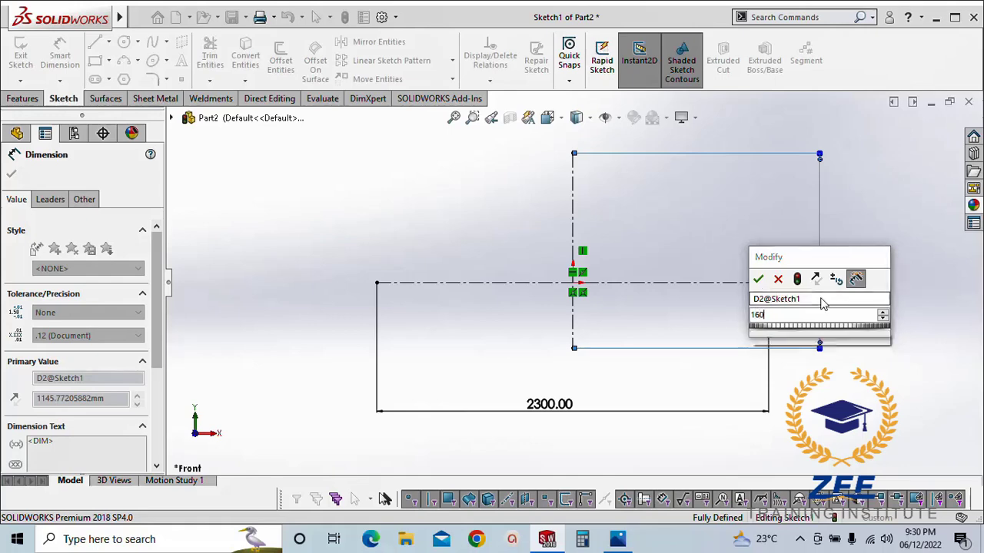
key(Return)
text(00)
key(Return)
click(697, 325)
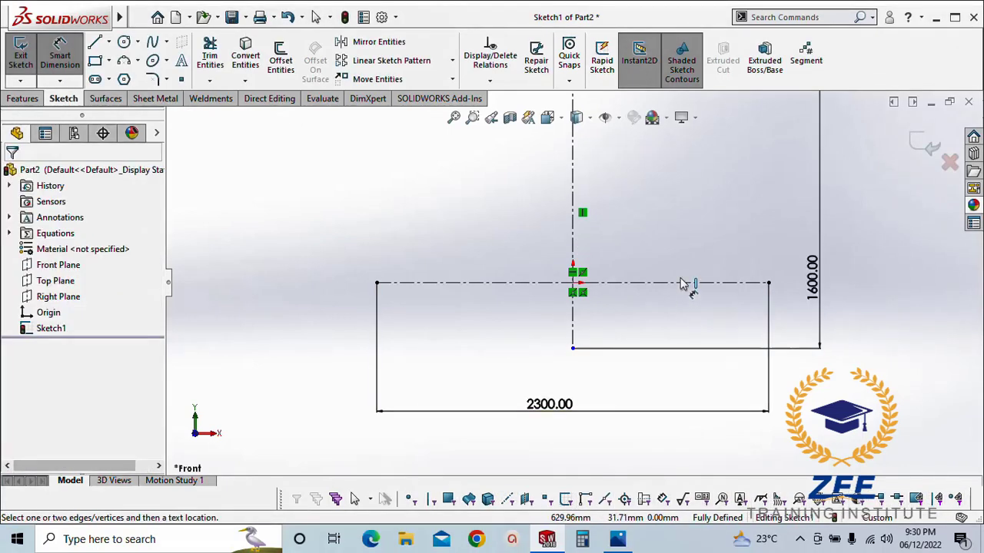
Dimension the distance from the horizontal centerline to the vertical centerline's lower endpoint as 700 mm
click(680, 286)
click(573, 349)
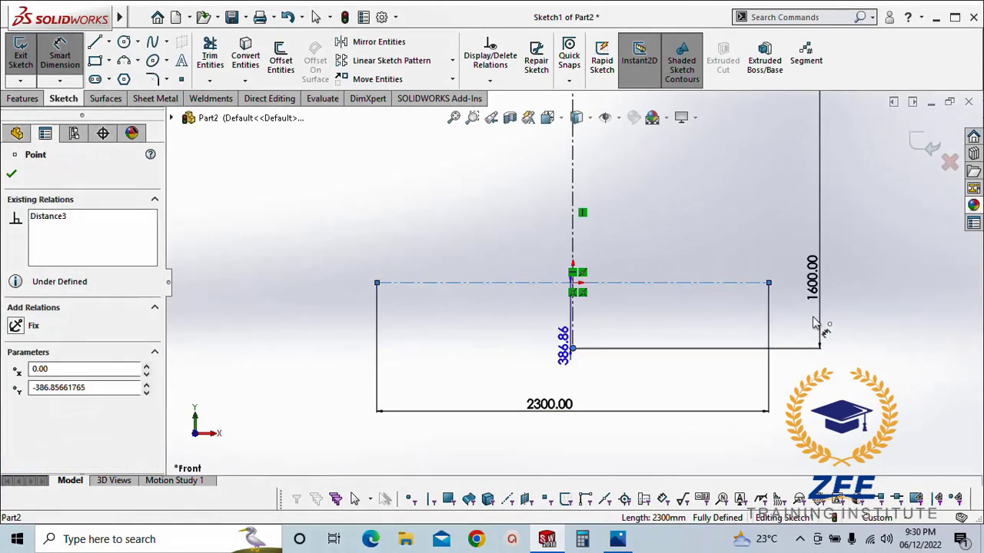
click(795, 311)
text(700)
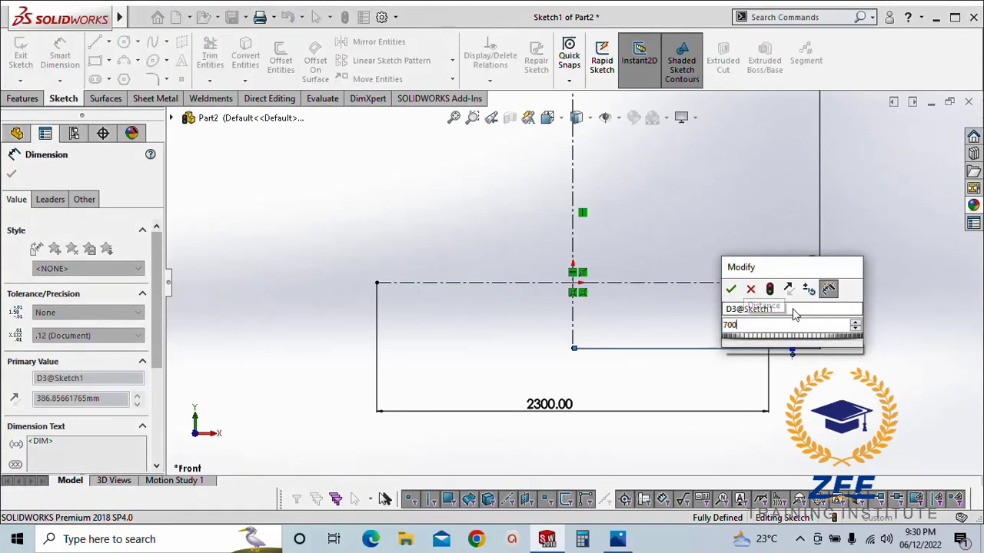
key(Return)
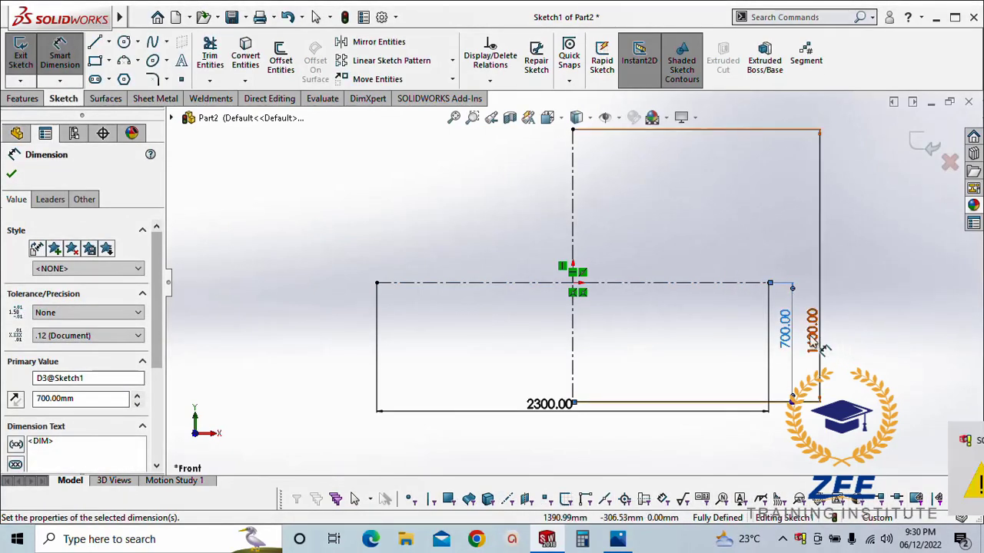
Move the 1600 mm, 2300 mm and 700 mm dimensions farther outward so they sit clear of the centerlines and each other
drag(820, 342, 865, 342)
click(759, 226)
key(Escape)
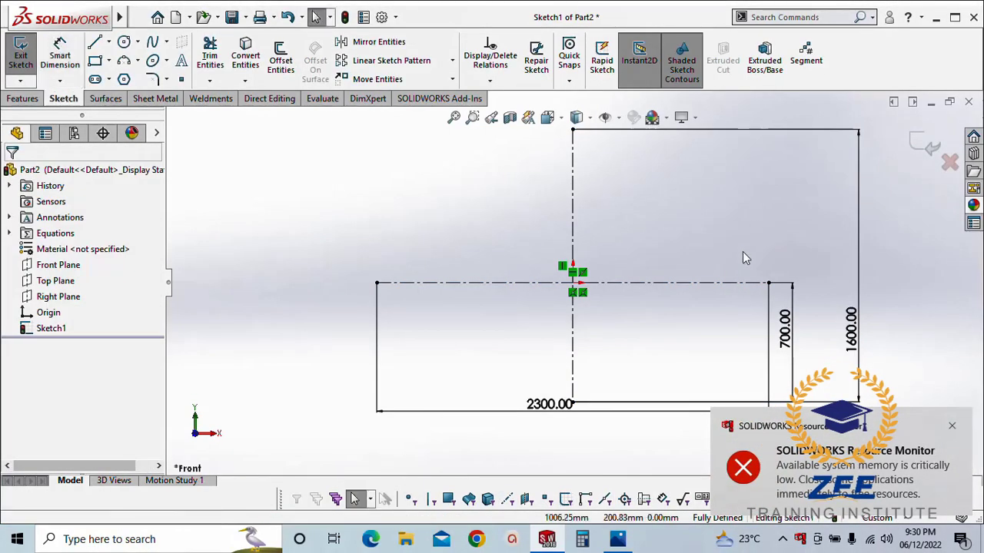
scroll(775, 313, up, 3)
scroll(776, 315, down, 2)
drag(450, 368, 457, 431)
drag(637, 308, 716, 315)
key(Escape)
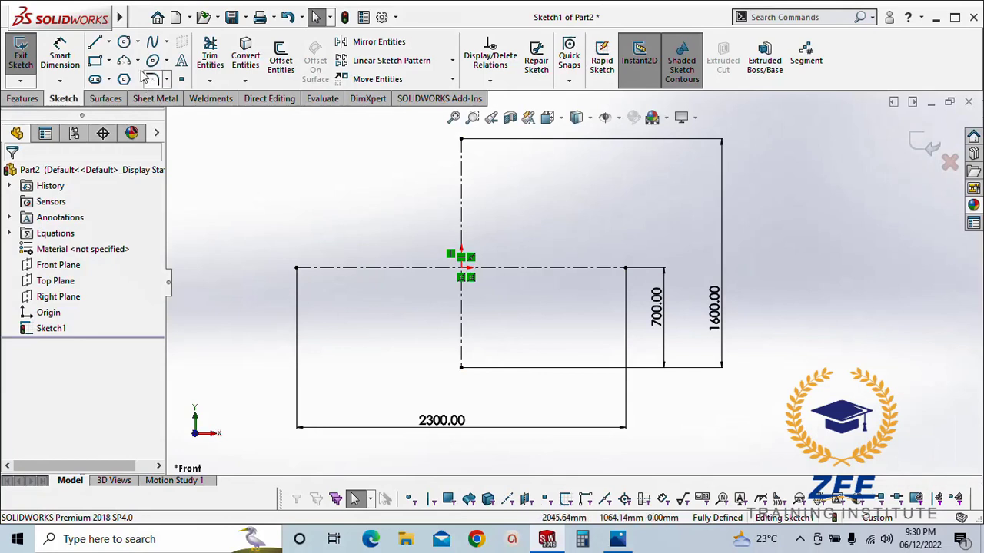
Sketch two circles centred on the horizontal centerline about 803 mm right and 813 mm left of the origin, each through the opposite endpoint
click(124, 42)
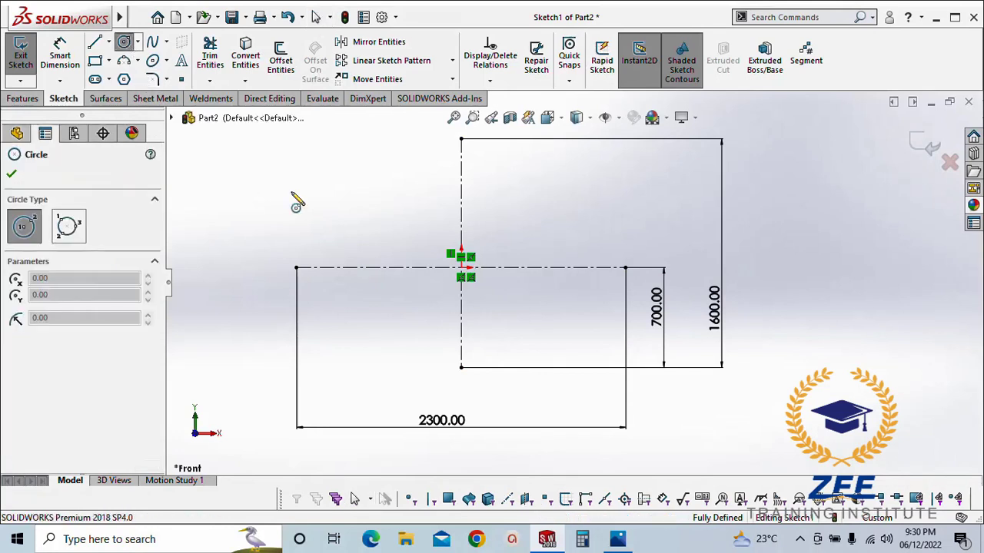
click(577, 268)
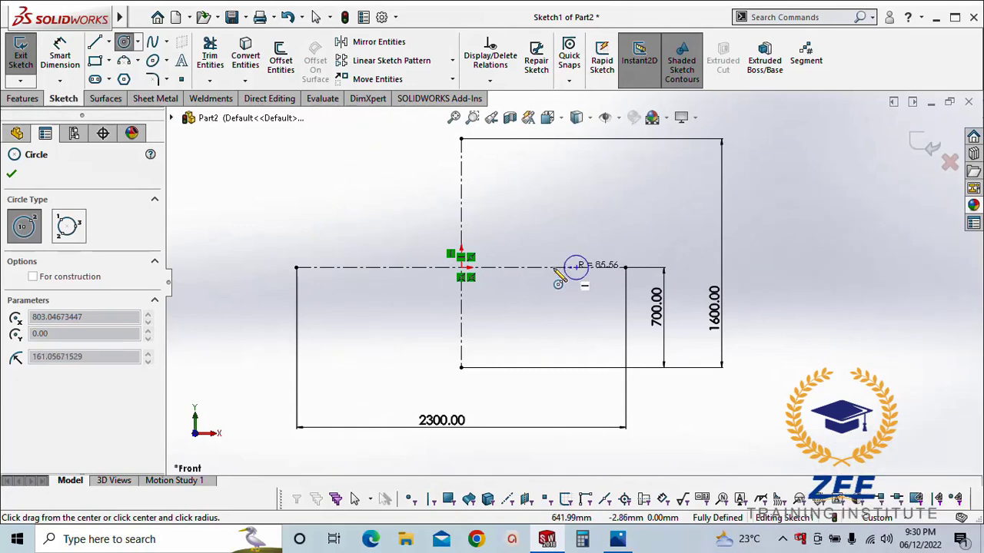
click(297, 268)
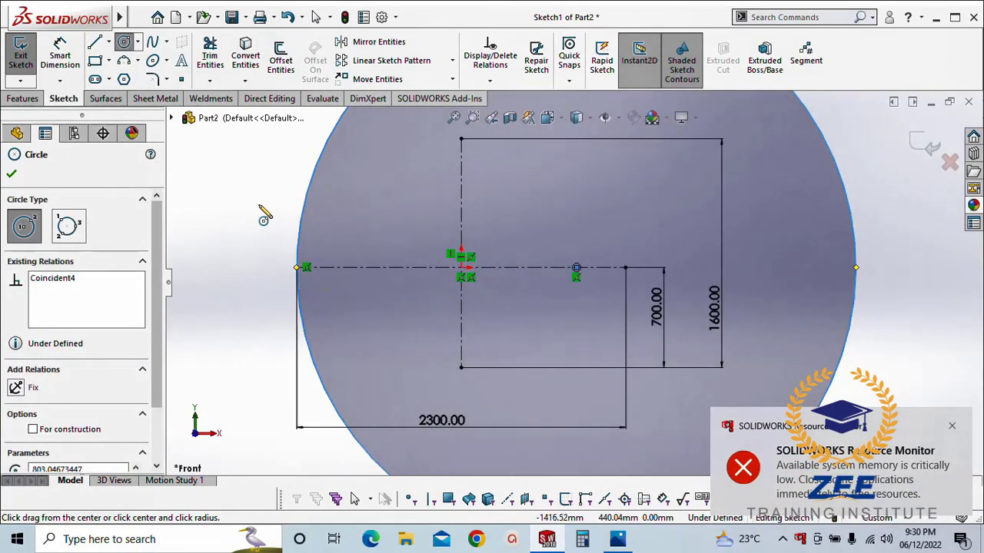
click(346, 268)
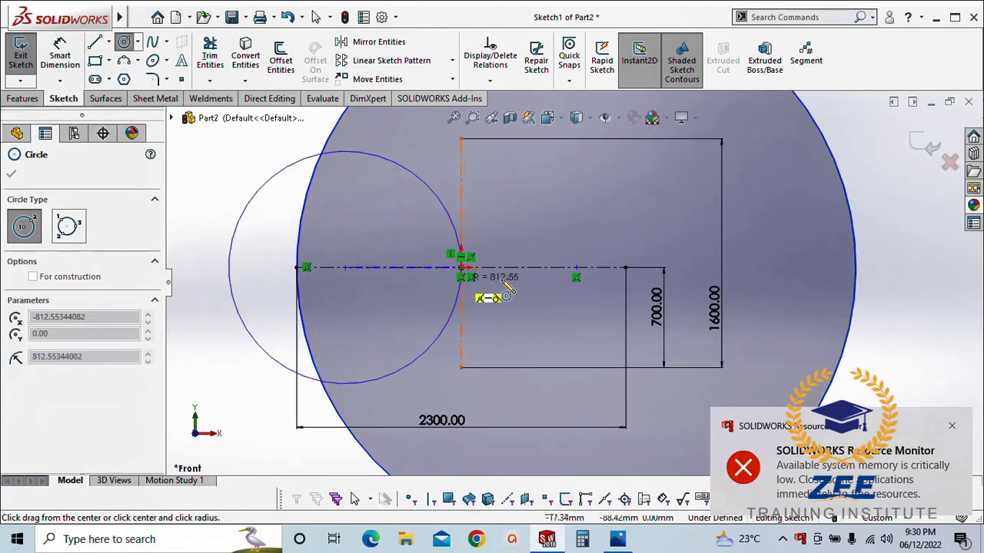
click(626, 269)
key(Escape)
scroll(576, 292, up, 3)
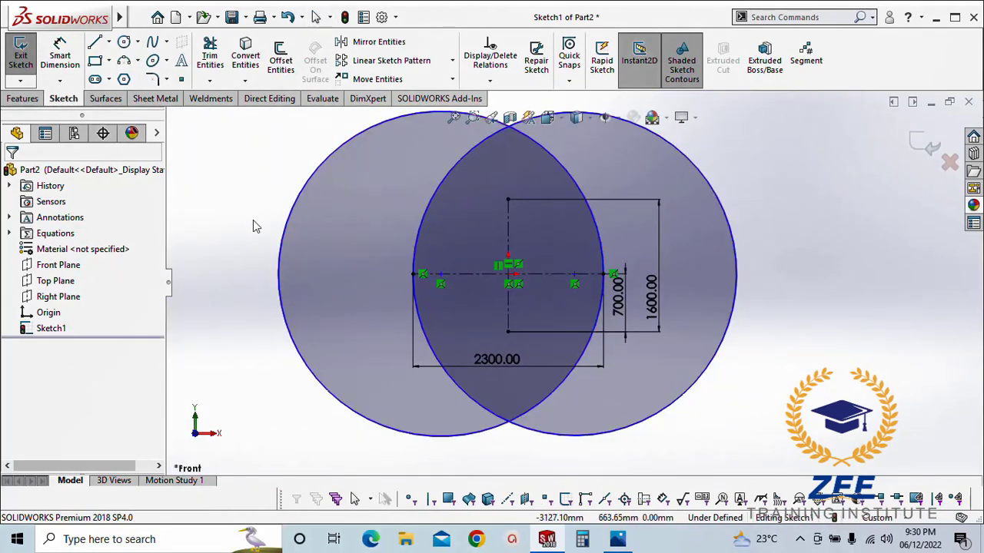
ctrl+middle_drag(252, 219, 257, 247)
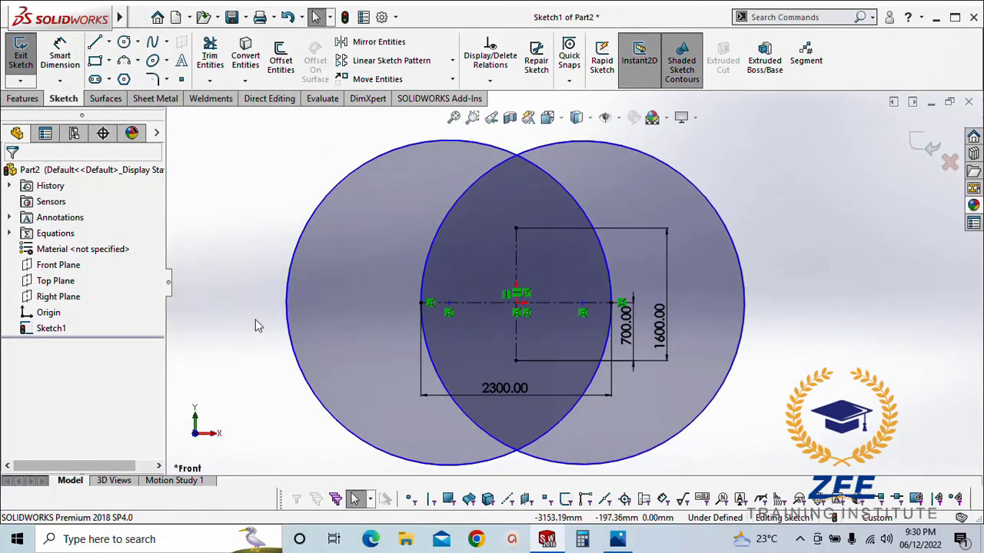
Trim away the outer arcs of both circles, keeping only the lens-shaped overlap between them
click(210, 56)
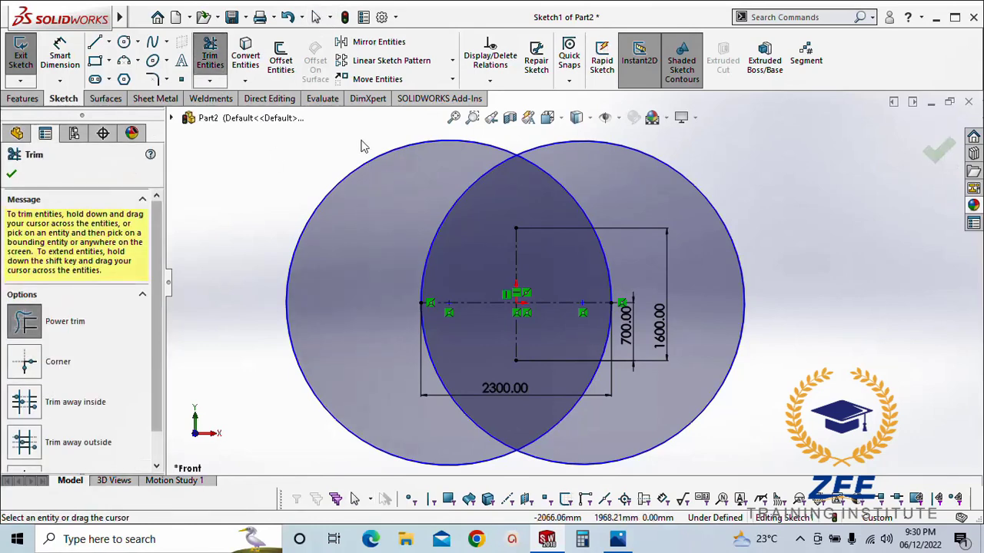
drag(332, 178, 369, 181)
drag(746, 200, 736, 223)
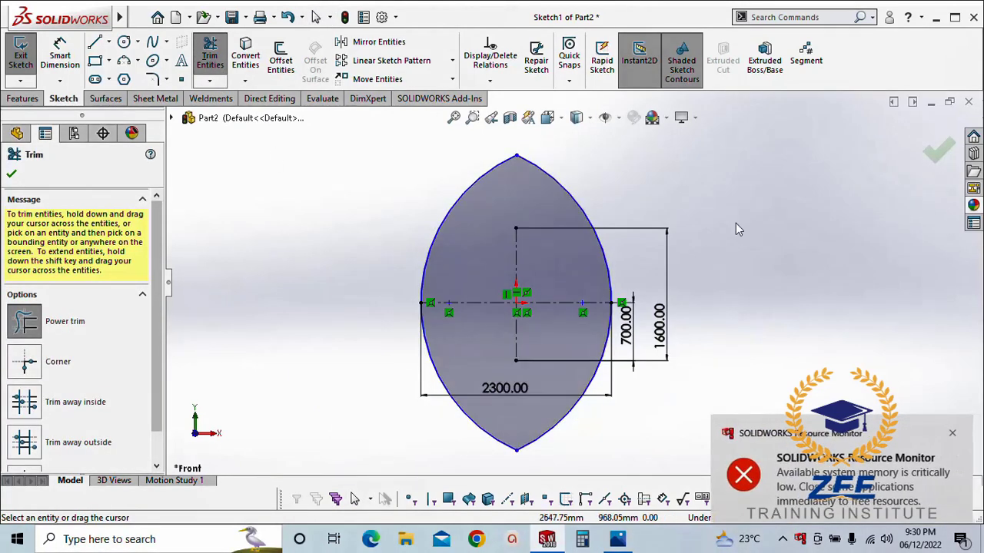
key(Escape)
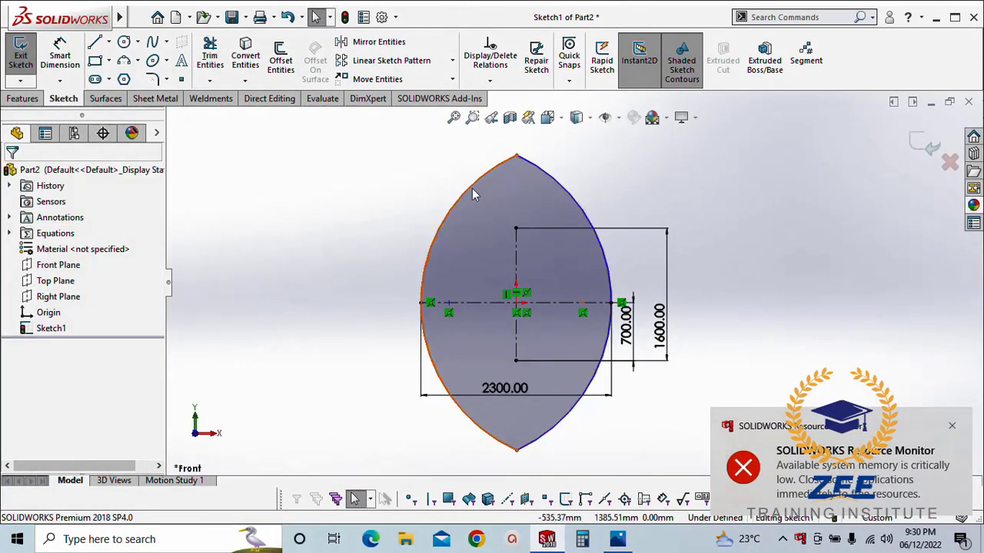
Add an equal relation between the left and right arcs of the lens shape
click(557, 184)
ctrl+click(567, 193)
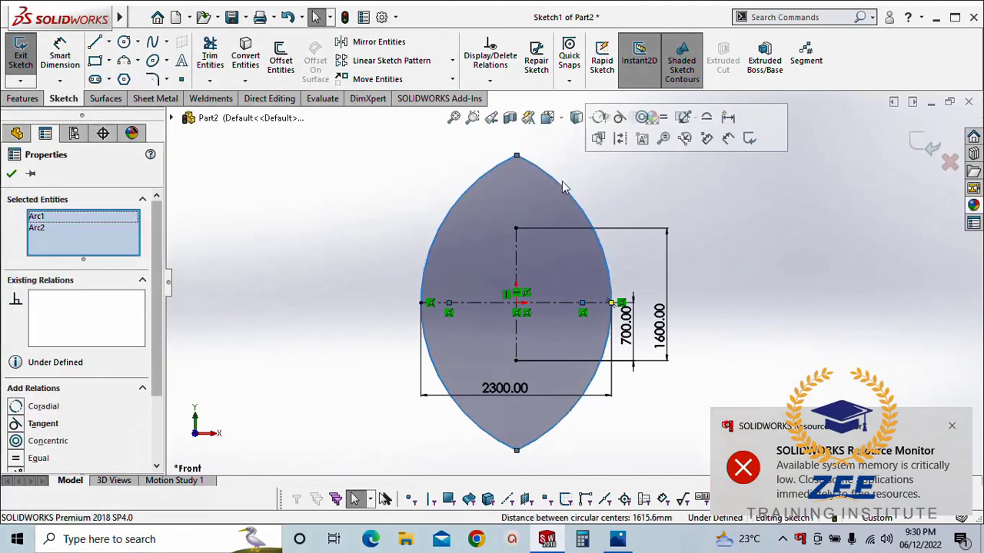
click(666, 121)
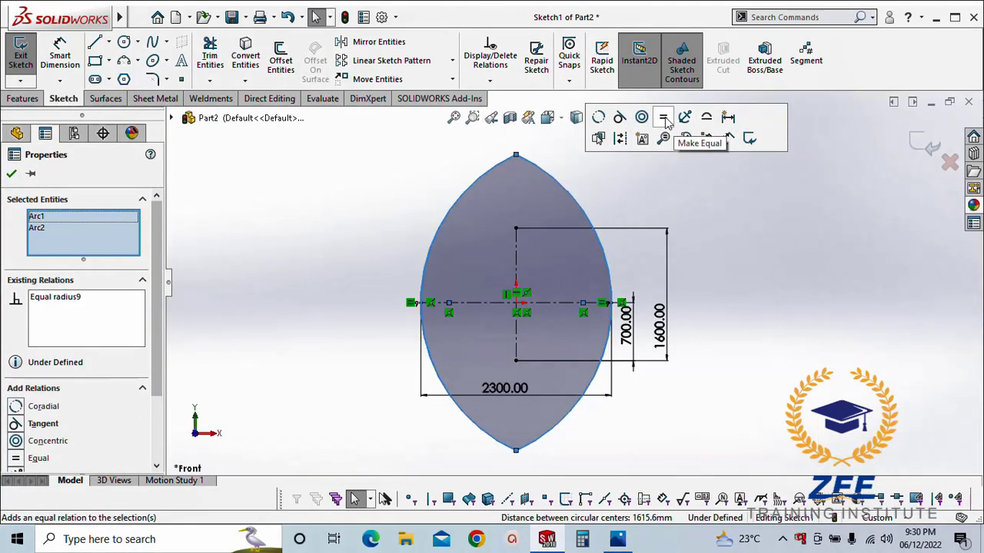
click(318, 193)
Check the side arc radius on the reference drawing and dimension the right arc's radius as 2100 mm
right_drag(310, 339, 324, 242)
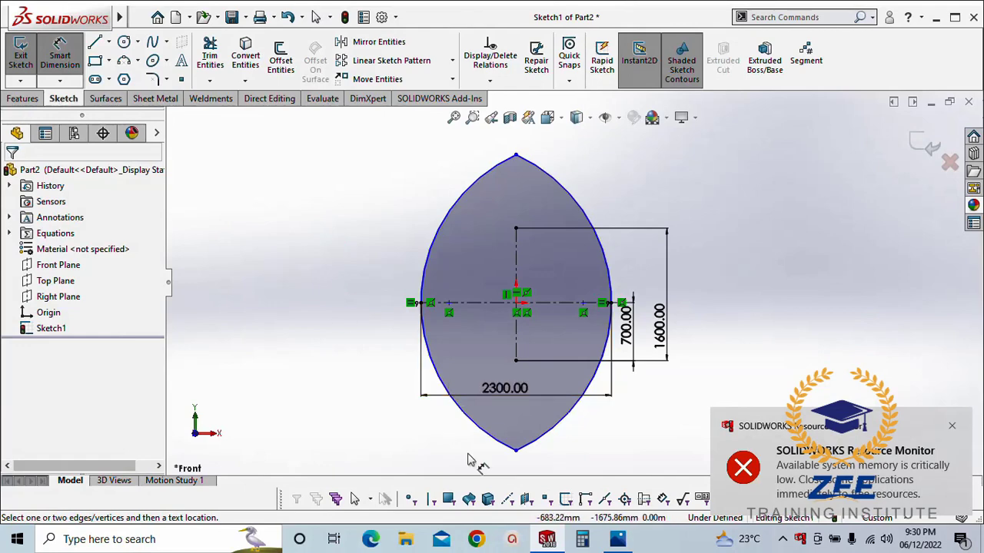
click(612, 542)
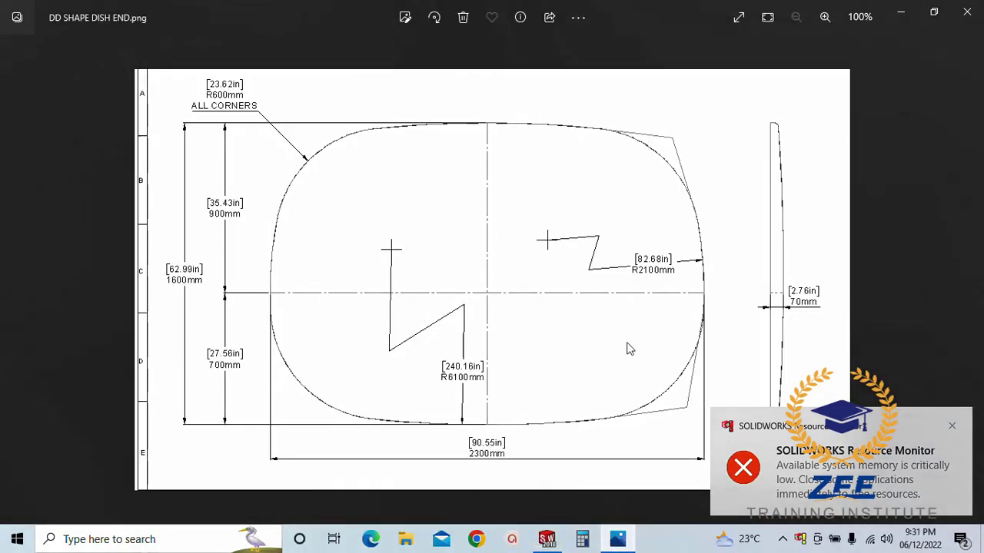
click(896, 21)
click(605, 271)
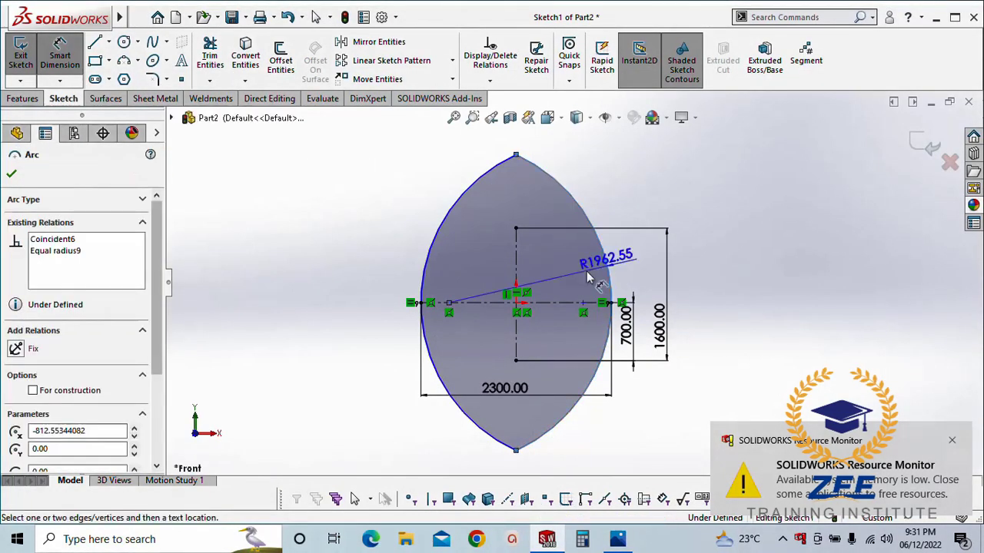
click(587, 279)
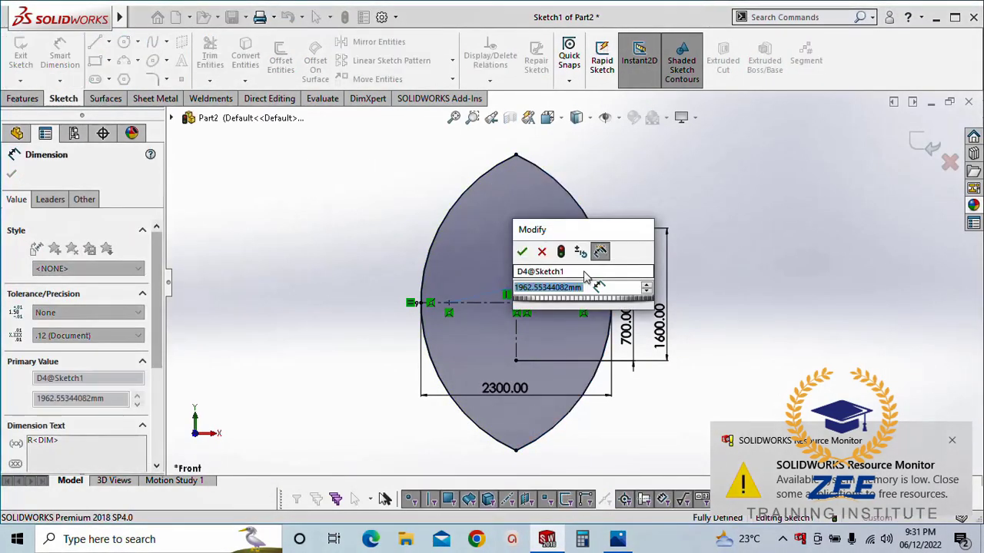
text(2100)
key(Return)
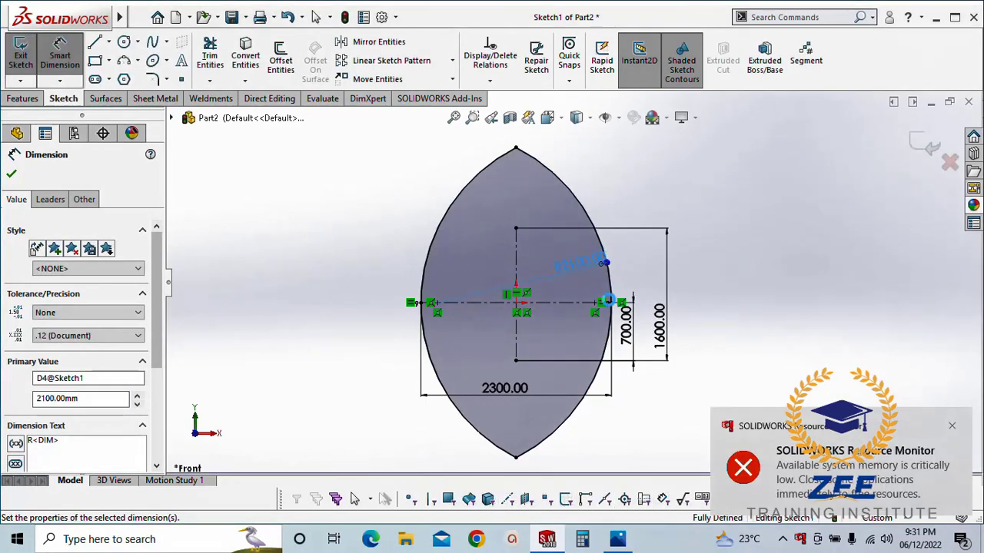
key(Escape)
key(Escape)
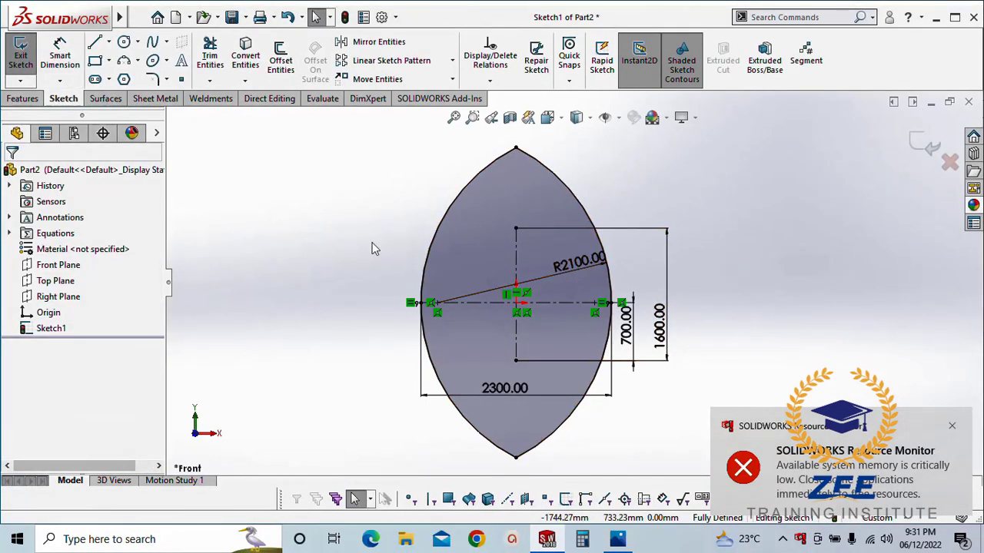
Sketch two circles centred on the vertical centerline about 448 mm below and 632 mm above the origin, each through the opposite endpoint
scroll(564, 268, down, 3)
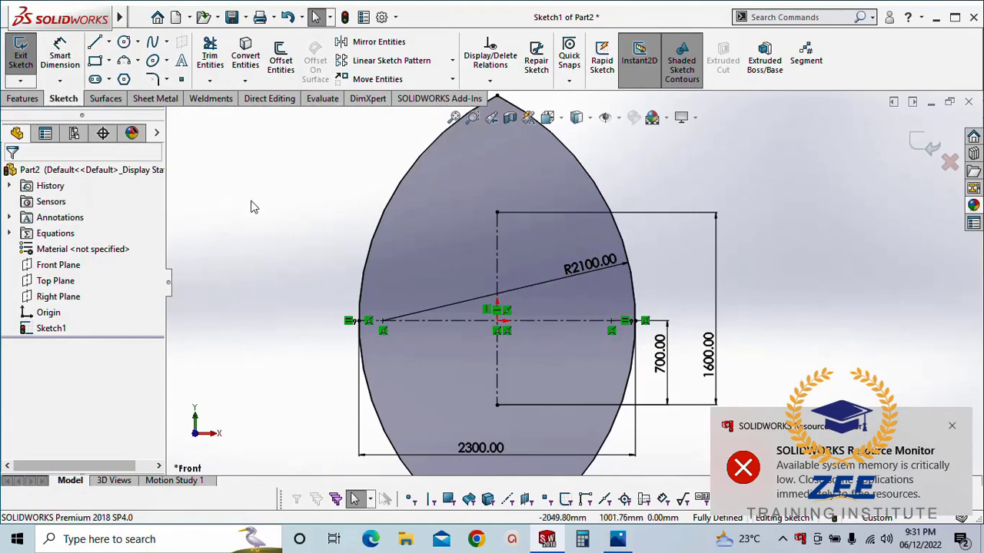
scroll(325, 211, up, 2)
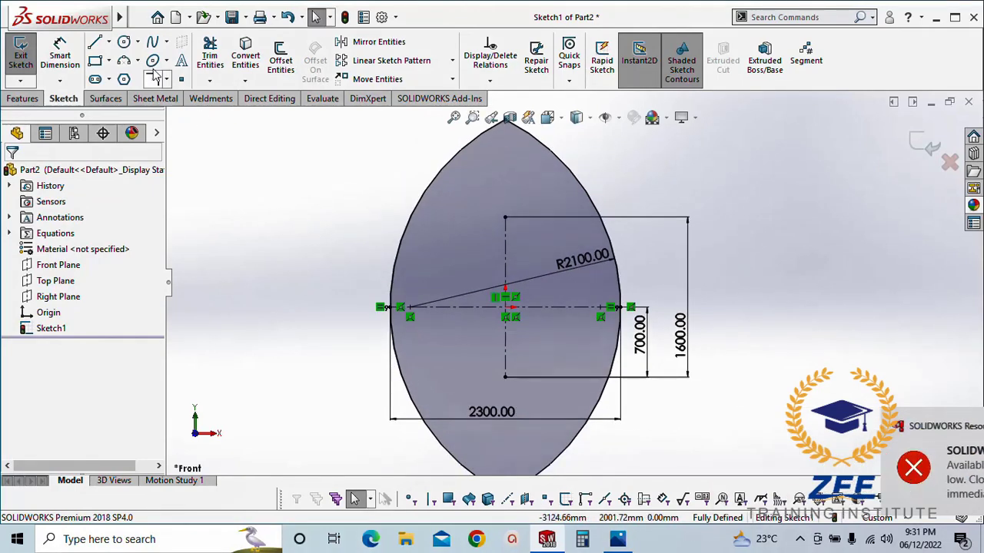
click(123, 41)
scroll(510, 357, down, 3)
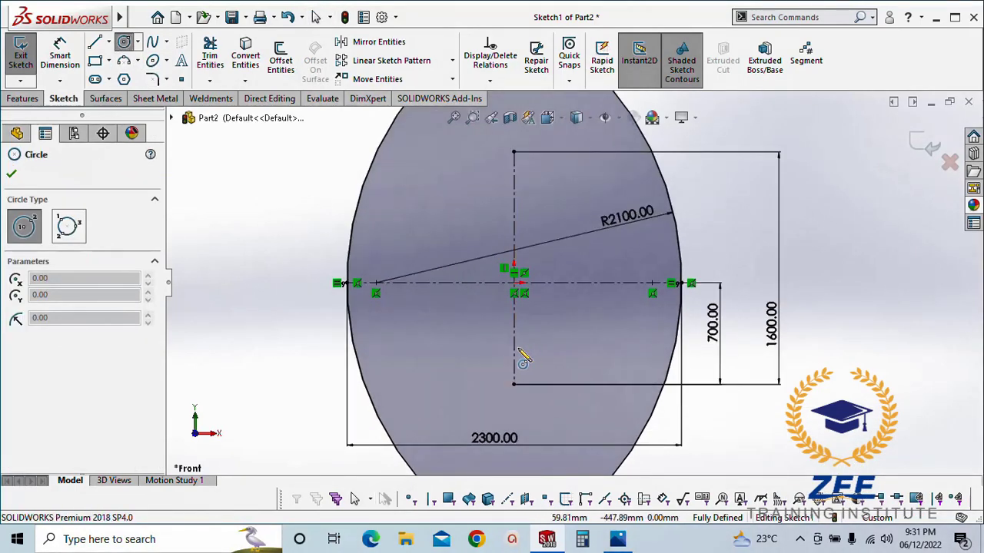
click(518, 351)
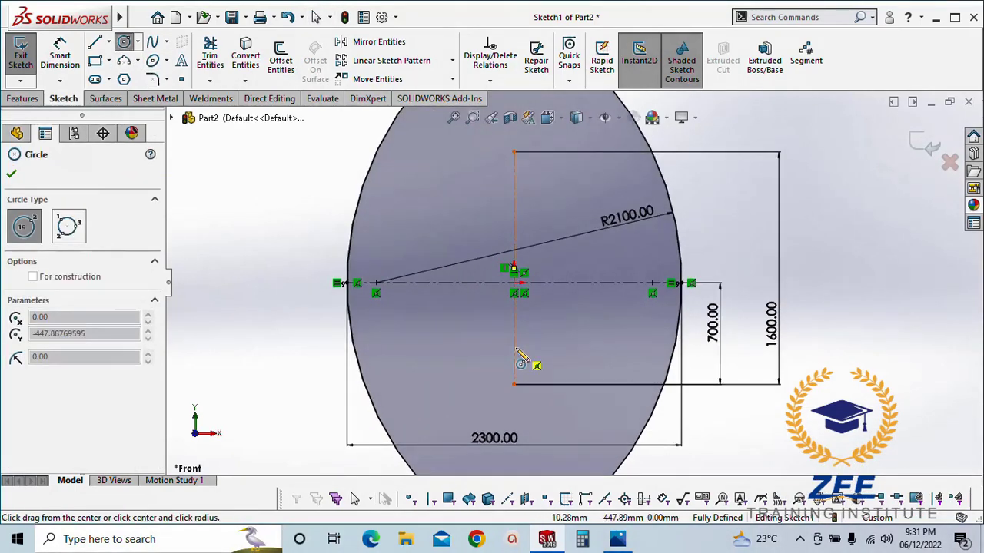
click(514, 152)
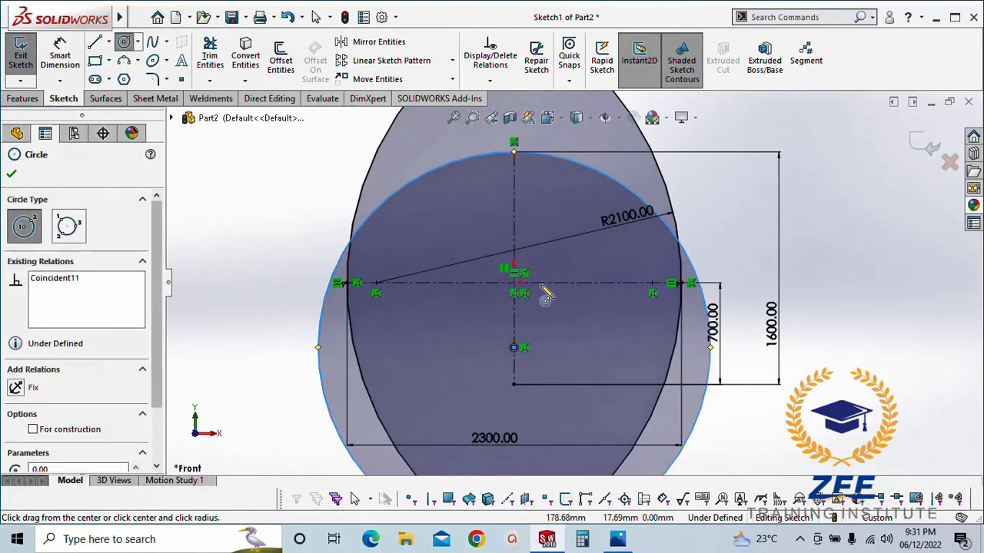
click(514, 191)
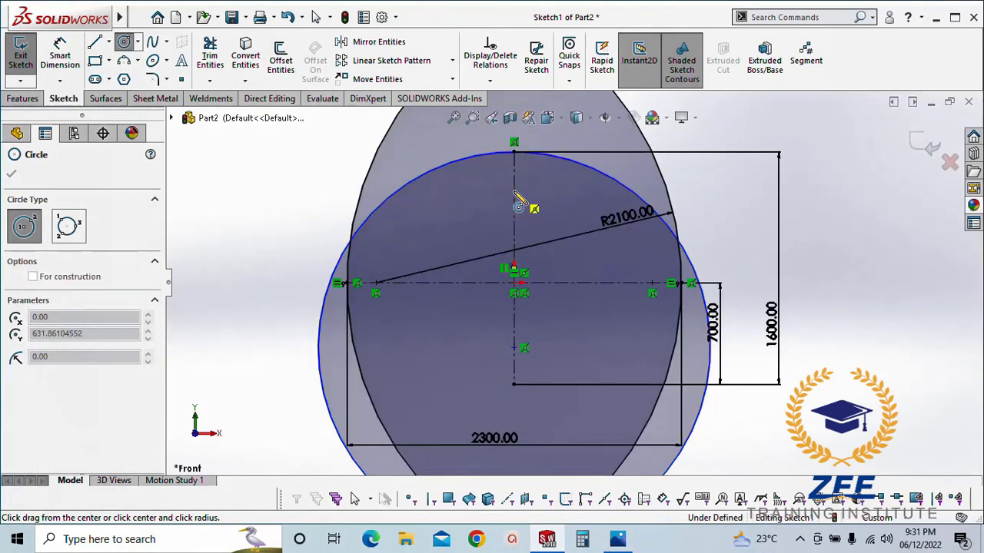
click(515, 384)
key(Escape)
key(f)
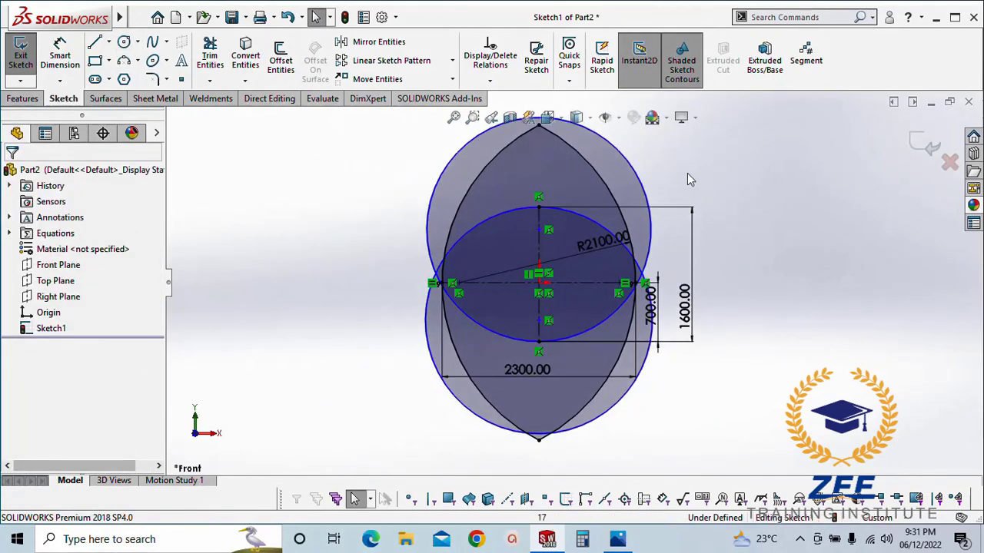
Add an equal relation between the upper and lower circles
click(636, 175)
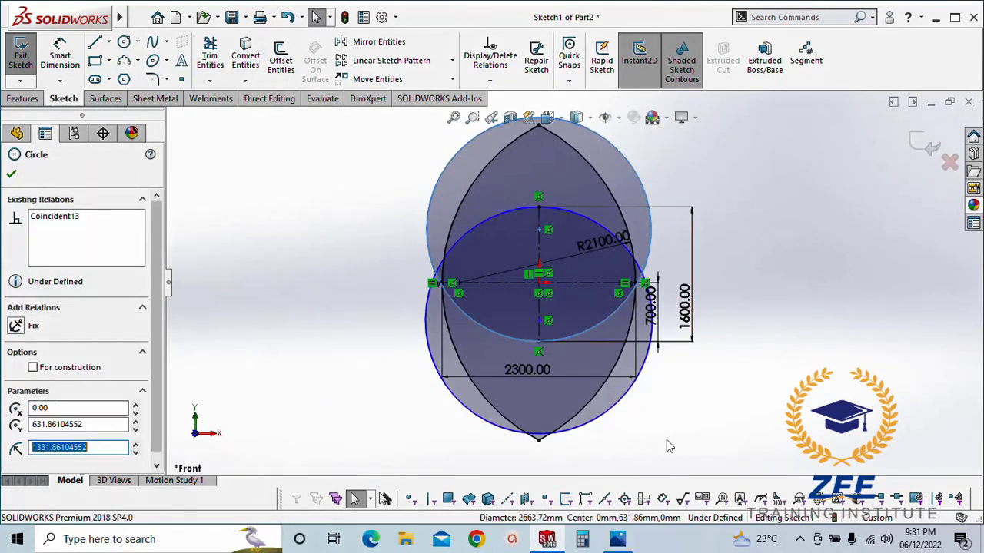
ctrl+click(635, 410)
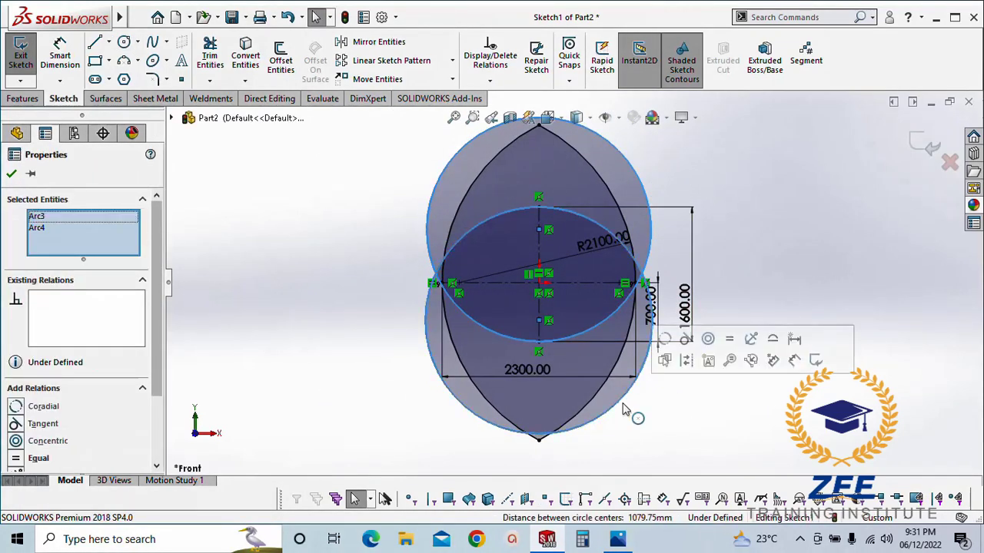
click(728, 346)
click(736, 413)
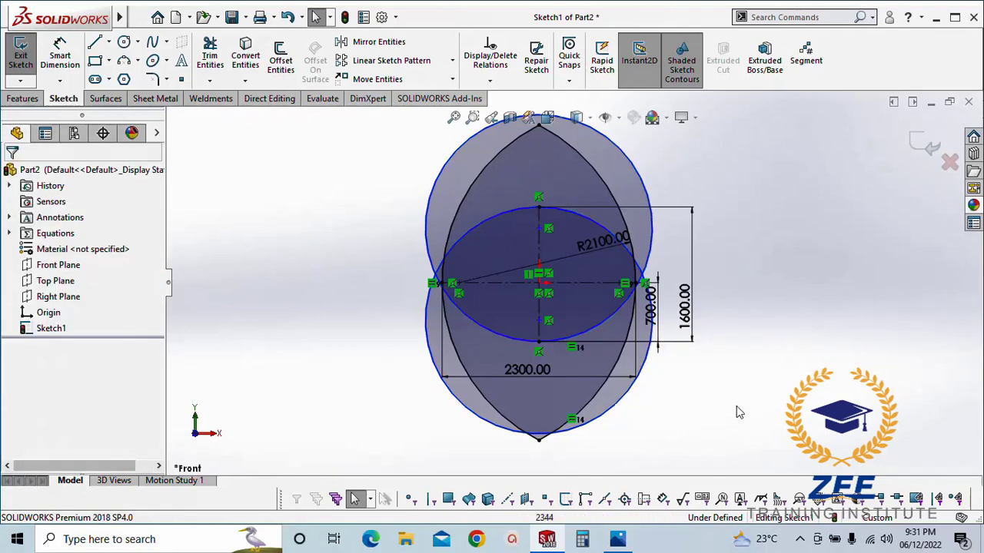
right_drag(736, 407, 755, 307)
scroll(659, 153, down, 2)
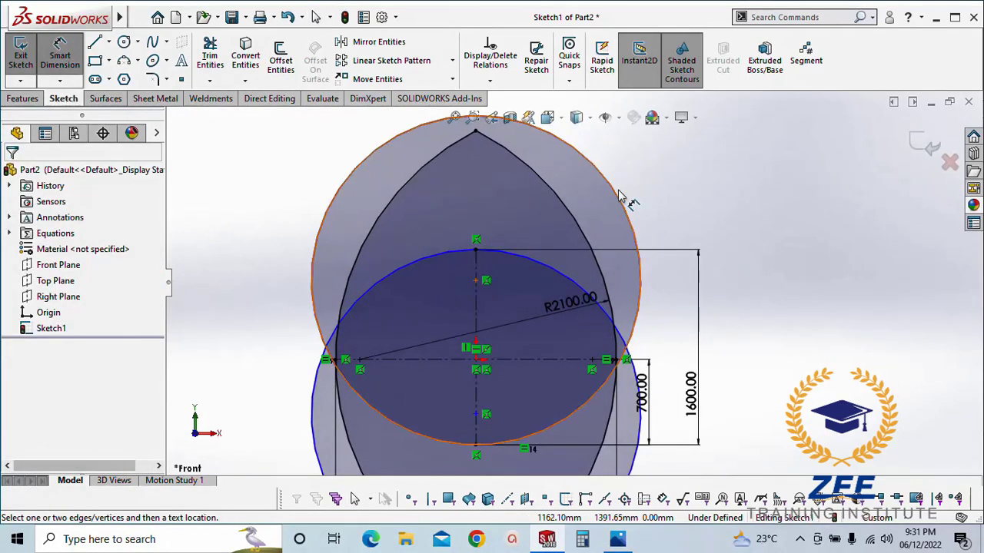
key(Escape)
scroll(702, 208, up, 1)
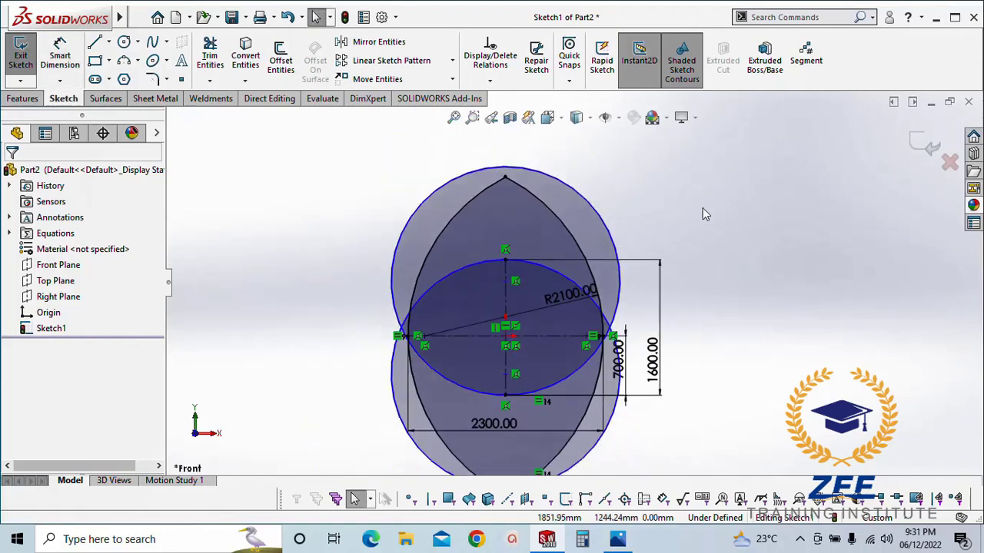
Trim away the outer portions of the two equal circles above and below the central oval, outside the tall lens
click(209, 52)
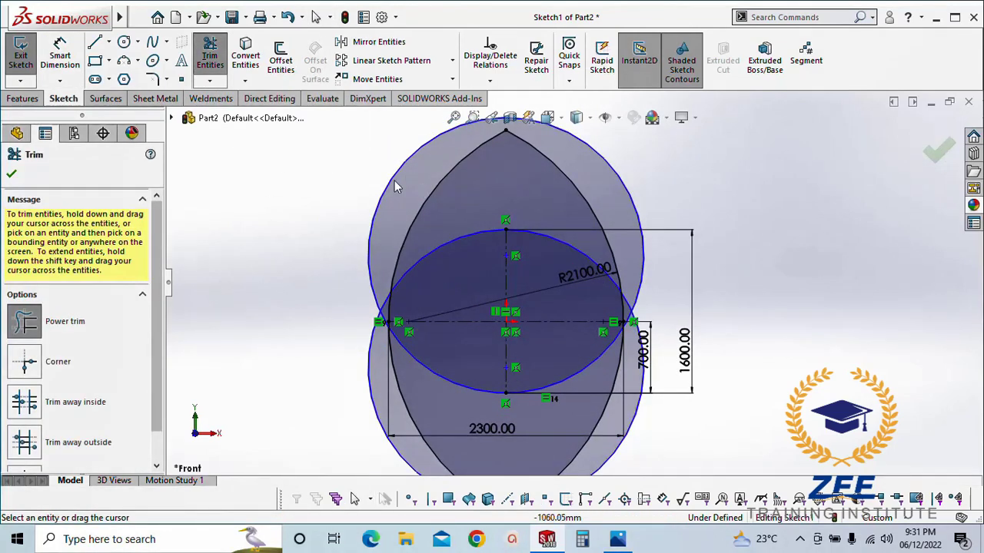
scroll(394, 180, up, 1)
drag(427, 150, 432, 203)
scroll(363, 436, down, 2)
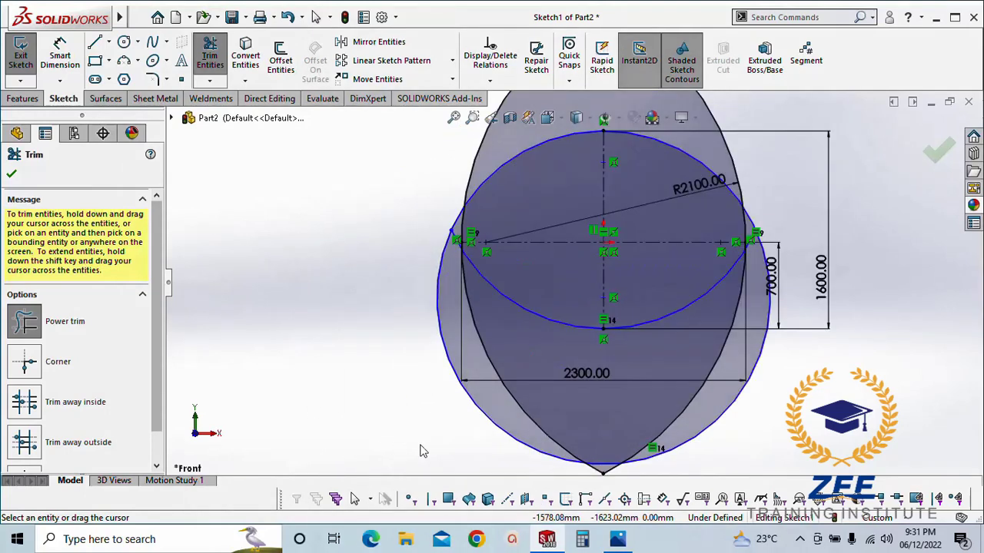
ctrl+middle_drag(501, 449, 378, 450)
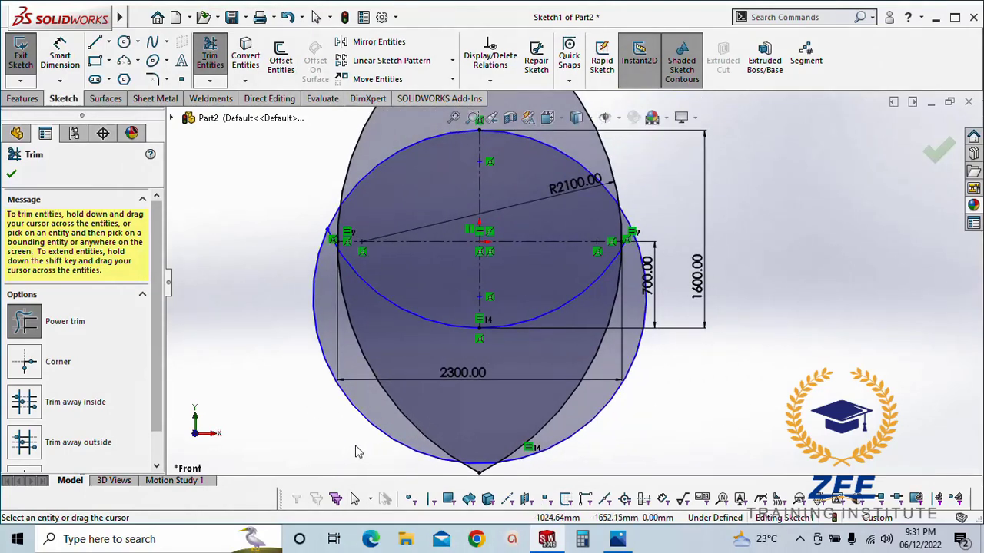
drag(354, 454, 386, 433)
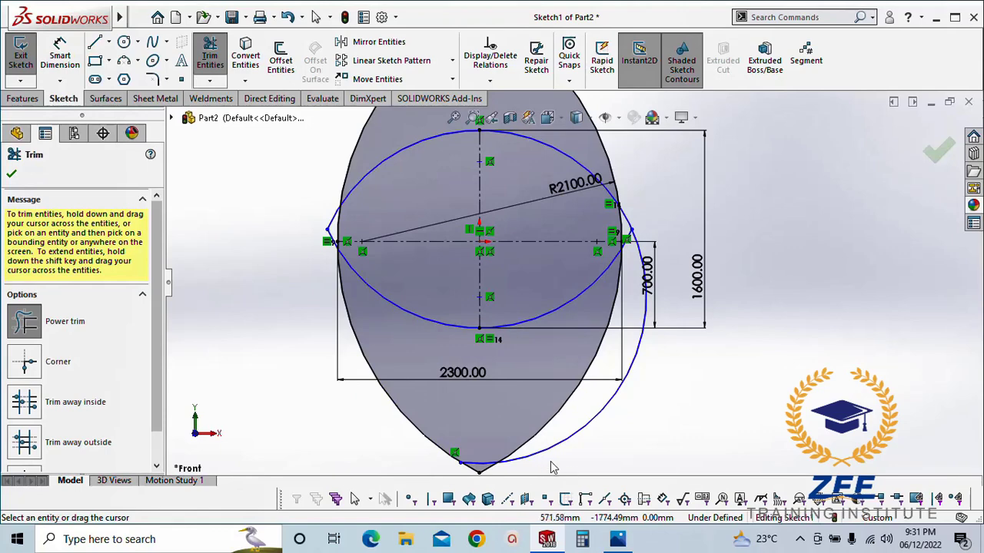
scroll(551, 468, down, 1)
drag(550, 467, 566, 395)
scroll(433, 426, up, 2)
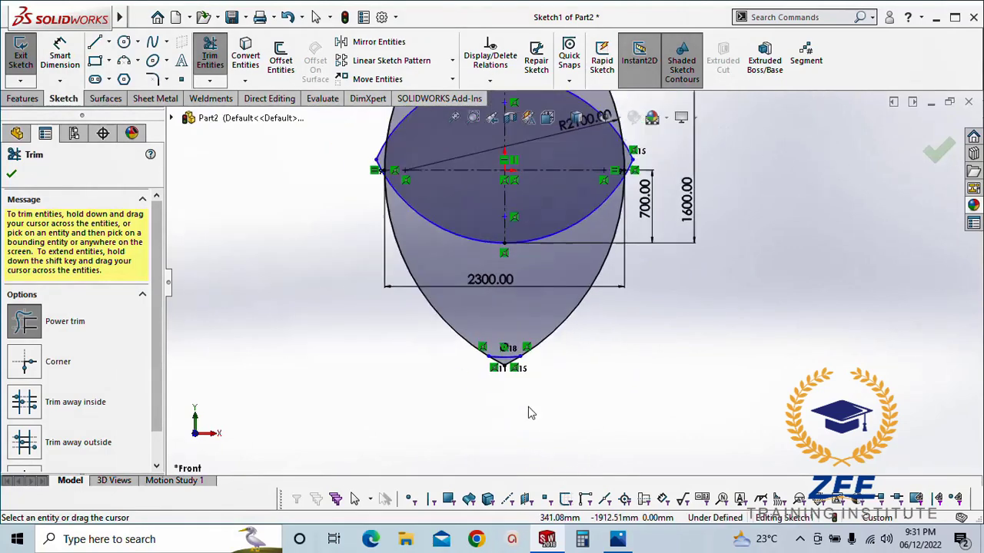
Trim the pointed arc ends of the central oval that project beyond the left and right side arcs
scroll(566, 281, up, 2)
scroll(536, 141, down, 2)
scroll(329, 224, down, 1)
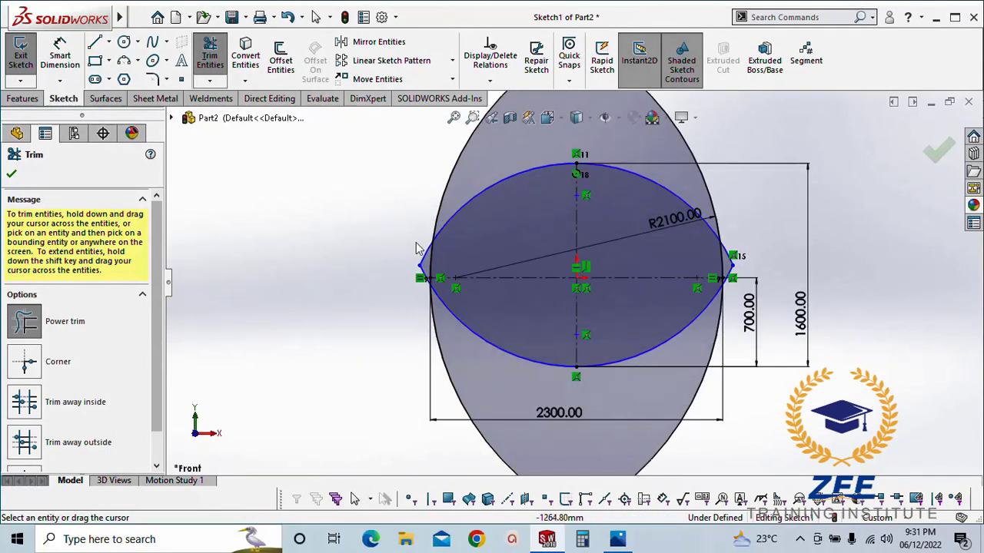
scroll(417, 248, down, 5)
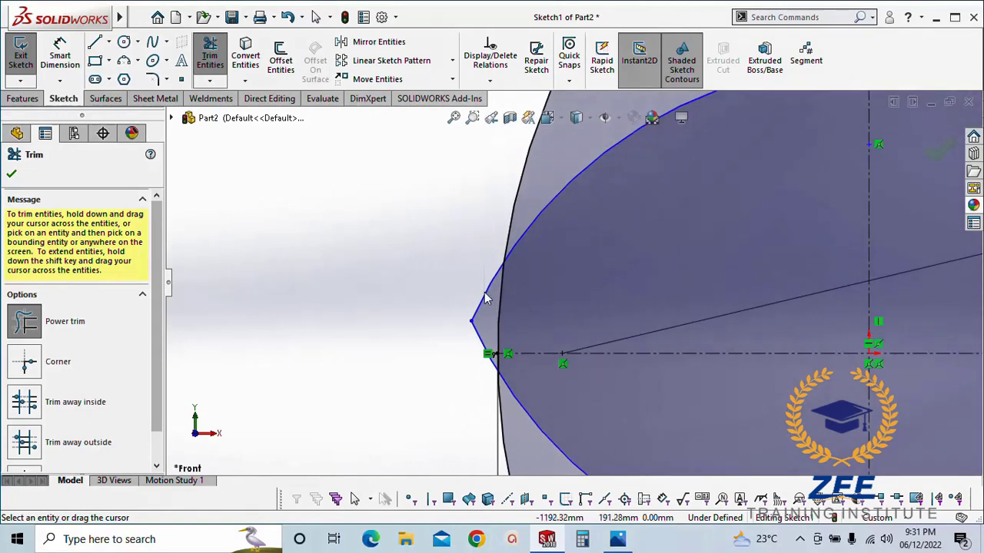
drag(488, 276, 479, 354)
scroll(466, 363, up, 5)
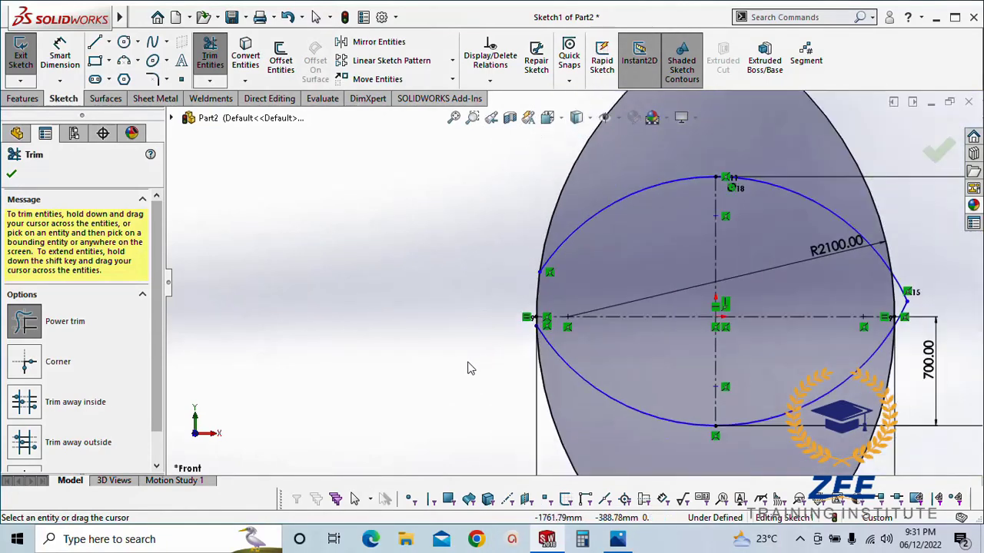
scroll(809, 297, down, 5)
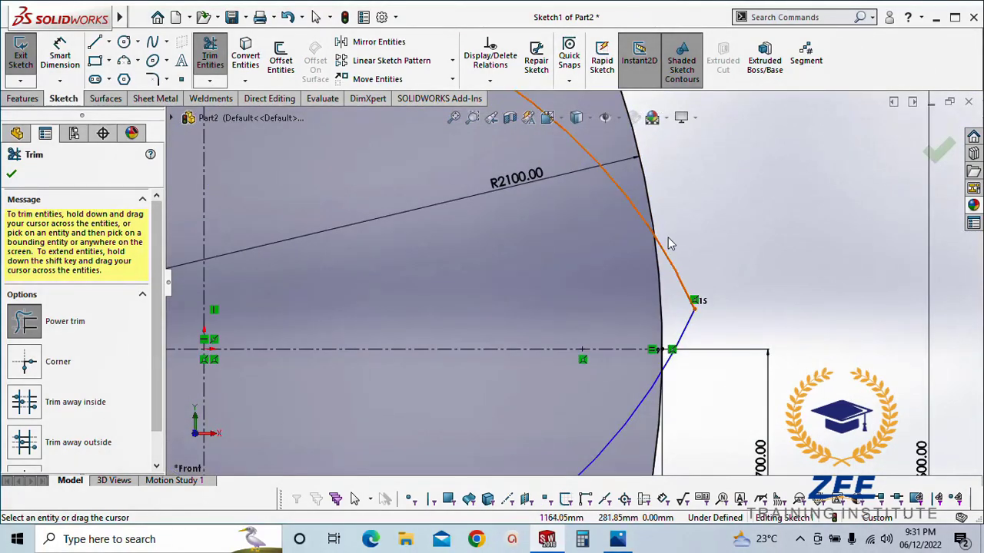
drag(668, 243, 694, 350)
scroll(694, 349, up, 5)
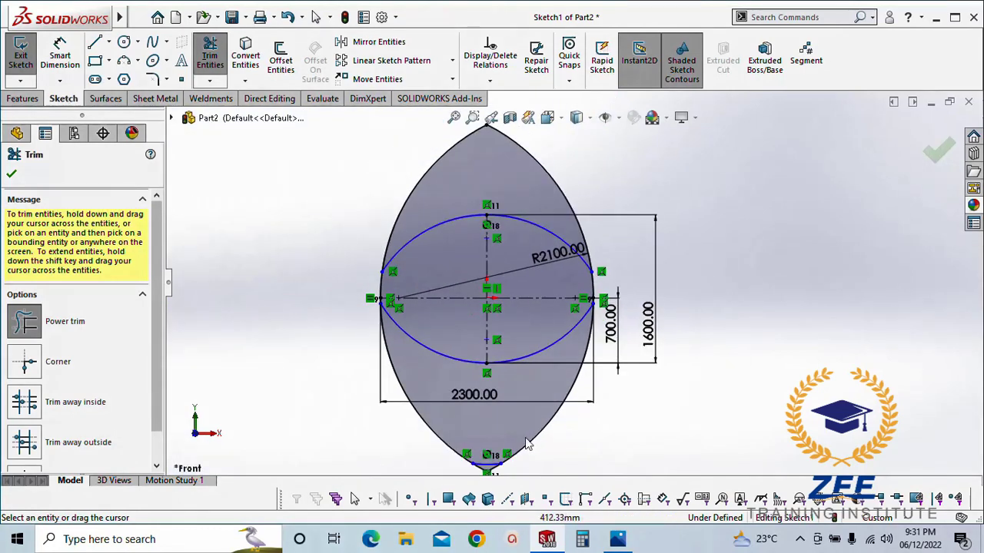
Delete the short leftover circle arc near the lower tip of the tall lens
scroll(527, 444, down, 3)
key(Escape)
click(494, 429)
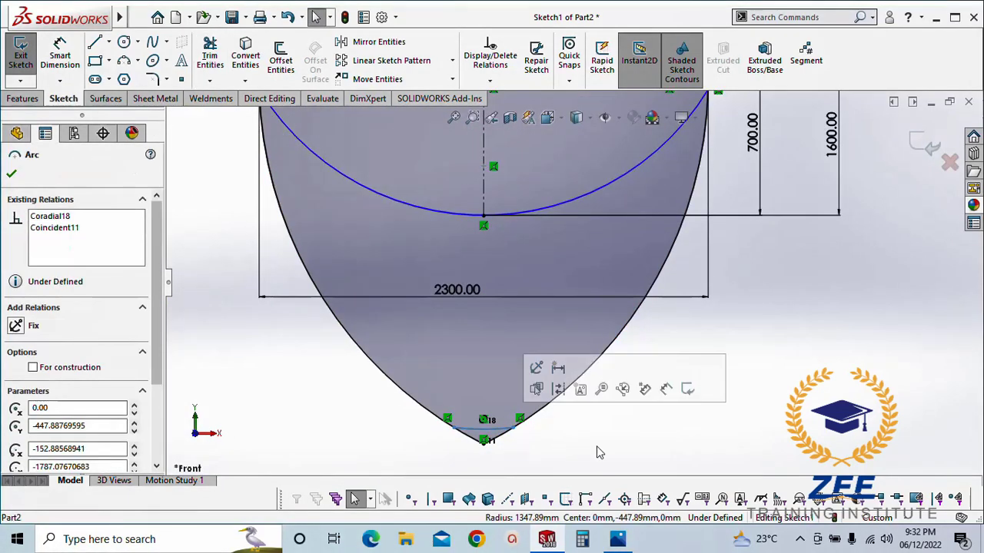
click(611, 451)
Trim the side arcs extending above and below the central oval, leaving a closed four-arc profile
scroll(645, 382, up, 6)
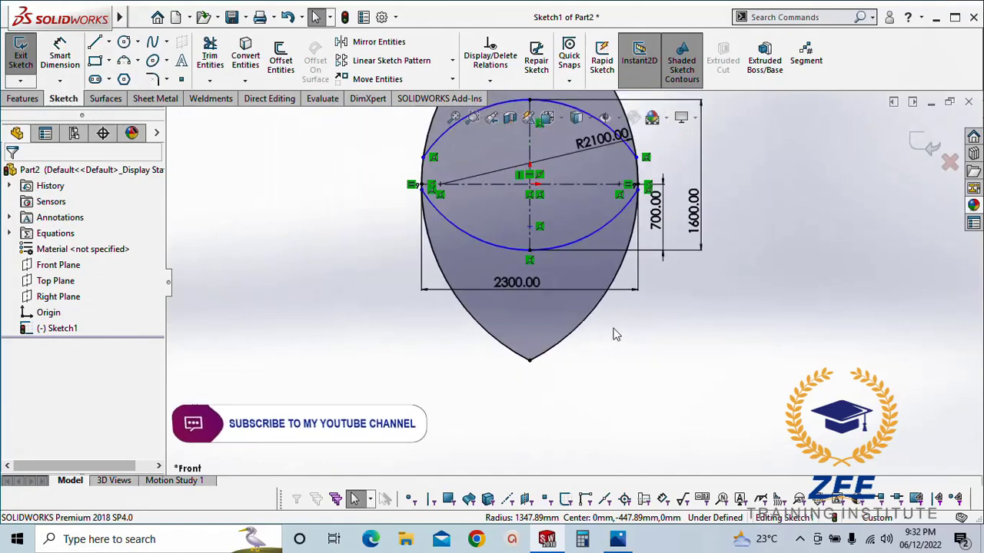
ctrl+middle_drag(563, 192, 593, 294)
scroll(592, 215, down, 2)
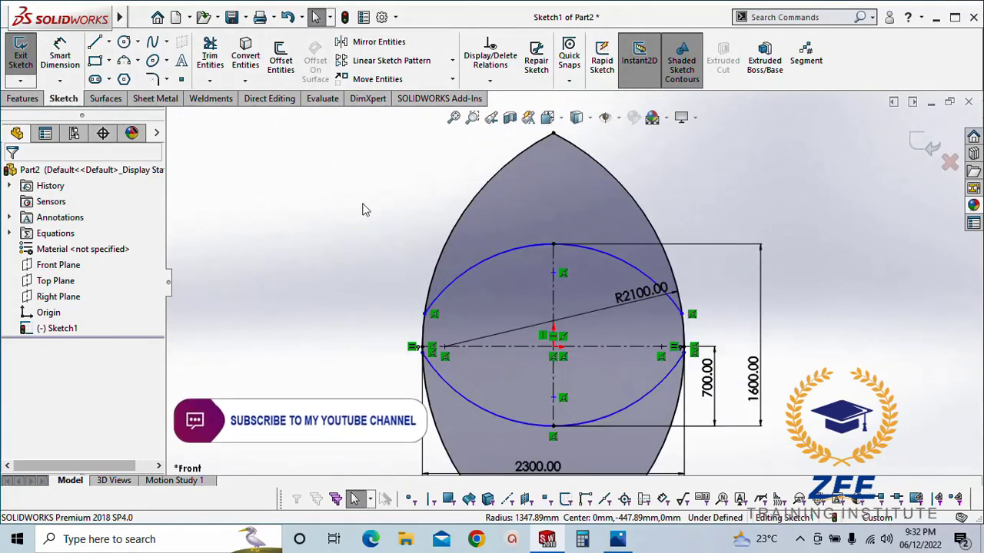
click(210, 55)
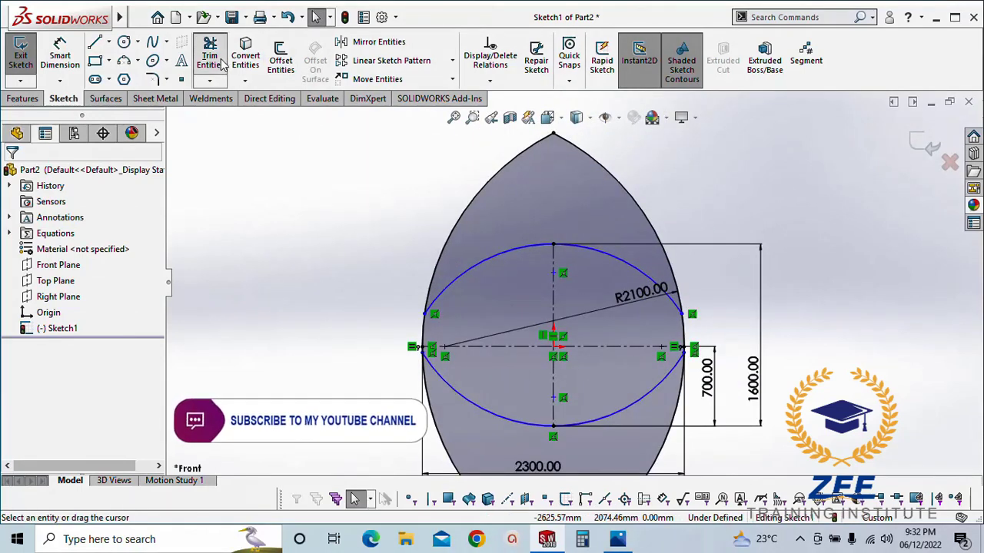
mouse_move(436, 171)
mouse_down()
mouse_move(481, 206)
mouse_move(658, 189)
mouse_up()
scroll(734, 325, up, 3)
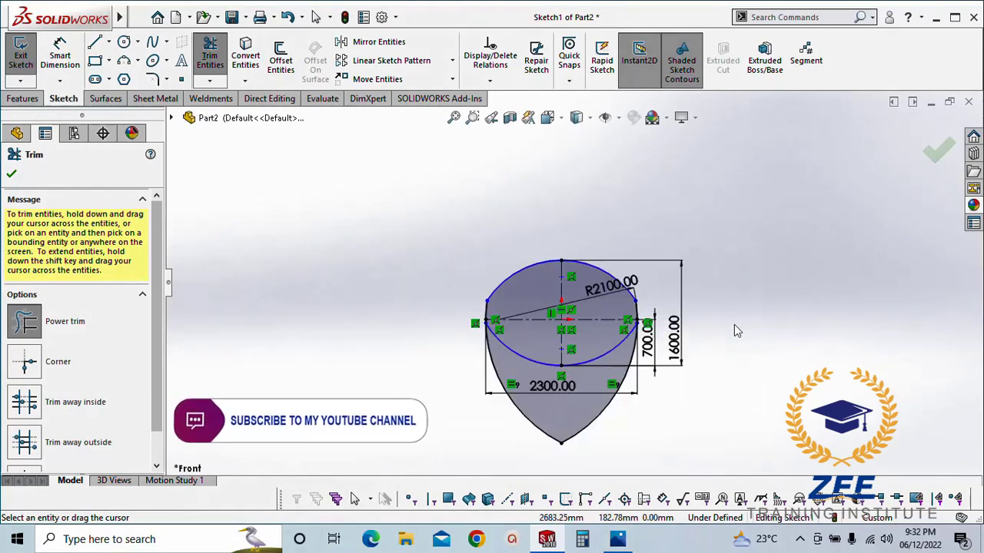
scroll(620, 430, down, 3)
drag(577, 413, 446, 402)
key(Escape)
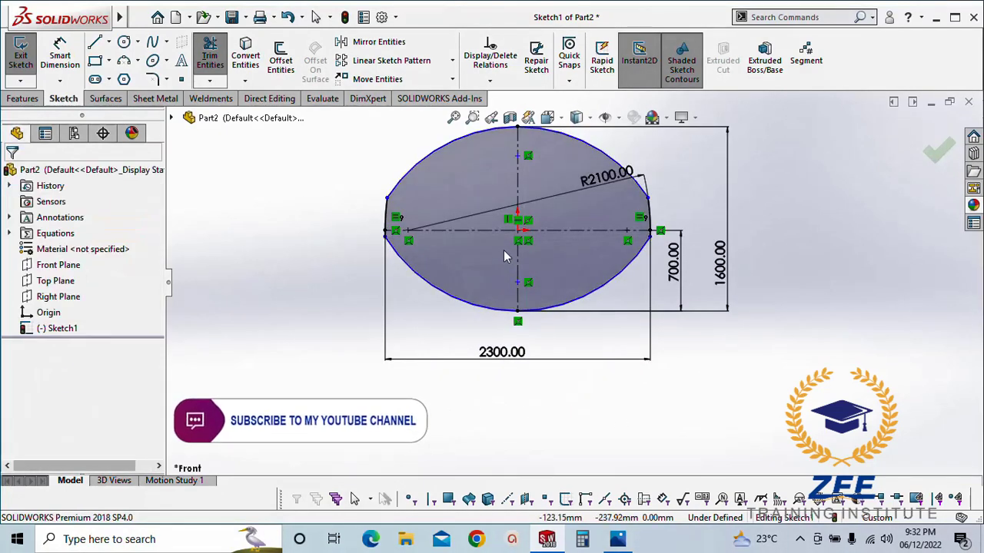
Reposition the R2100 radius dimension just above the horizontal centerline
scroll(569, 254, up, 2)
scroll(595, 201, down, 3)
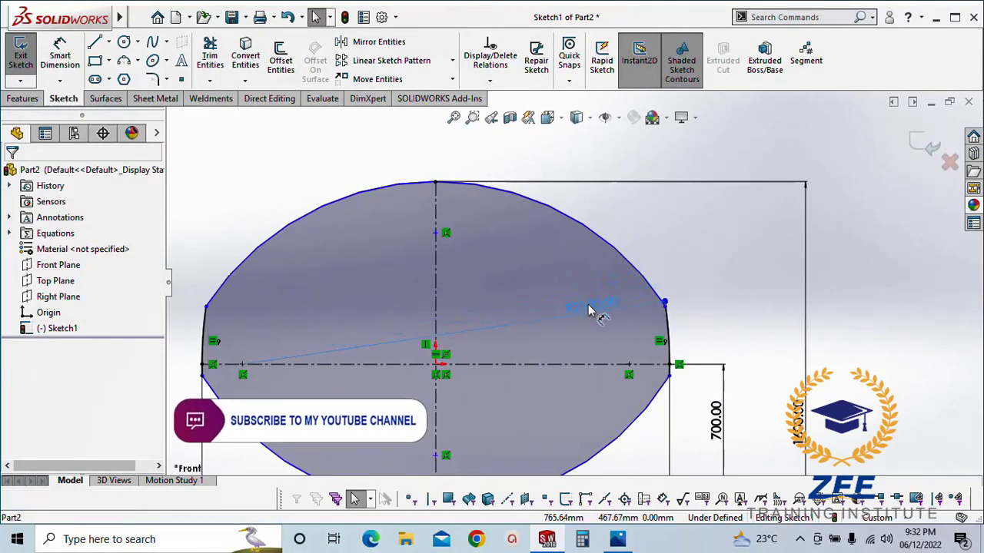
drag(588, 331, 589, 335)
click(738, 323)
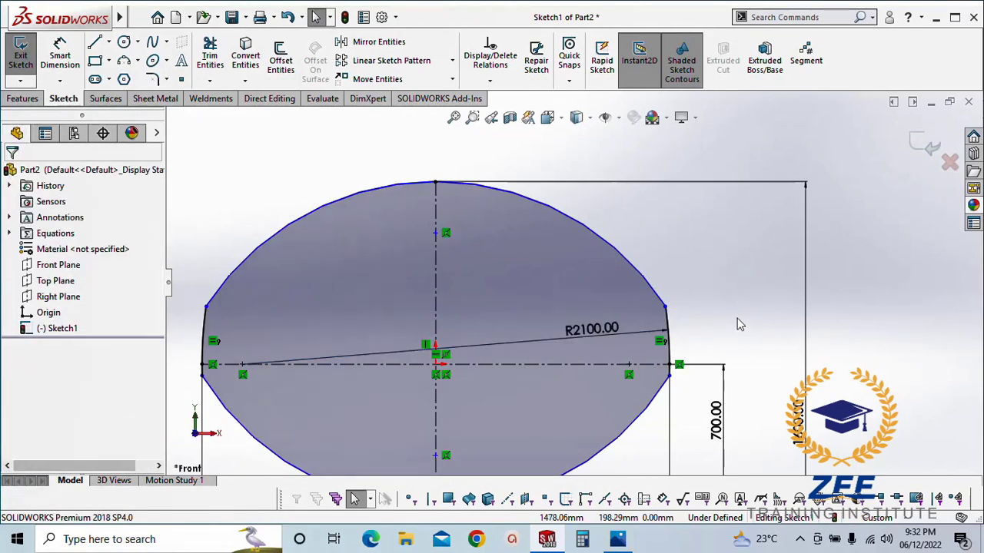
Dimension the top arc of the profile with a radius of 6100 mm
right_drag(738, 322, 735, 227)
click(609, 243)
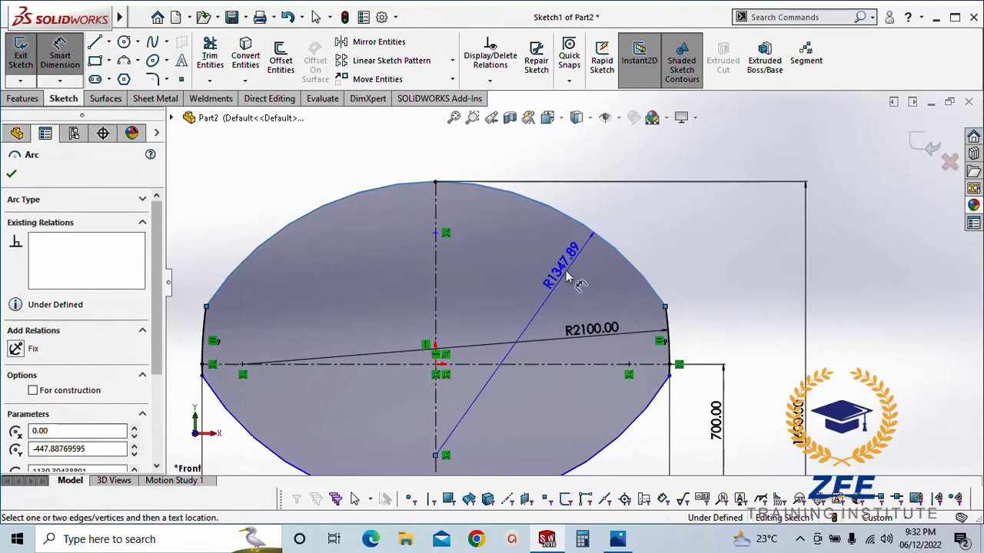
click(559, 280)
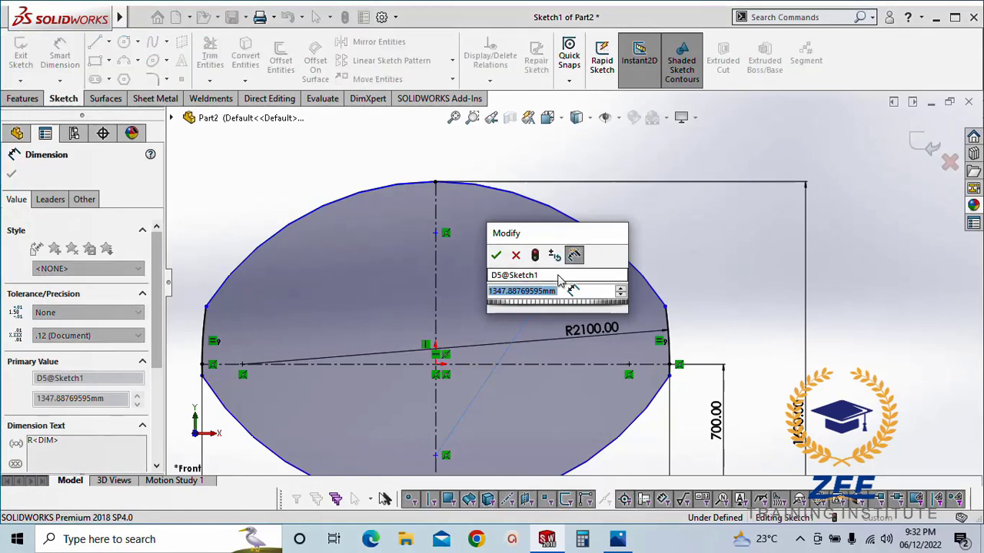
text(61)
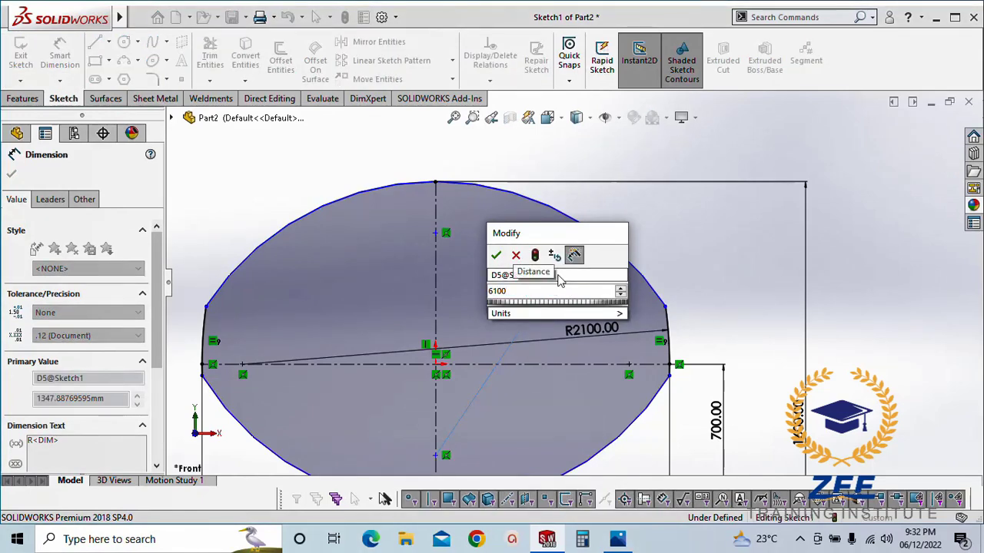
text(00)
key(Return)
scroll(566, 298, up, 3)
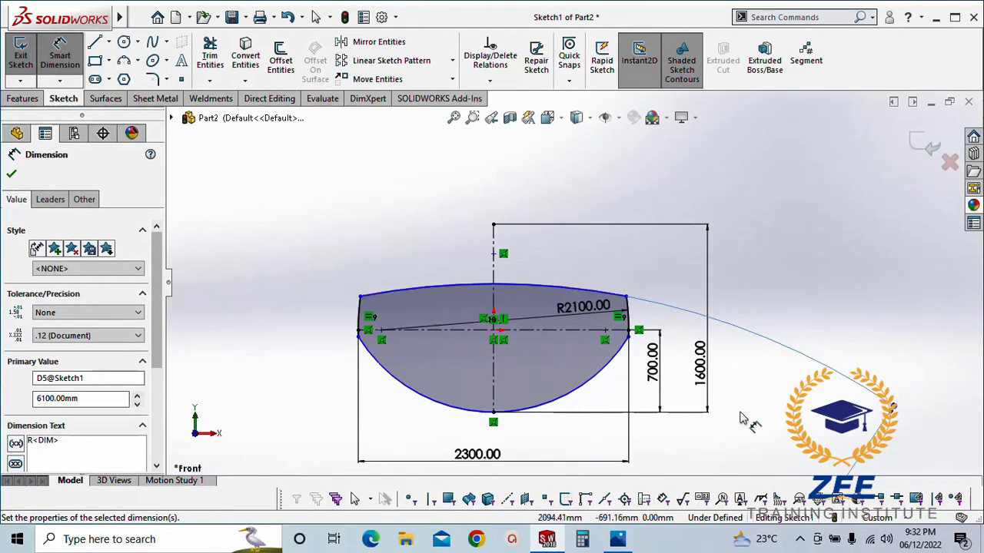
key(Escape)
Make the top arc's midpoint coincident with the upper endpoint of the vertical centerline
scroll(556, 371, up, 2)
scroll(548, 356, down, 3)
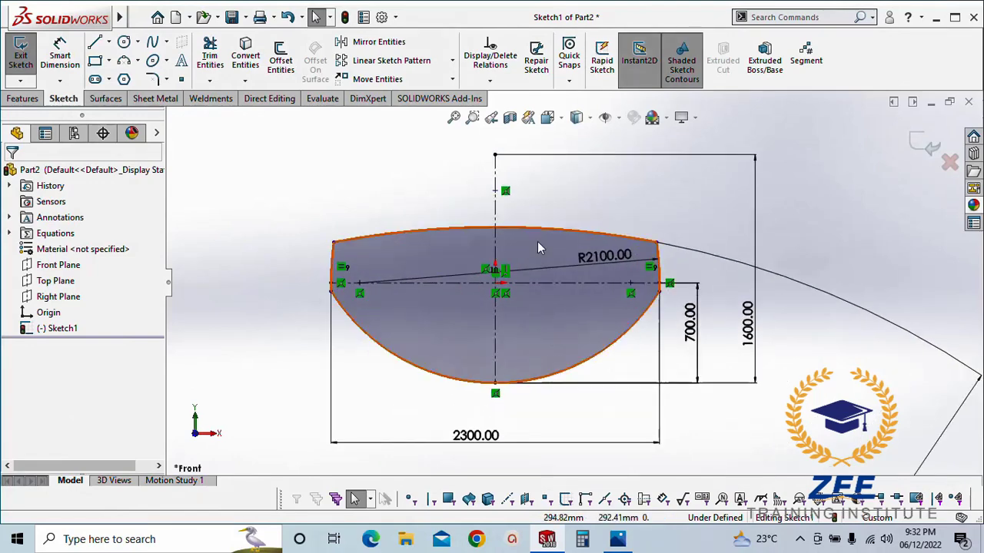
scroll(538, 248, down, 2)
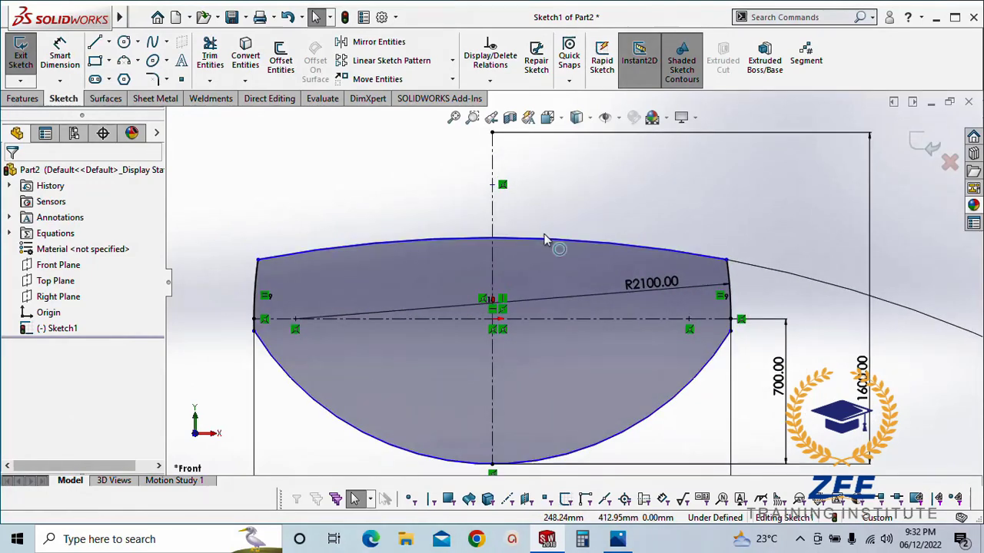
click(494, 243)
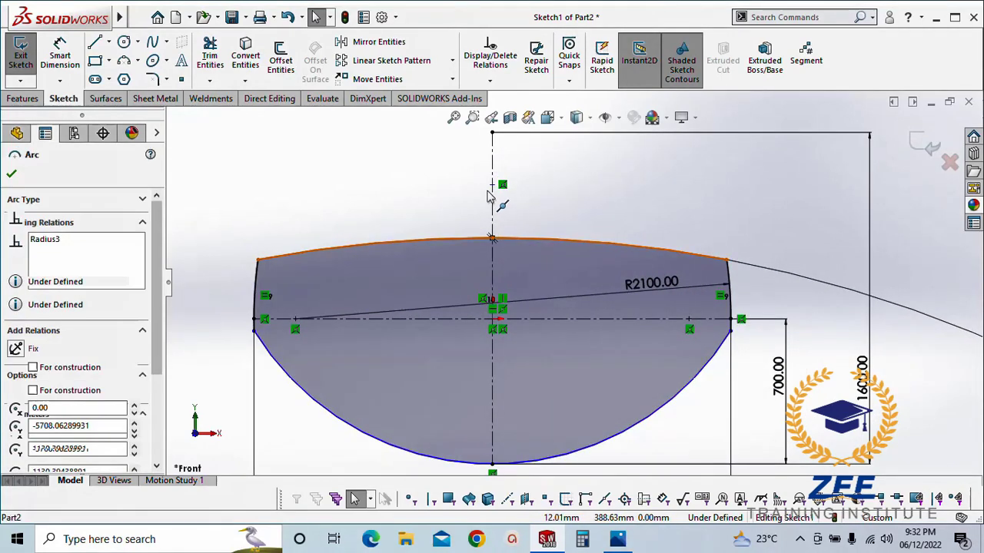
ctrl+click(493, 133)
click(16, 443)
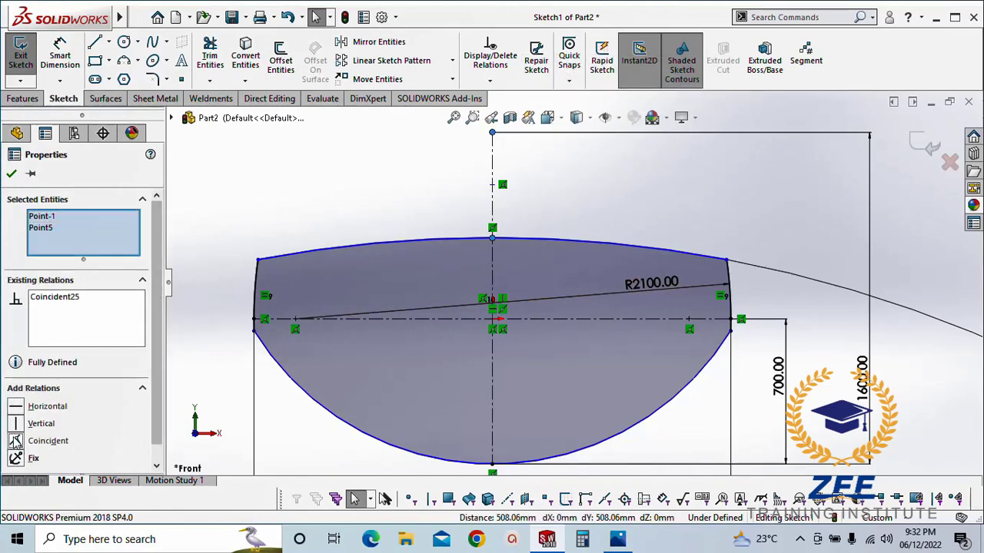
click(182, 304)
Add an equal relation between the bottom arc and the top arc of the profile
scroll(538, 369, up, 2)
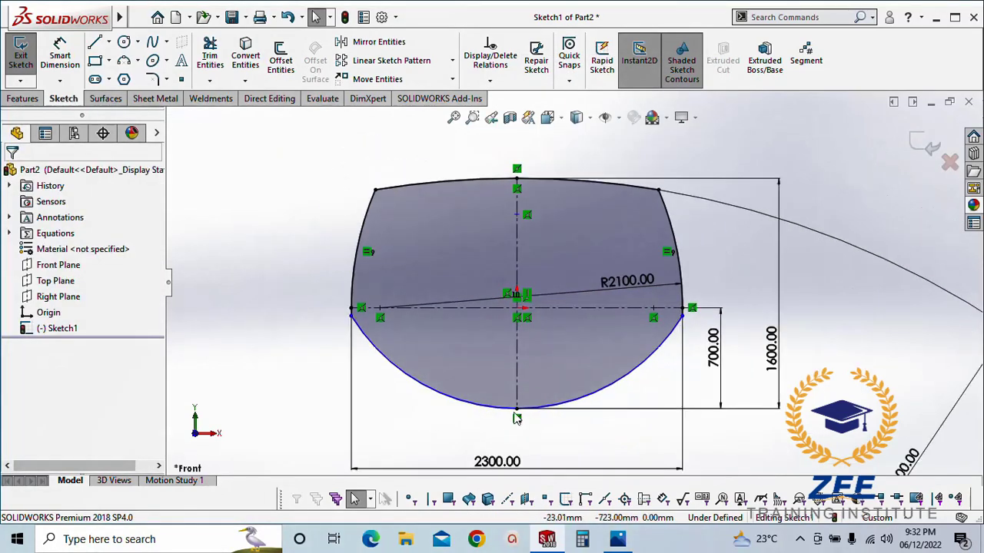
scroll(513, 413, down, 1)
click(504, 412)
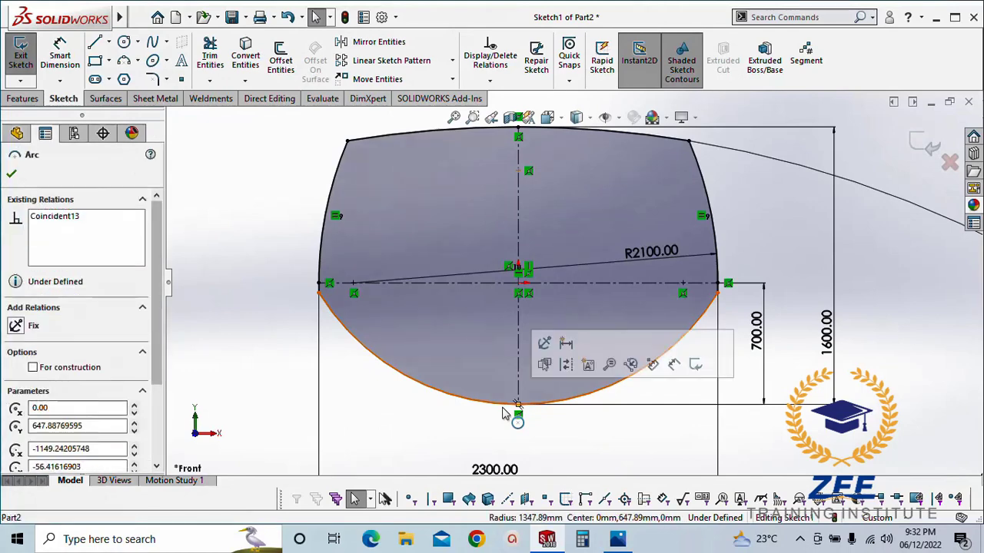
ctrl+click(410, 137)
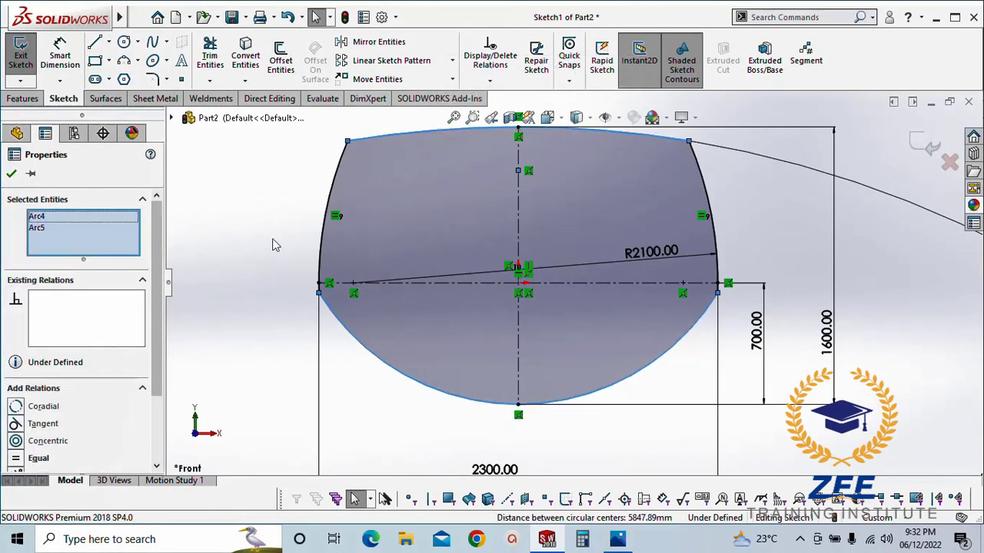
click(16, 459)
click(216, 373)
scroll(593, 362, up, 3)
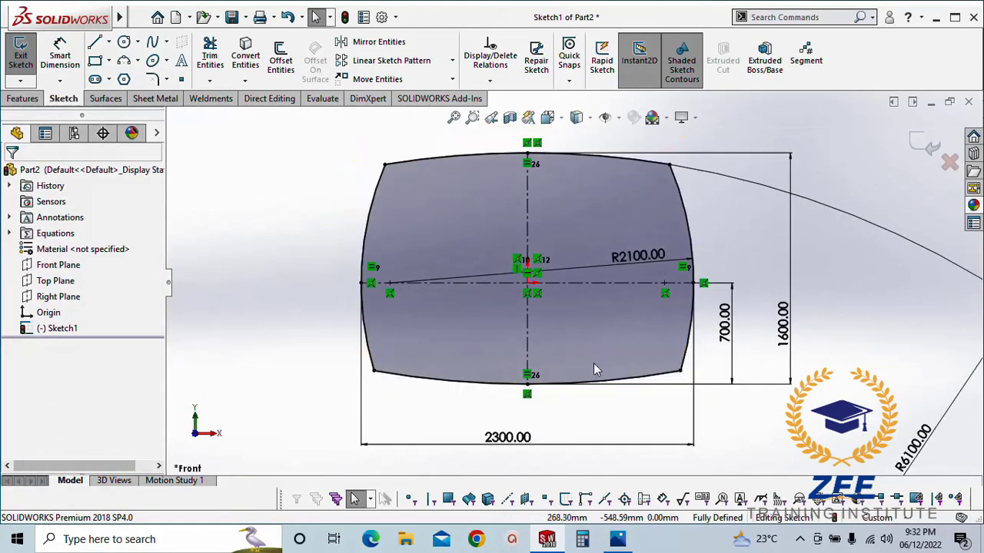
Move the R6100 radius dimension closer to the profile
scroll(648, 247, down, 1)
scroll(503, 242, up, 2)
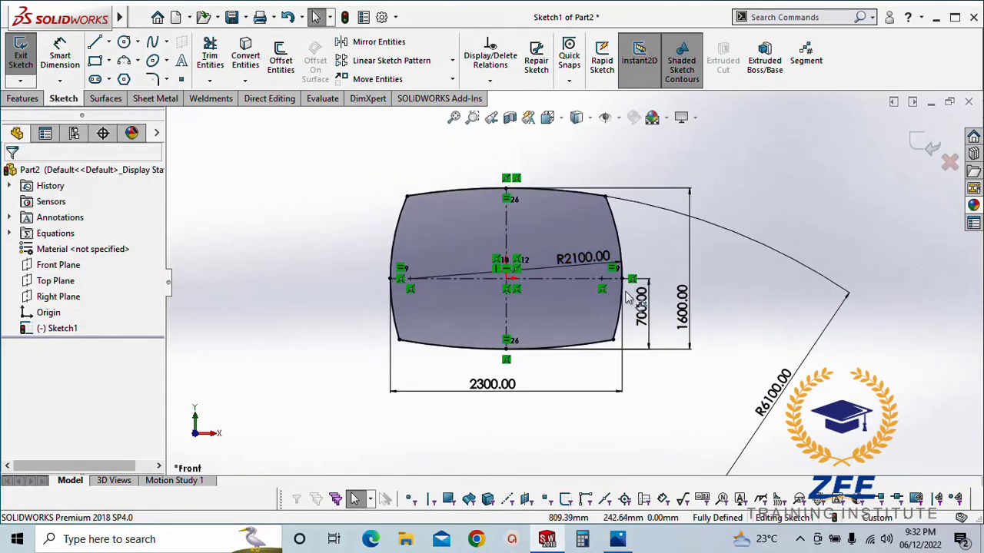
click(764, 401)
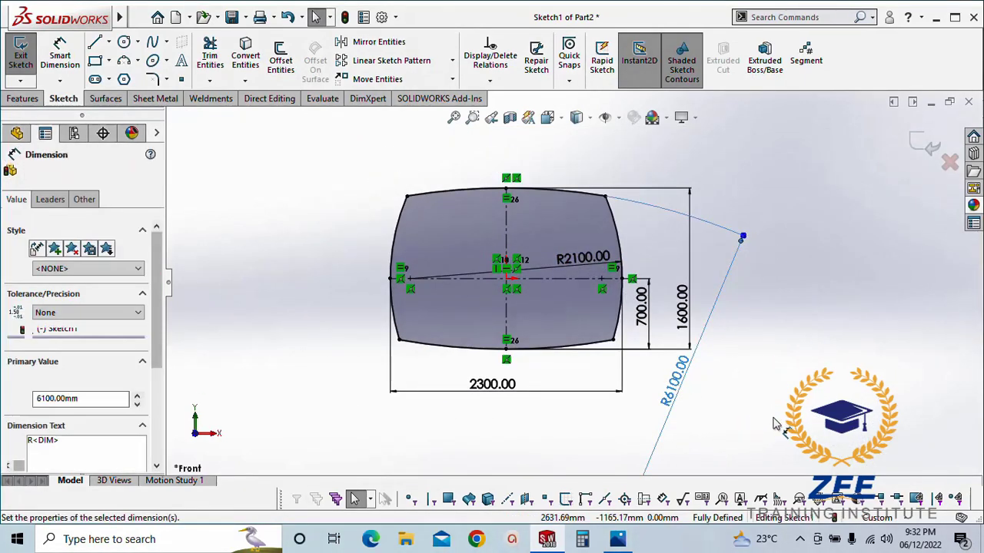
key(Escape)
scroll(565, 269, down, 2)
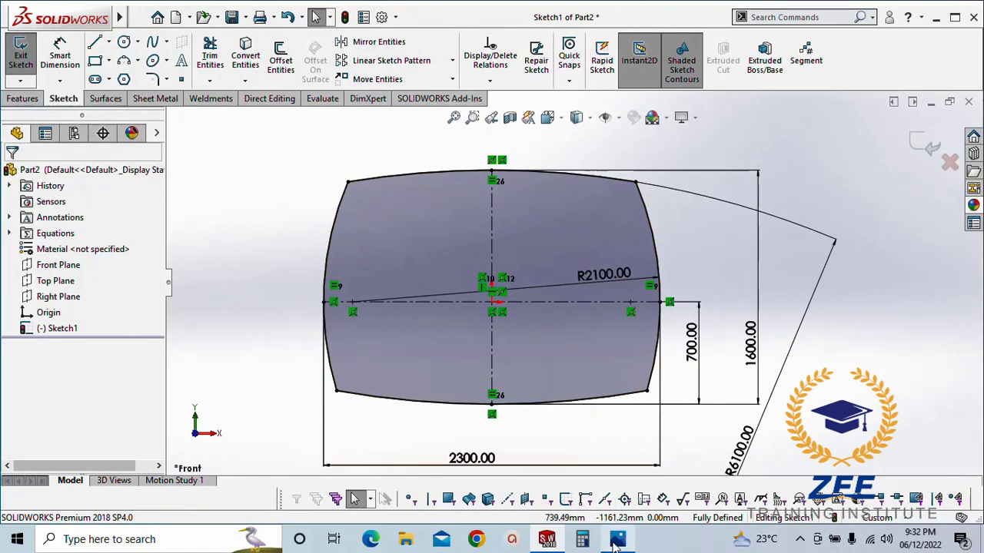
Check the corner radius in the reference drawing and apply 600 mm sketch fillets to the profile's two upper corners
click(616, 539)
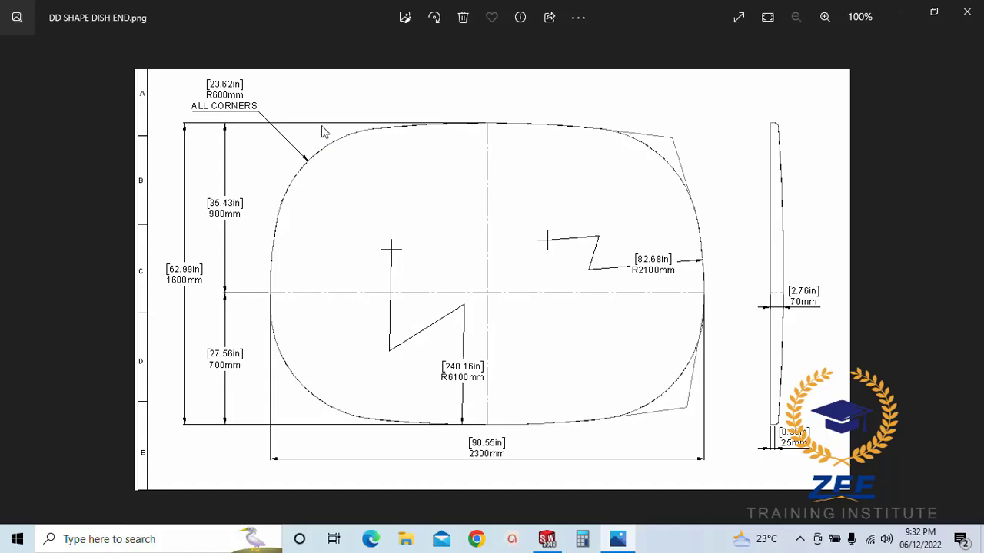
click(899, 14)
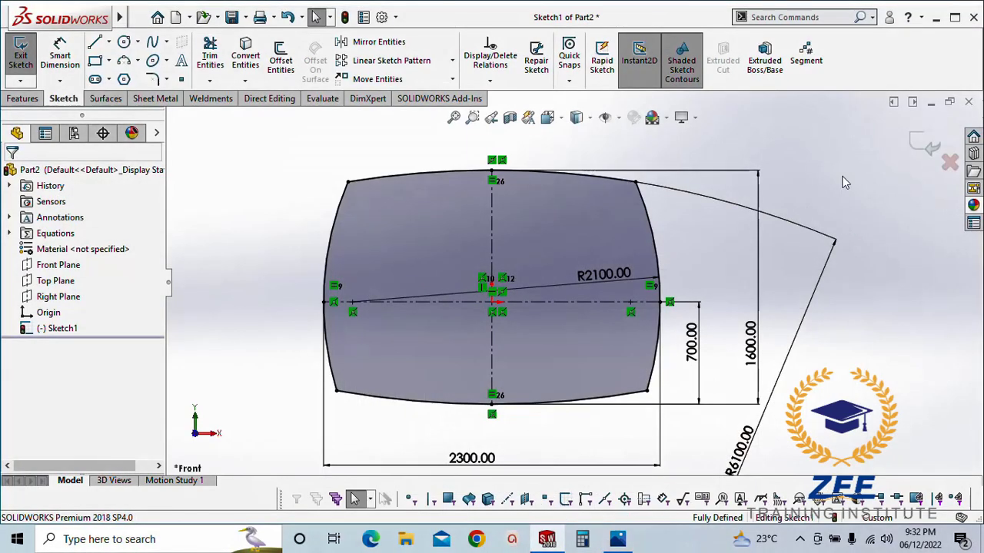
click(153, 79)
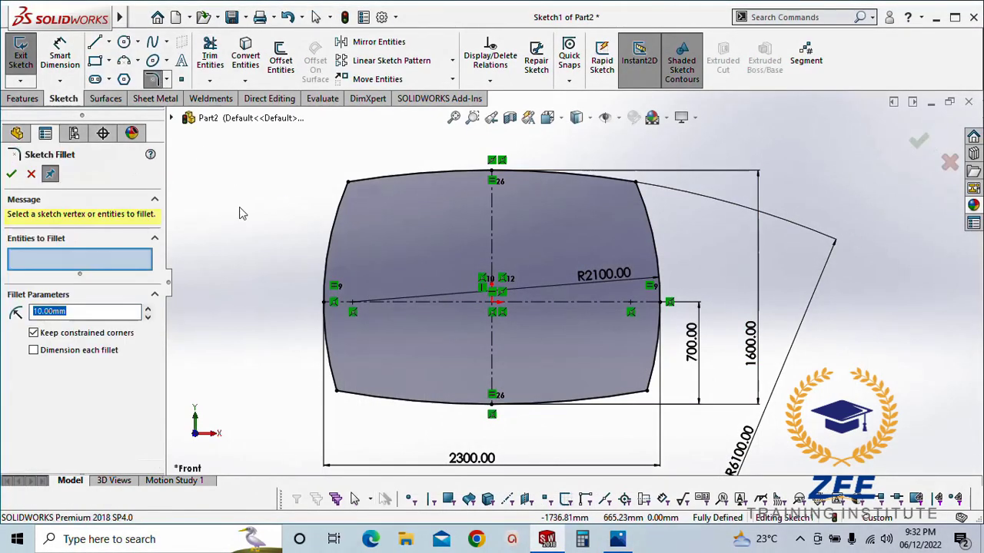
text(6)
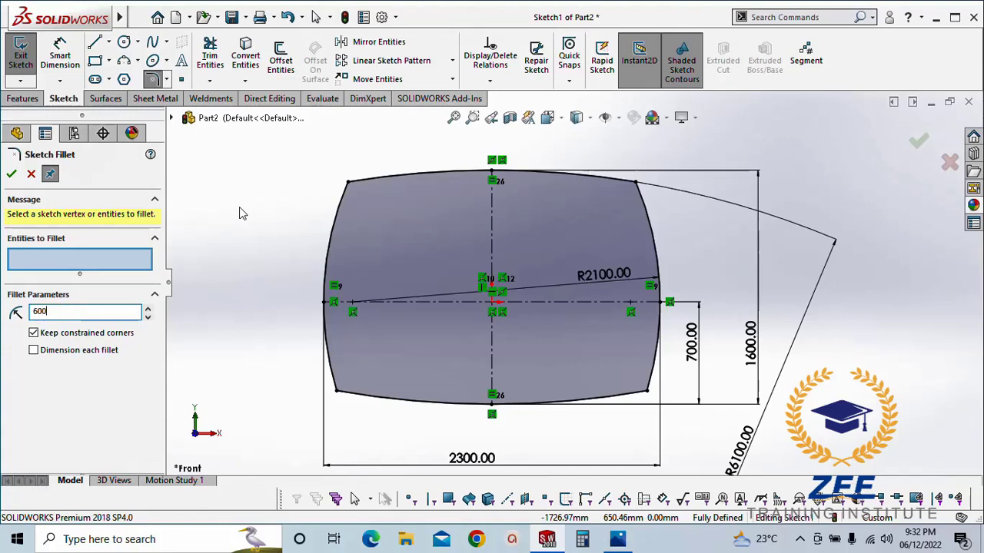
text(00)
key(Return)
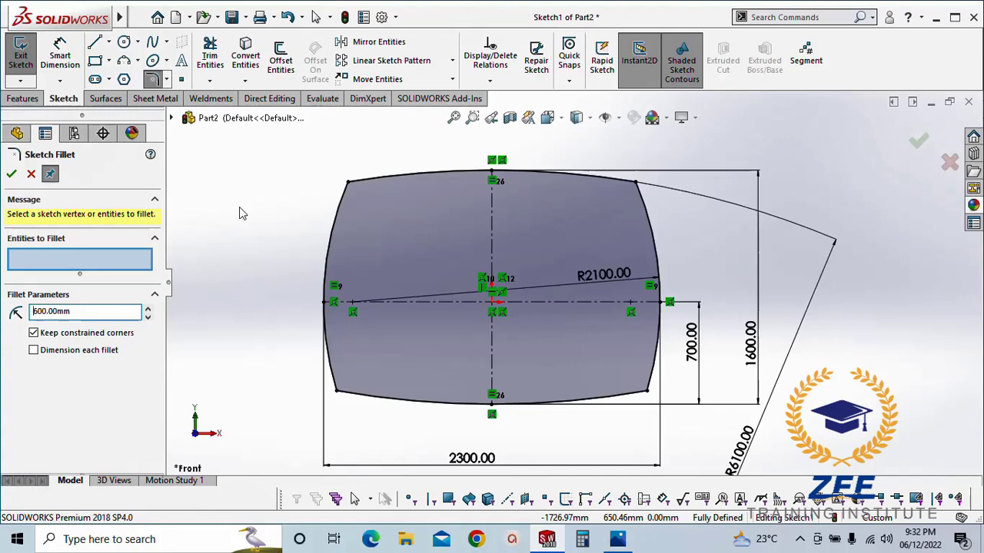
click(348, 184)
click(527, 281)
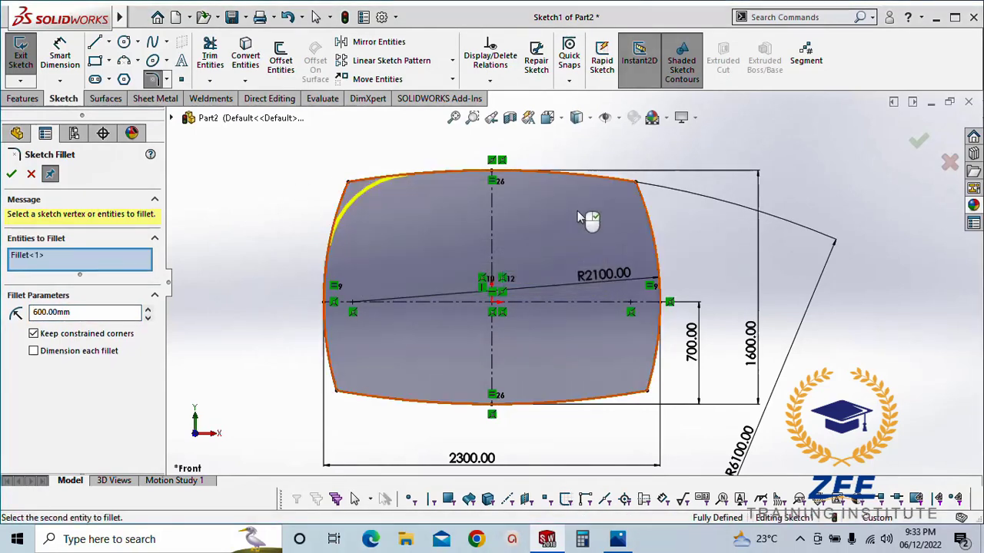
click(636, 185)
click(526, 280)
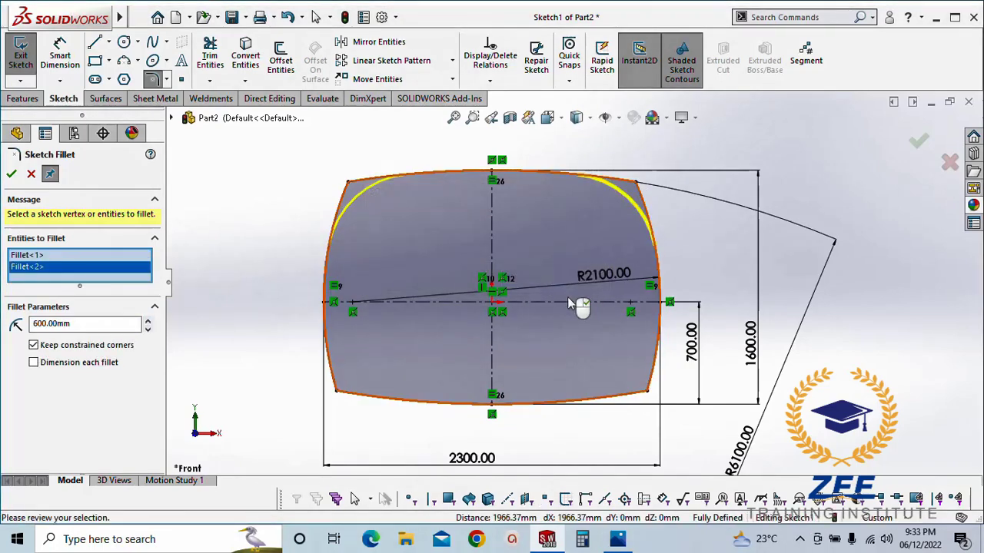
Add 600 mm fillets to the two lower corners of the profile and finish the Sketch Fillet command
click(649, 392)
click(519, 282)
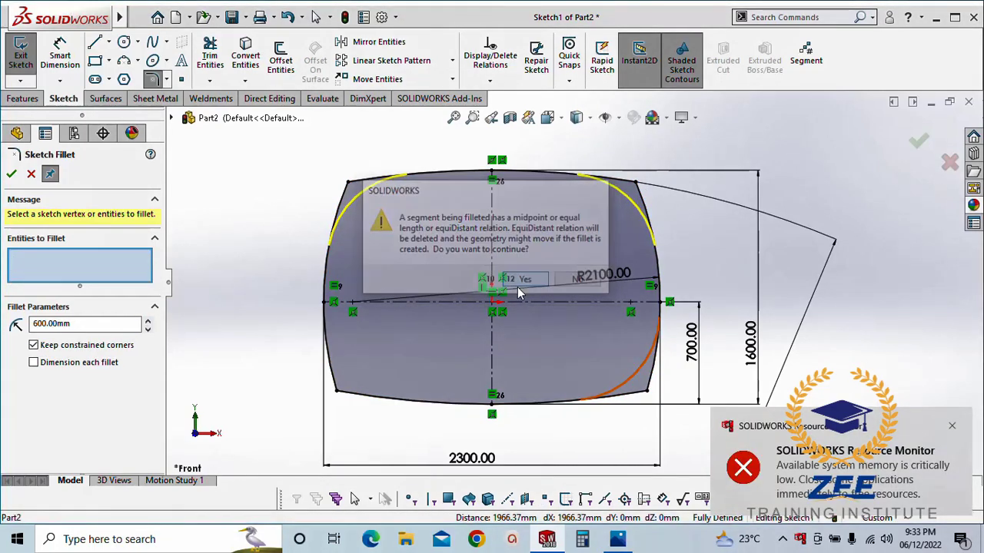
click(337, 391)
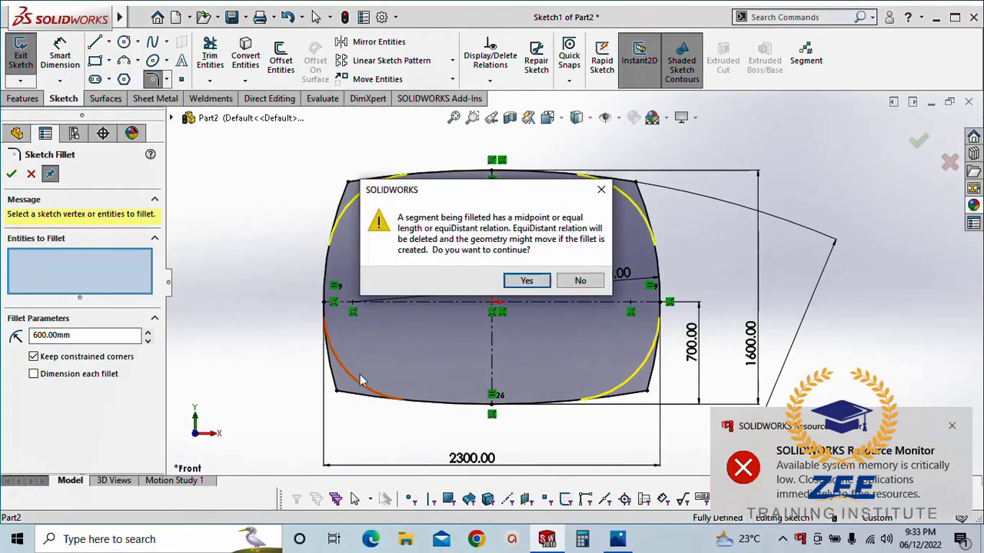
click(526, 280)
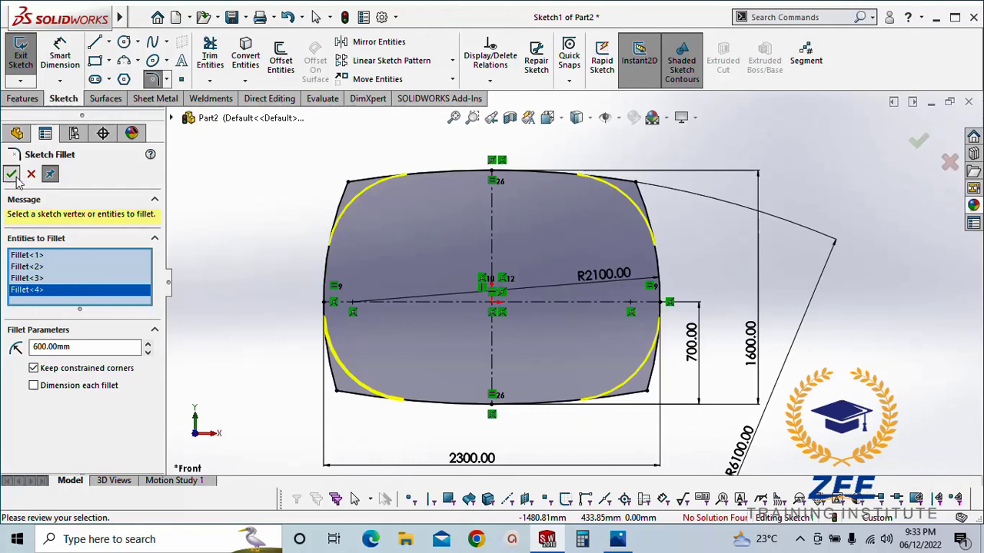
click(12, 174)
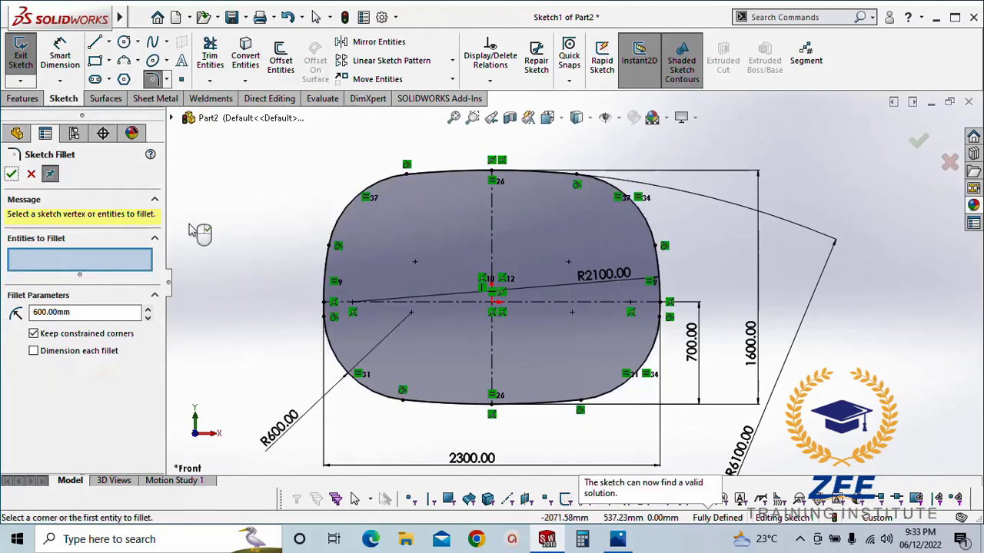
click(31, 174)
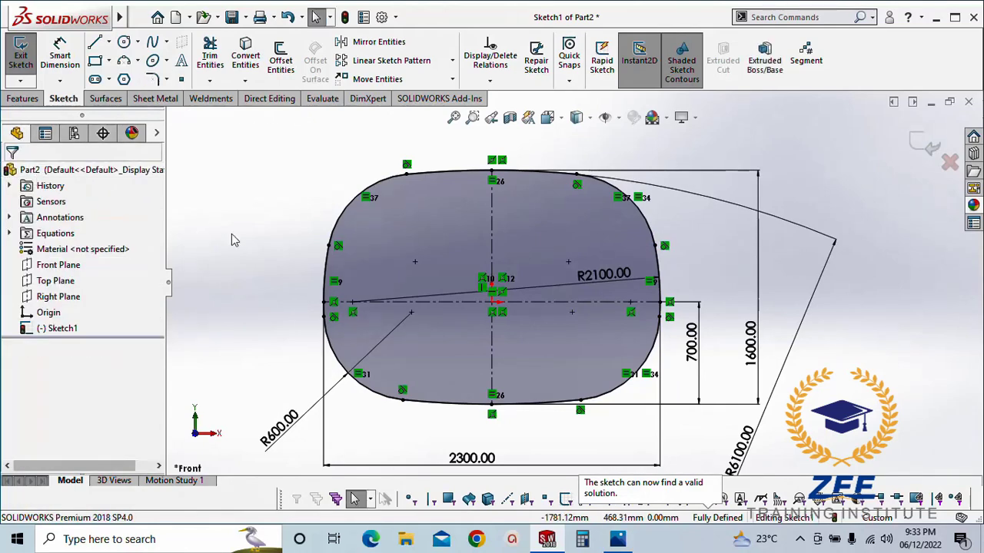
Add a driven vertical dimension from the horizontal centerline to the top midpoint of the profile
key(f)
scroll(630, 363, down, 3)
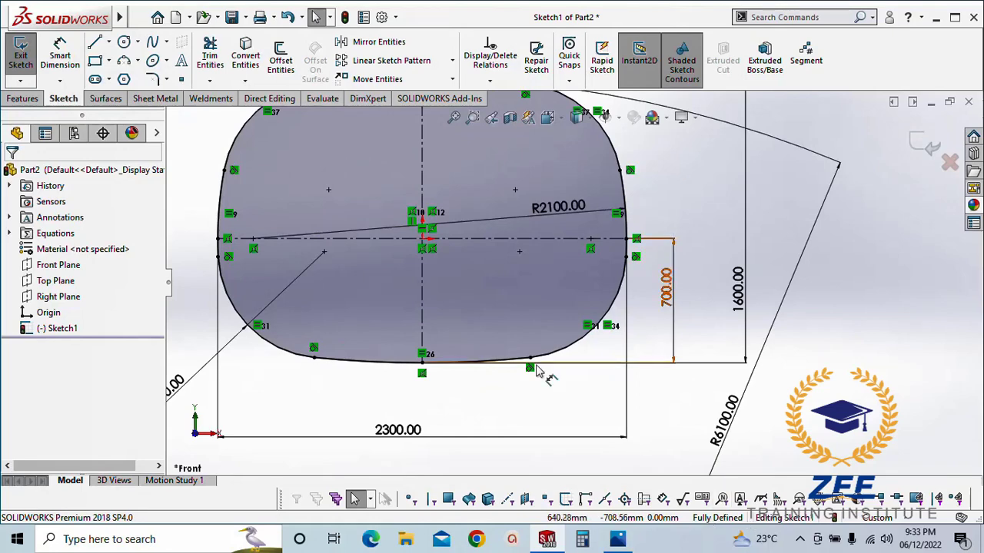
key(f)
scroll(605, 279, down, 2)
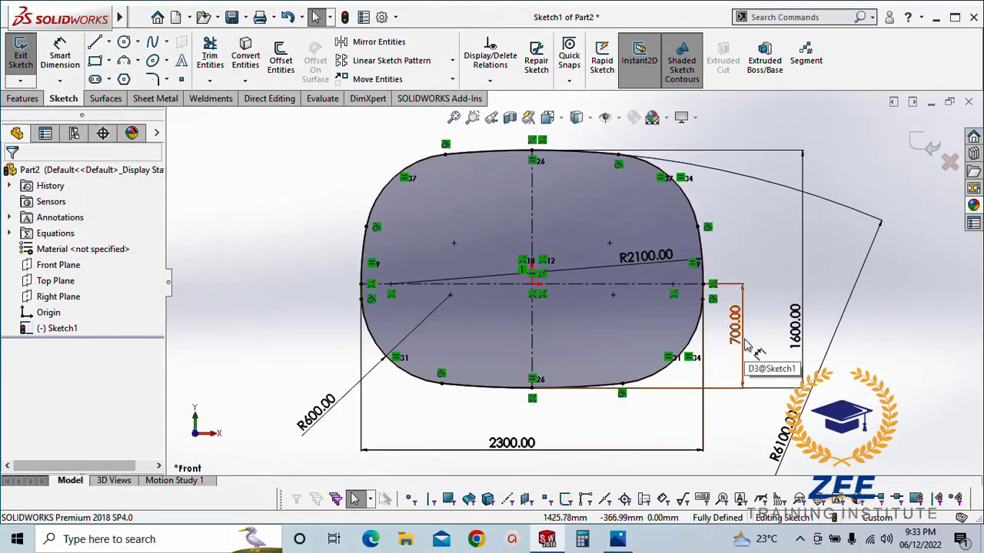
key(d)
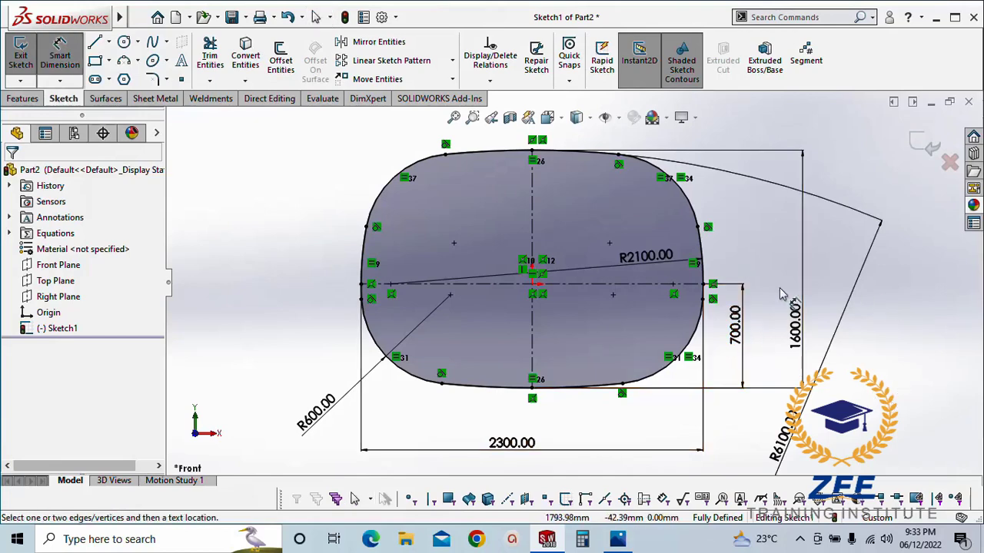
click(536, 159)
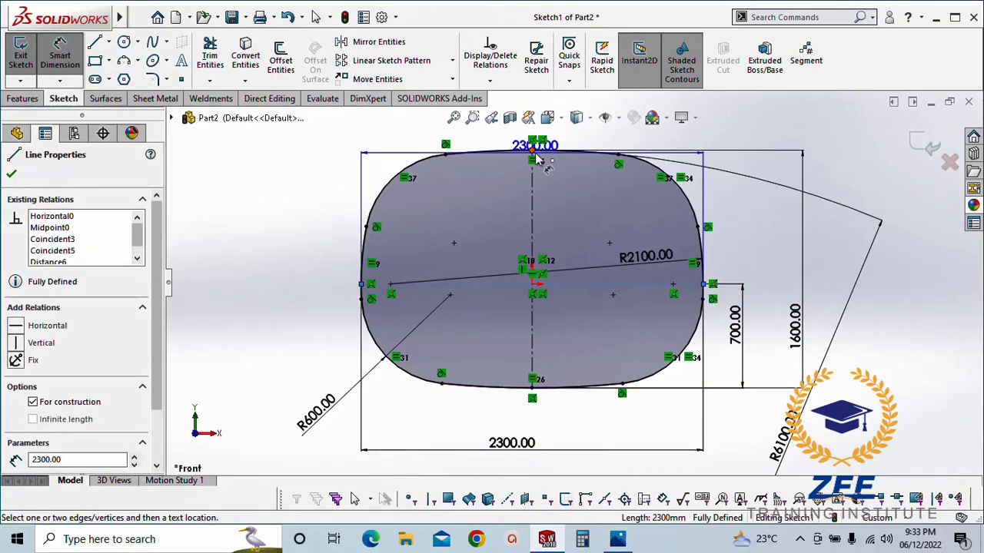
click(703, 285)
click(738, 219)
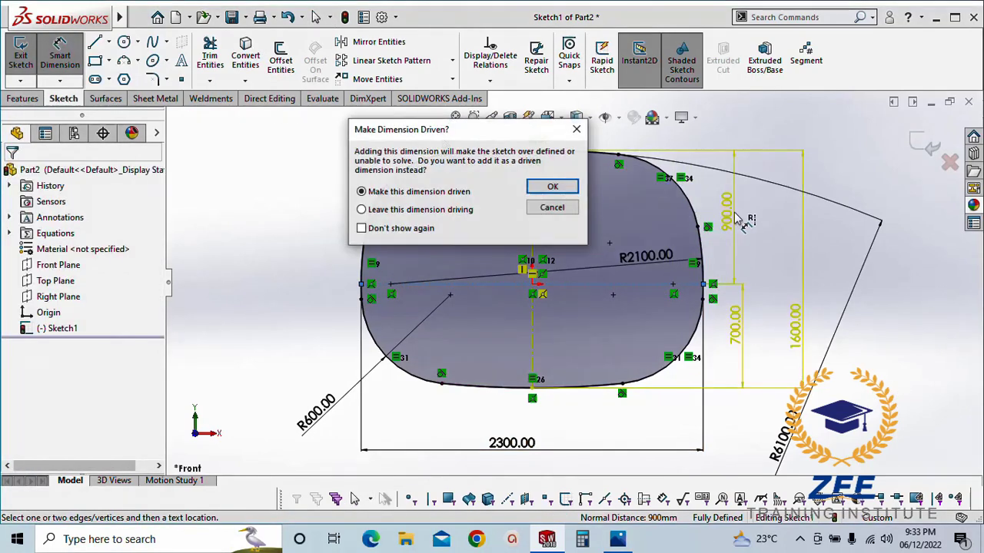
click(553, 187)
key(Escape)
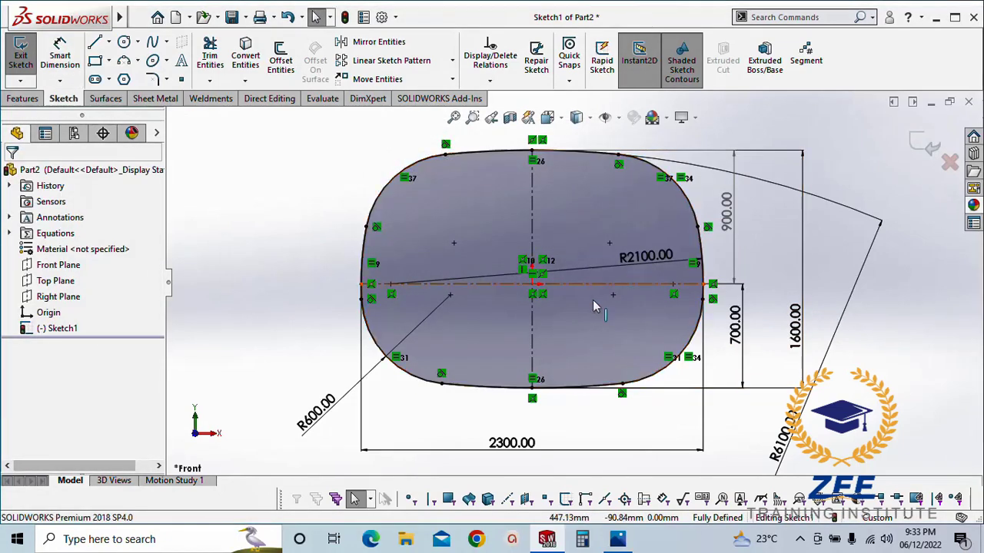
Set the vertical dimension from the horizontal centerline to the profile's bottom to 600 mm to test the sketch
click(736, 326)
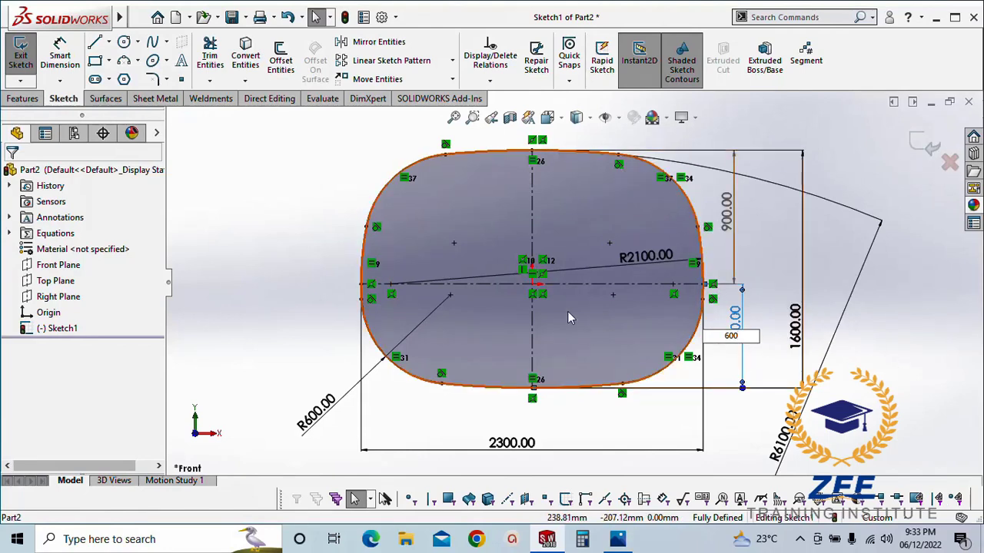
key(Return)
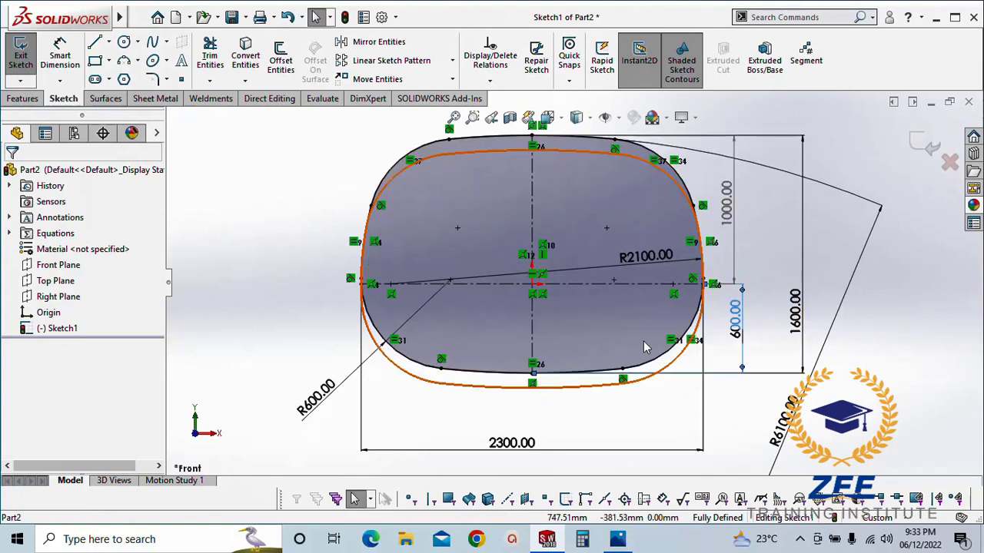
scroll(574, 307, up, 1)
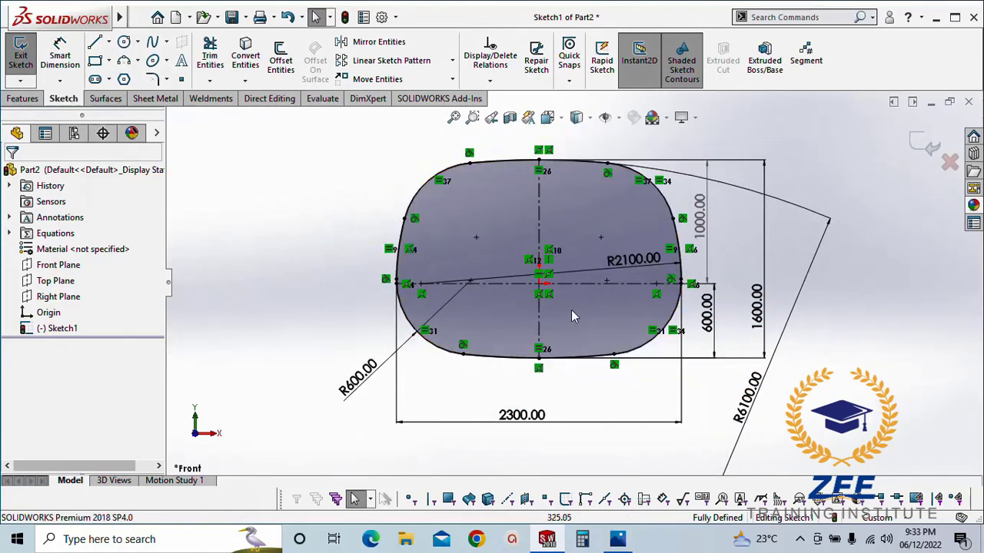
scroll(531, 211, down, 1)
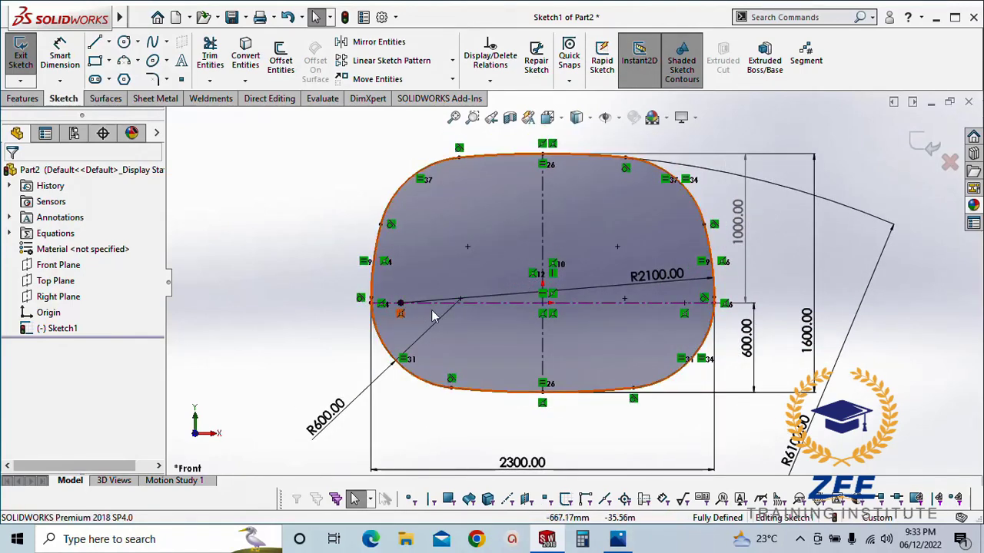
Set the vertical dimension from the horizontal centerline to the profile's bottom to 800 mm
click(745, 345)
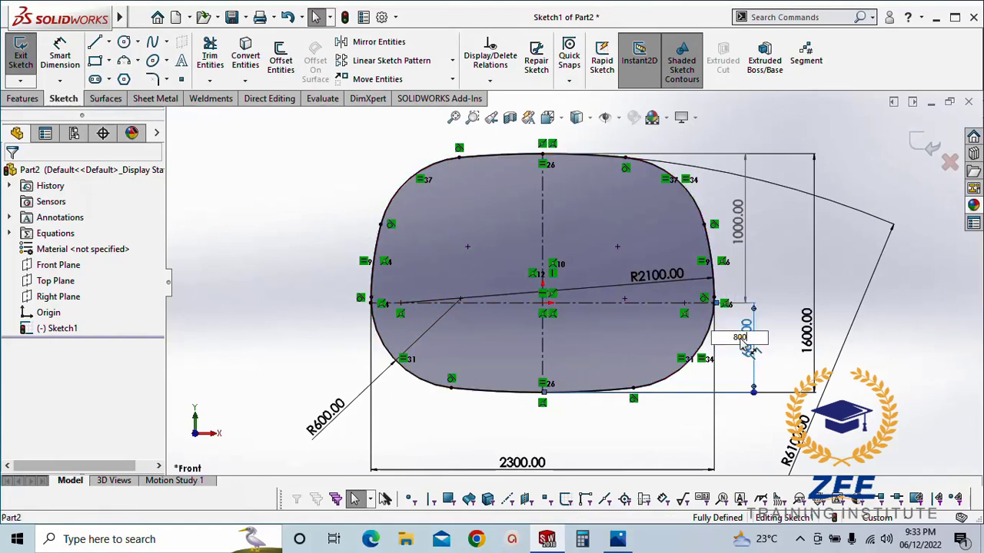
key(Return)
scroll(736, 281, up, 3)
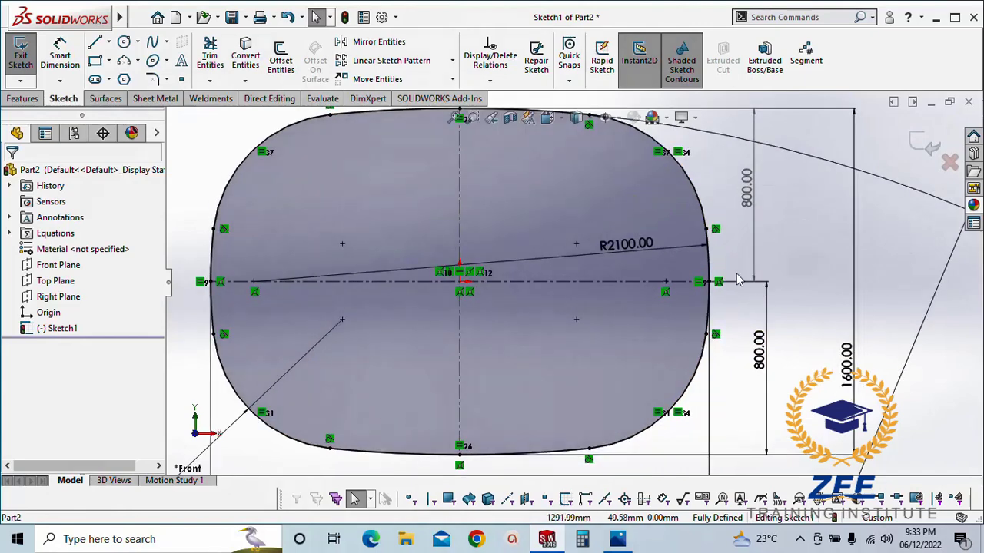
Restore the vertical dimension from the horizontal centerline to the profile's bottom to 700 mm
scroll(721, 335, down, 2)
double_click(699, 336)
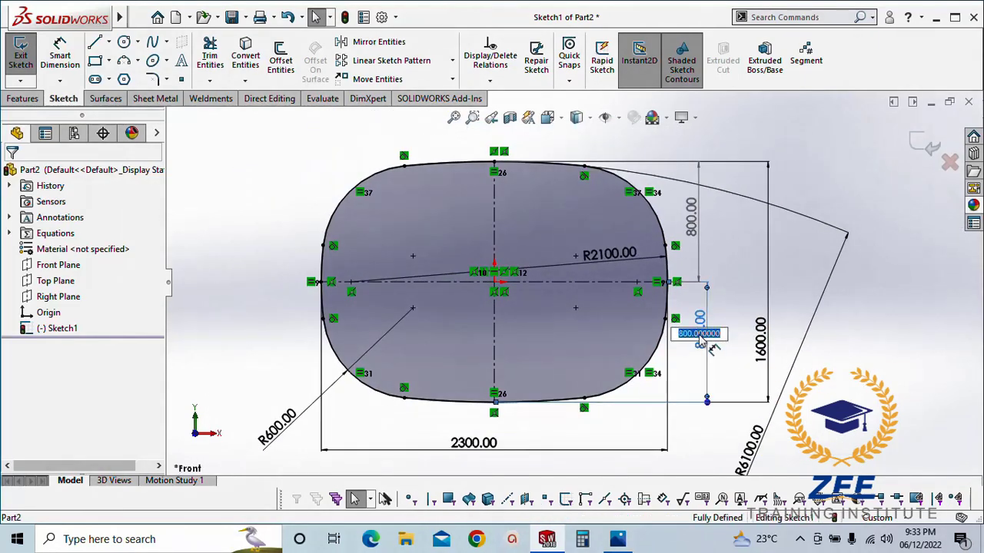
key(Return)
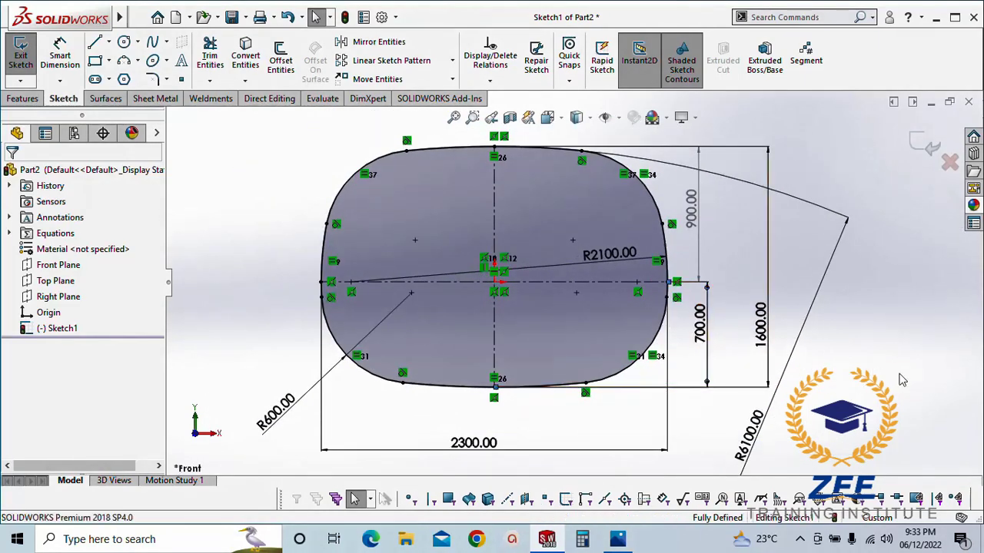
scroll(571, 316, up, 2)
scroll(536, 246, down, 2)
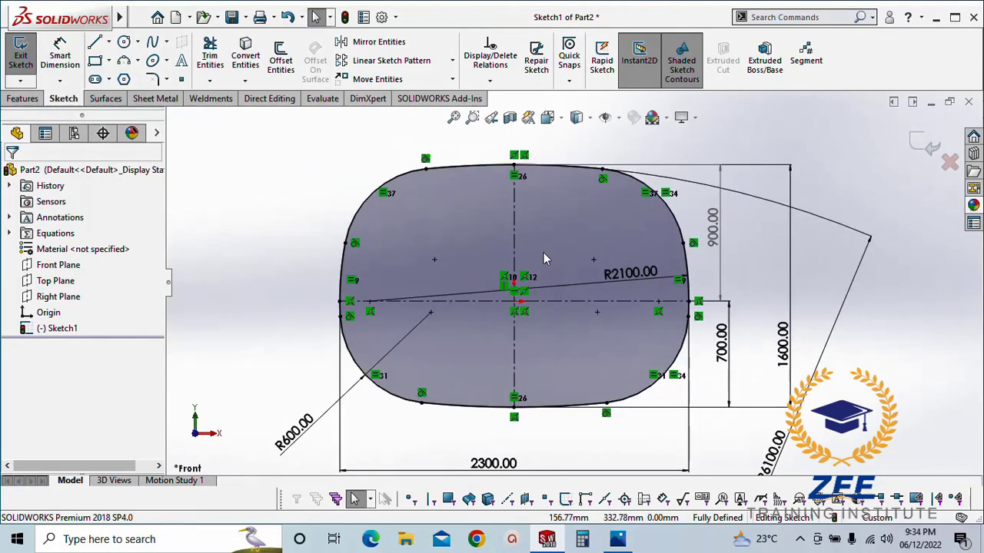
Add sketch points at the midpoints of the two upper corner fillets of the profile
ctrl+middle_drag(543, 253, 581, 282)
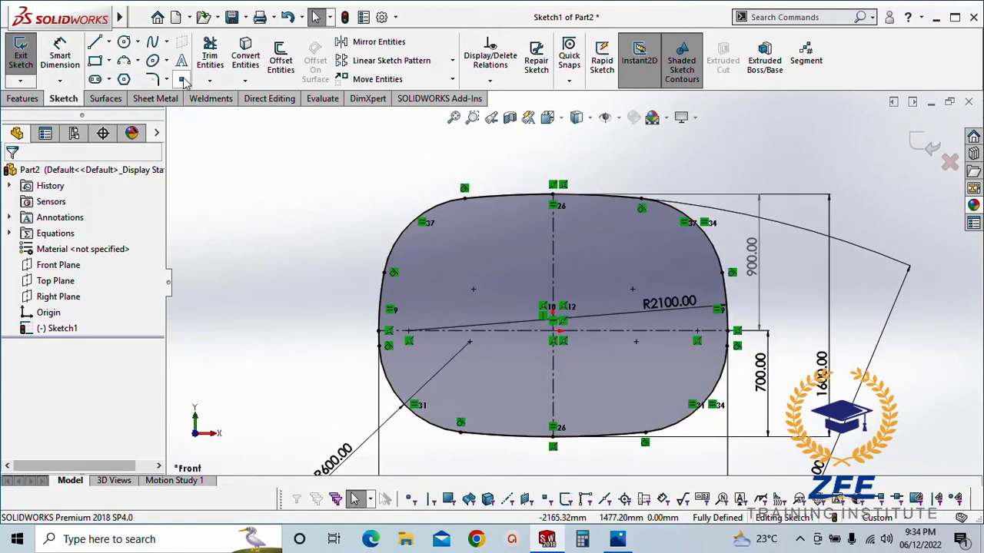
click(183, 80)
scroll(451, 159, down, 1)
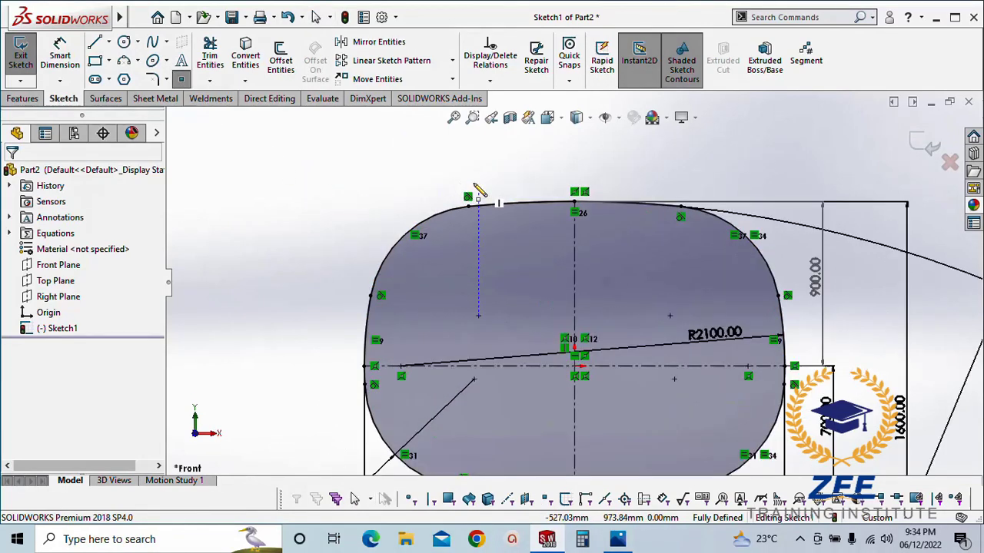
click(403, 233)
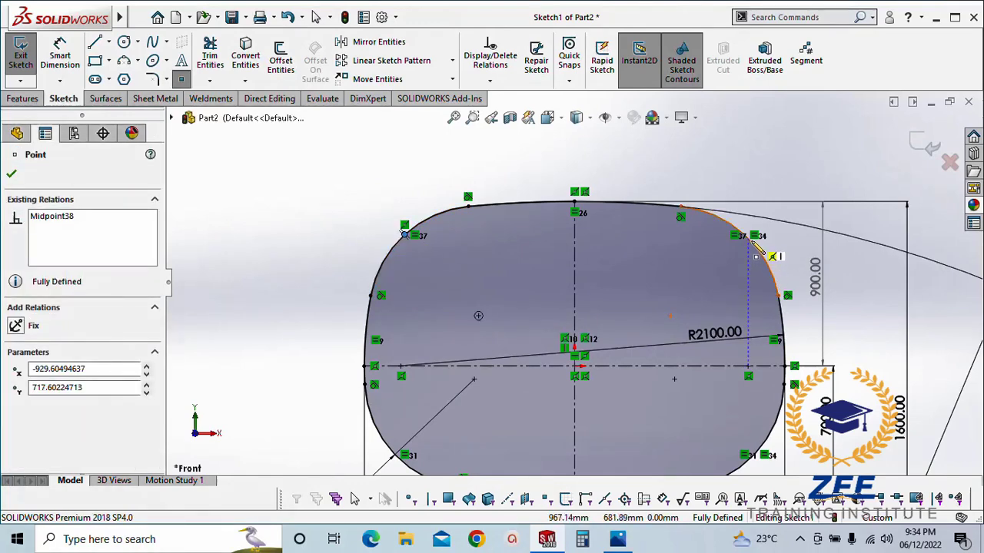
click(743, 238)
scroll(415, 273, down, 3)
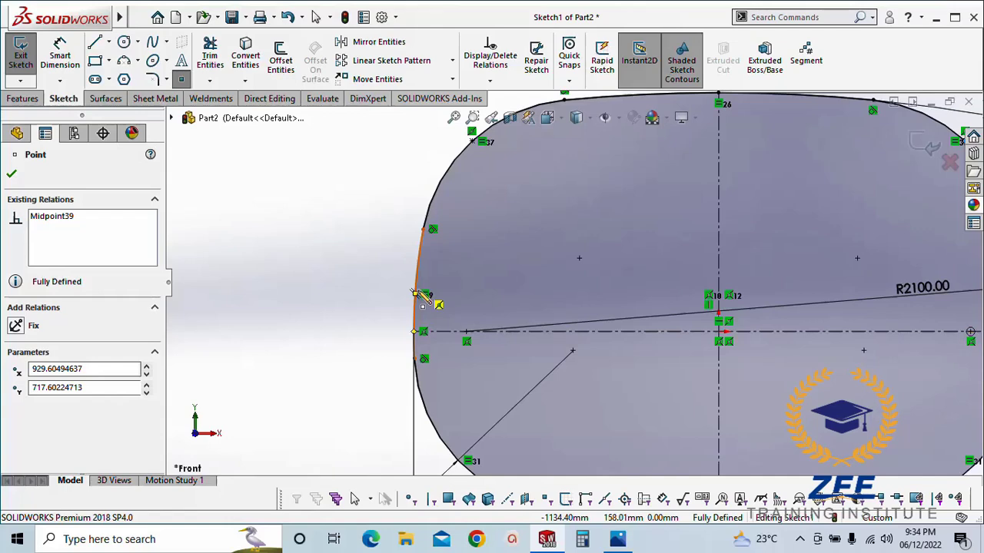
Add sketch points at the midpoints of the profile's left and right side arcs, above the horizontal centerline
click(415, 293)
ctrl+middle_drag(662, 290, 401, 253)
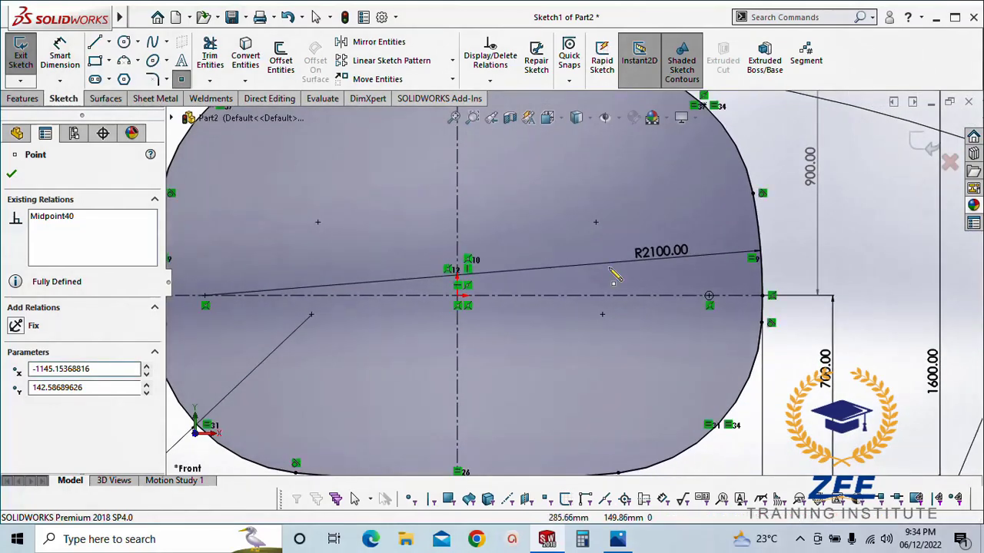
click(761, 259)
scroll(618, 346, up, 2)
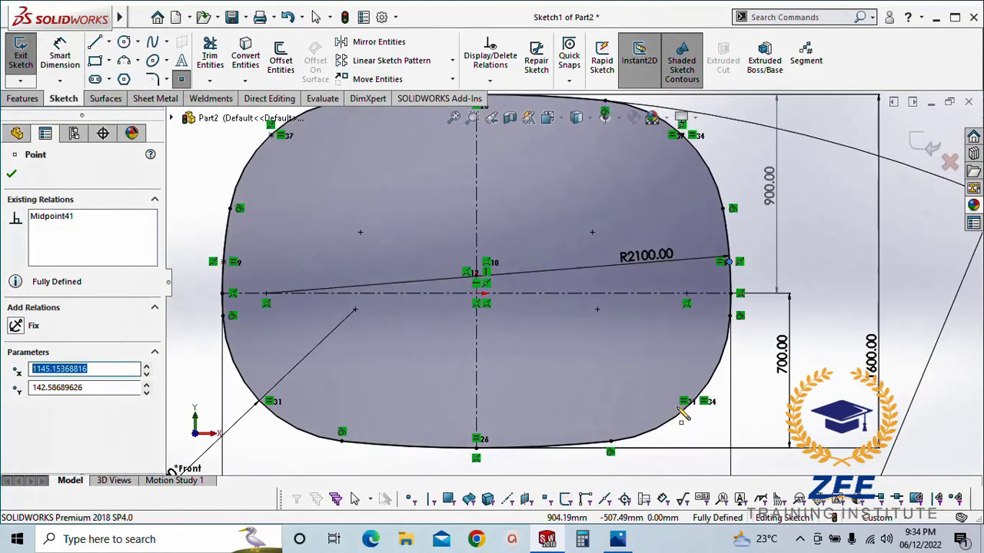
Add sketch points at the midpoints of the two lower corner fillets and finish placing points
click(694, 400)
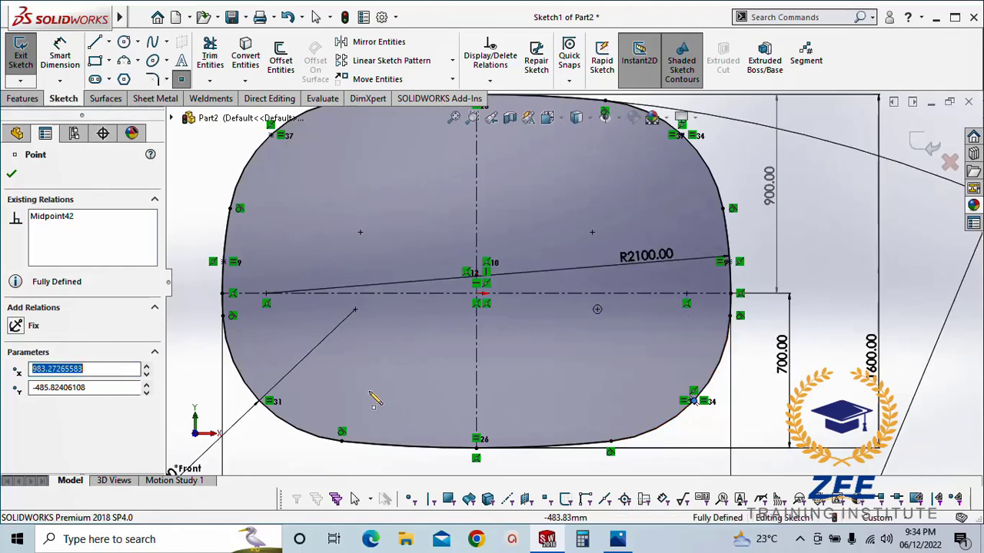
click(258, 401)
key(Escape)
scroll(521, 377, up, 3)
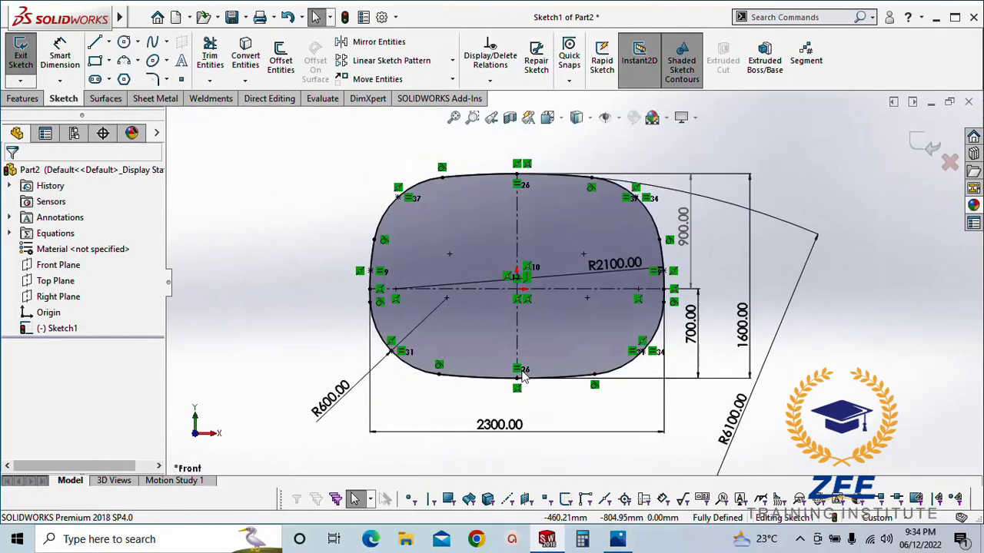
Exit the profile sketch and save the part as "dd dish end" in the SW folder
click(915, 142)
click(916, 141)
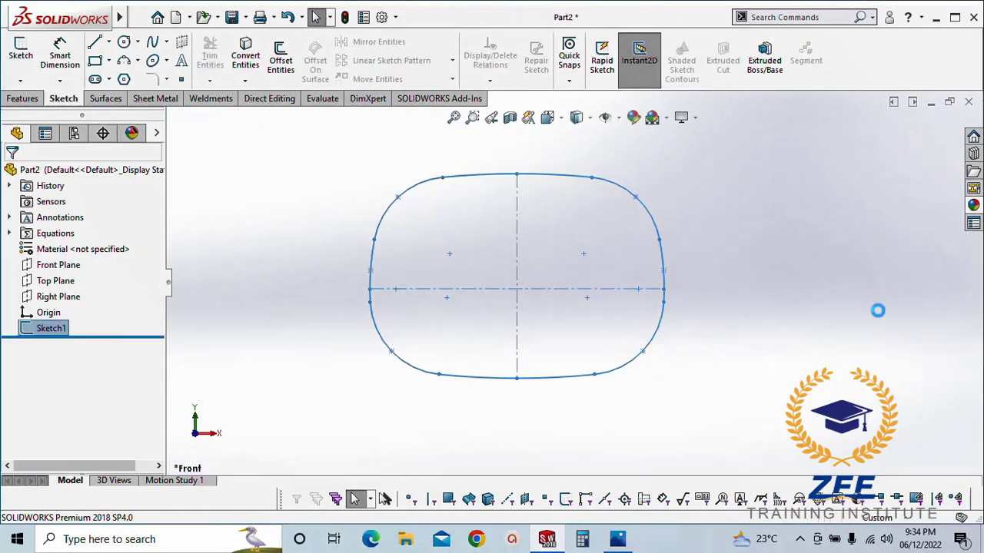
scroll(495, 315, down, 2)
ctrl+middle_drag(492, 329, 544, 362)
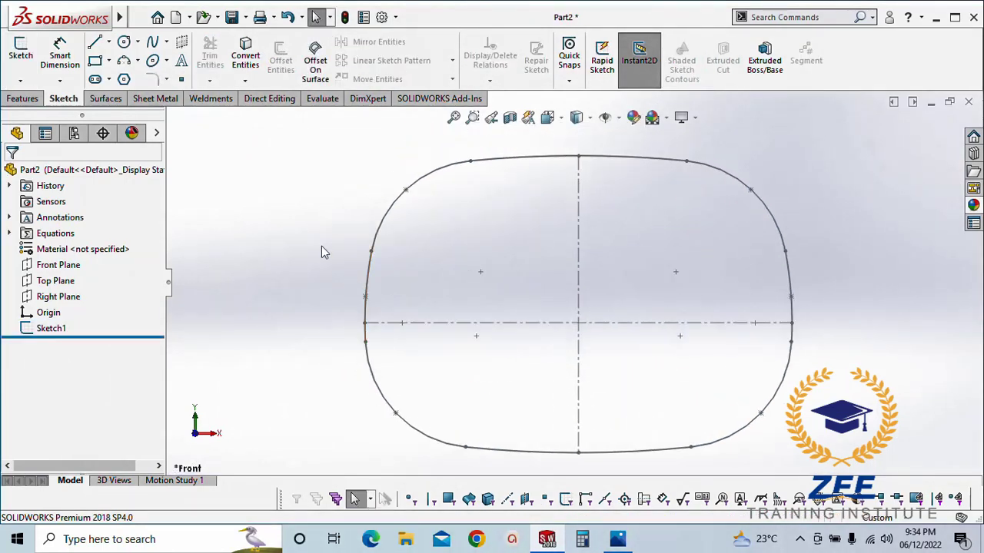
key(ctrl+s)
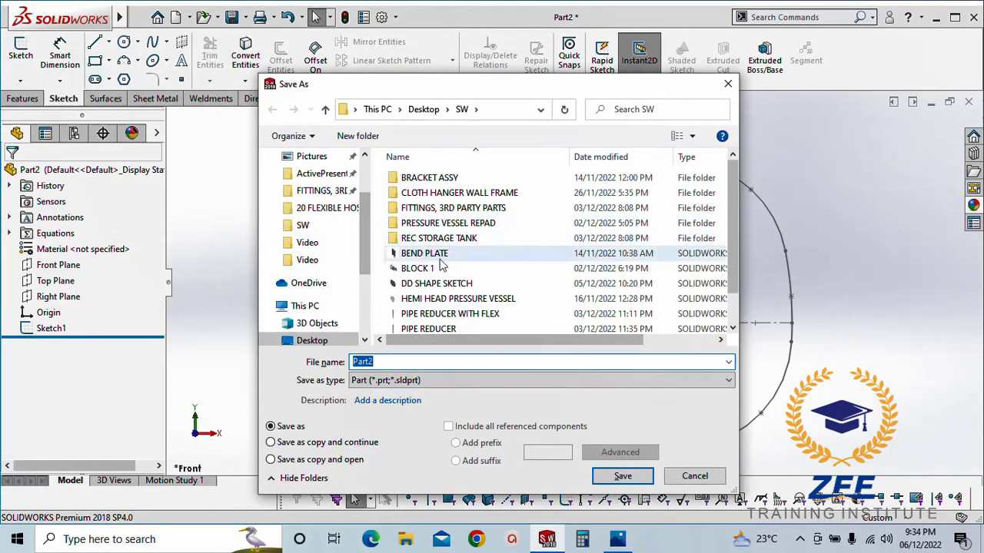
text(dd dish end)
click(609, 479)
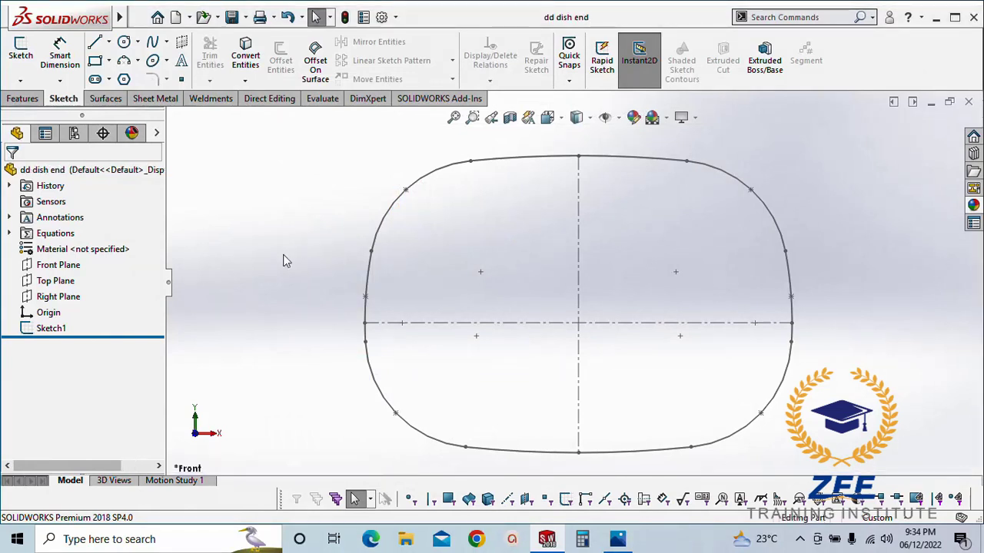
Create a reference plane offset 25 mm from the Front Plane with the direction flipped, following the side view in the reference drawing
mouse_move(575, 322)
middle_down()
mouse_move(527, 318)
mouse_move(503, 336)
mouse_move(511, 355)
mouse_move(474, 307)
middle_up()
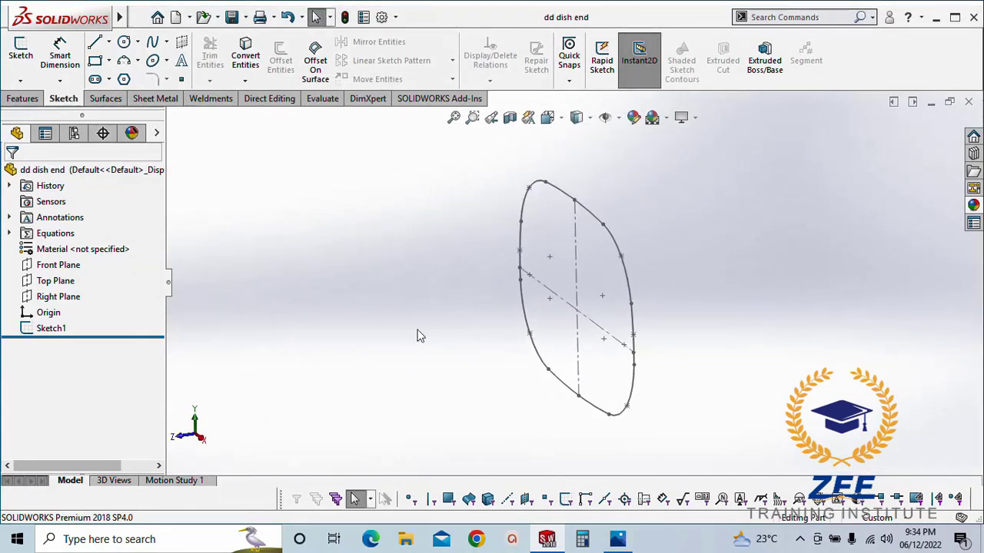
click(617, 539)
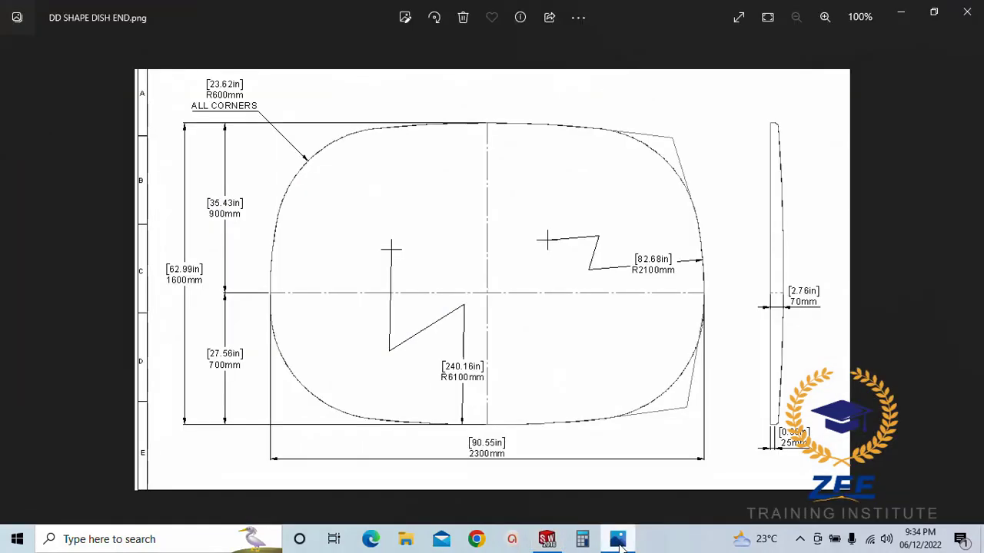
click(901, 11)
scroll(678, 314, down, 2)
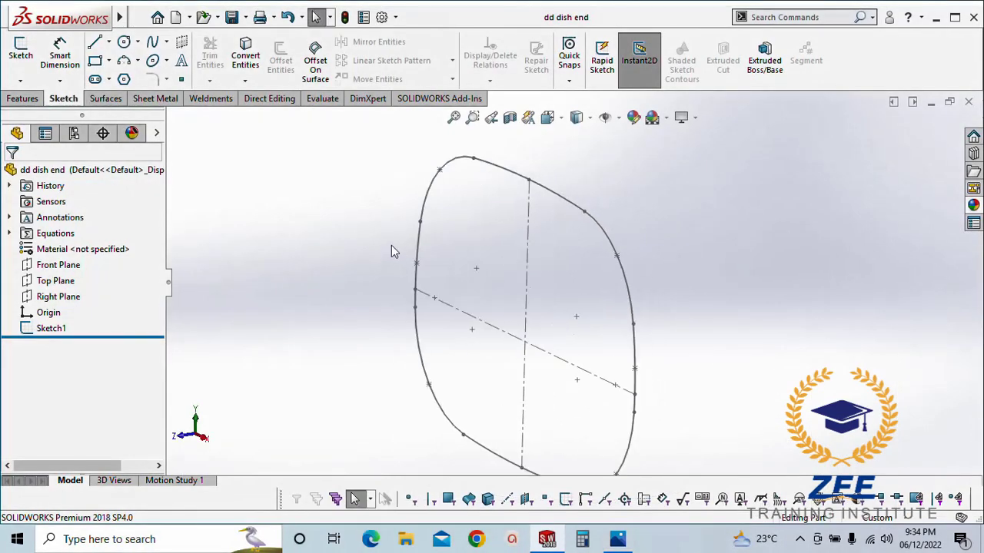
click(57, 264)
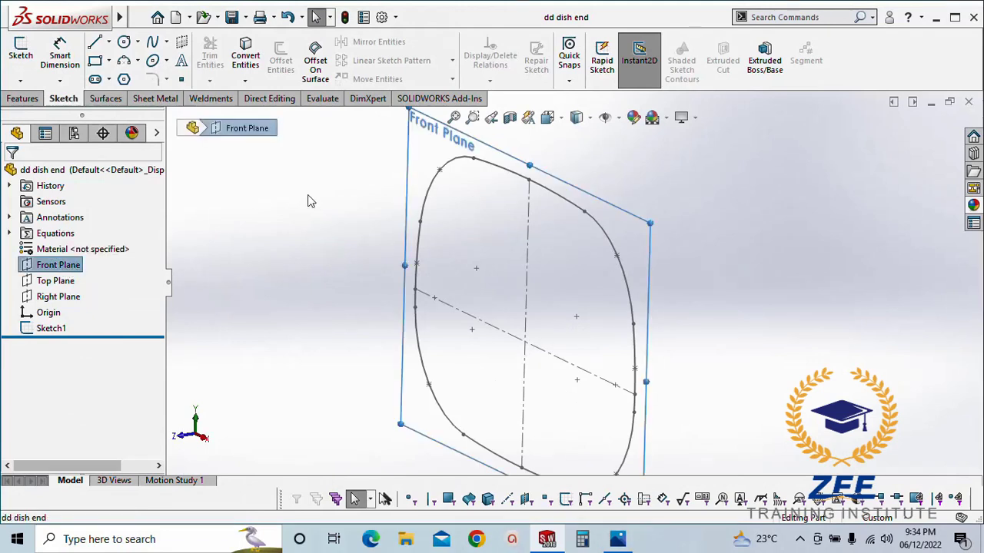
click(22, 99)
click(576, 60)
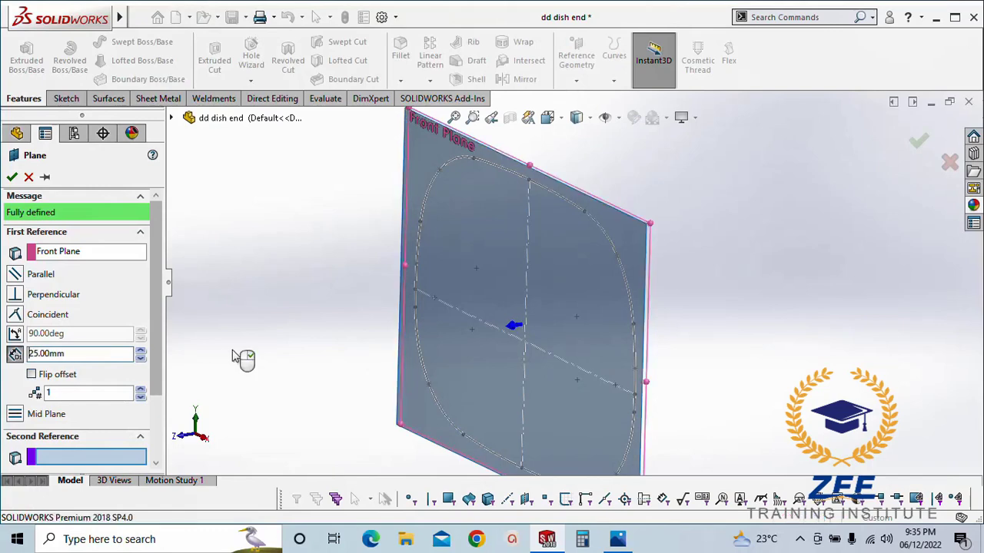
click(31, 374)
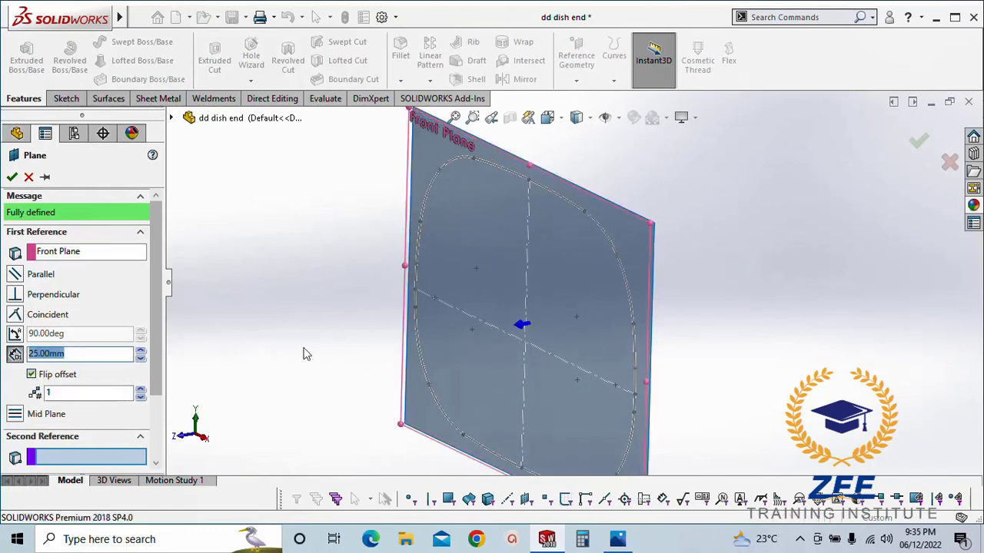
middle_drag(302, 352, 302, 324)
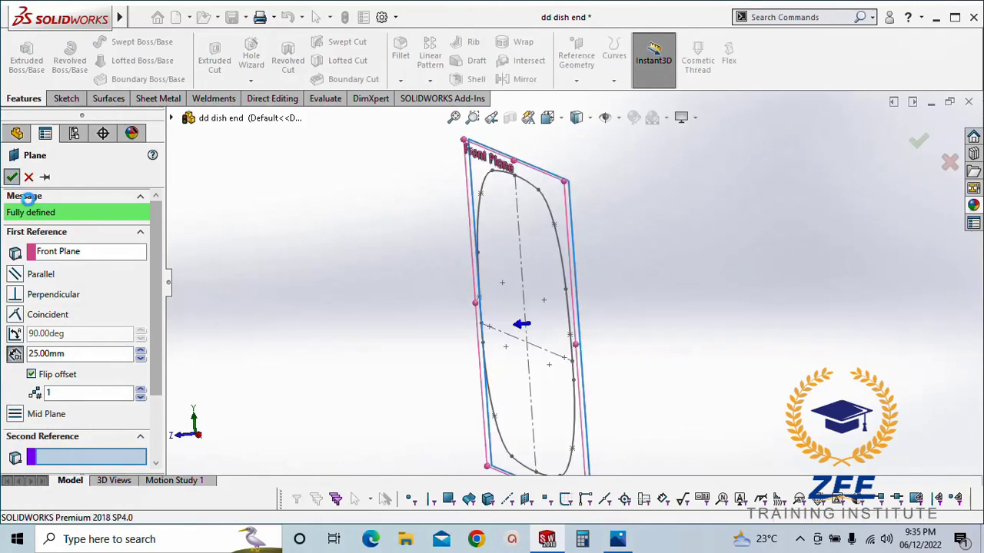
click(12, 177)
Start a sketch on the new offset plane and convert the Sketch1 profile into it
click(48, 344)
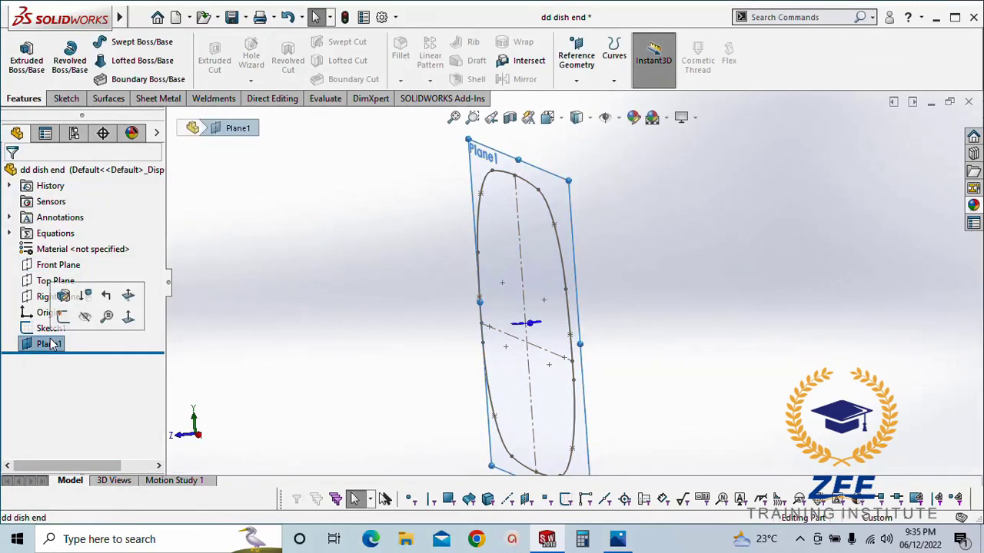
click(65, 323)
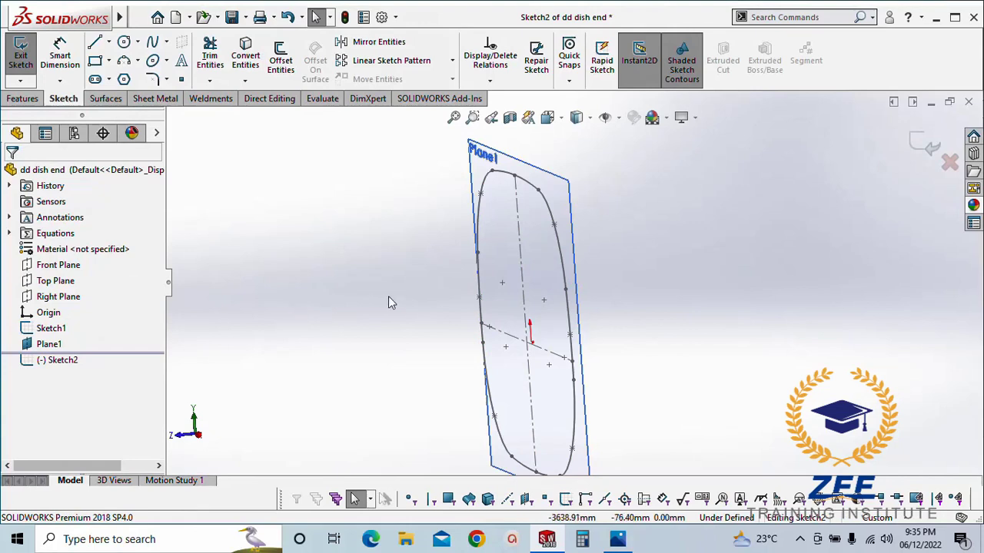
middle_drag(388, 302, 405, 301)
click(48, 328)
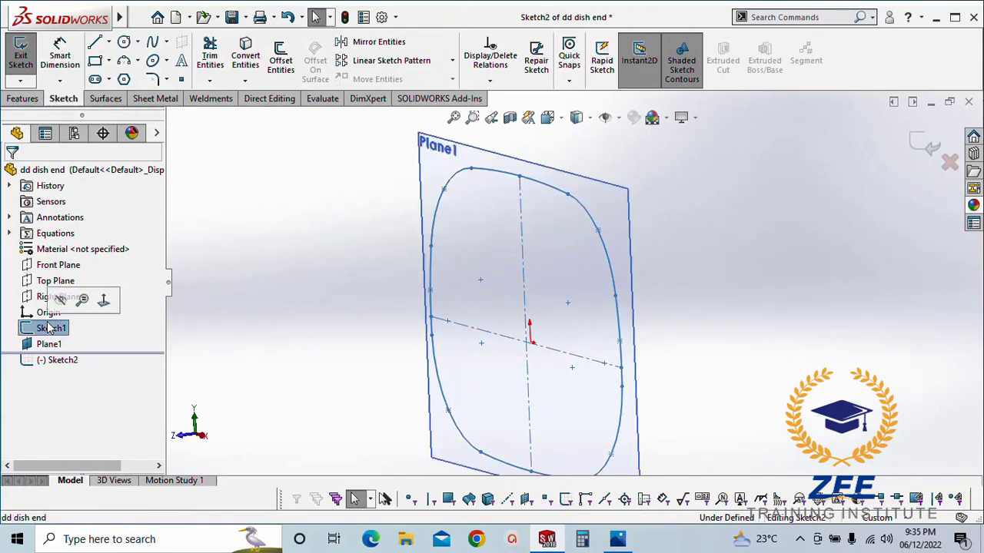
click(245, 58)
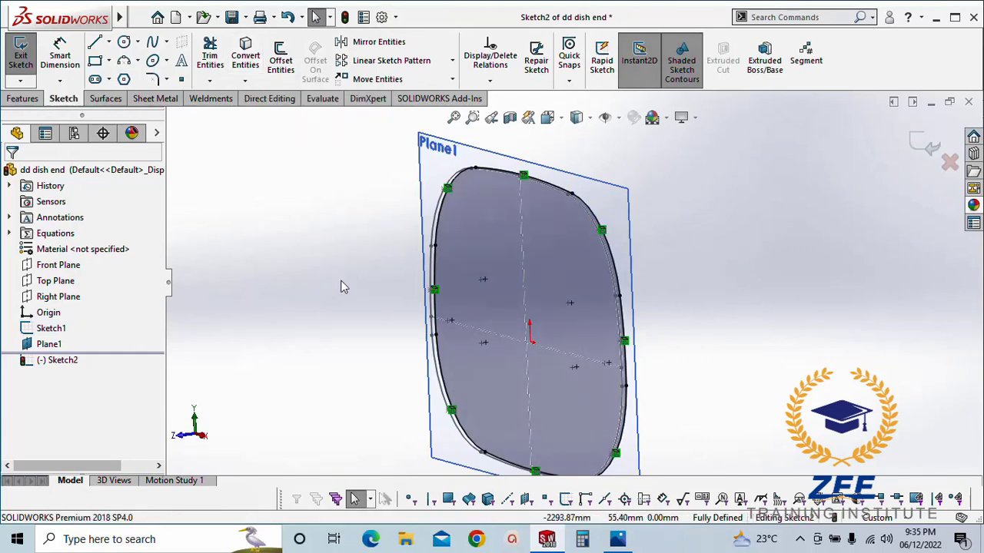
mouse_move(340, 281)
middle_down()
mouse_move(368, 281)
mouse_move(350, 268)
middle_up()
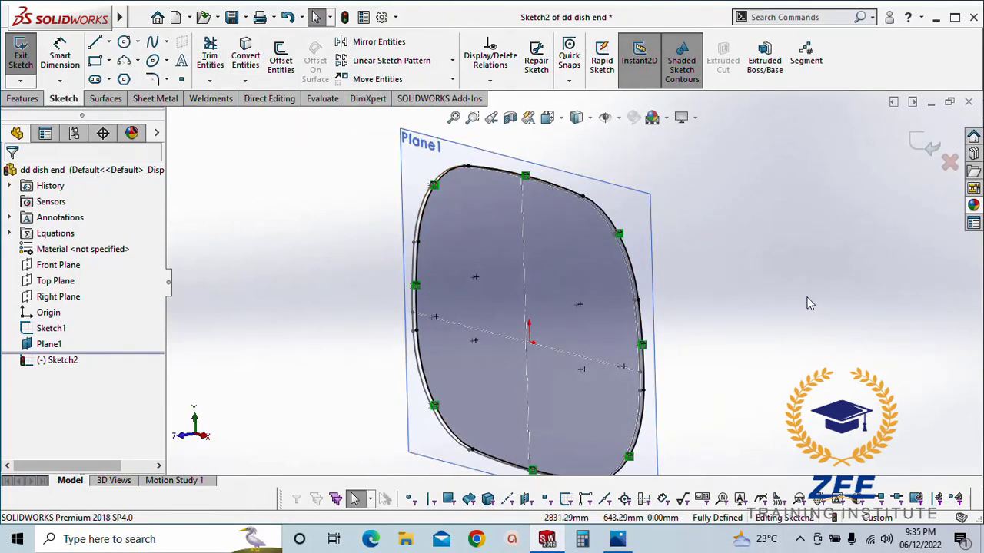
mouse_move(541, 300)
middle_down()
mouse_move(566, 285)
mouse_move(538, 278)
middle_up()
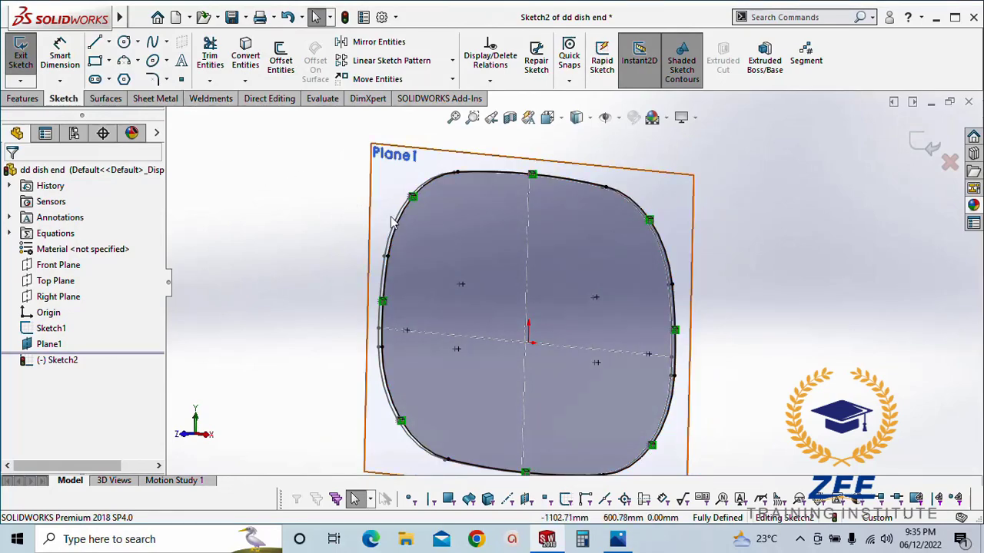
Convert the eight Sketch1 points at the corner, side, top and bottom midpoints into the offset-plane sketch, and exit the sketch
key(space)
click(362, 321)
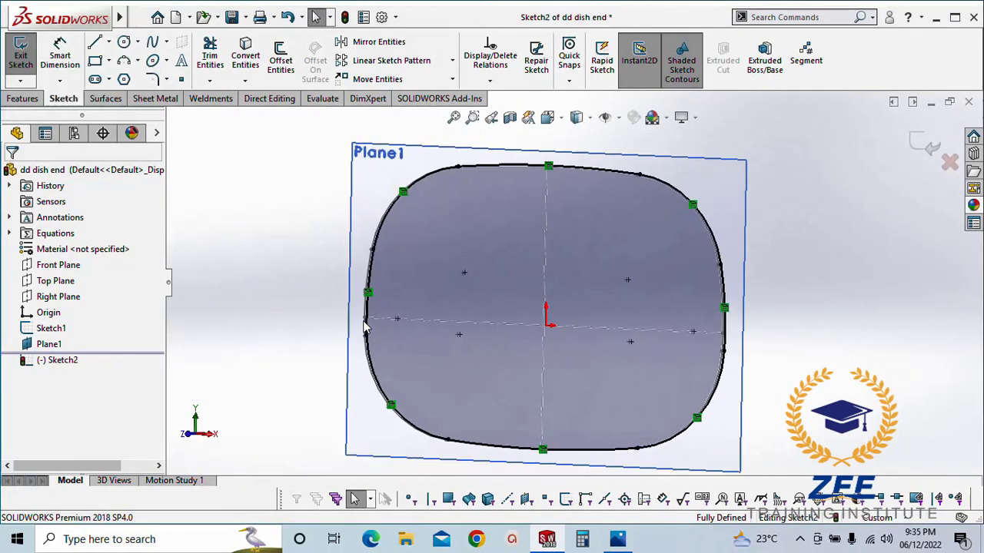
mouse_move(475, 240)
middle_down()
mouse_move(433, 264)
mouse_move(523, 217)
middle_up()
scroll(450, 233, down, 4)
click(401, 210)
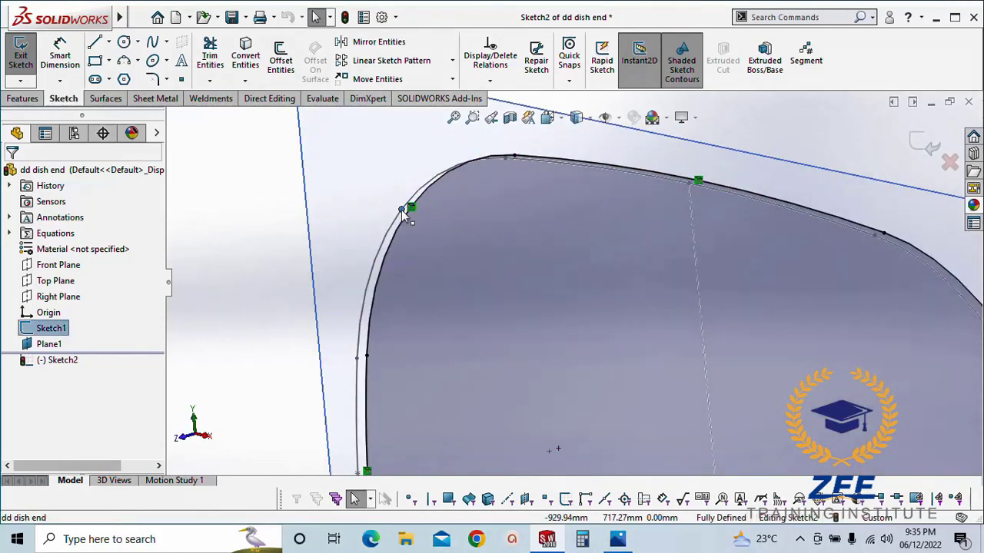
scroll(536, 257, up, 3)
scroll(494, 397, down, 4)
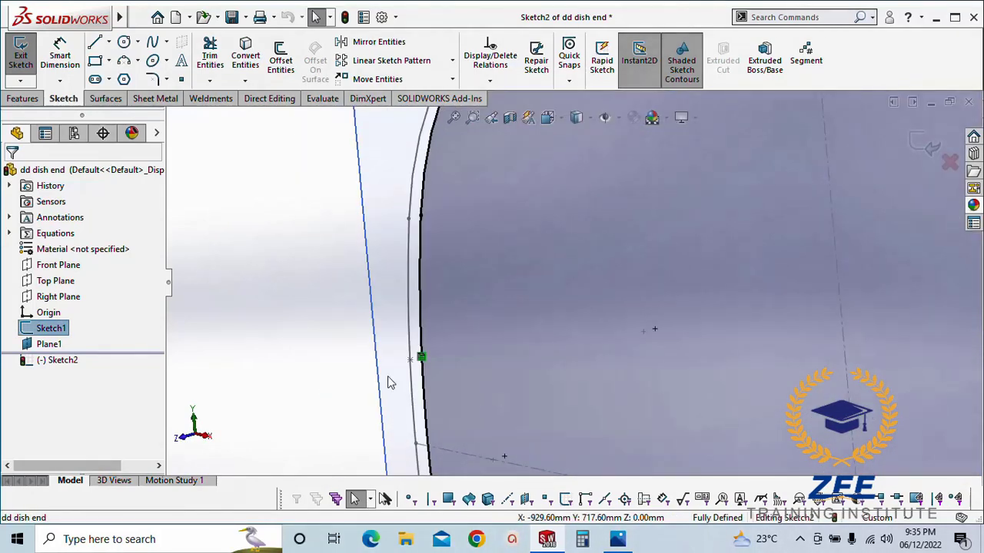
scroll(539, 442, up, 3)
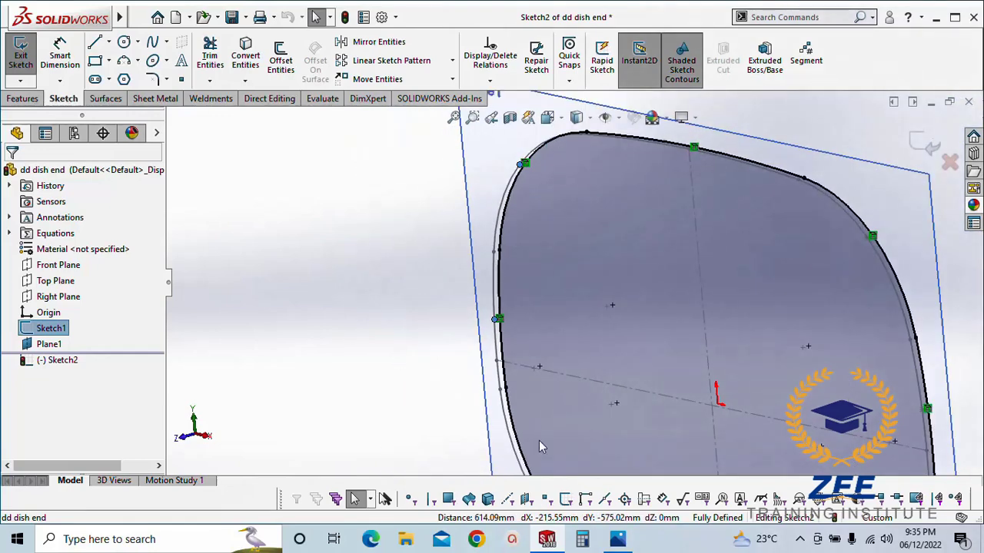
ctrl+middle_drag(441, 415, 336, 263)
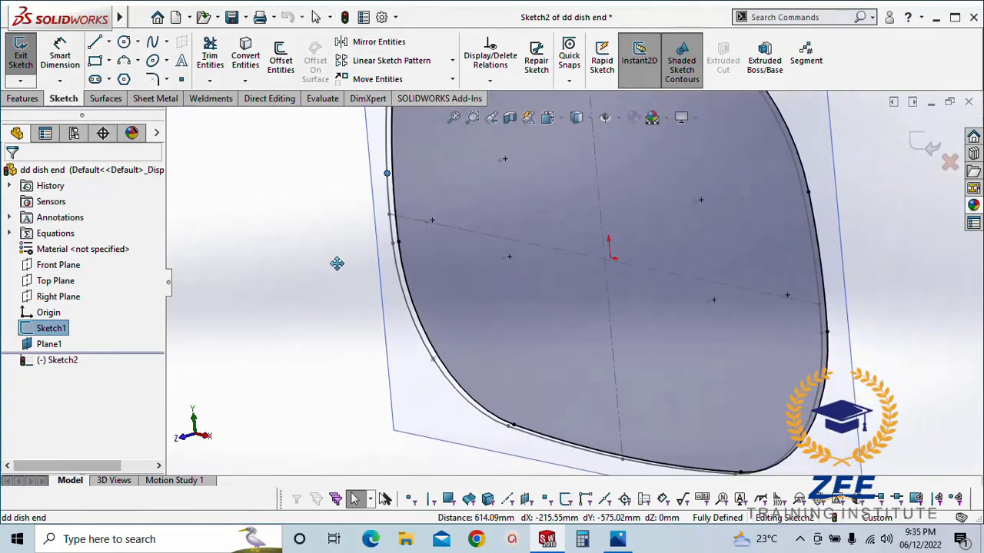
click(430, 366)
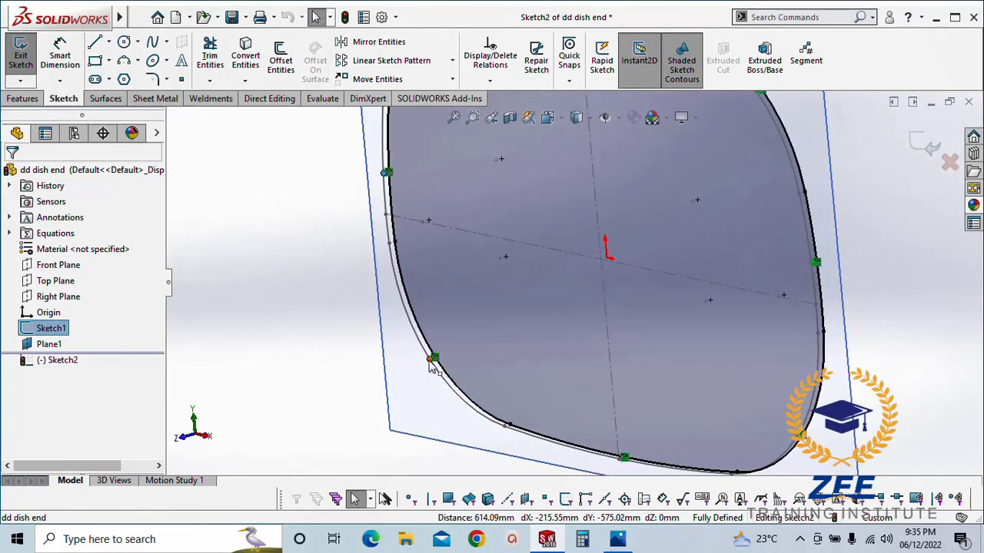
scroll(559, 269, up, 3)
scroll(606, 117, down, 5)
scroll(504, 294, down, 4)
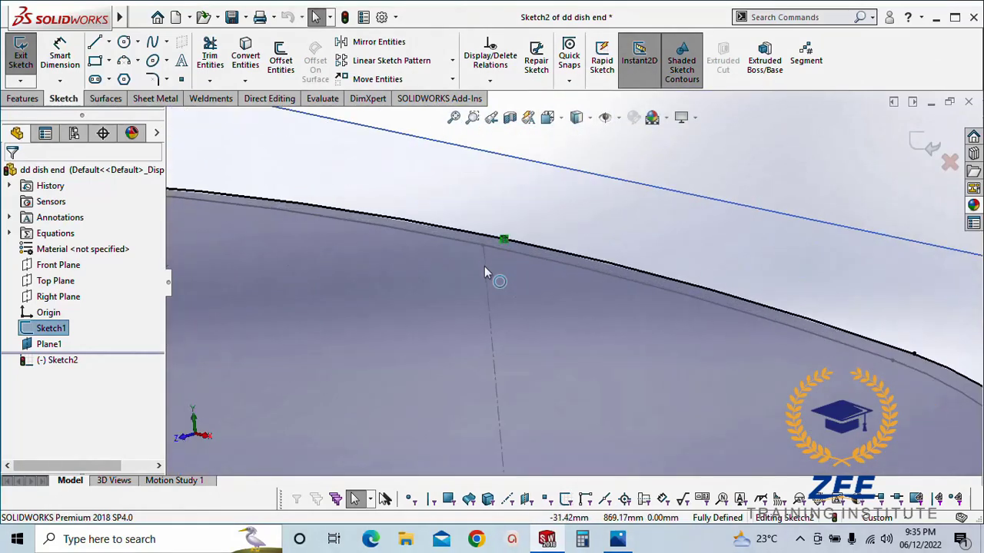
click(483, 246)
scroll(484, 248, up, 3)
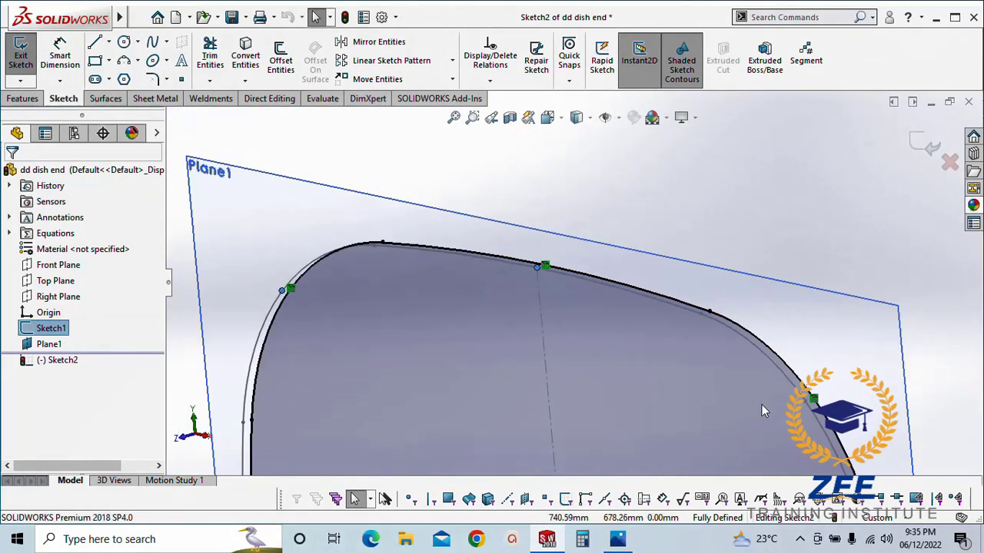
ctrl+middle_drag(761, 405, 615, 234)
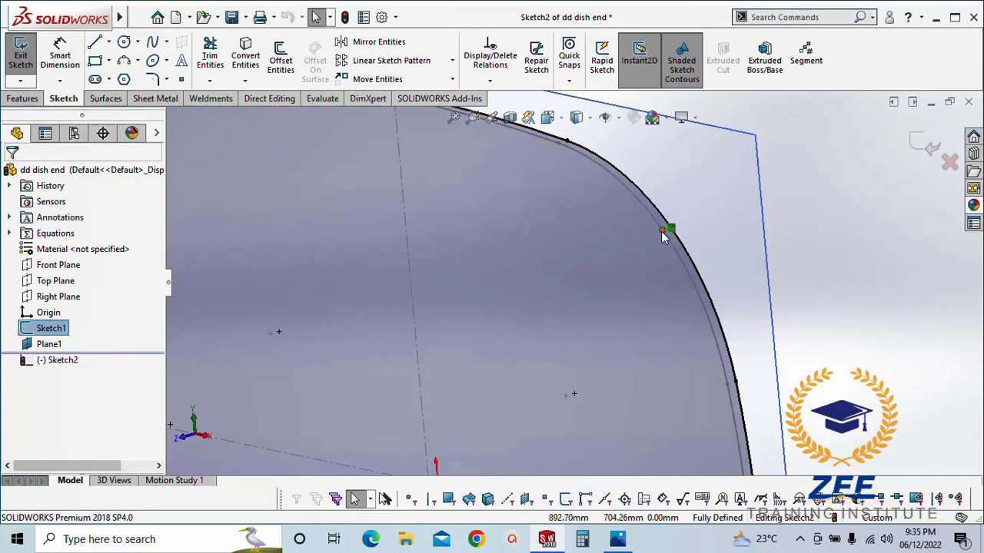
scroll(667, 306, up, 3)
scroll(618, 346, down, 5)
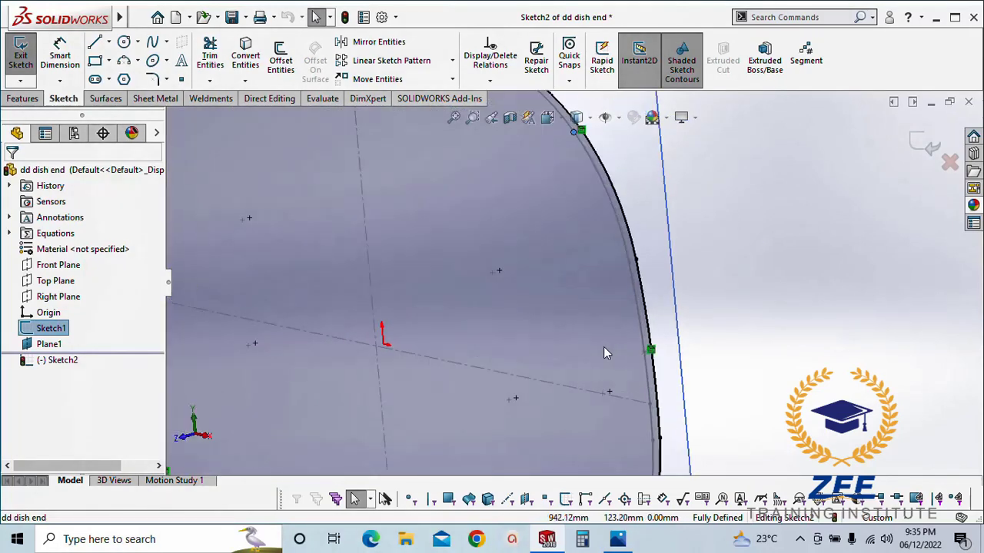
scroll(584, 355, up, 5)
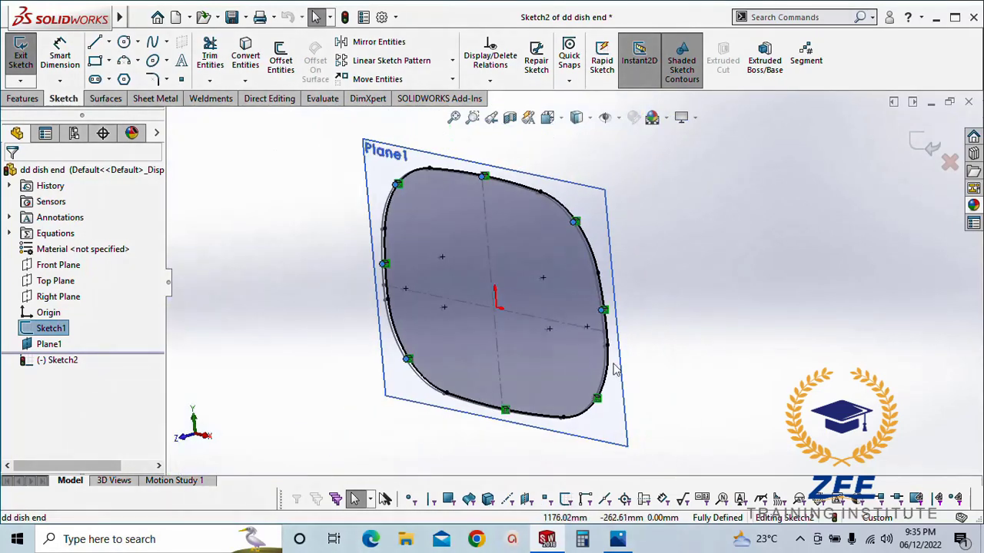
scroll(615, 368, down, 5)
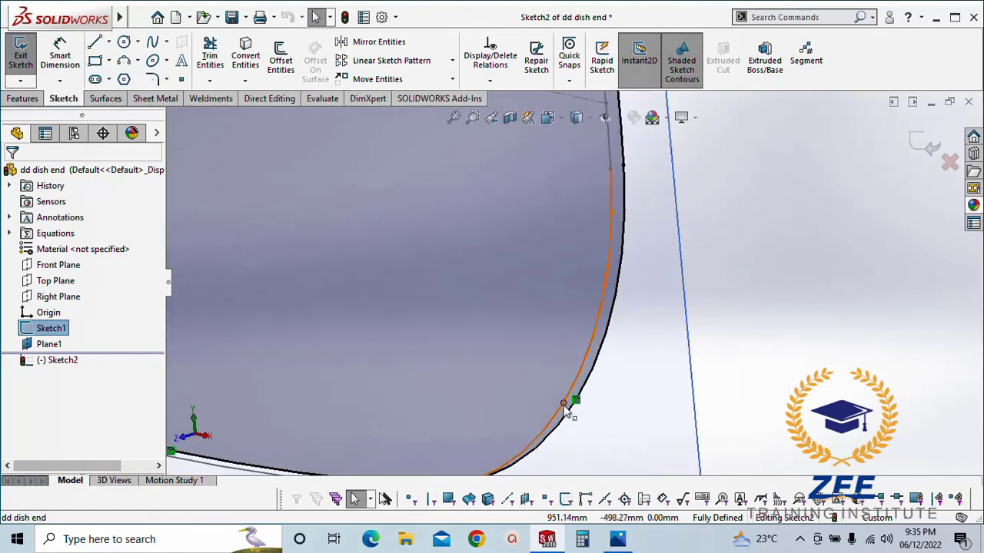
scroll(511, 382, up, 3)
scroll(527, 391, down, 4)
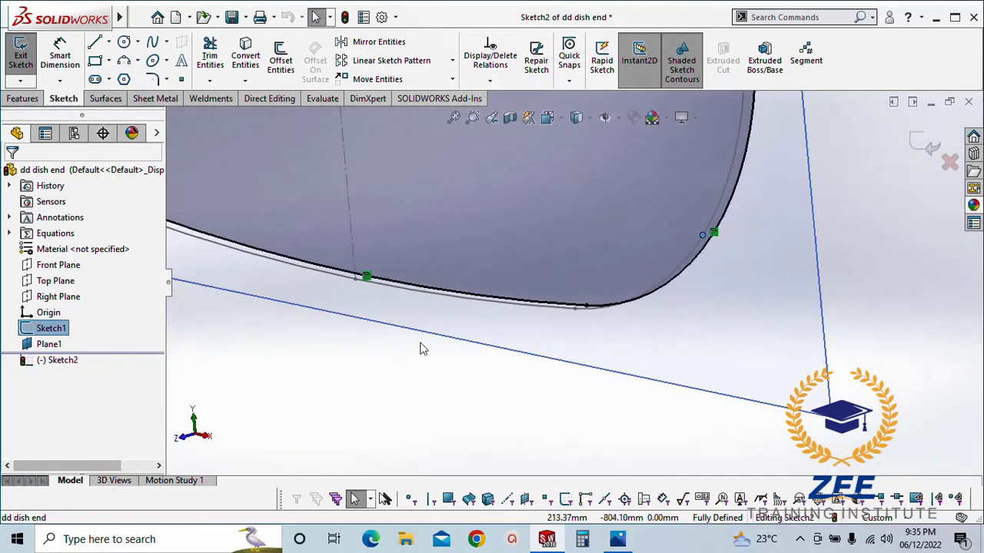
scroll(358, 300, down, 2)
click(394, 271)
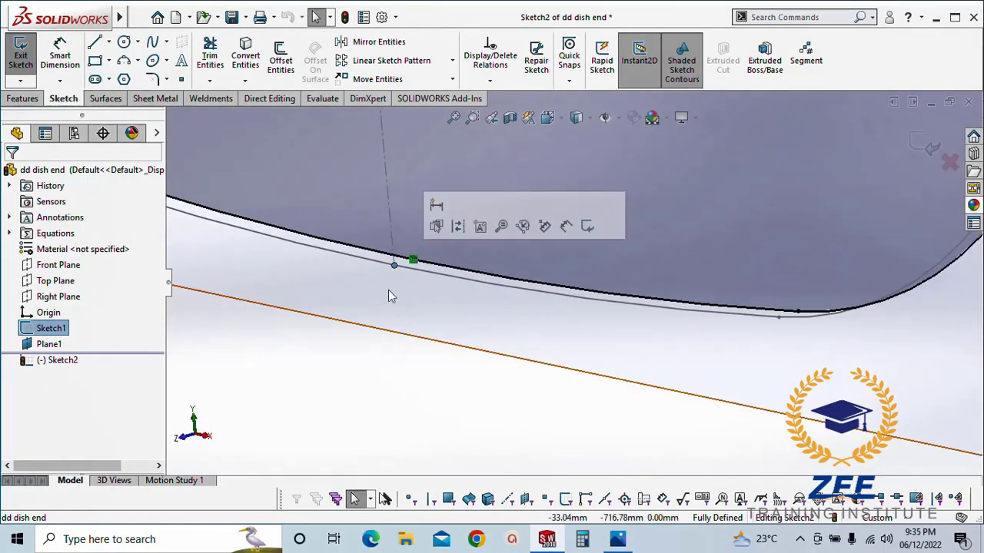
scroll(388, 289, up, 4)
click(245, 56)
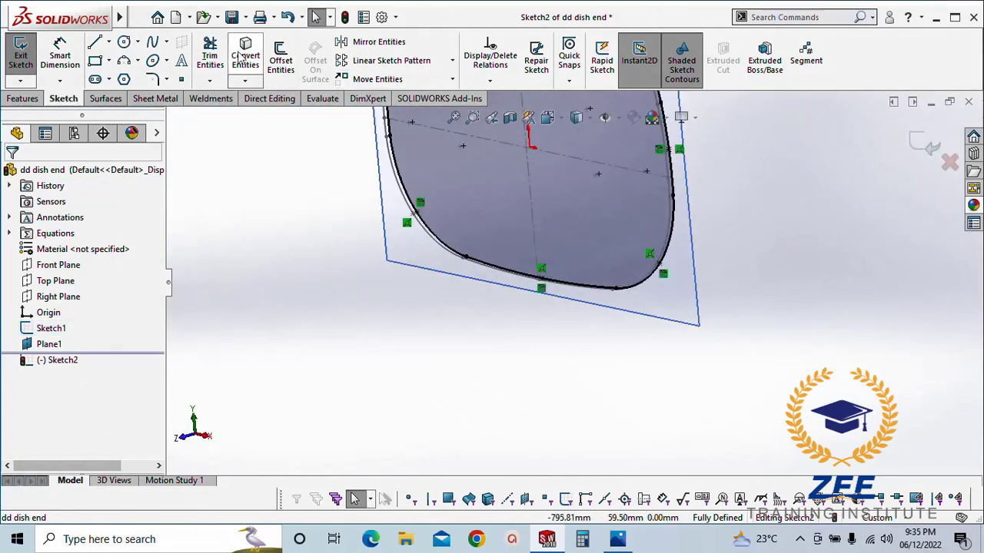
scroll(461, 399, up, 3)
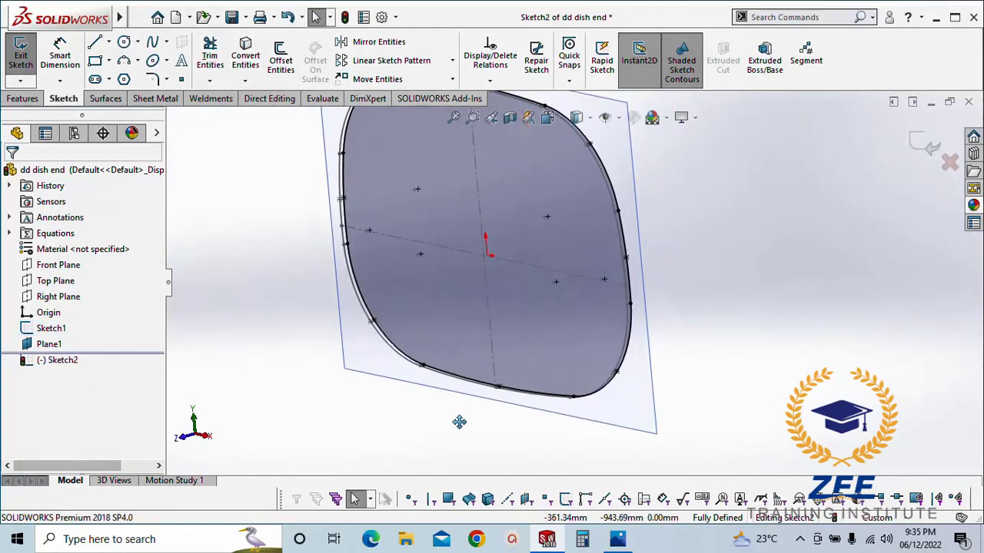
click(921, 144)
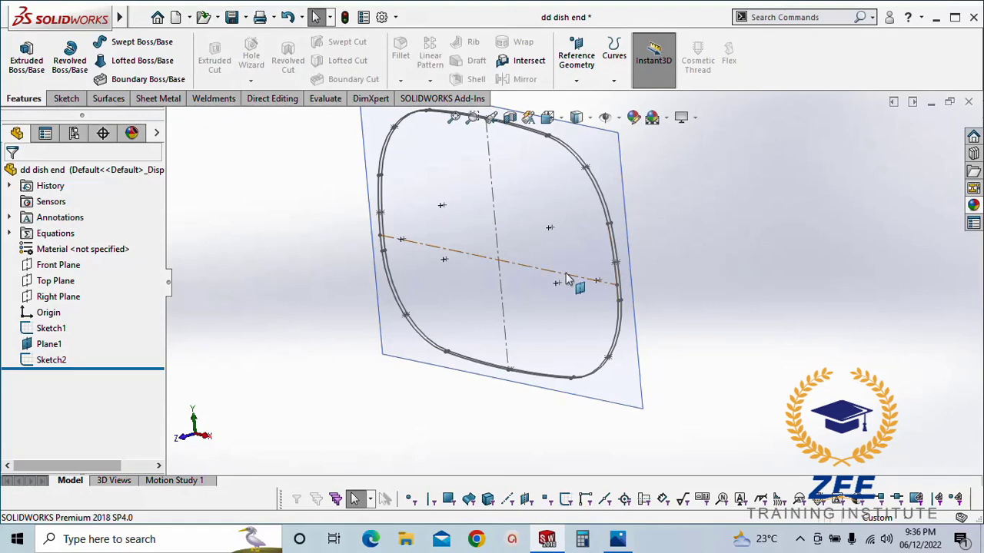
Examine the two parallel profiles from the side and check the depth dimensions in the reference drawing's side view
middle_drag(567, 278, 624, 245)
key(space)
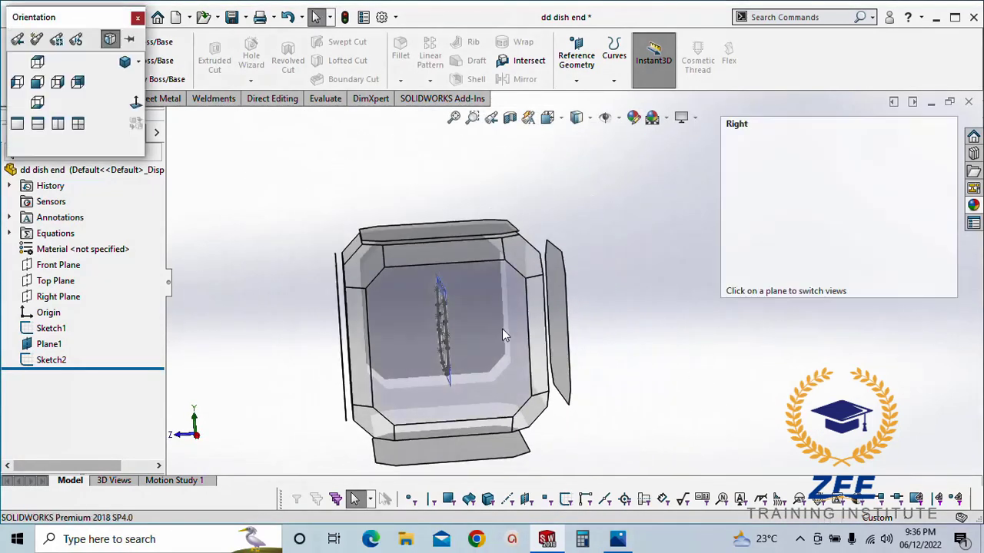
click(502, 335)
middle_drag(647, 243, 676, 264)
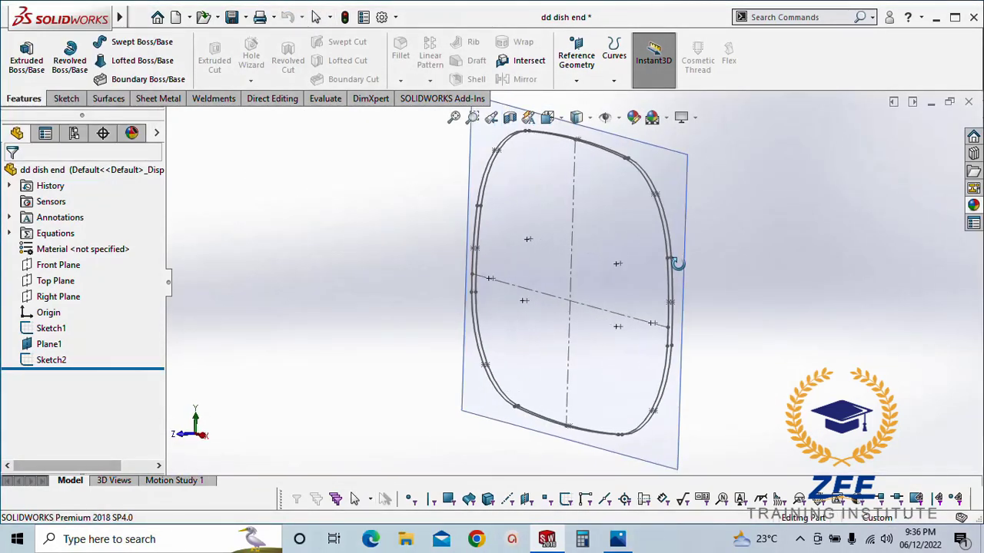
click(613, 202)
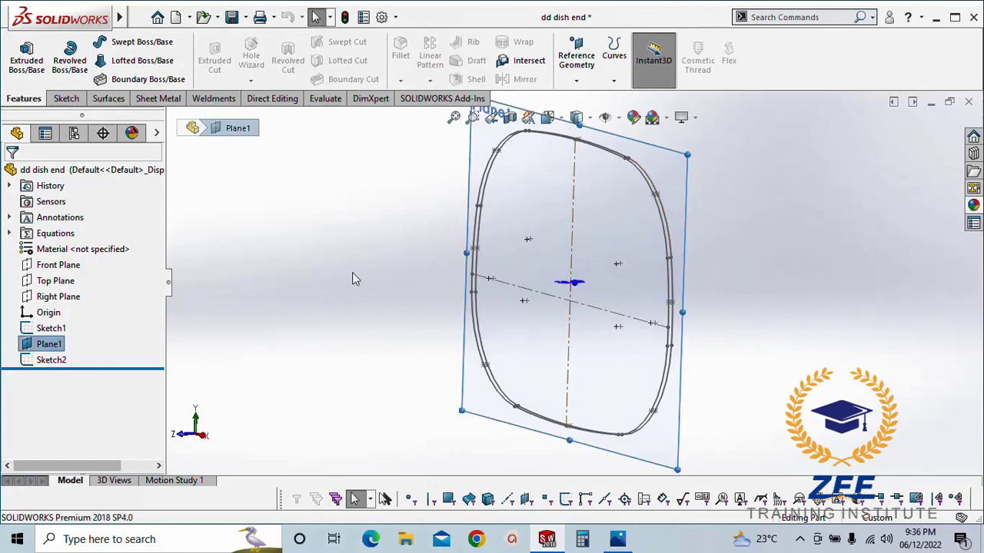
middle_drag(353, 273, 404, 288)
click(404, 288)
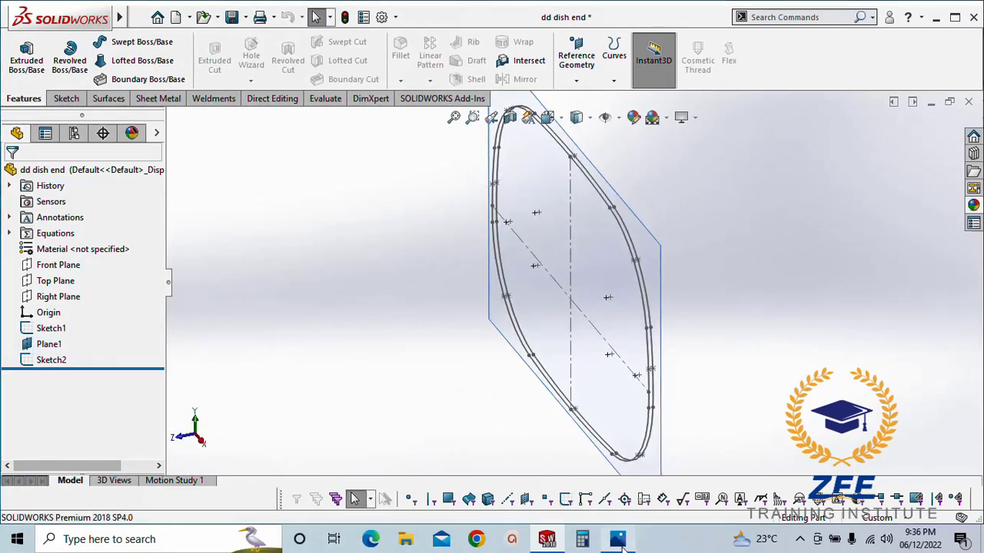
click(619, 539)
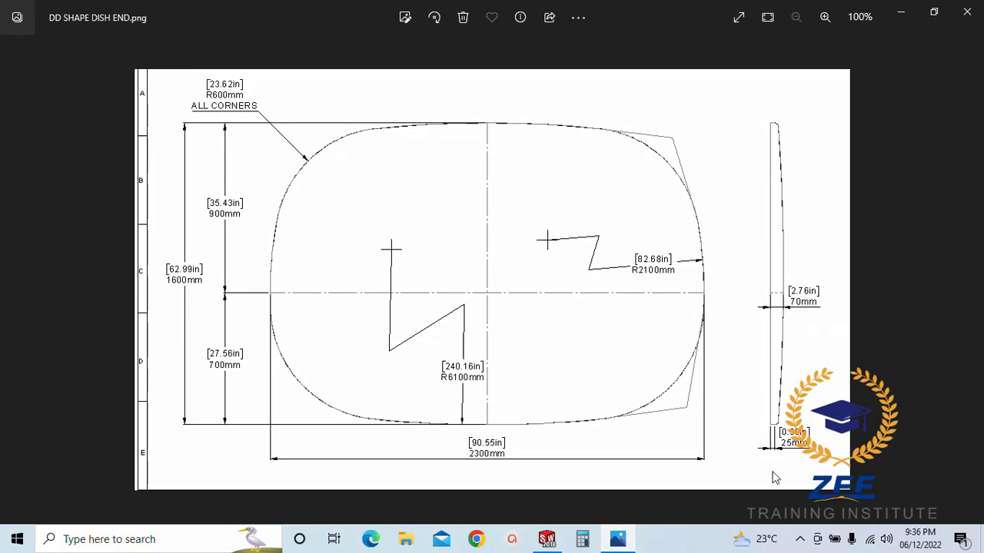
scroll(774, 434, up, 2)
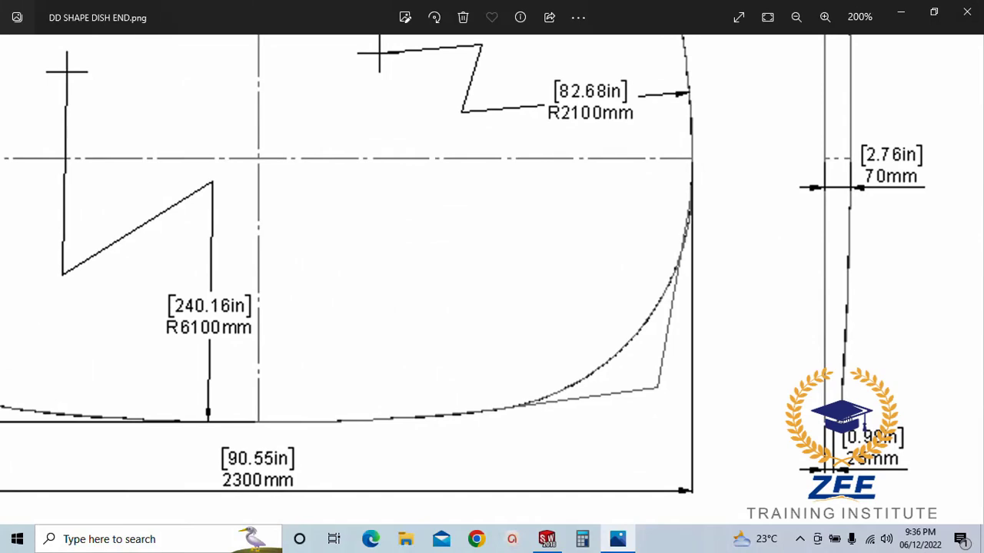
scroll(786, 325, down, 2)
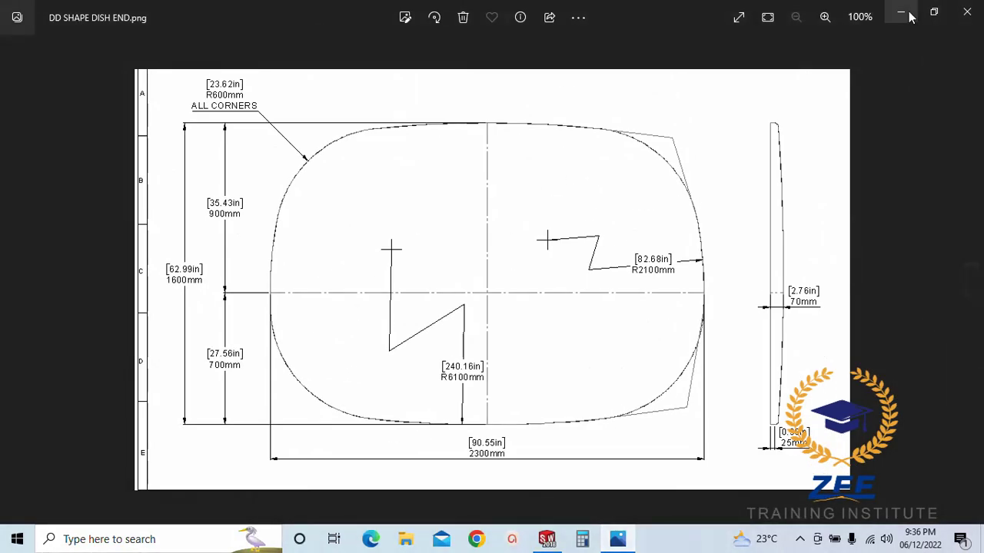
click(904, 13)
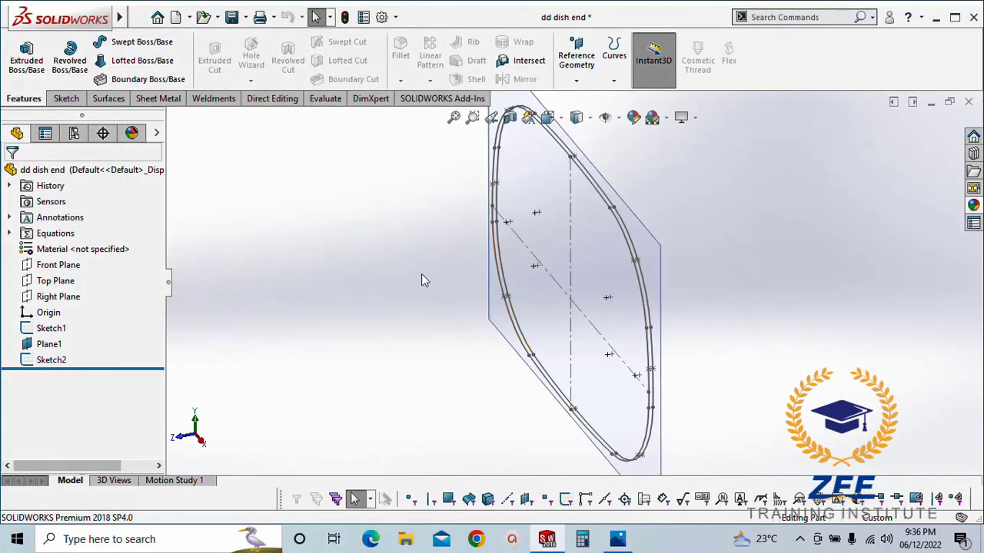
Create a second reference plane offset 50 mm from the Front Plane with the offset direction flipped
click(58, 265)
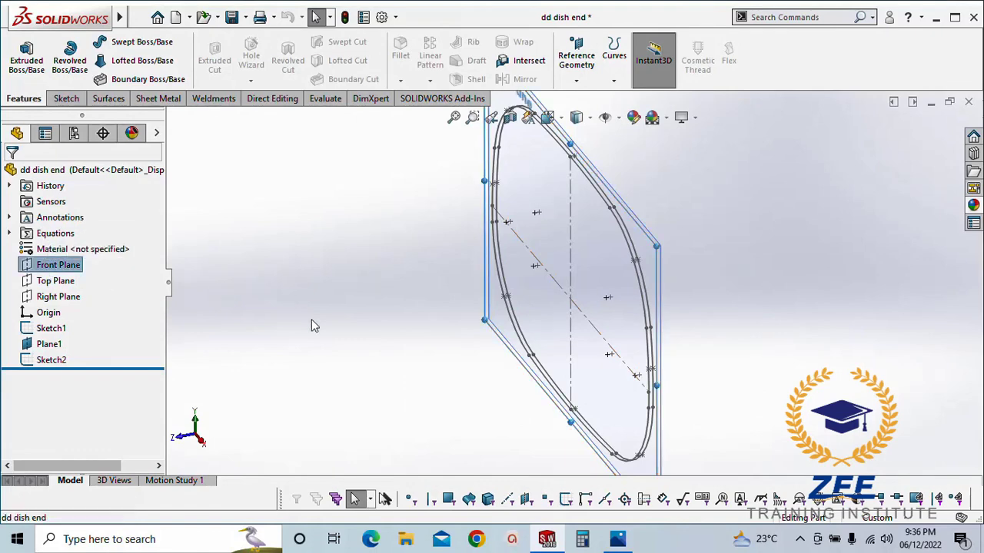
click(576, 80)
click(588, 97)
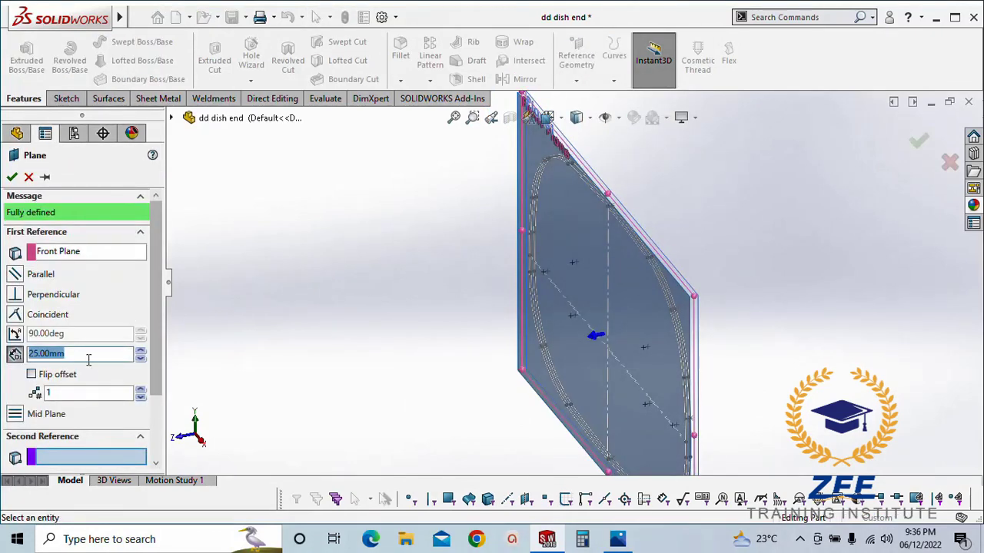
key(Return)
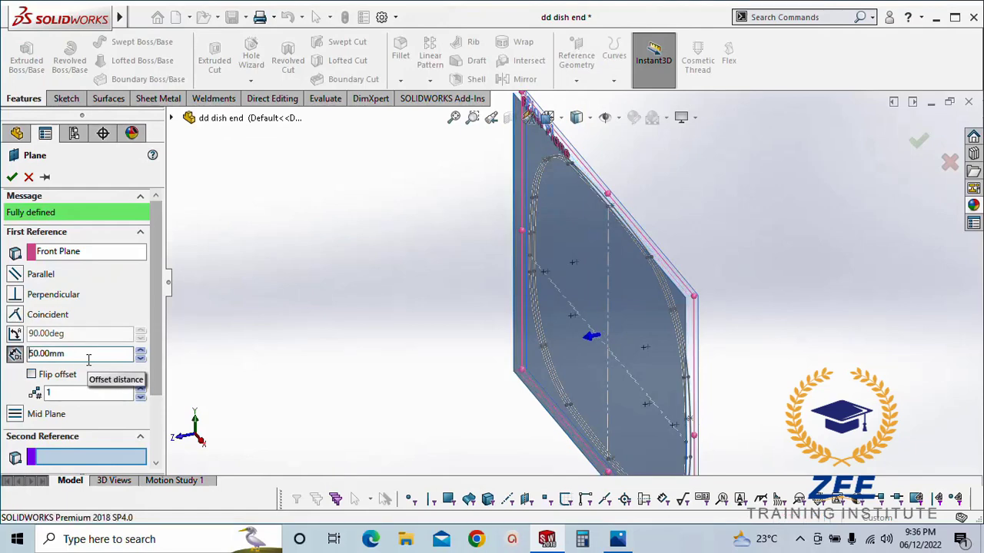
click(32, 375)
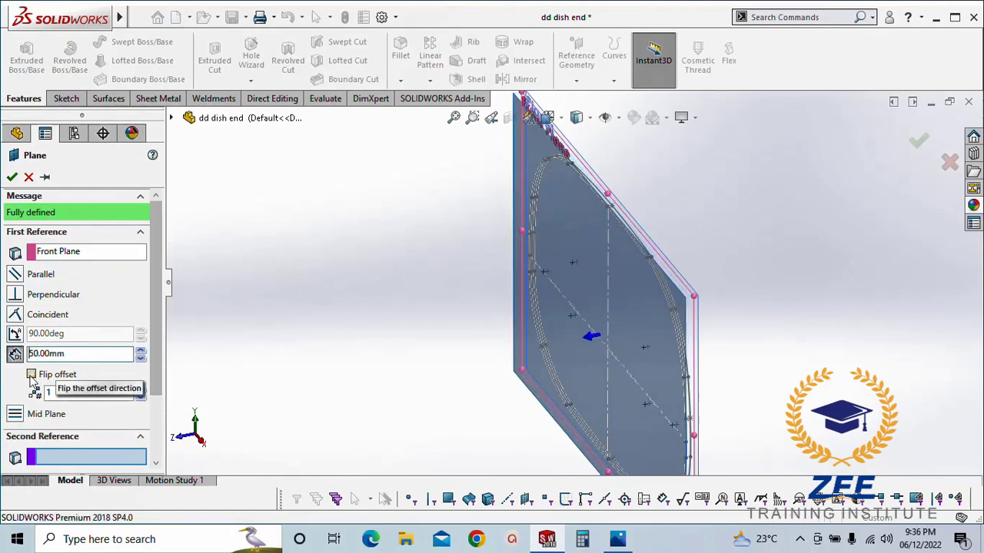
click(11, 177)
Inspect the spacing of the two offset planes and the Front Plane from several angles, and reopen the reference drawing for comparison
key(space)
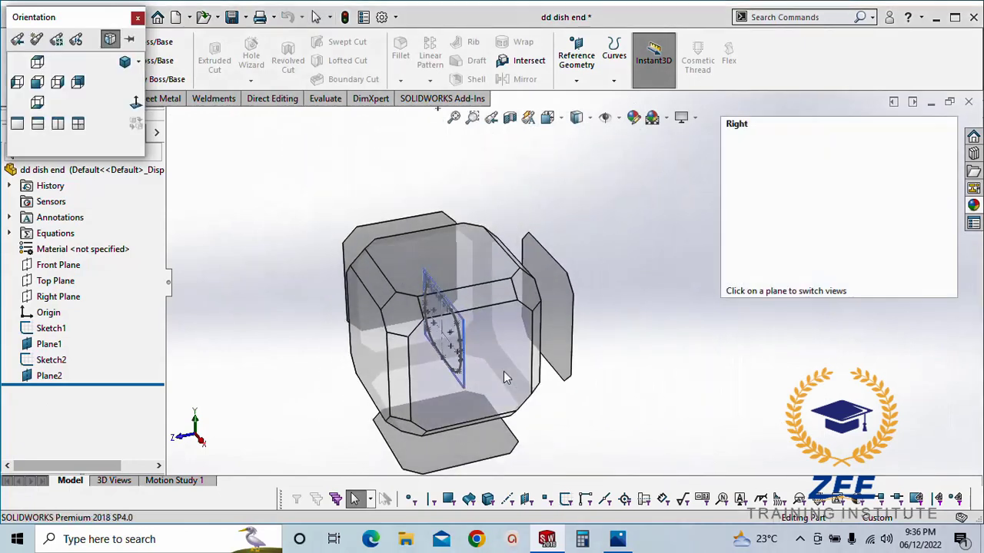
click(504, 372)
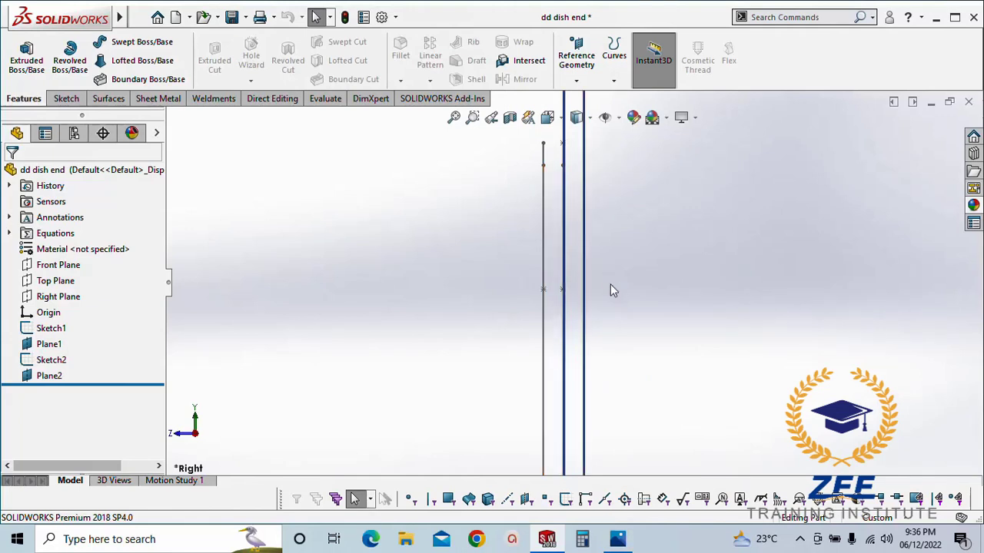
mouse_move(610, 290)
middle_down()
mouse_move(654, 323)
mouse_move(617, 340)
mouse_move(627, 341)
mouse_move(584, 343)
middle_up()
scroll(457, 278, down, 5)
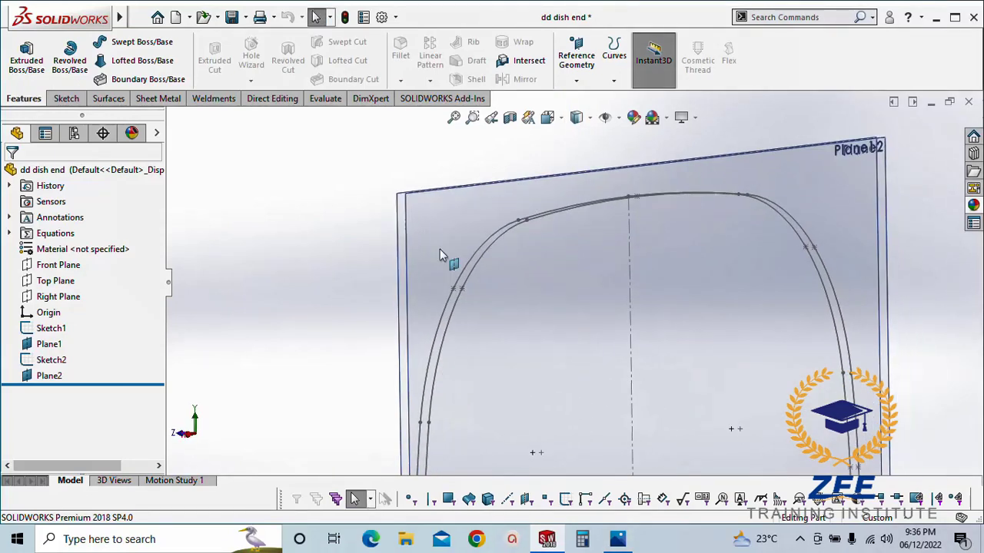
mouse_move(440, 249)
middle_down()
mouse_move(435, 268)
mouse_move(369, 316)
mouse_move(355, 274)
middle_up()
scroll(421, 316, up, 5)
scroll(676, 380, down, 3)
mouse_move(676, 380)
middle_down()
mouse_move(687, 347)
mouse_move(644, 390)
mouse_move(592, 230)
mouse_move(610, 314)
mouse_move(698, 303)
middle_up()
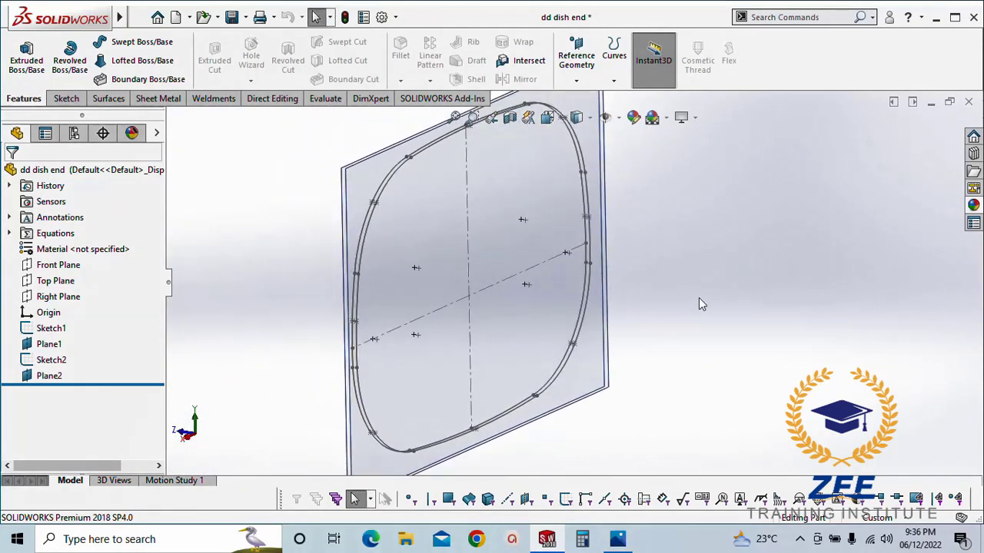
click(66, 265)
click(235, 322)
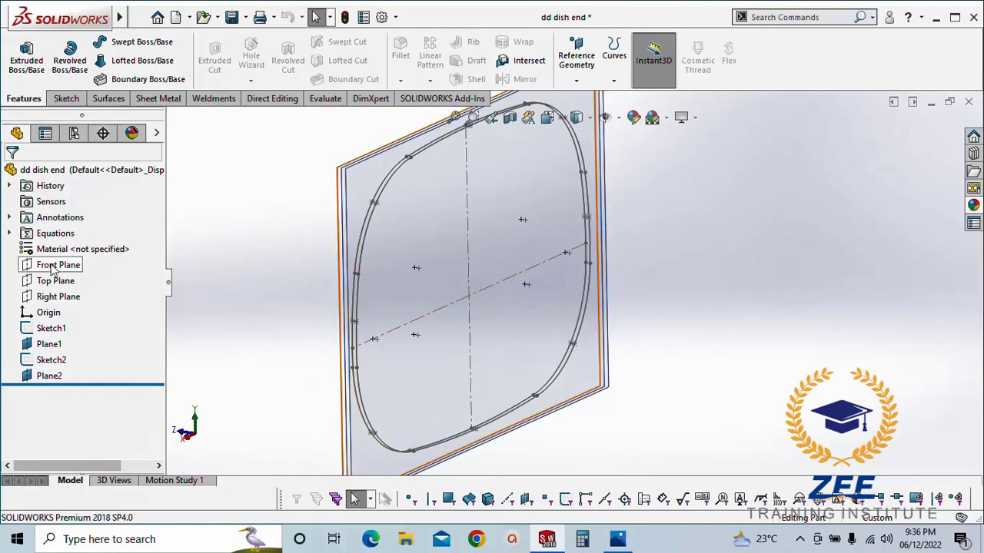
click(615, 541)
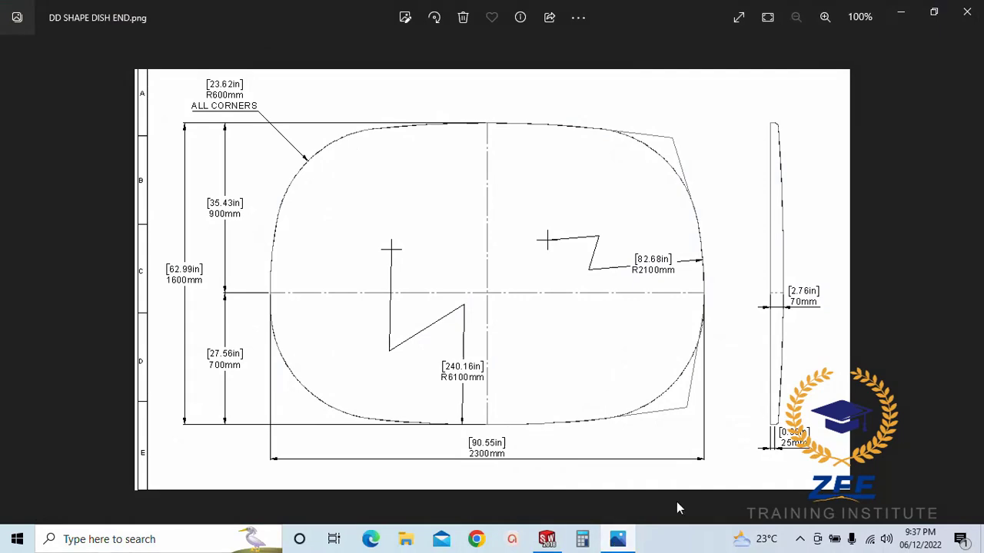
Create a third reference plane offset 70 mm from the Front Plane with the offset direction flipped
click(613, 543)
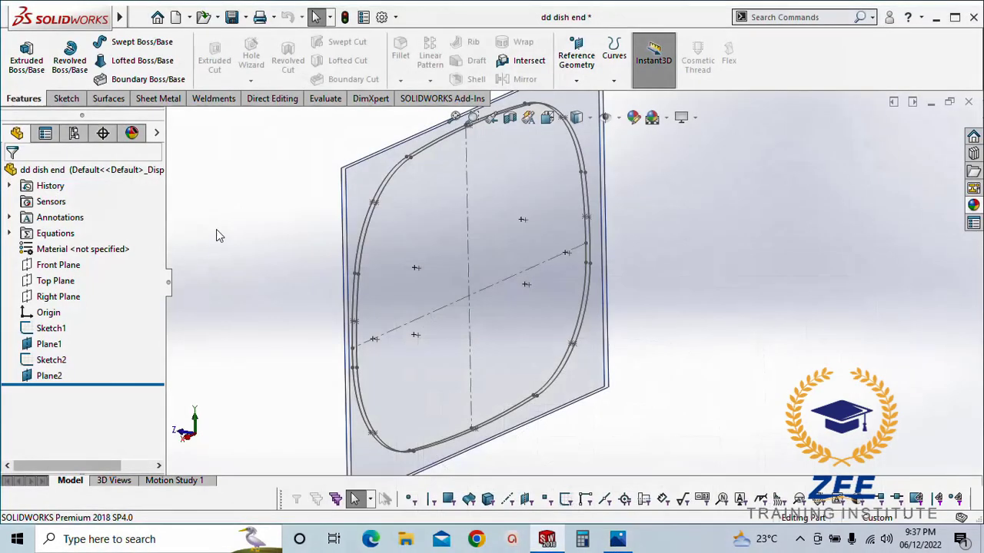
click(59, 265)
click(576, 71)
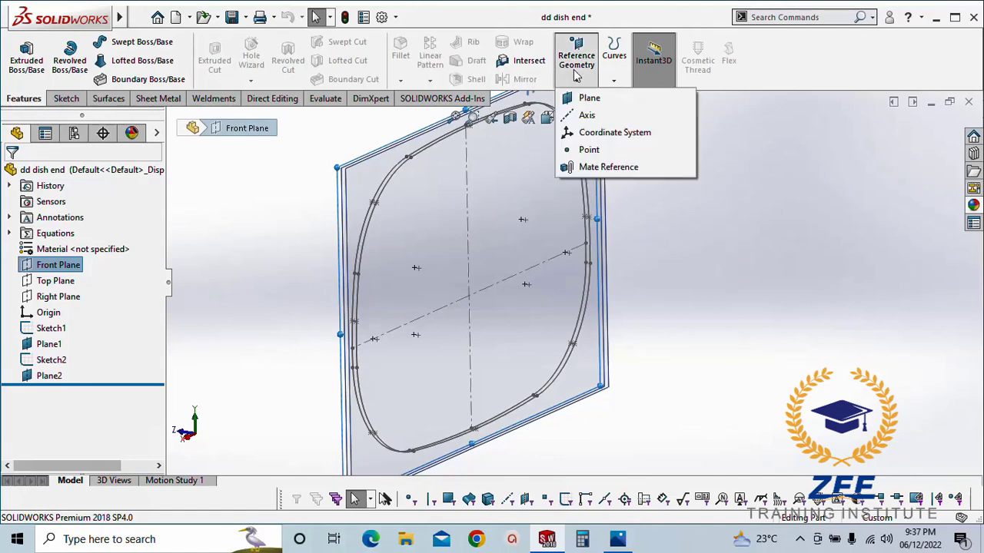
click(589, 97)
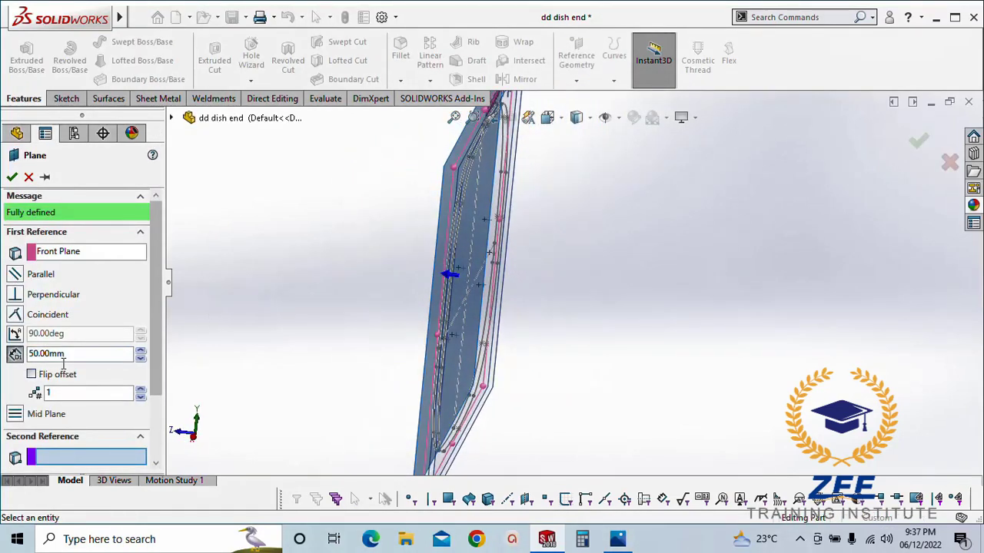
double_click(71, 354)
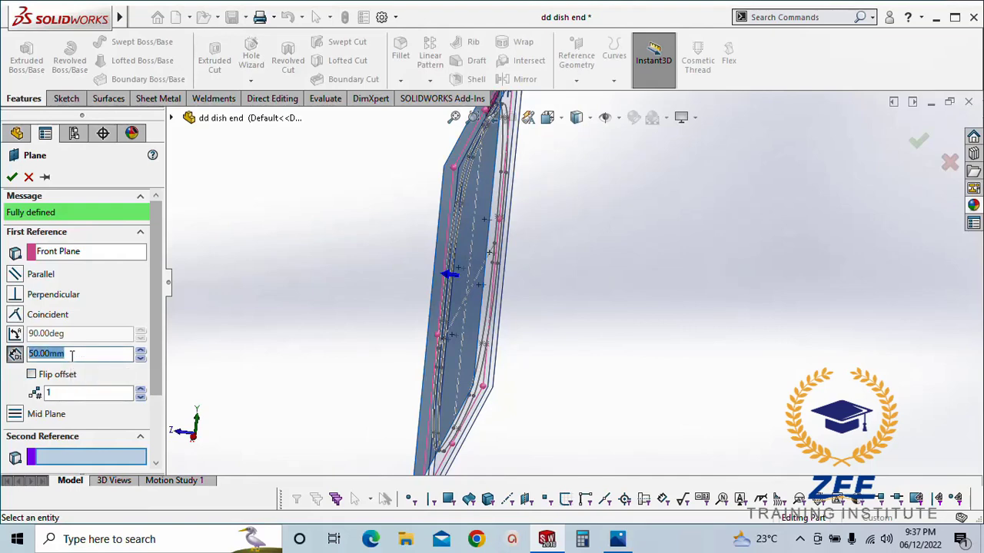
key(Return)
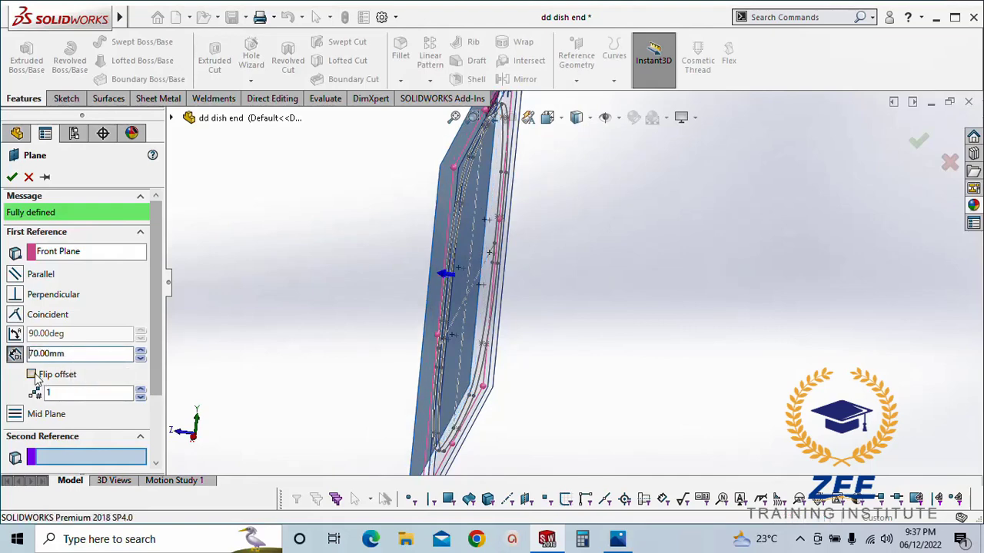
click(31, 375)
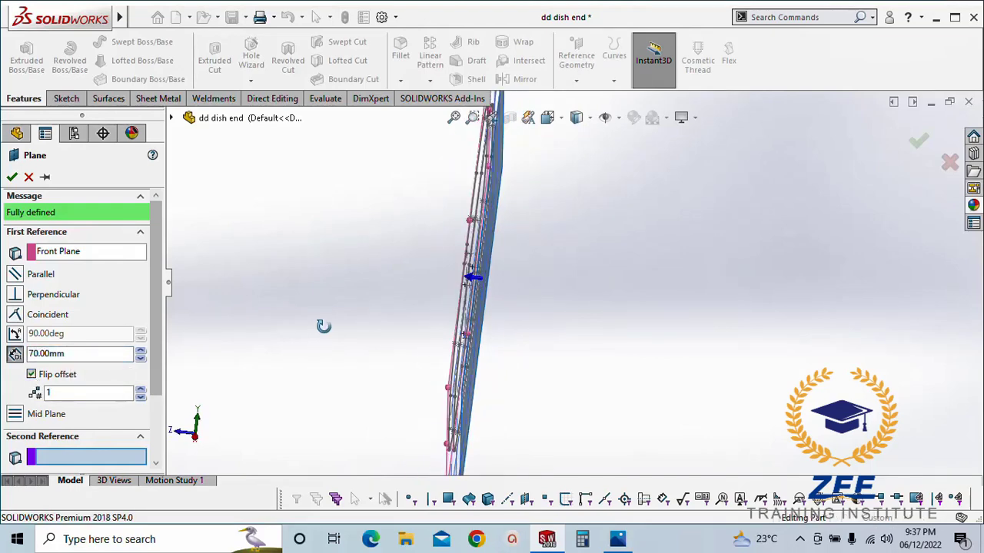
click(12, 177)
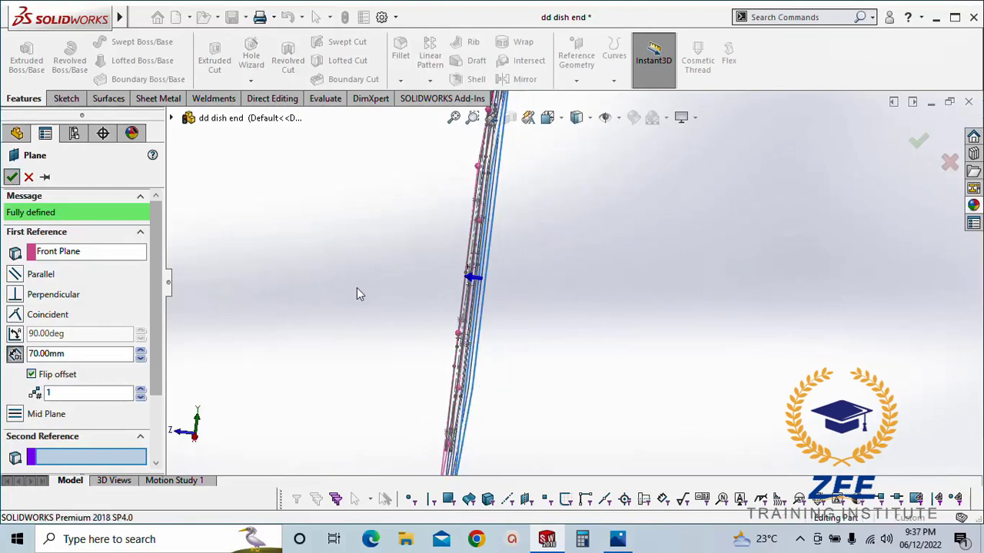
Hide Plane1 and Plane2, keeping only the 70 mm offset plane shown beside the two profiles
key(space)
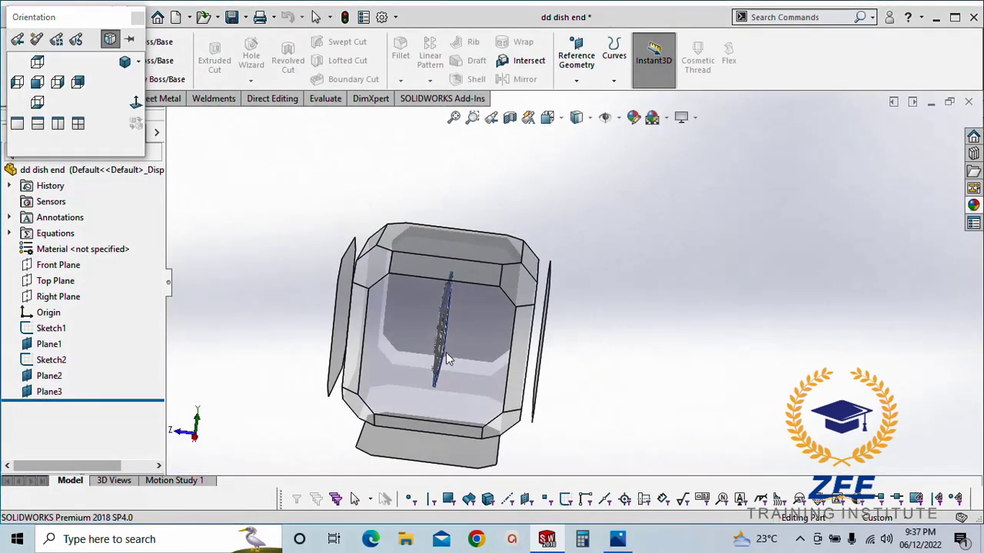
key(ctrl+4)
scroll(612, 228, down, 3)
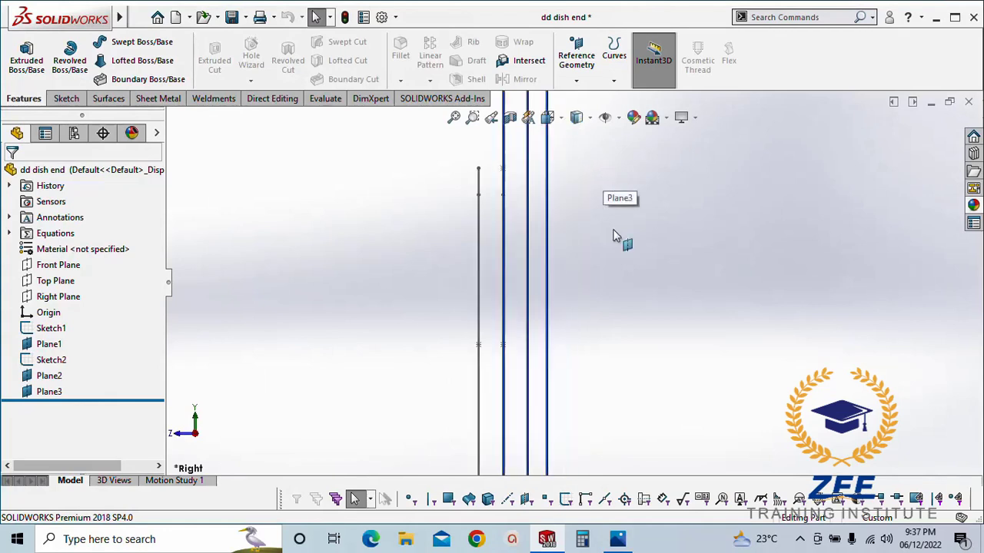
ctrl+middle_drag(613, 230, 678, 284)
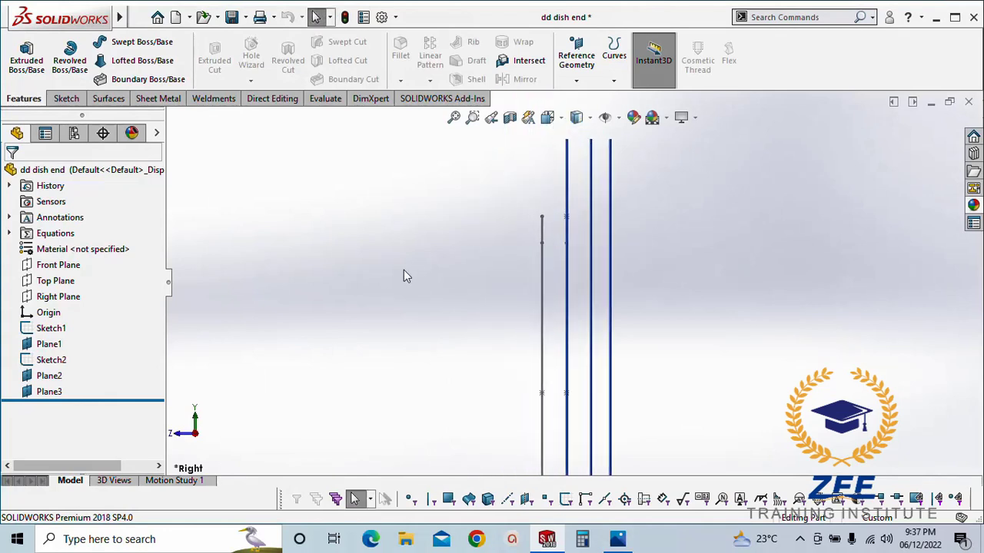
click(48, 345)
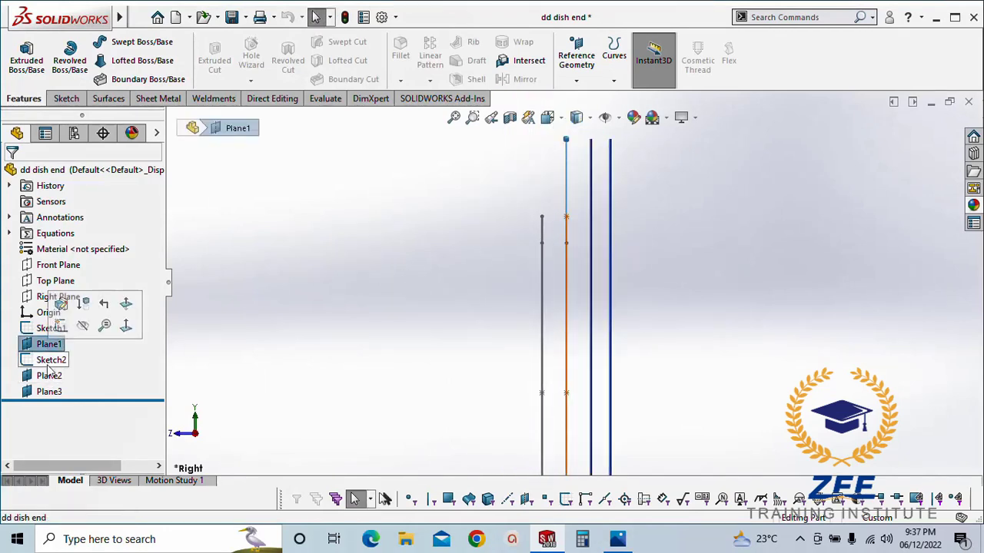
click(48, 376)
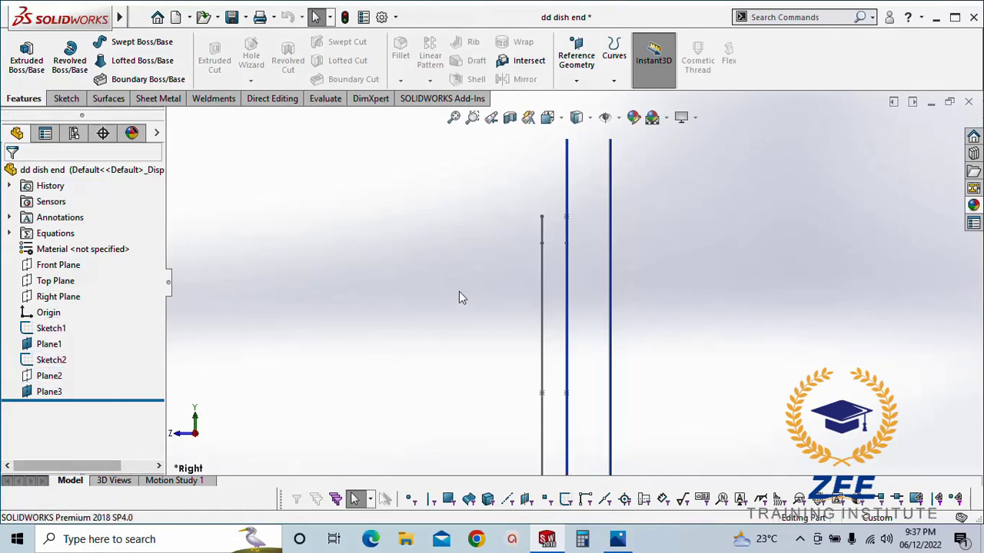
click(53, 366)
click(48, 344)
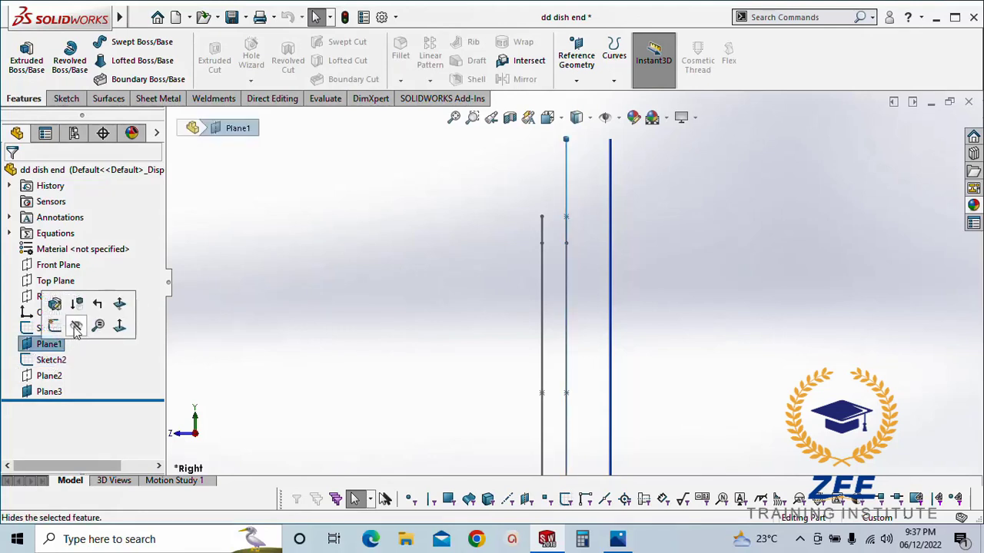
click(76, 326)
Open a new sketch on the 70 mm offset plane, Plane3, and face it straight on
scroll(597, 382, up, 3)
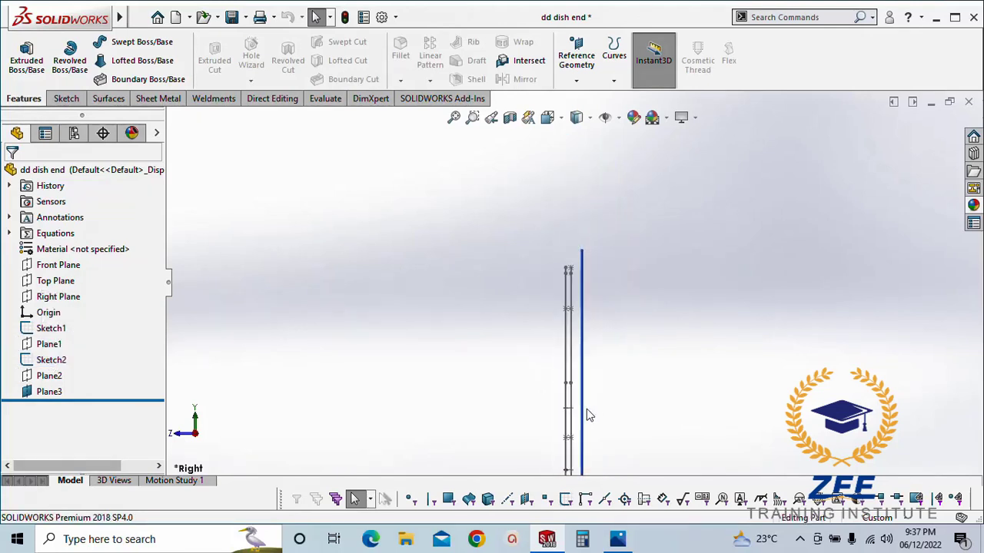
middle_drag(587, 409, 515, 415)
scroll(529, 361, up, 5)
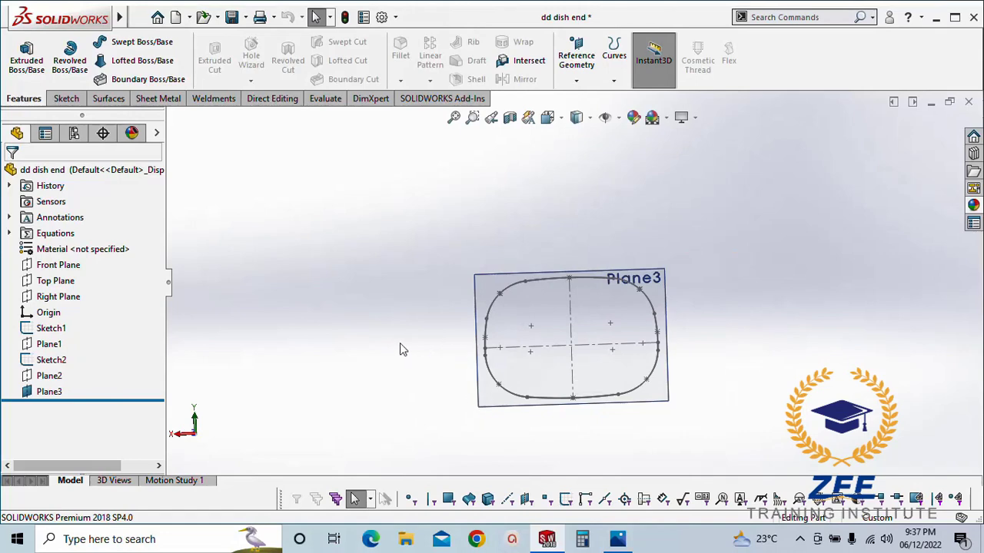
click(76, 392)
click(68, 368)
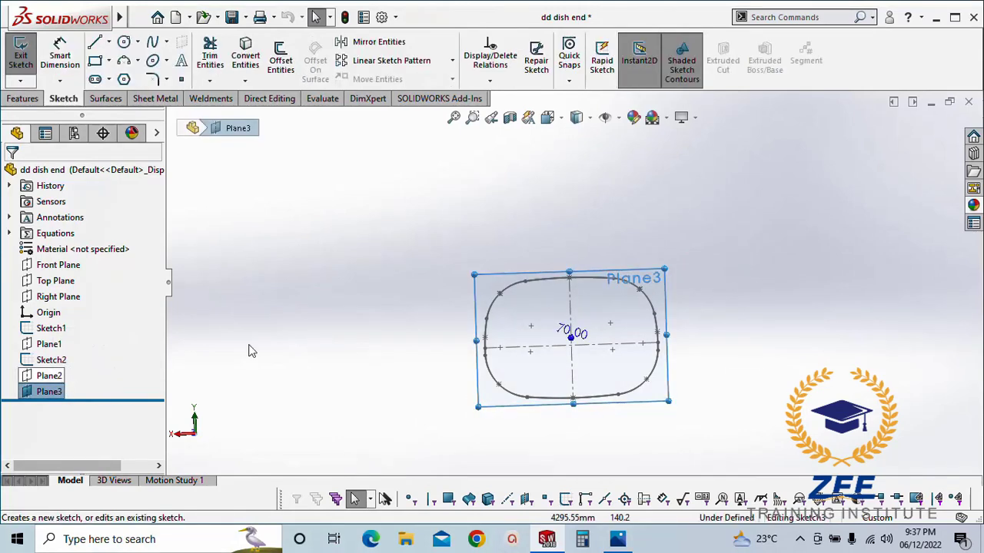
key(space)
click(408, 334)
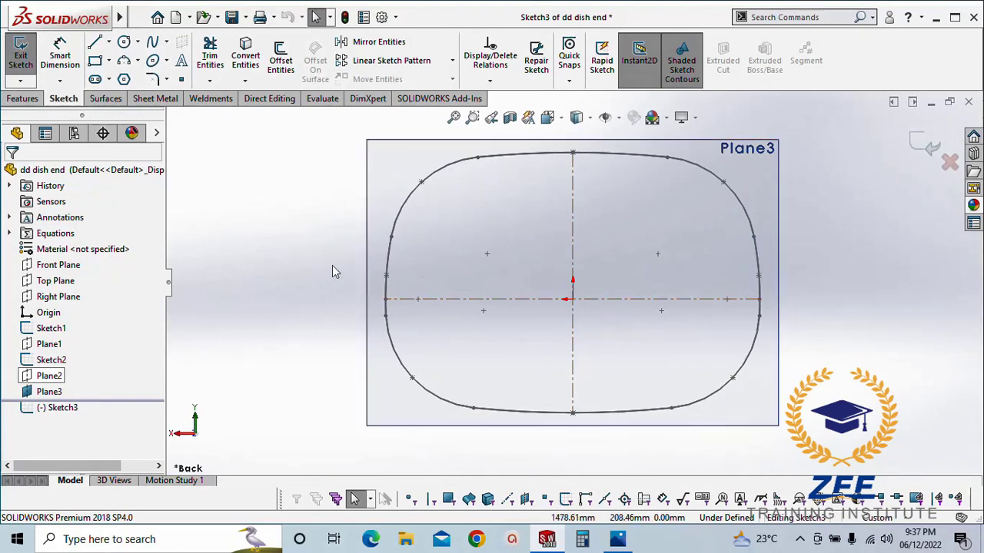
Sketch a center rectangle about 317 mm wide and 157 mm high, centred on the origin
click(96, 62)
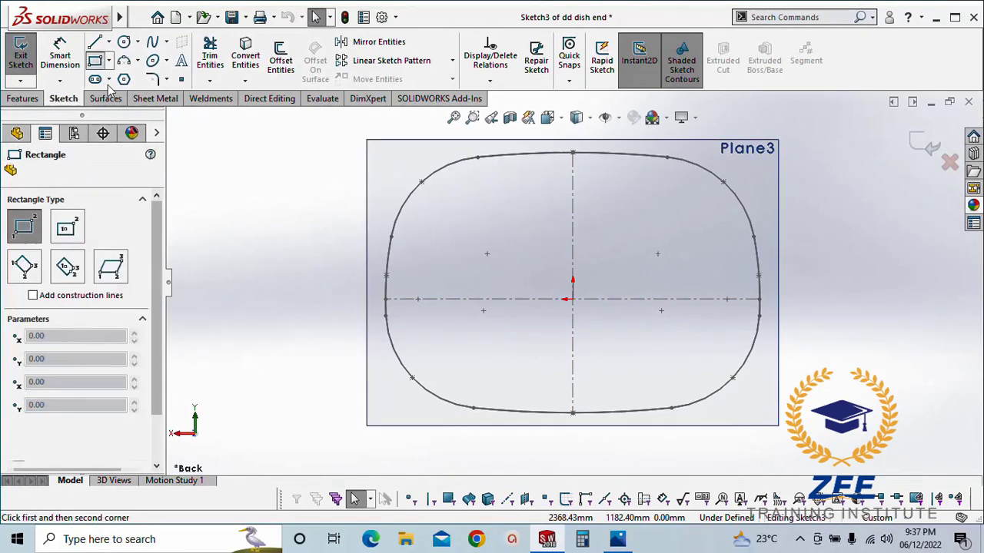
click(68, 228)
scroll(592, 315, down, 2)
click(550, 292)
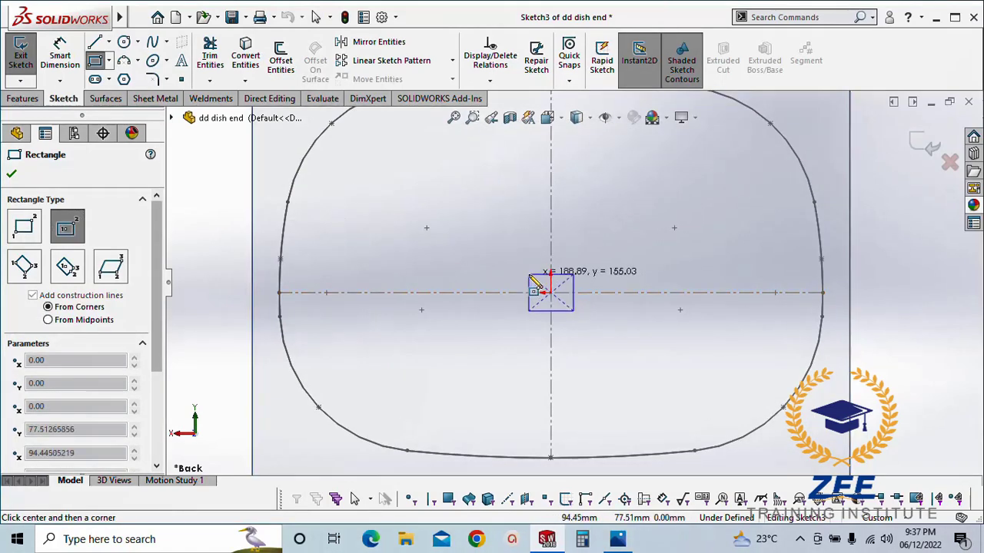
click(513, 268)
key(Escape)
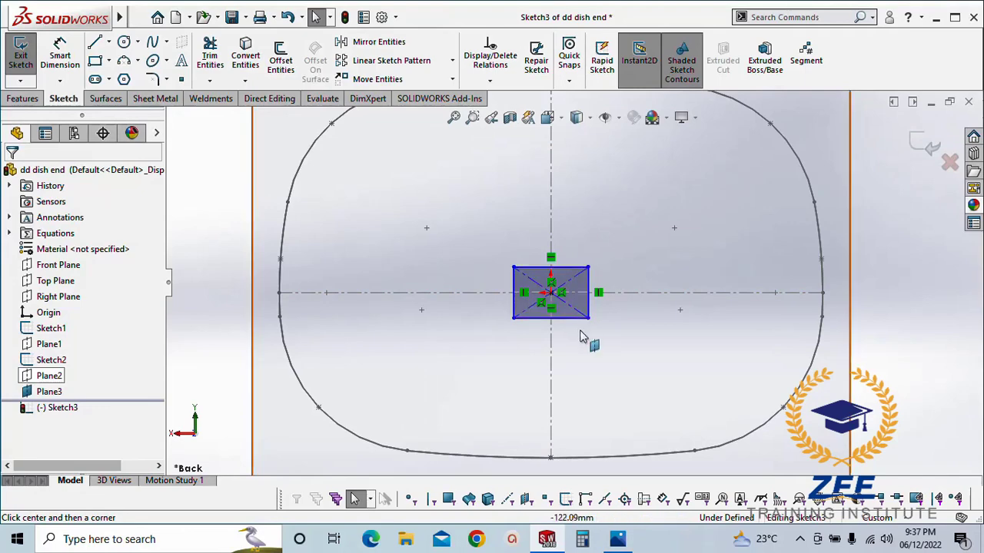
scroll(588, 338, up, 2)
scroll(569, 302, down, 1)
scroll(542, 349, up, 1)
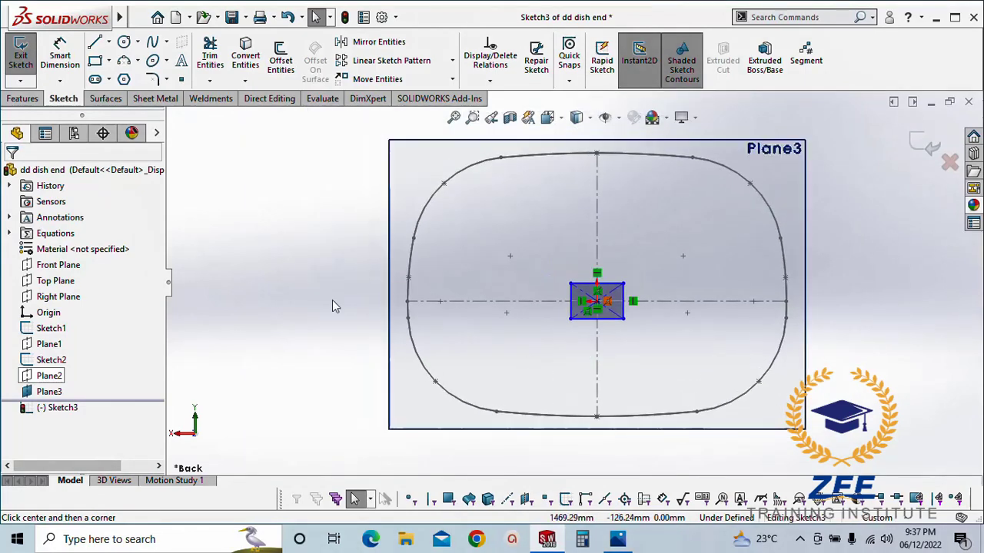
click(303, 257)
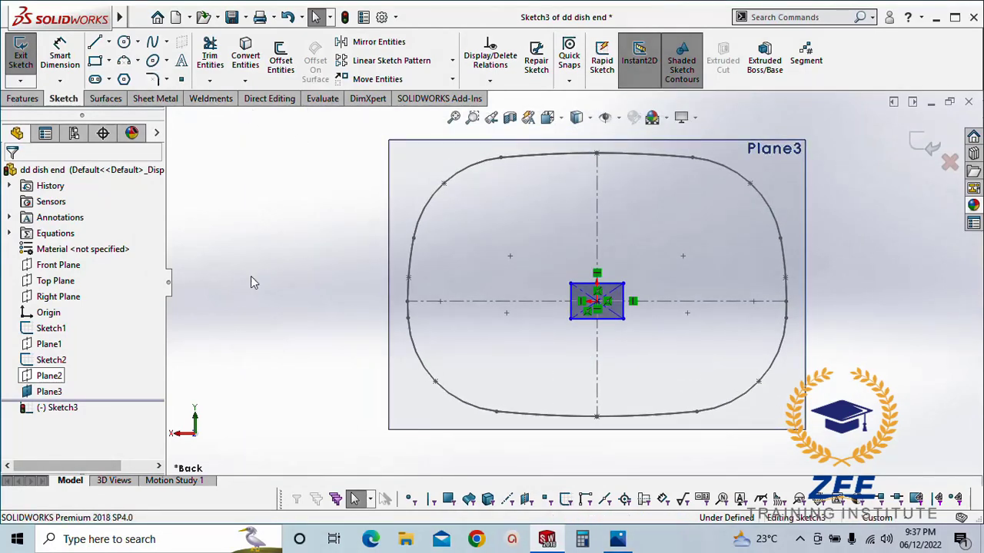
Dimension the rectangle's upper horizontal edge and set its width to 230 mm
right_drag(268, 306, 268, 149)
scroll(608, 248, down, 4)
click(561, 319)
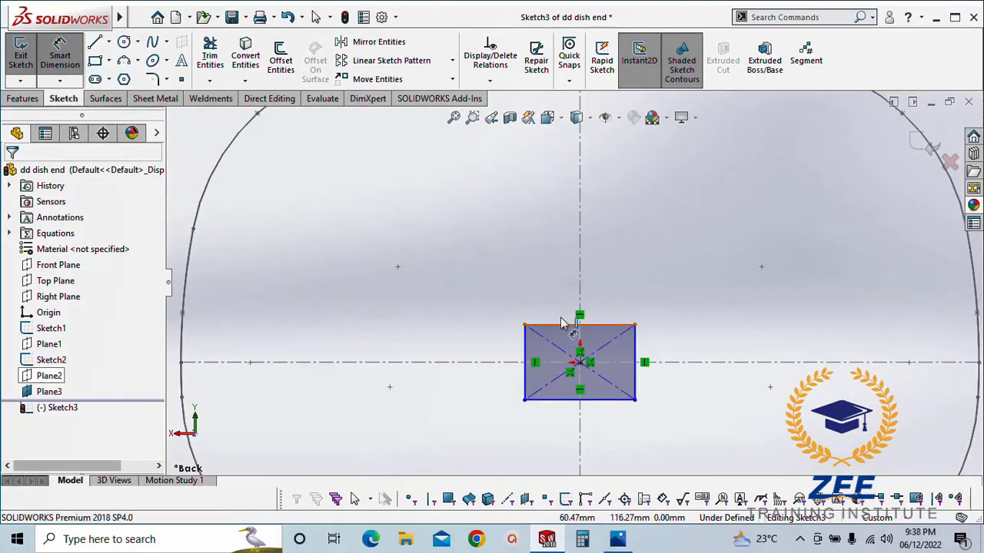
click(562, 325)
click(559, 265)
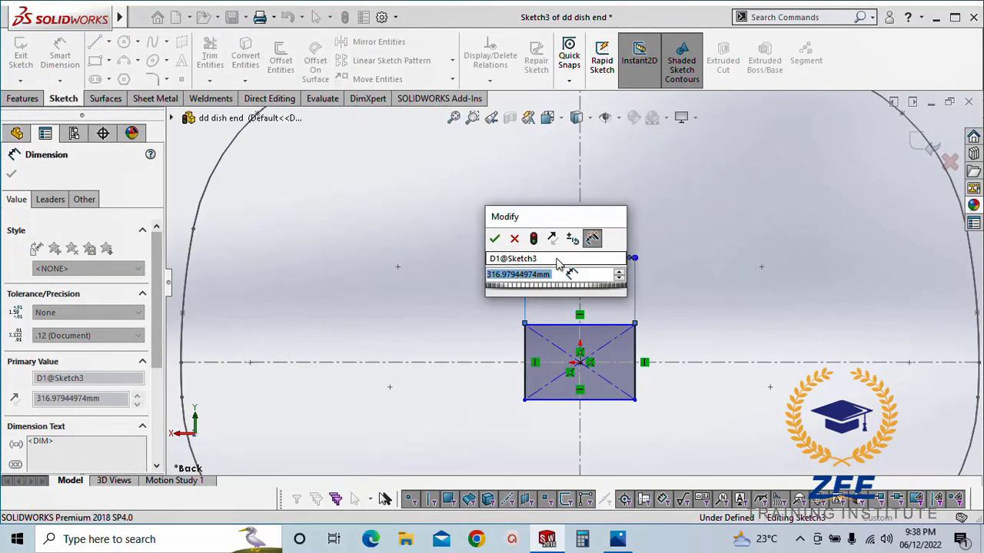
text(2300)
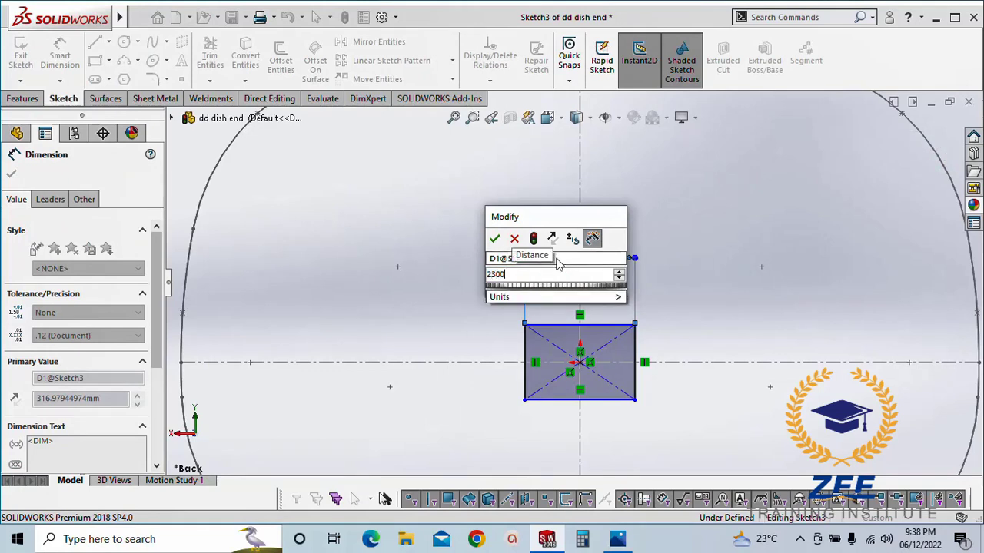
key(BackSpace)
key(Return)
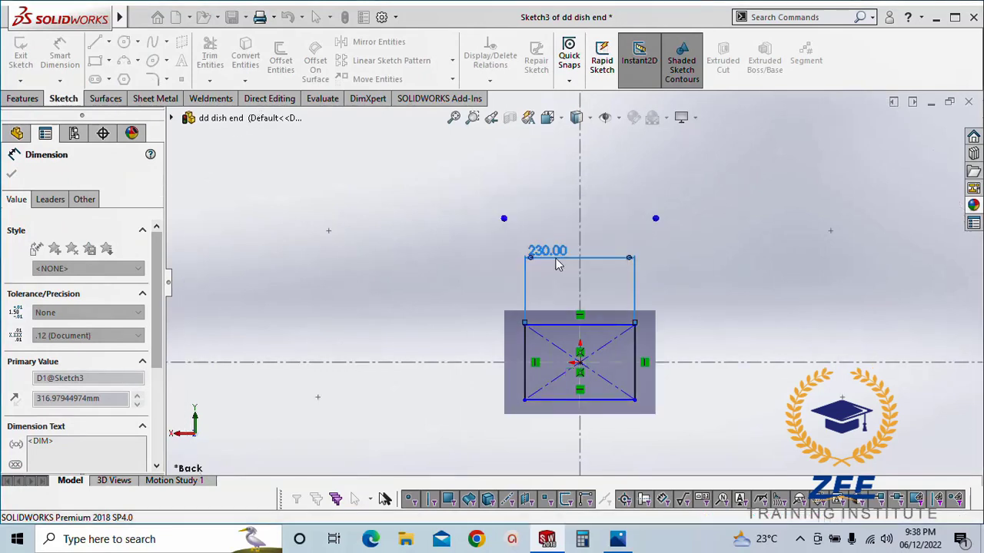
Dimension the rectangle's vertical side and set its height to 160 mm
click(525, 348)
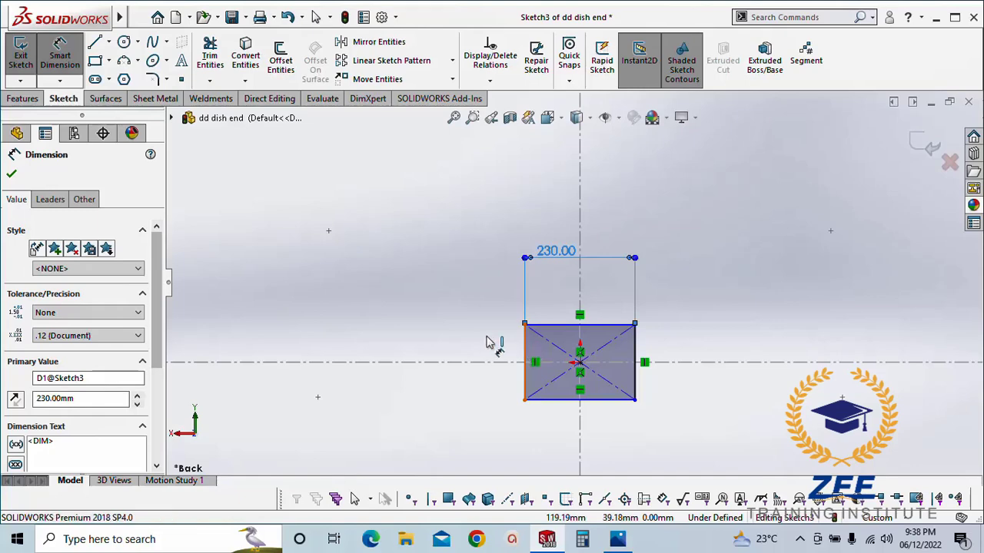
click(487, 337)
text(1600)
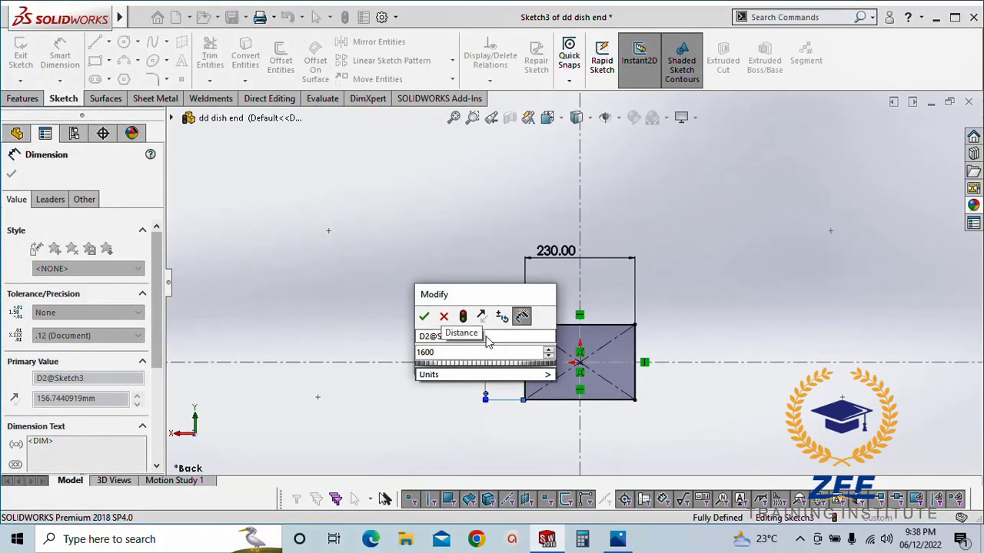
text(60.0)
key(BackSpace)
key(Return)
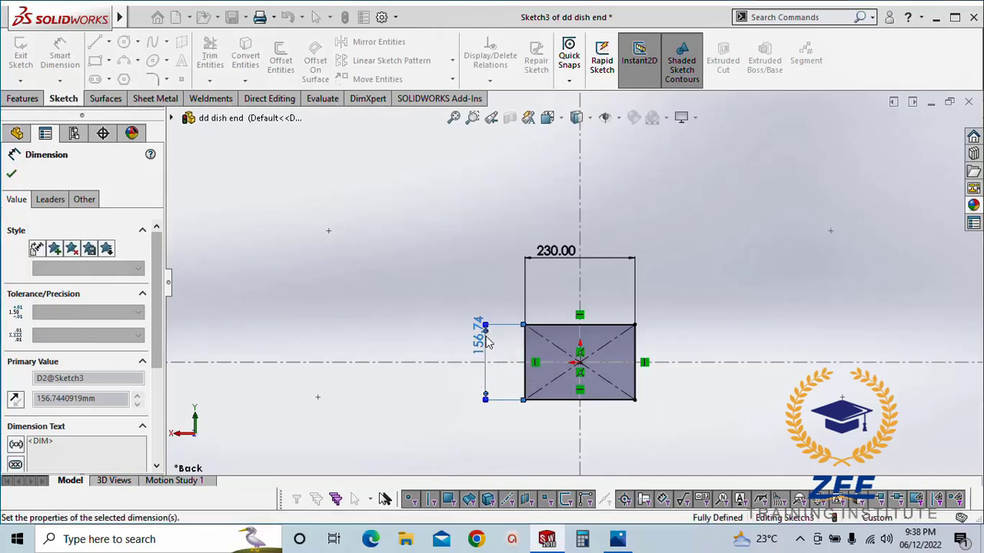
key(Escape)
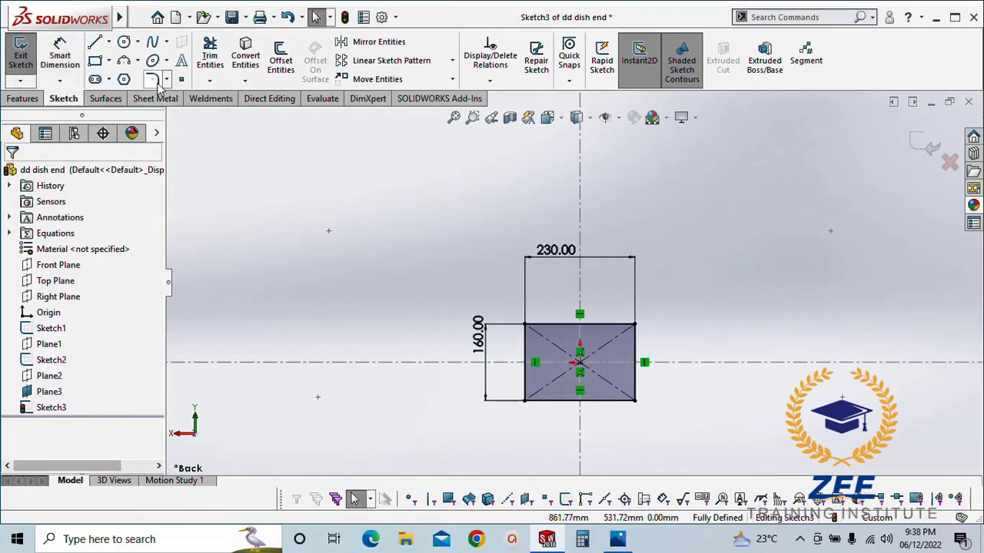
Fillet all four corners of the 230 x 160 mm rectangle with a 60 mm radius
click(152, 79)
scroll(530, 339, down, 3)
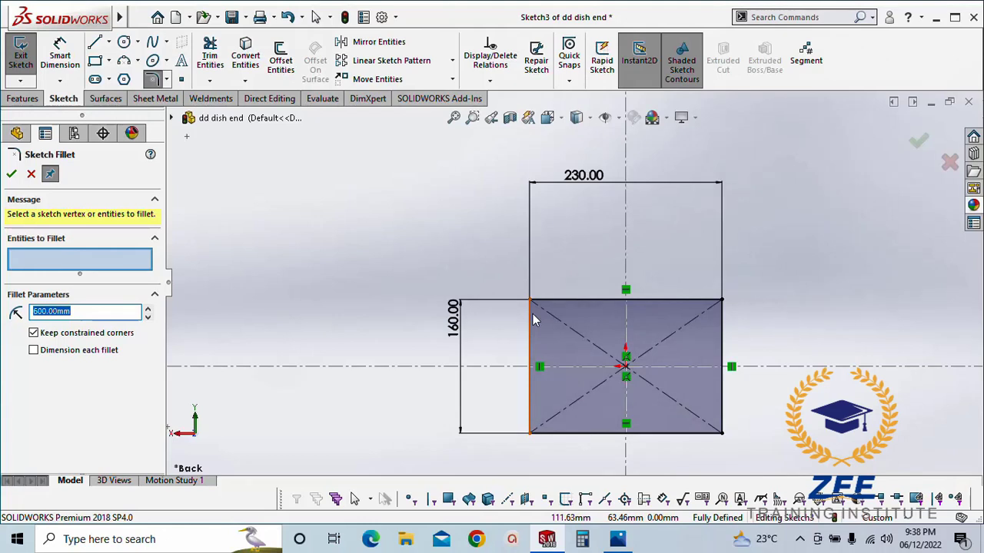
key(Right)
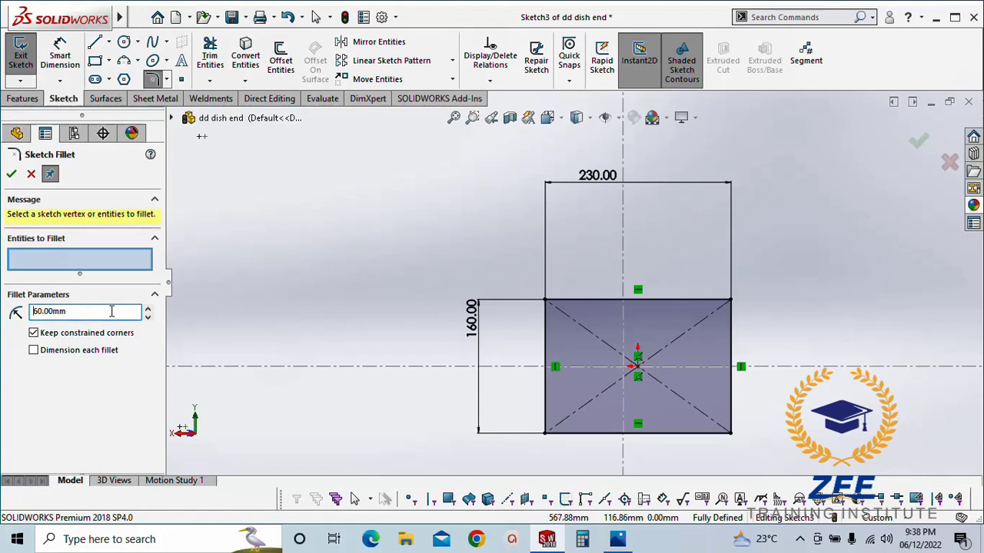
click(542, 306)
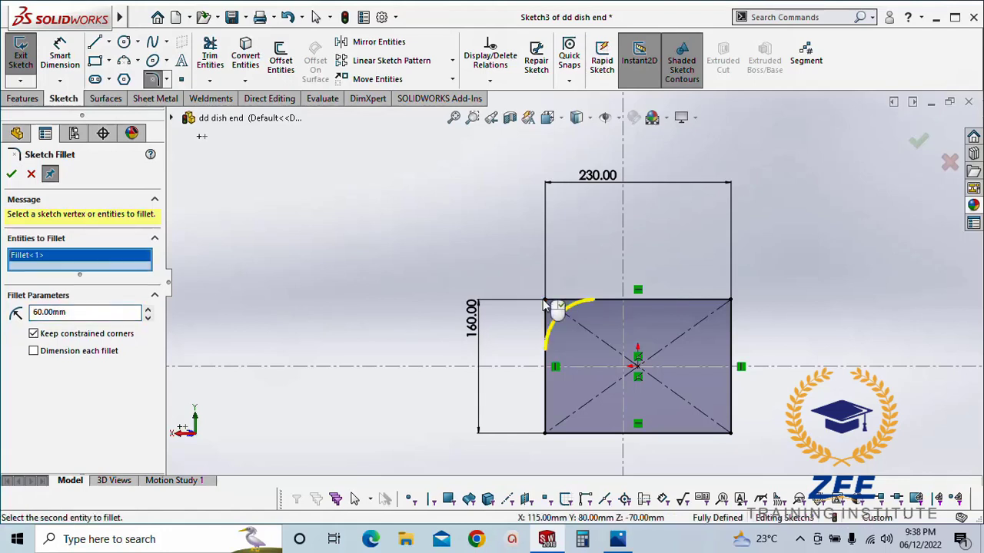
click(730, 305)
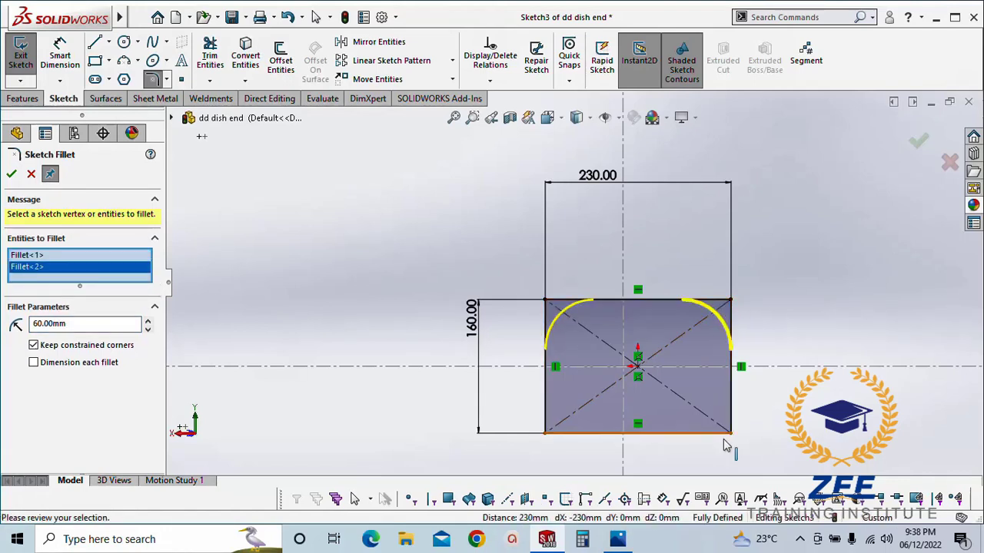
click(730, 432)
click(545, 432)
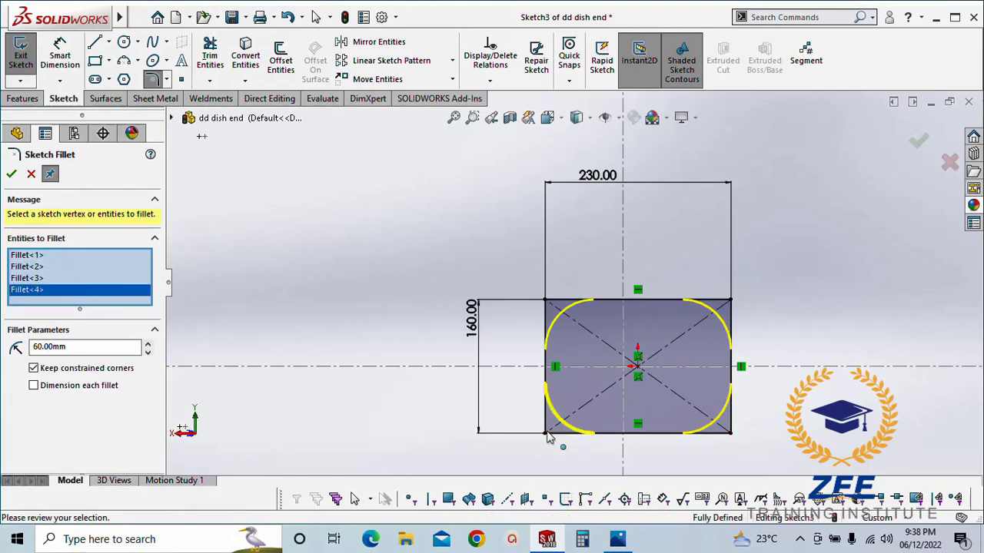
click(12, 175)
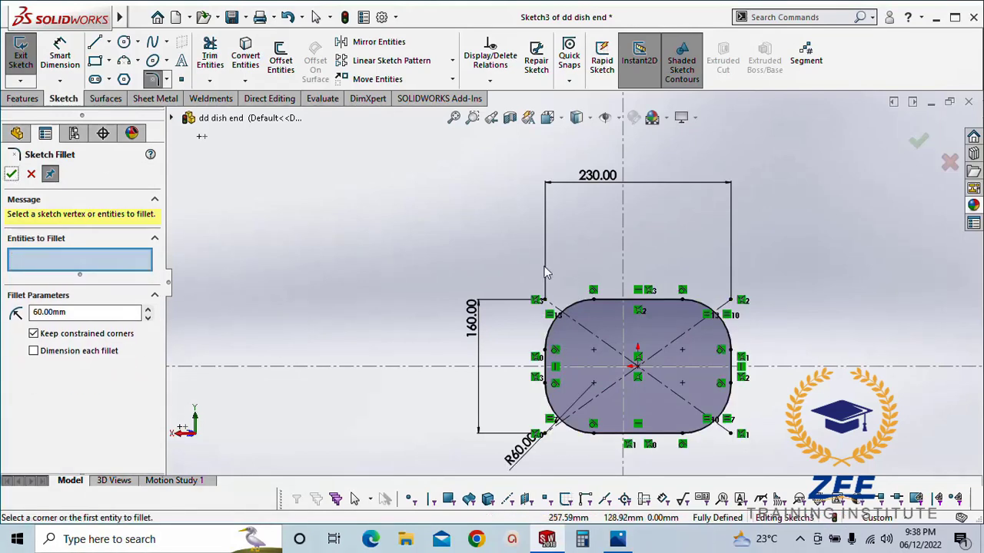
click(918, 143)
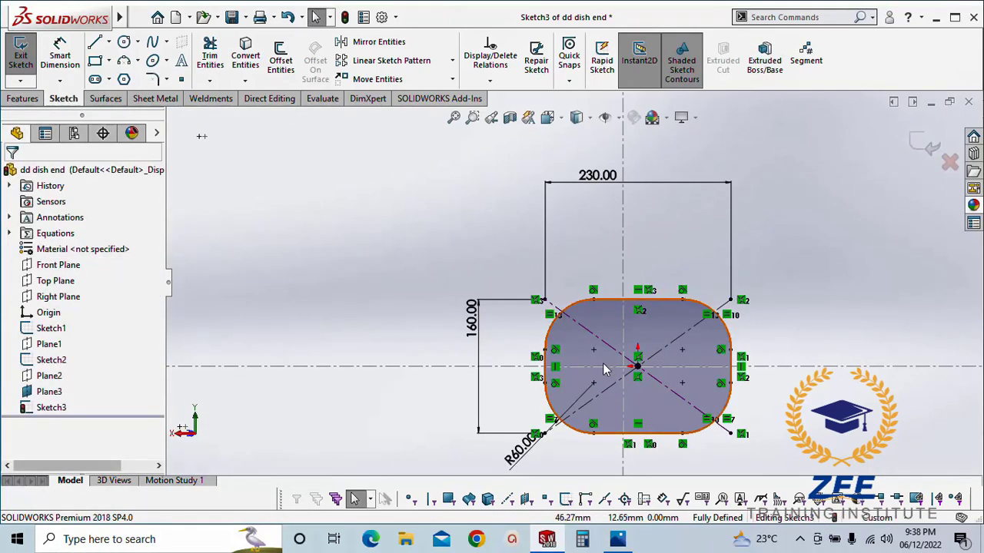
scroll(641, 369, down, 3)
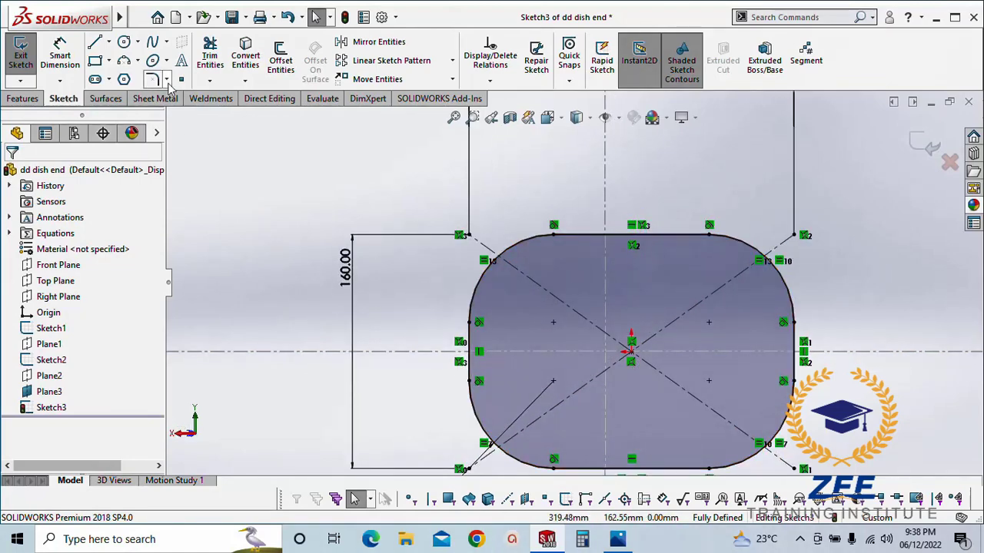
click(181, 80)
scroll(648, 284, down, 2)
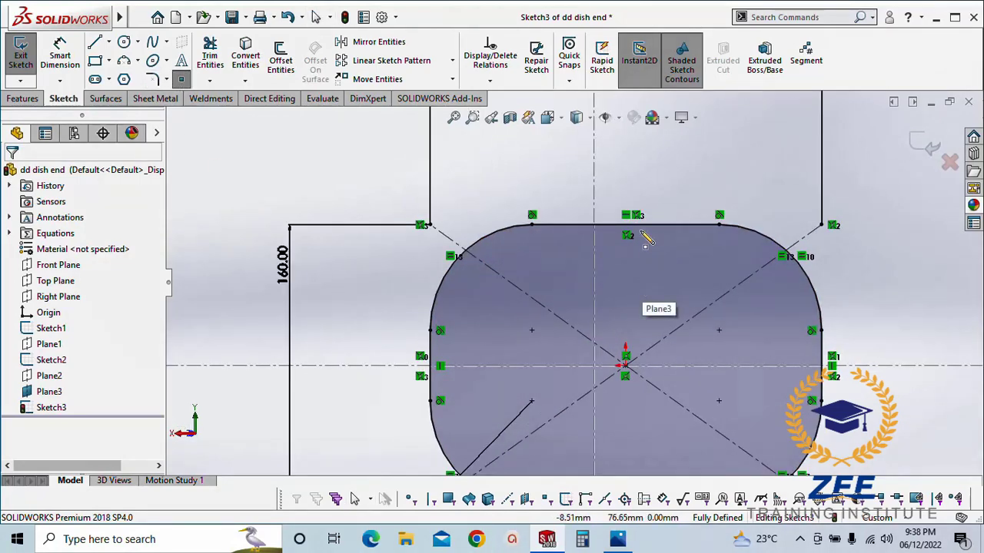
key(Escape)
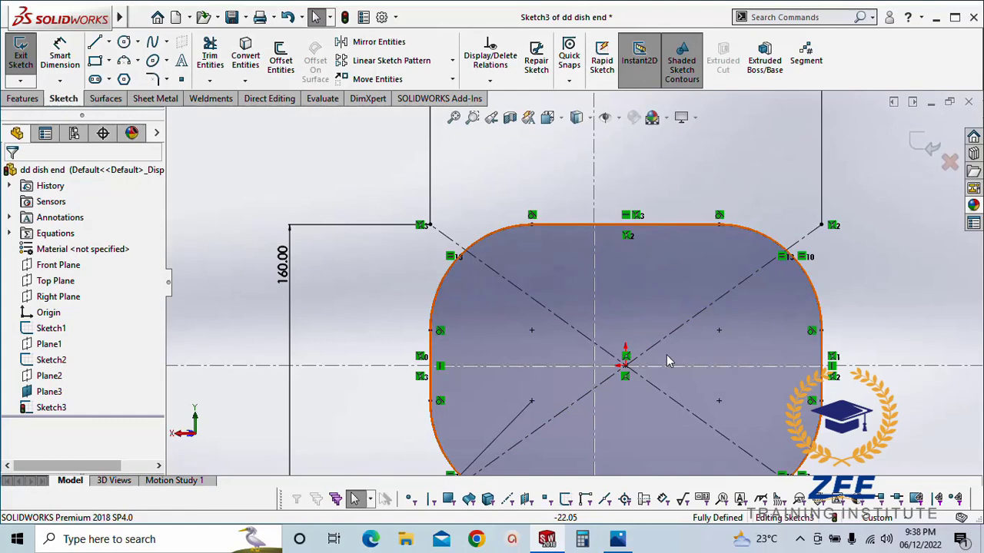
Check the relation between the rectangle's centre point and the part origin
click(627, 368)
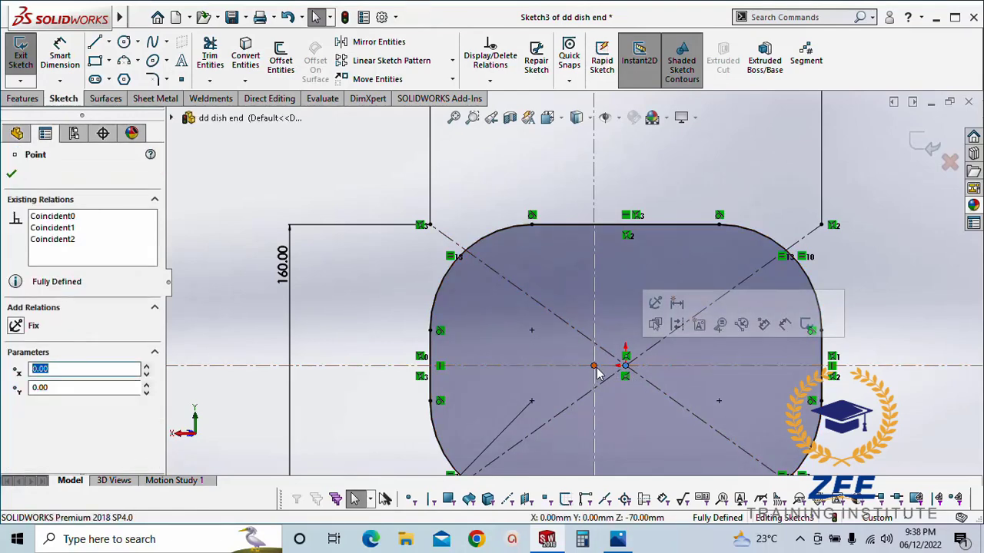
ctrl+click(594, 366)
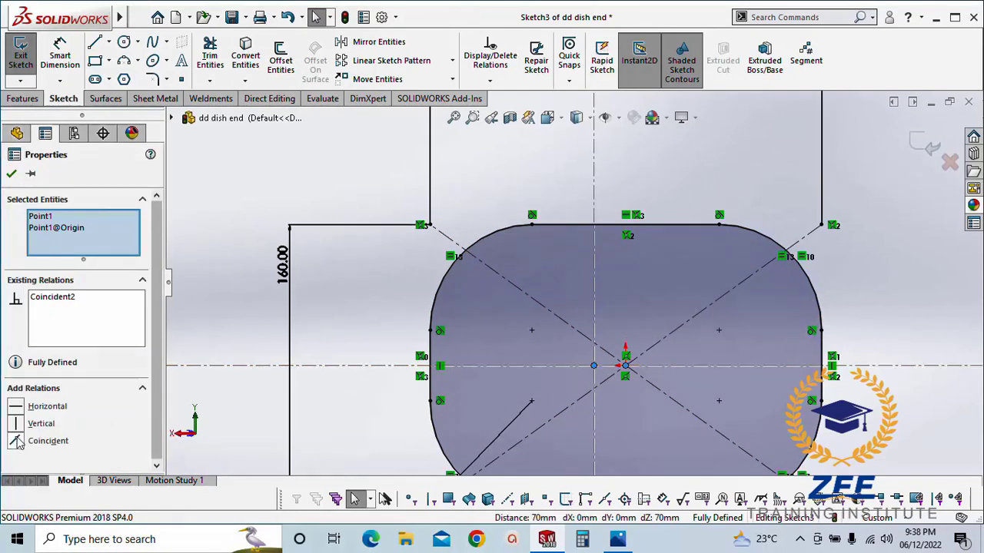
scroll(574, 283, up, 9)
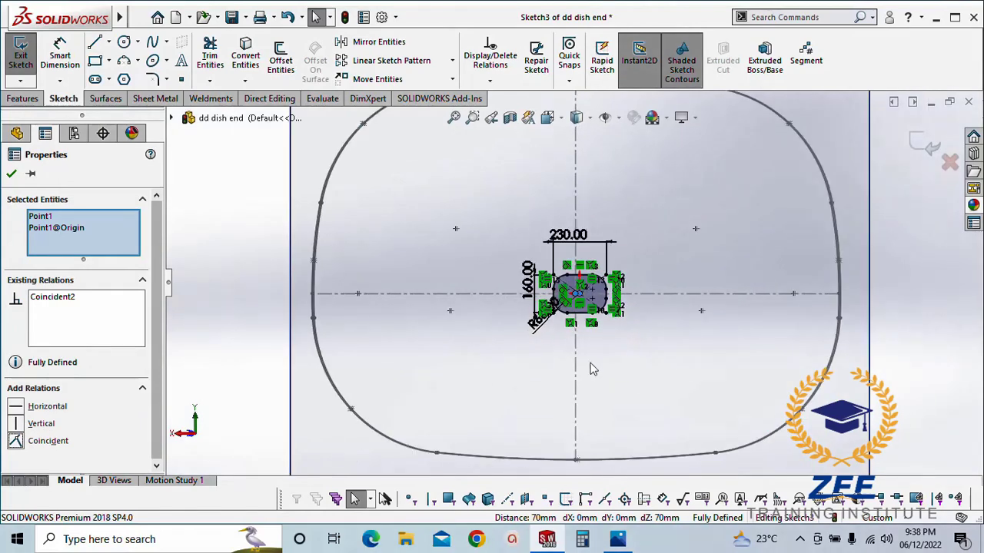
scroll(615, 313, down, 6)
key(Escape)
scroll(539, 273, down, 5)
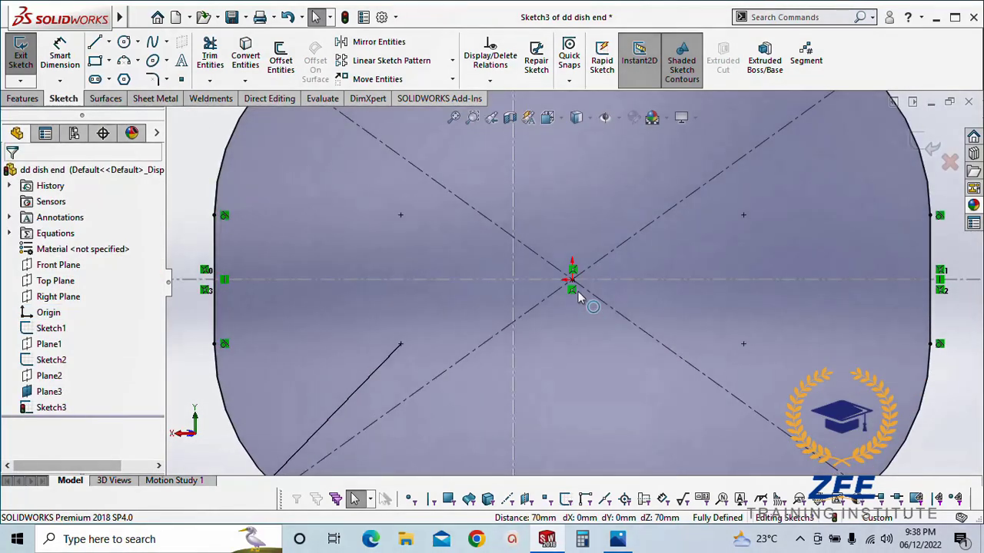
Try to move the rectangle's centre point onto the vertical centreline
click(558, 296)
drag(558, 297, 512, 285)
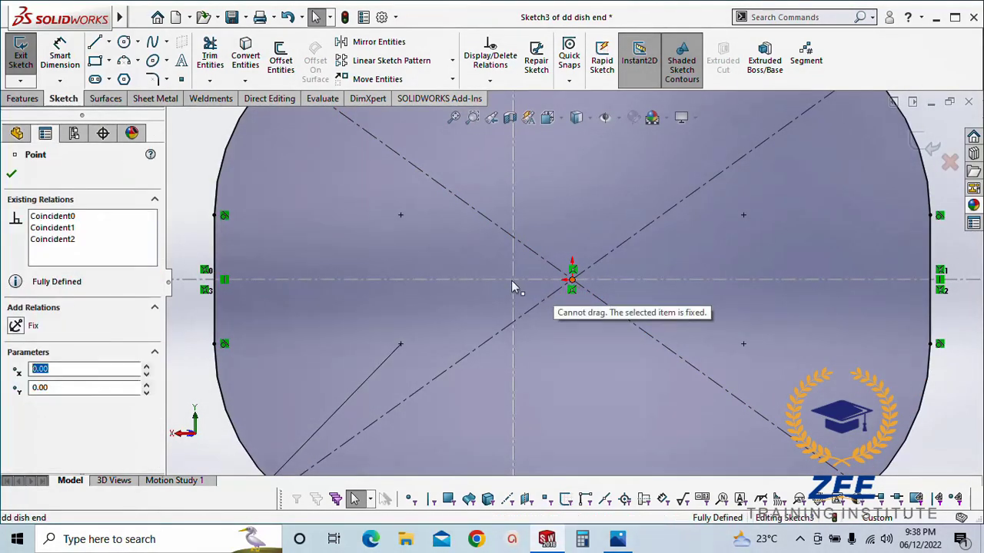
click(586, 351)
scroll(593, 355, up, 3)
scroll(596, 355, up, 3)
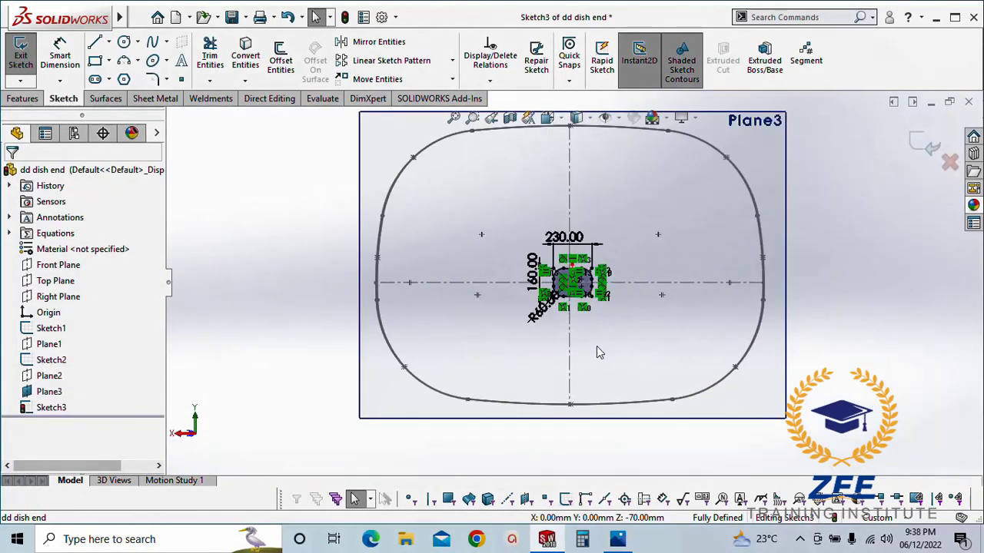
Examine how the centrelines and outer profiles of the earlier sketches line up with the small rounded rectangle
scroll(569, 381, down, 6)
scroll(563, 375, down, 3)
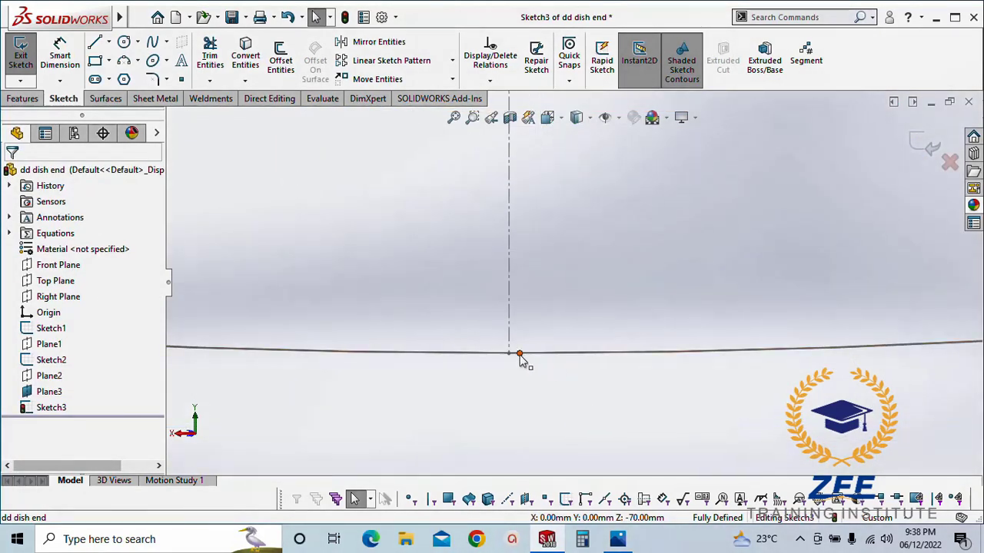
scroll(532, 395, up, 5)
scroll(596, 307, up, 5)
scroll(561, 307, down, 7)
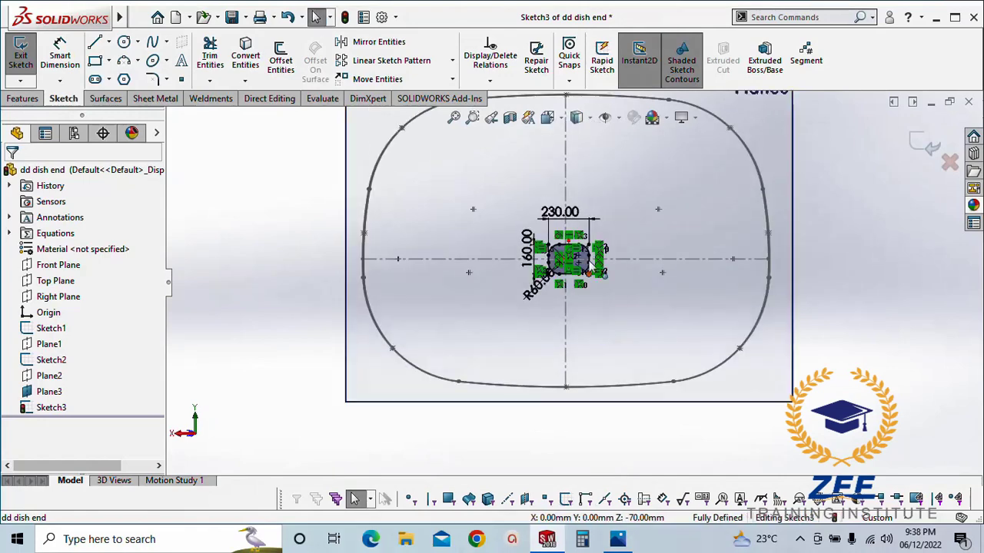
scroll(561, 308, up, 4)
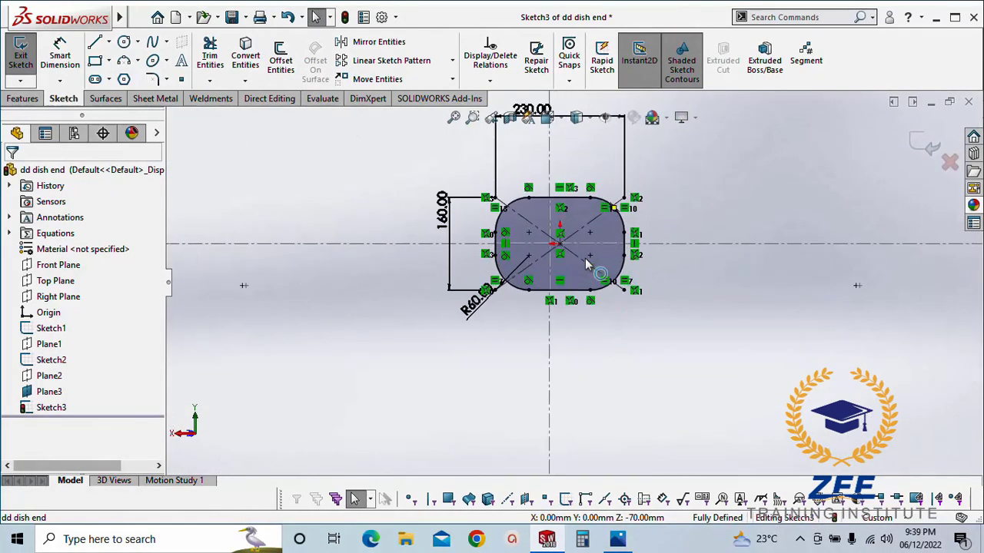
scroll(569, 261, down, 5)
scroll(550, 312, up, 8)
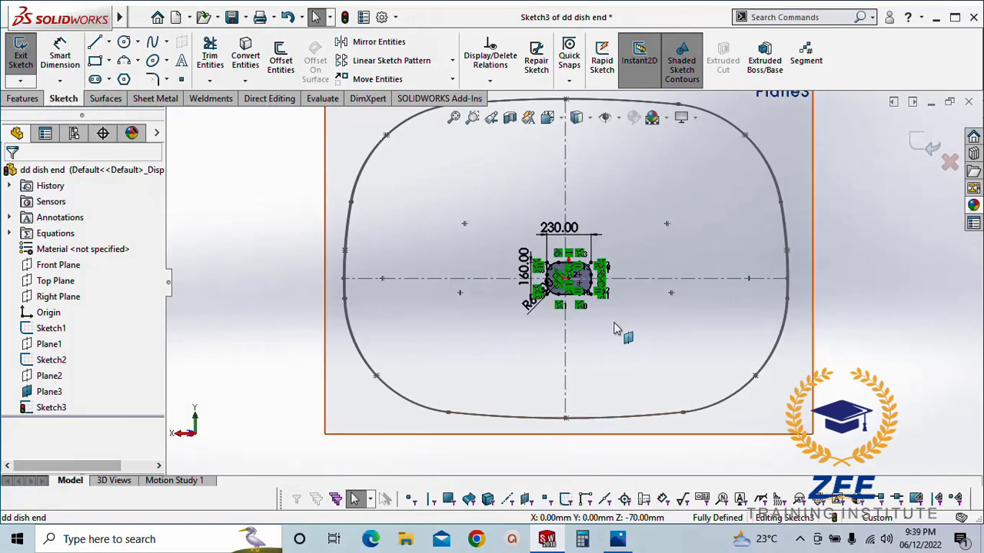
scroll(646, 300, down, 10)
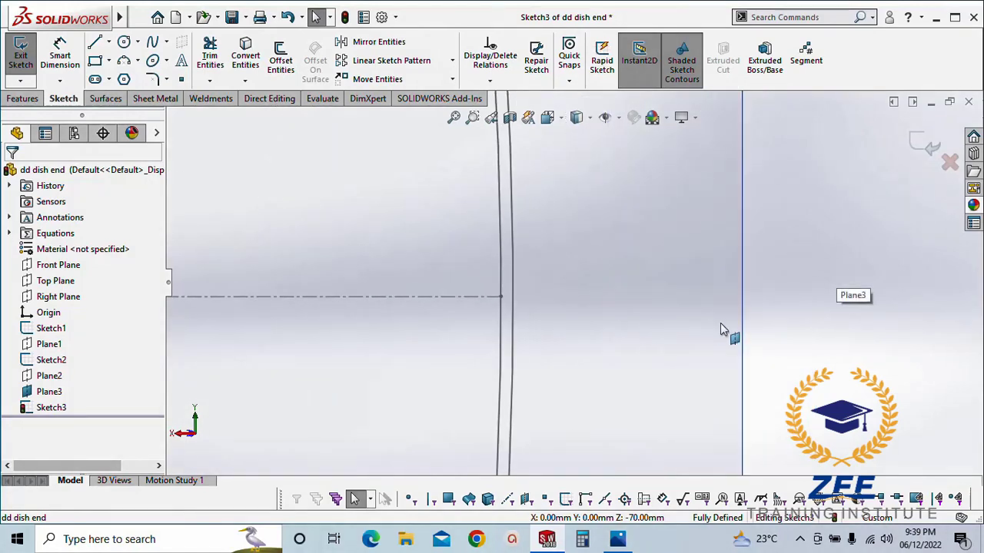
Face the sketch plane straight on and check the centrelines against the outer profile and the rectangle's centre
key(space)
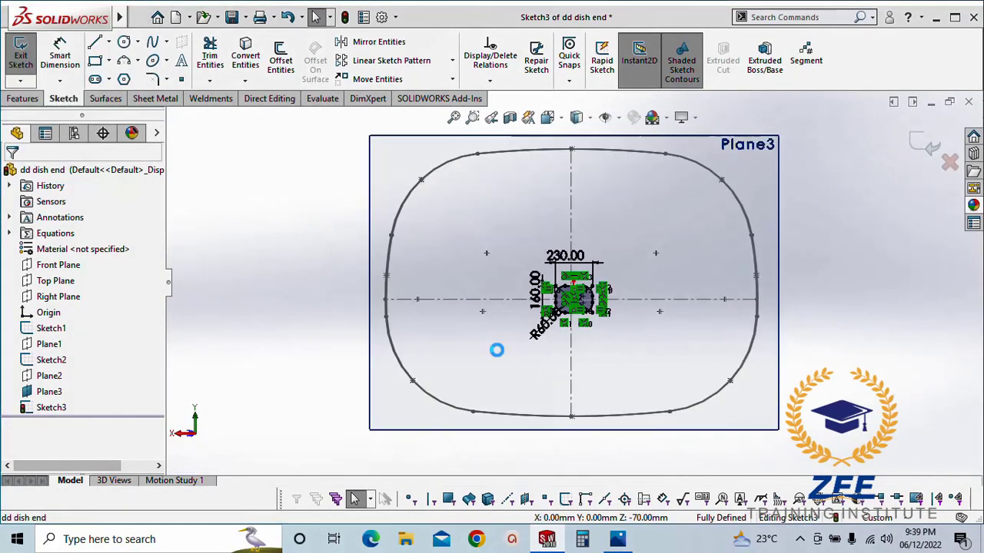
scroll(716, 334, down, 5)
scroll(611, 321, down, 8)
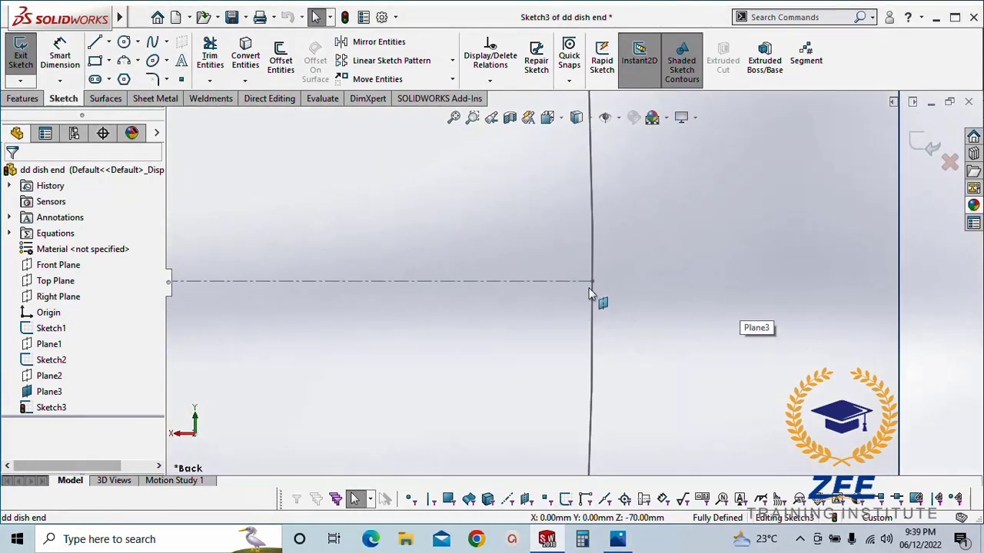
scroll(546, 296, up, 10)
scroll(382, 309, up, 3)
scroll(438, 296, down, 6)
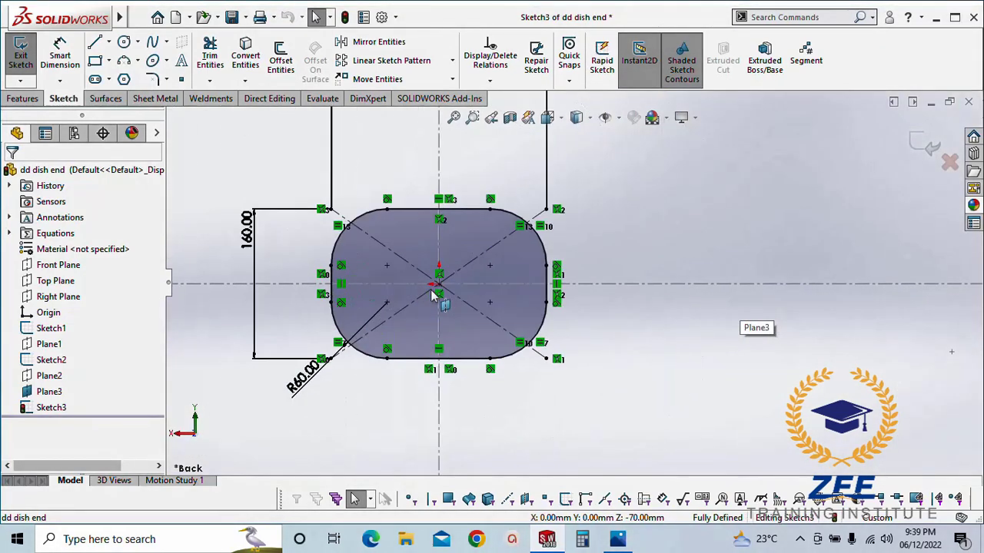
scroll(546, 324, up, 3)
scroll(530, 276, down, 3)
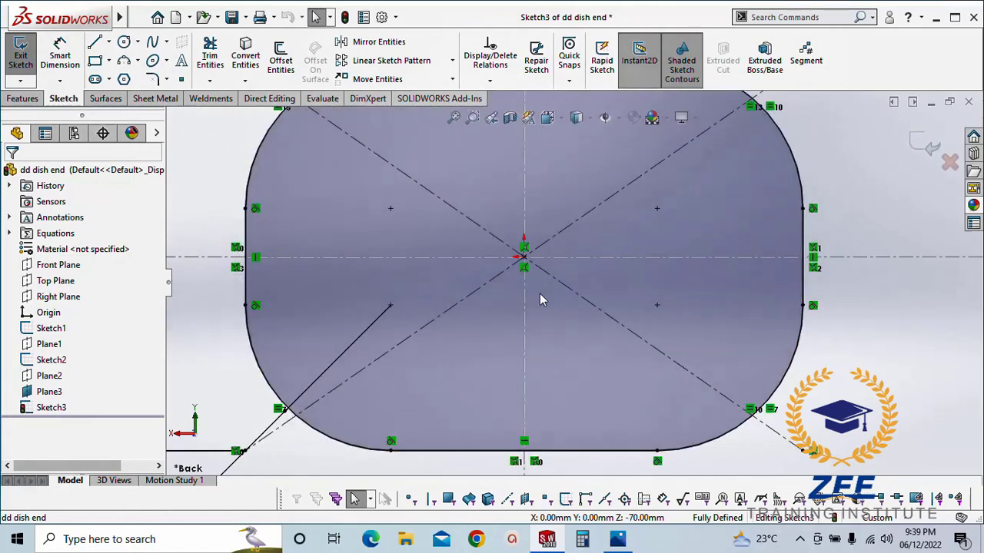
Place sketch points at the midpoints of the rounded rectangle's upper, left and lower edges and its upper-left, lower-left and lower-right corner arcs
scroll(544, 279, up, 2)
click(181, 79)
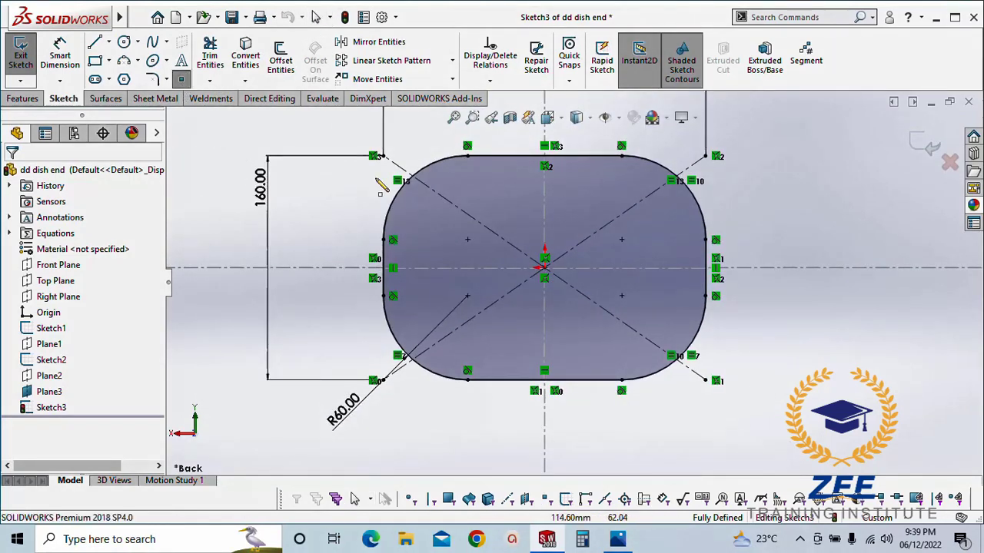
click(545, 157)
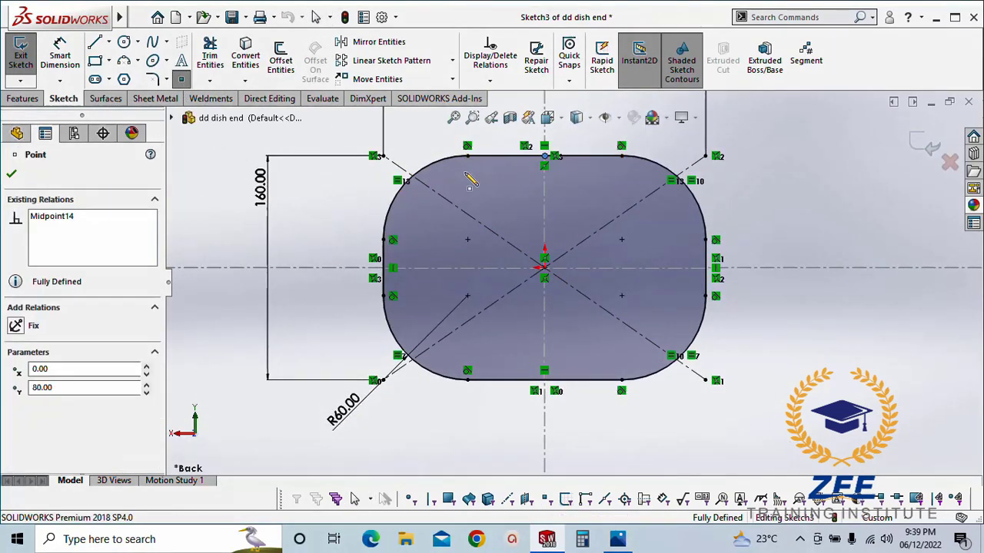
click(408, 181)
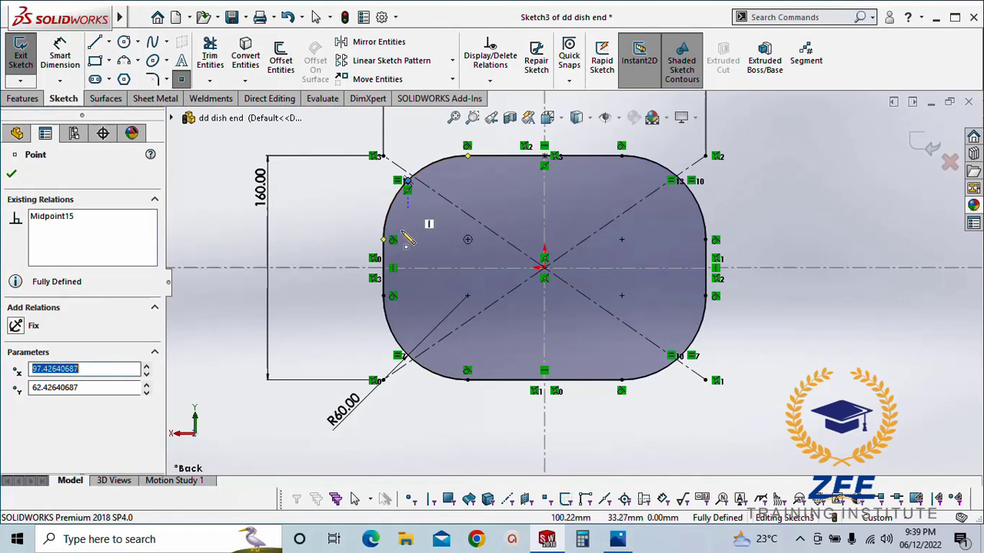
click(385, 268)
click(407, 356)
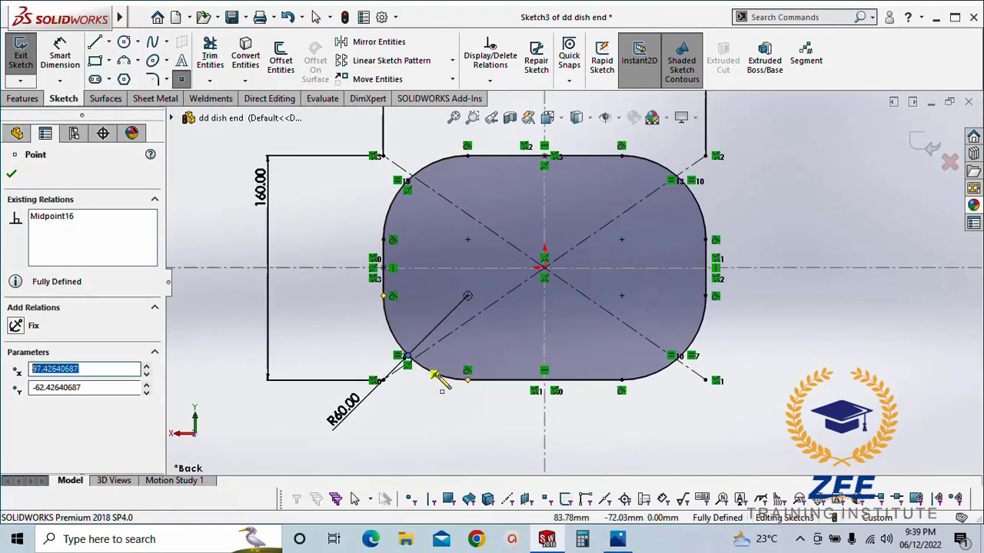
click(545, 380)
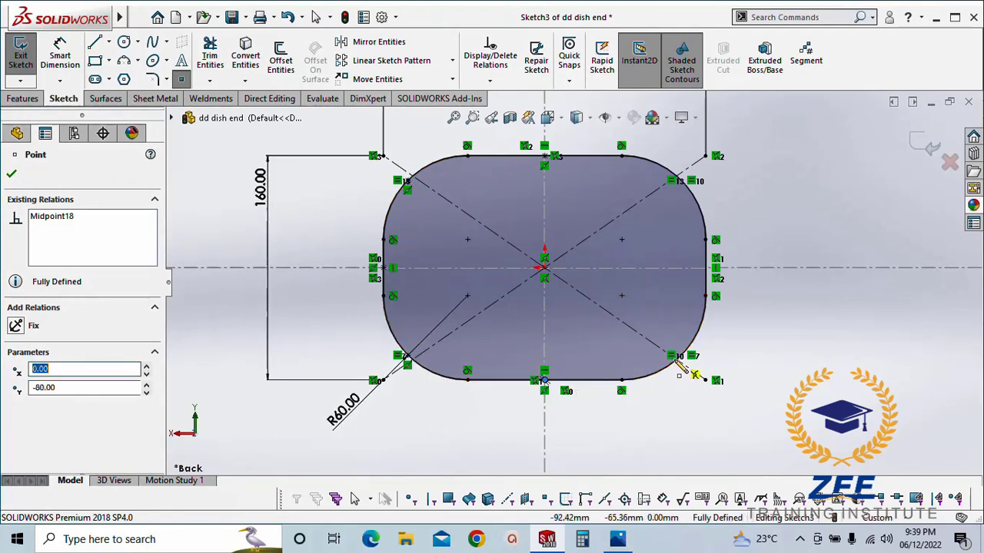
click(681, 365)
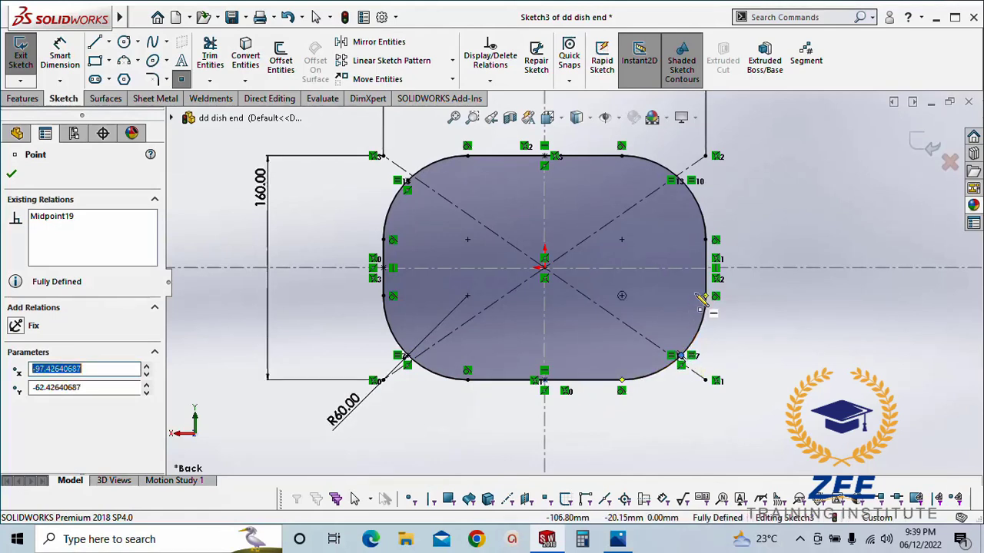
Place a sketch point at the midpoint of the rounded rectangle's right vertical side and close the sketch
click(705, 269)
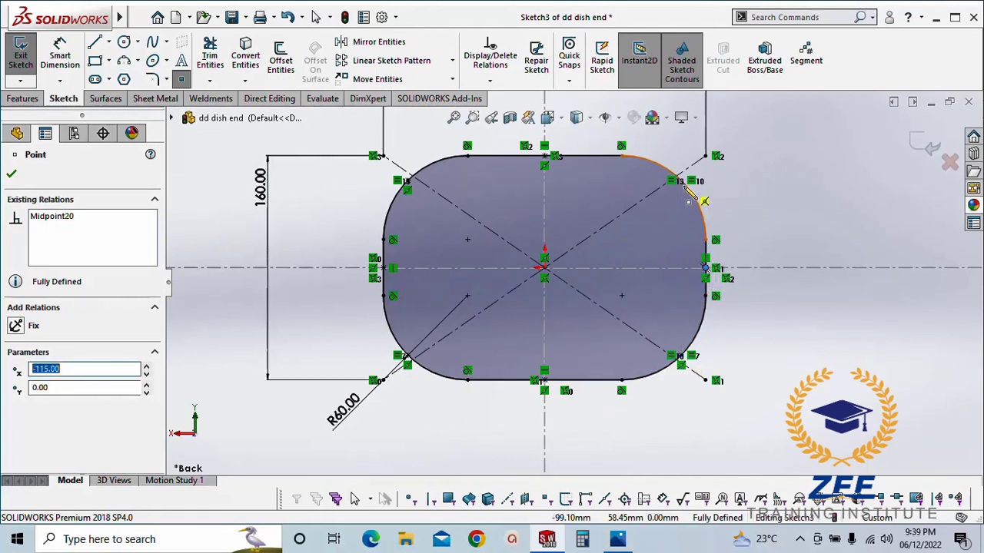
key(Escape)
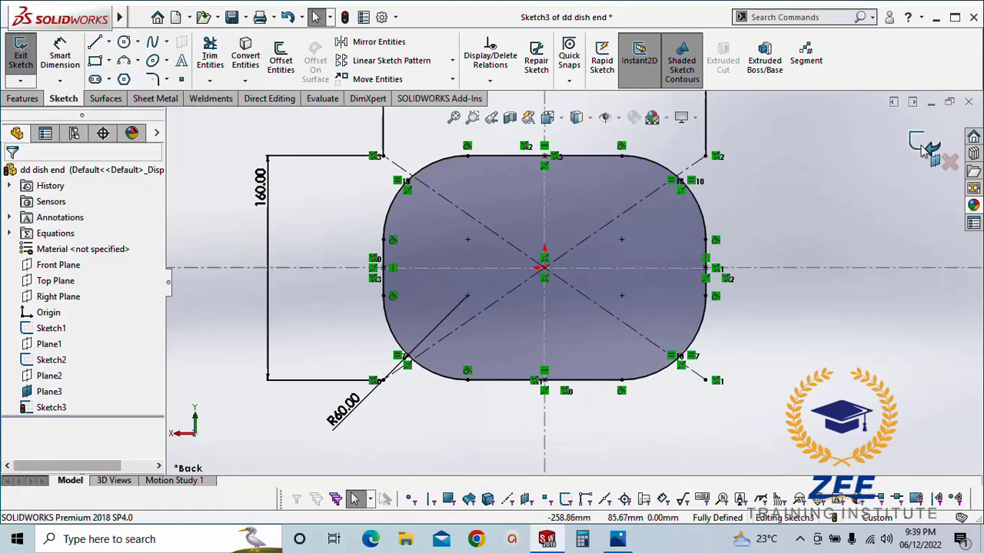
scroll(633, 257, up, 10)
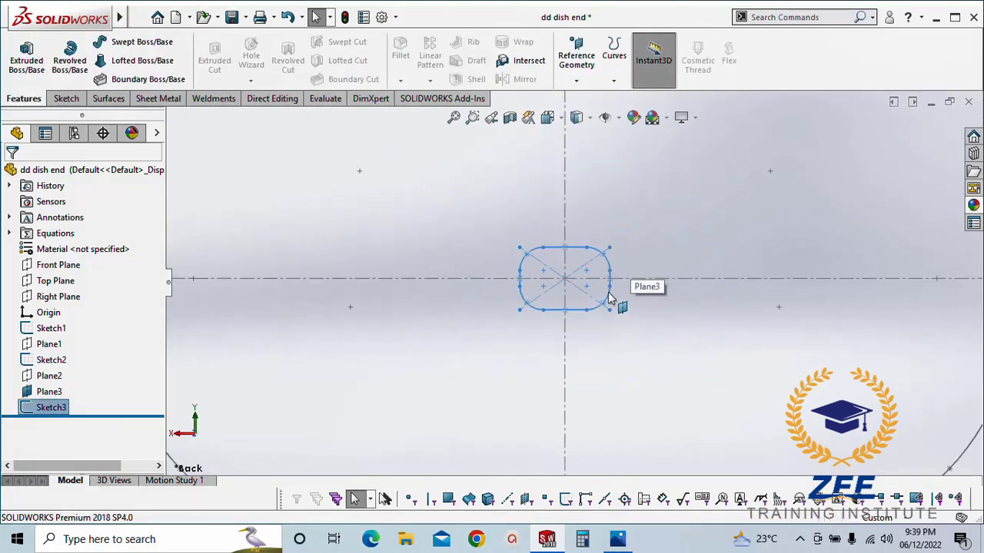
Hide Plane3 so only the sketches are displayed
click(331, 300)
scroll(619, 268, down, 7)
mouse_move(489, 355)
middle_down()
mouse_move(558, 344)
mouse_move(548, 357)
middle_up()
scroll(636, 352, up, 5)
click(70, 389)
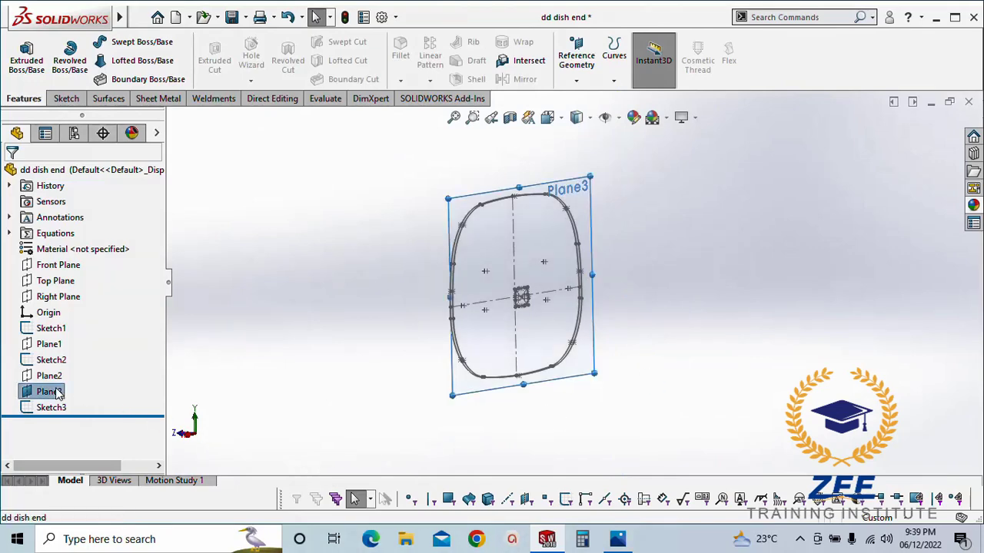
click(91, 368)
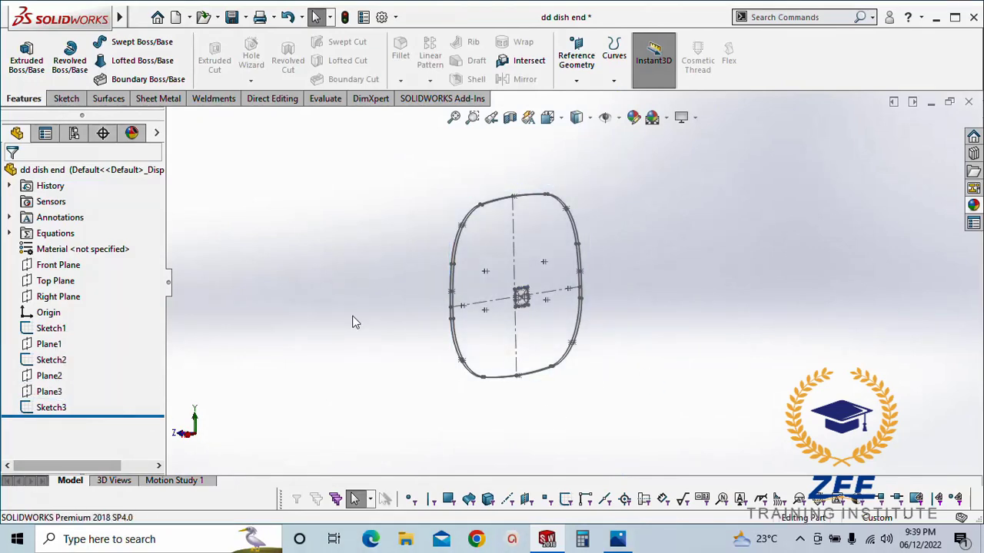
In a new 3D sketch, draw a line about 25 mm long joining the upper-edge midpoints of the two large profiles, and close the sketch
scroll(498, 323, up, 3)
mouse_move(499, 323)
middle_down()
mouse_move(527, 312)
mouse_move(531, 326)
mouse_move(554, 312)
mouse_move(527, 327)
mouse_move(531, 345)
middle_up()
scroll(507, 254, up, 2)
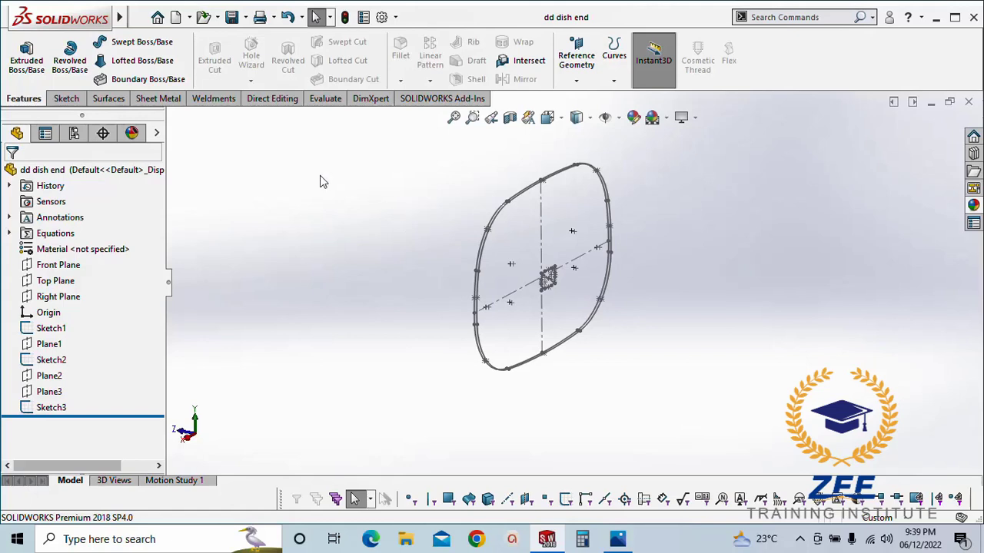
click(67, 98)
click(20, 80)
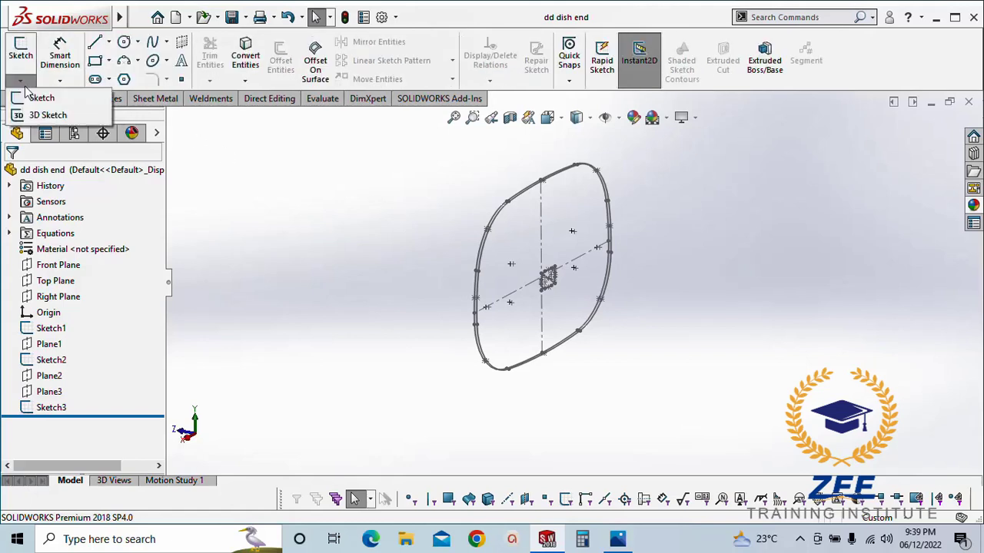
click(47, 112)
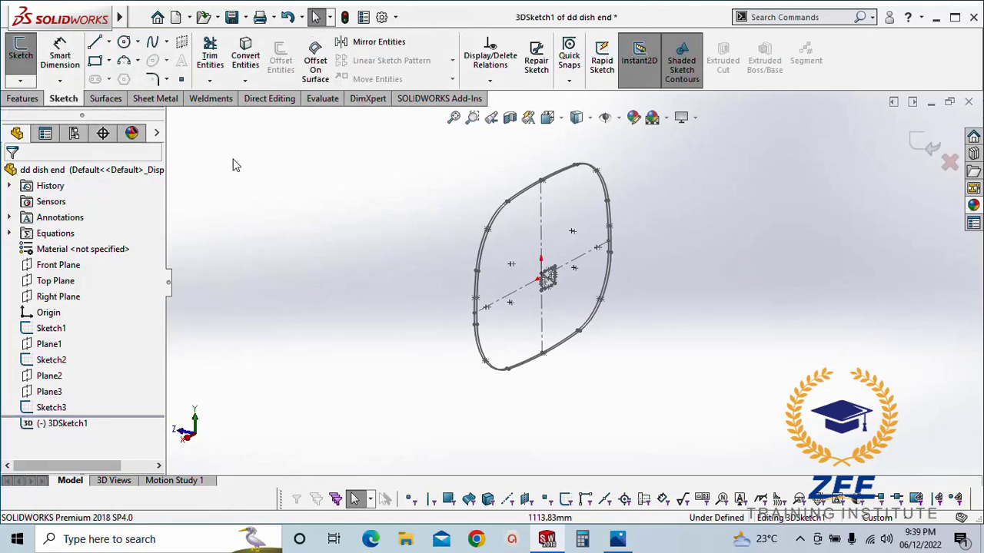
click(96, 43)
scroll(538, 213, down, 8)
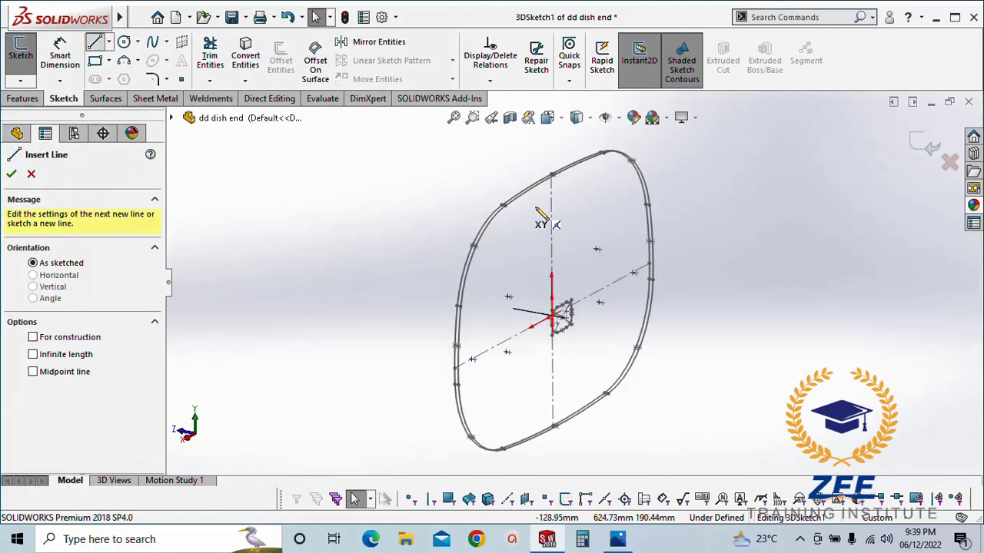
scroll(430, 255, up, 1)
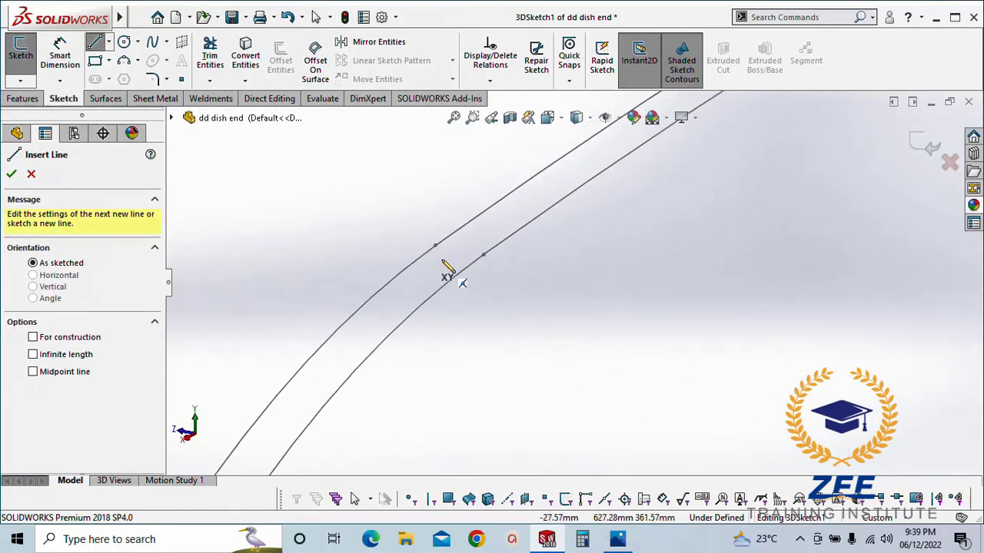
scroll(628, 347, up, 4)
scroll(726, 261, down, 4)
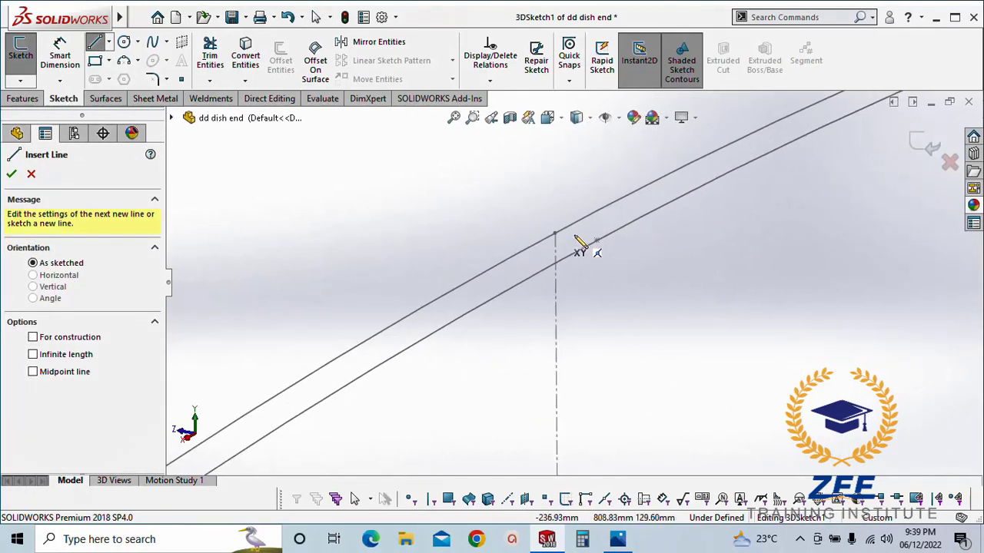
click(554, 233)
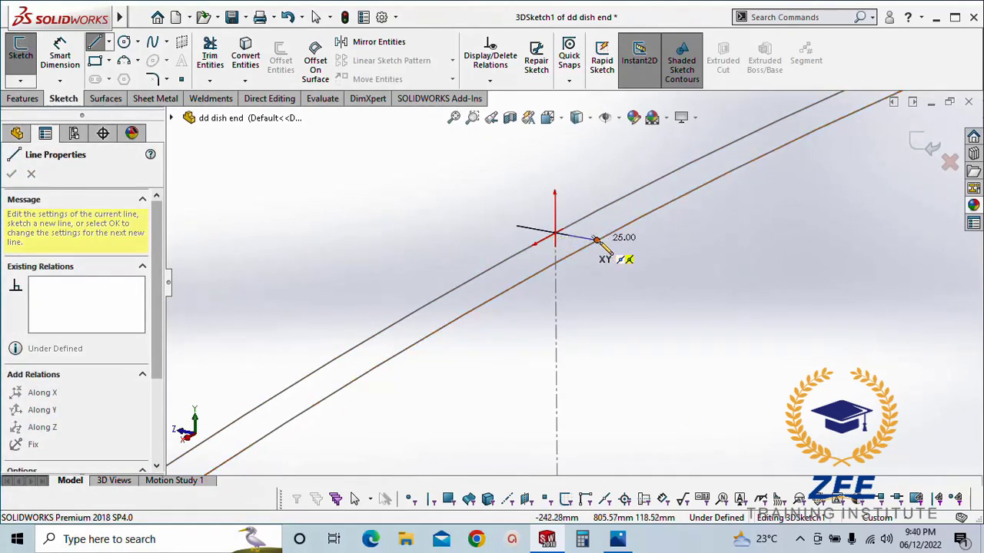
double_click(596, 240)
scroll(661, 308, up, 5)
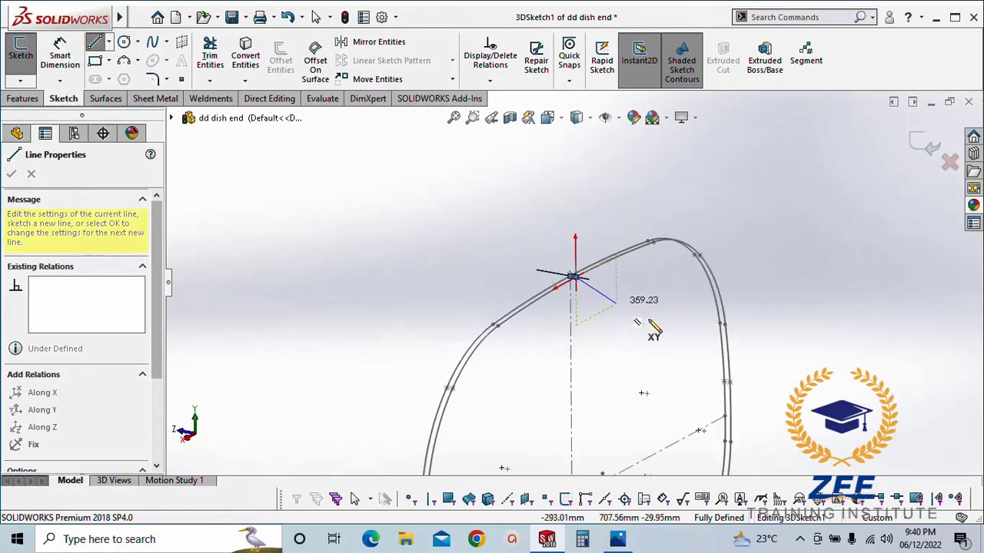
scroll(630, 343, up, 3)
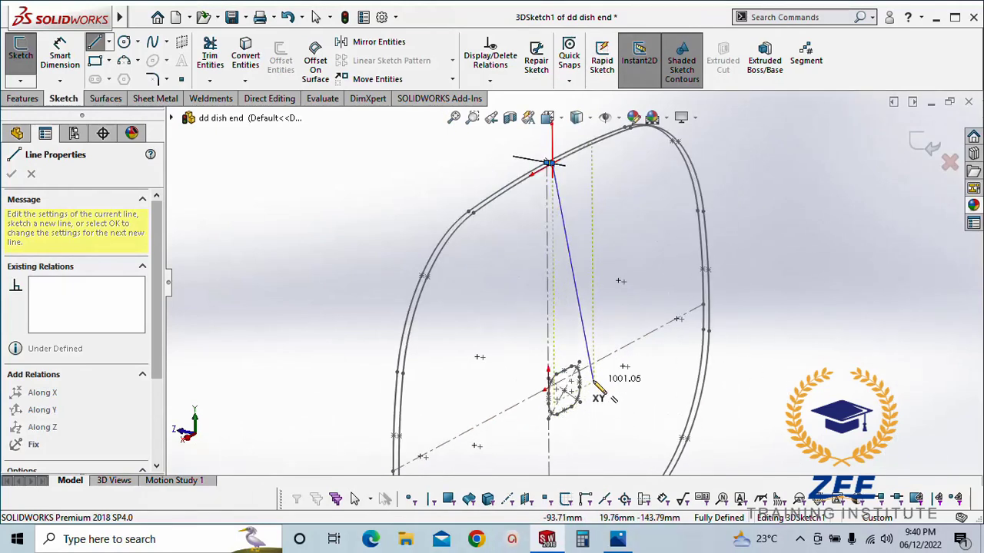
mouse_move(607, 308)
middle_down()
mouse_move(604, 257)
mouse_move(566, 281)
mouse_move(566, 266)
mouse_move(555, 284)
middle_up()
key(Escape)
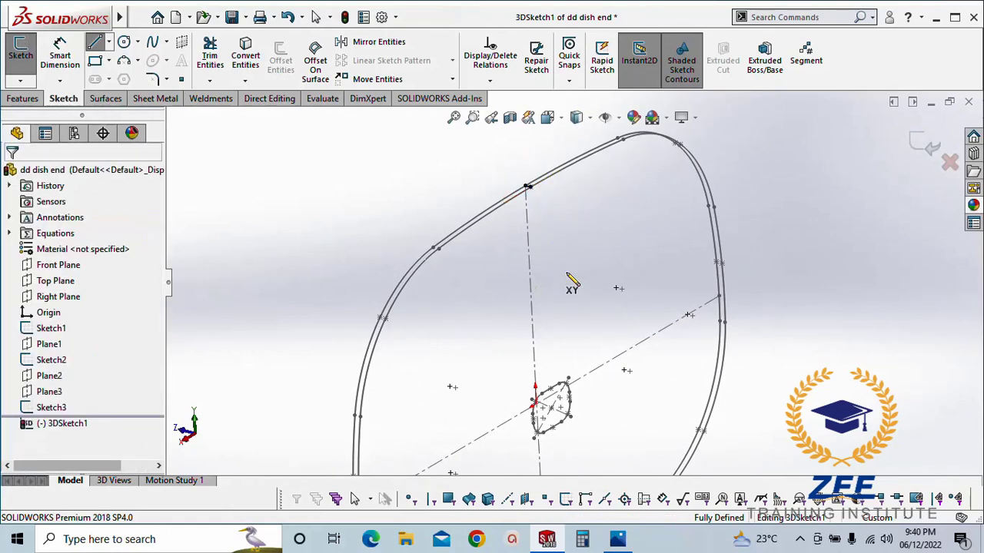
click(925, 148)
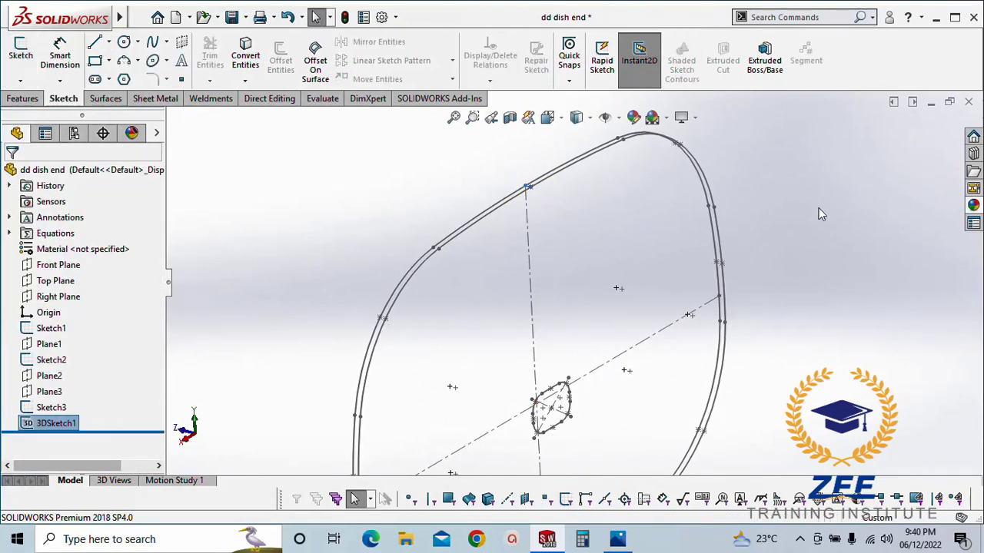
click(49, 391)
mouse_move(309, 266)
middle_down()
mouse_move(314, 259)
mouse_move(309, 287)
middle_up()
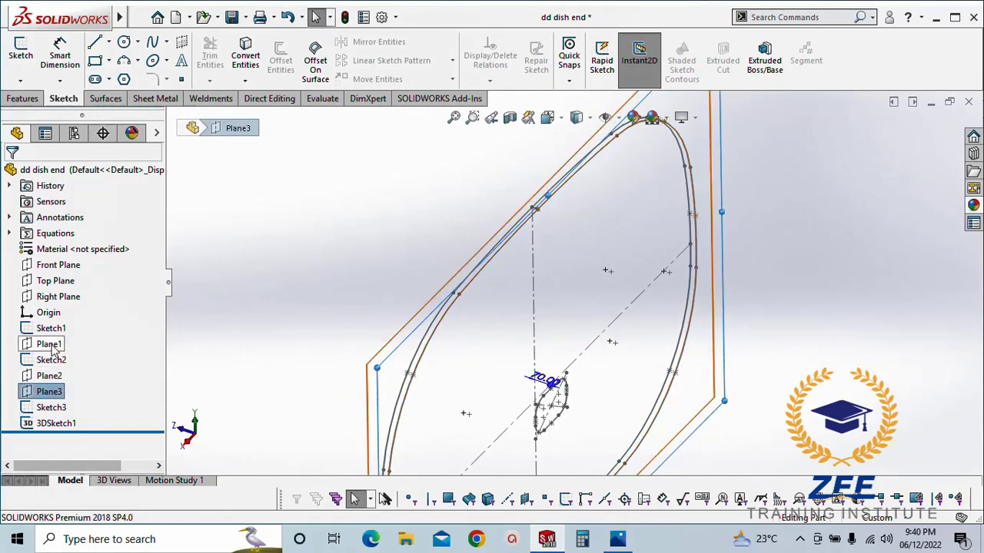
click(50, 376)
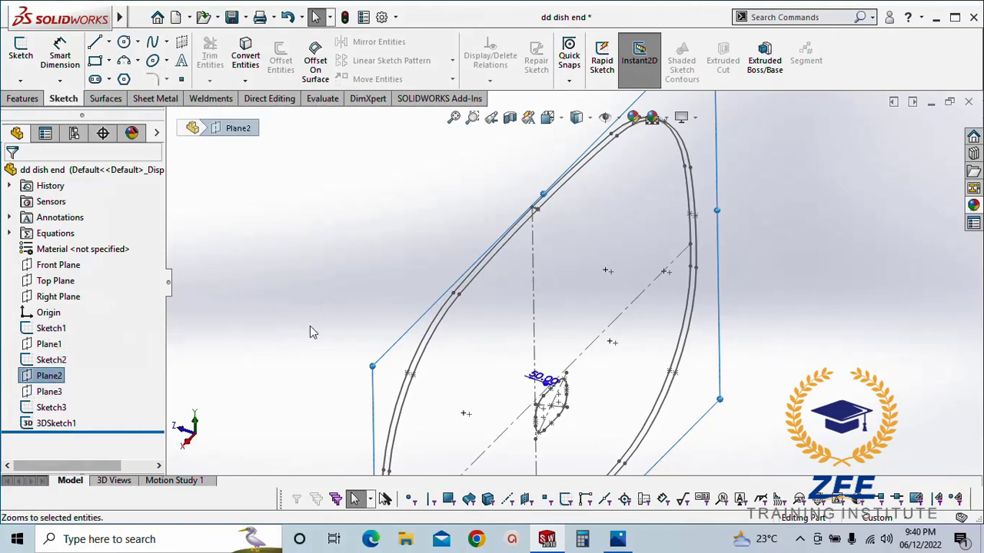
click(365, 241)
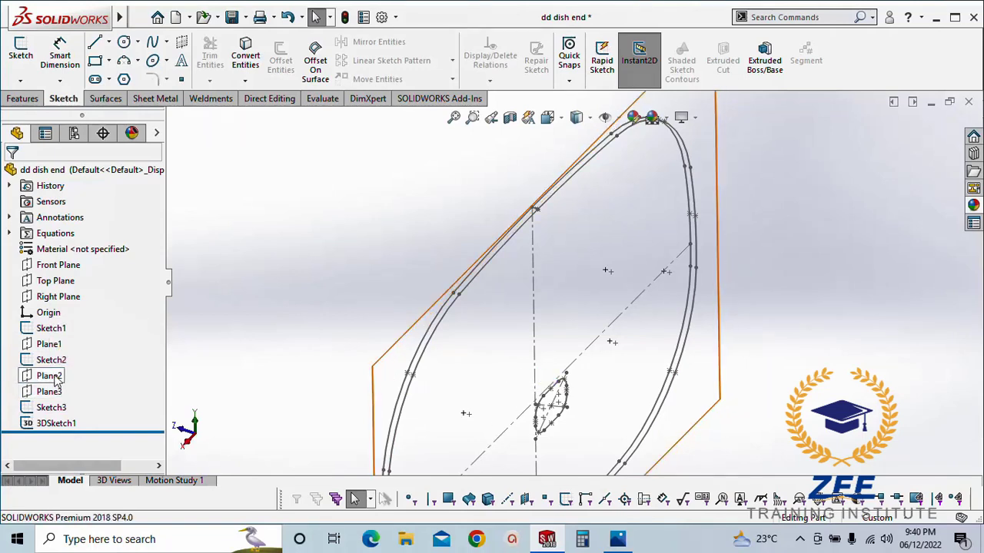
Delete the 3D sketch containing the short connecting line
click(54, 424)
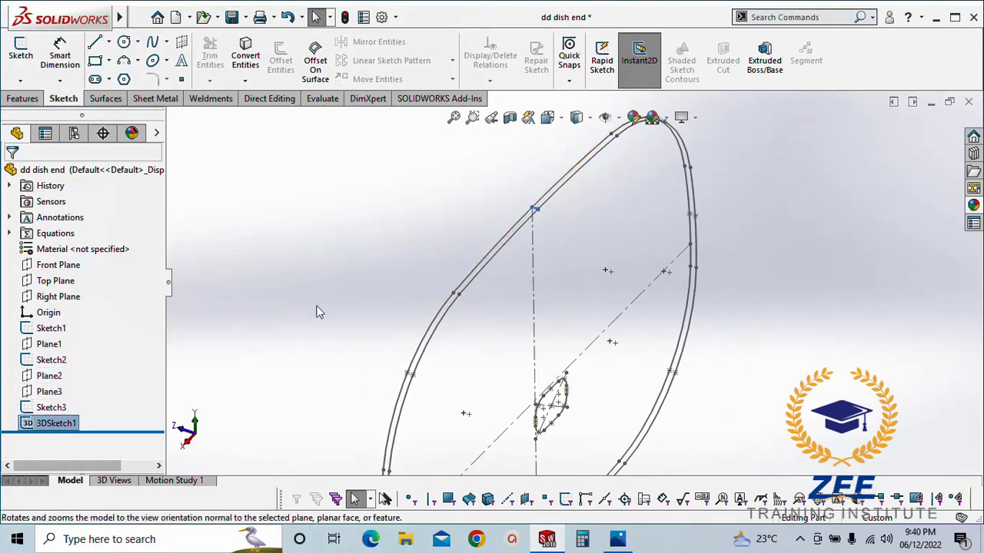
key(Delete)
click(575, 201)
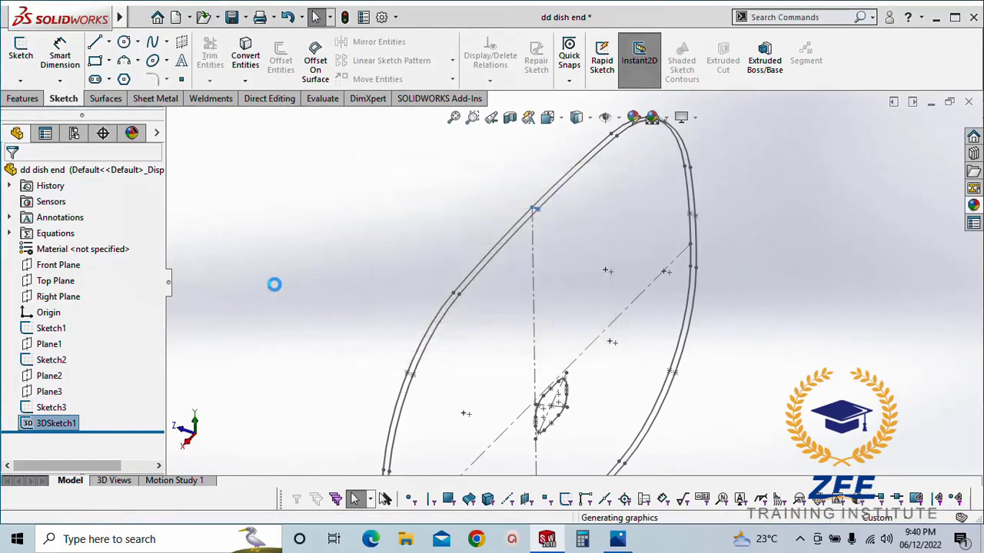
Open a new sketch on Plane2 and convert the Sketch1 outline into it
click(50, 376)
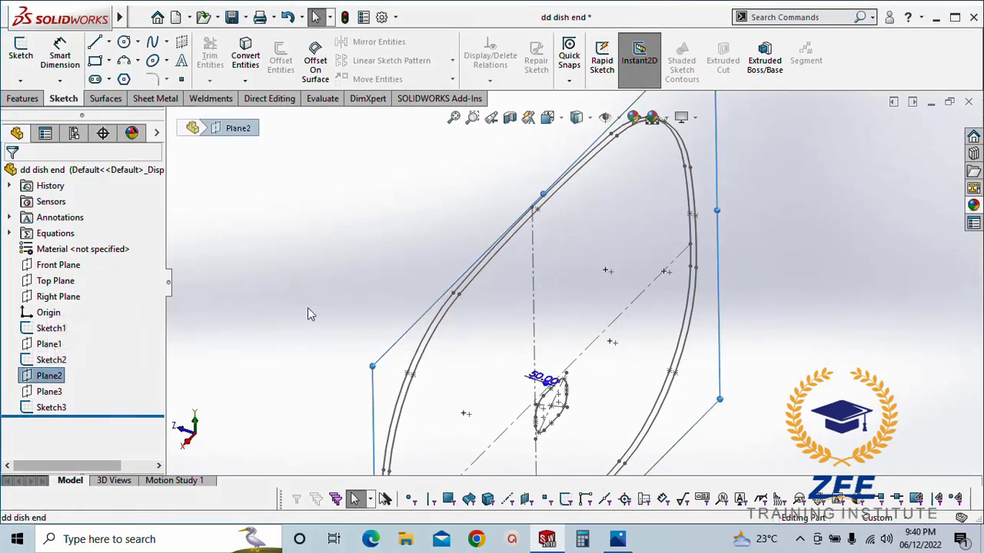
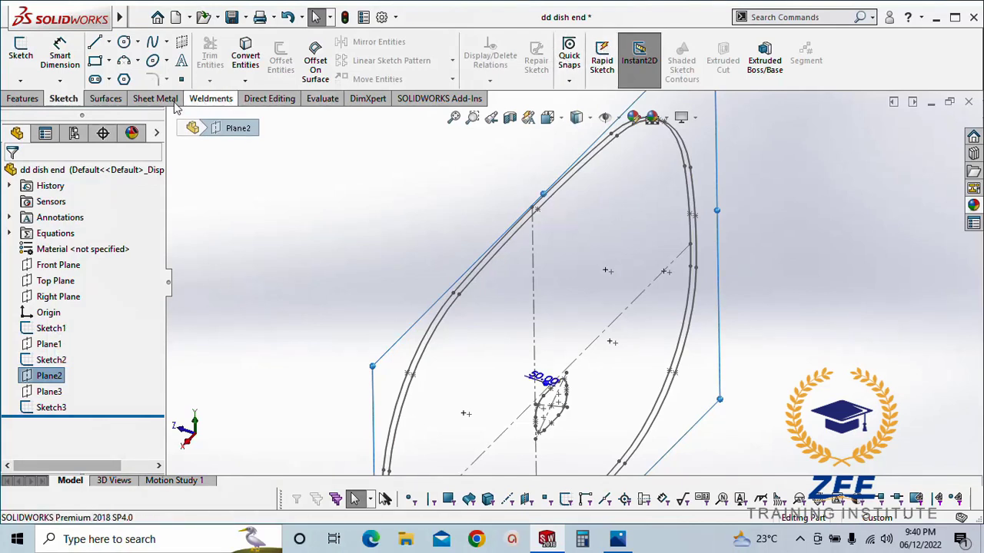
click(23, 99)
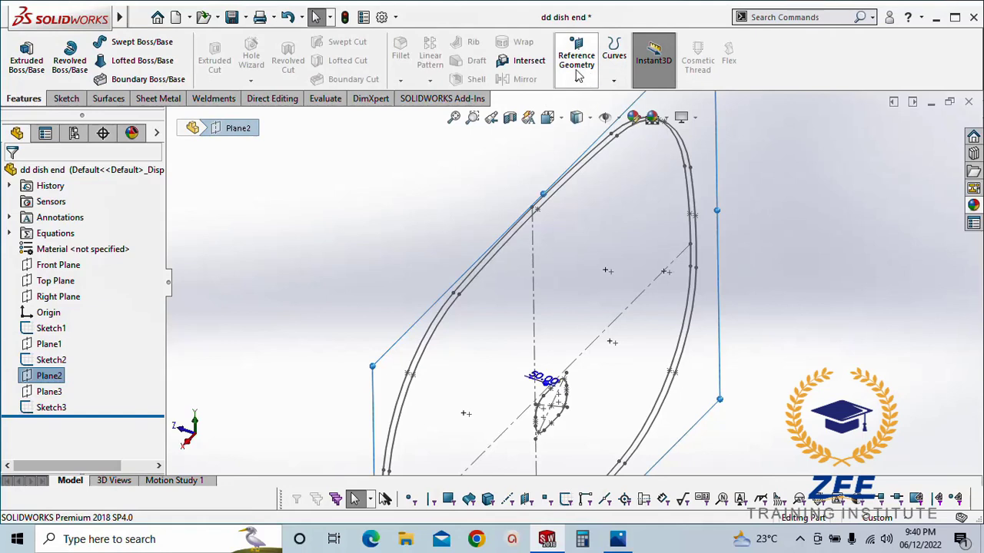
click(47, 375)
click(54, 347)
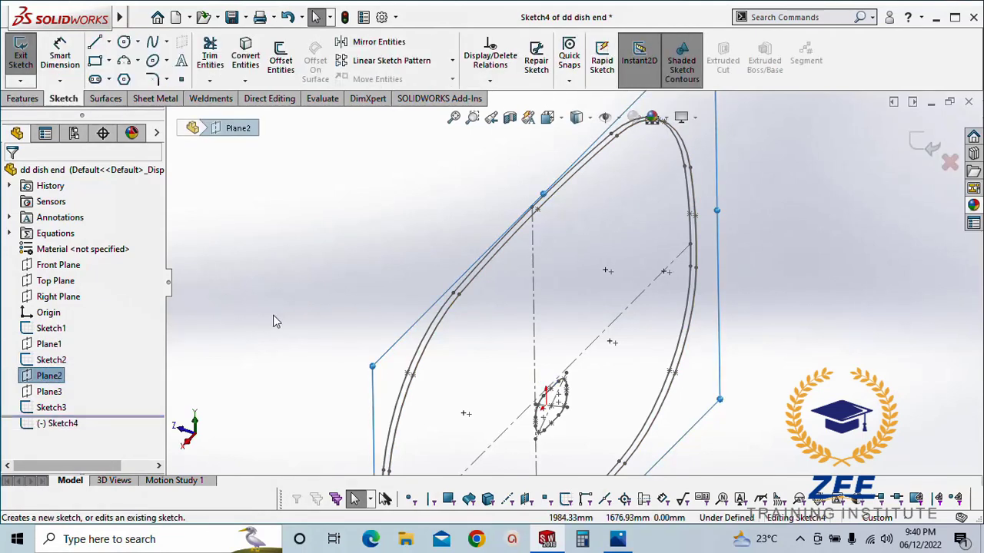
click(52, 329)
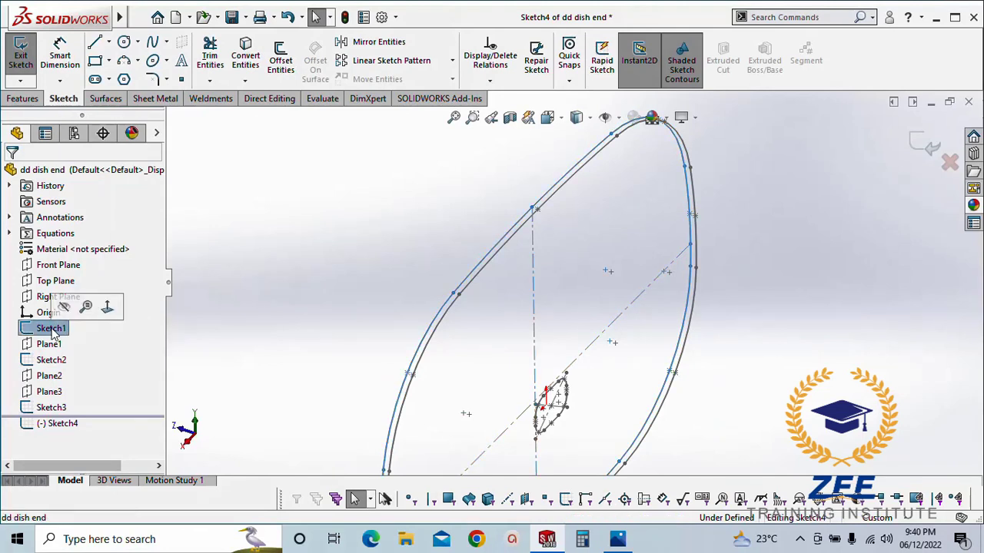
click(246, 60)
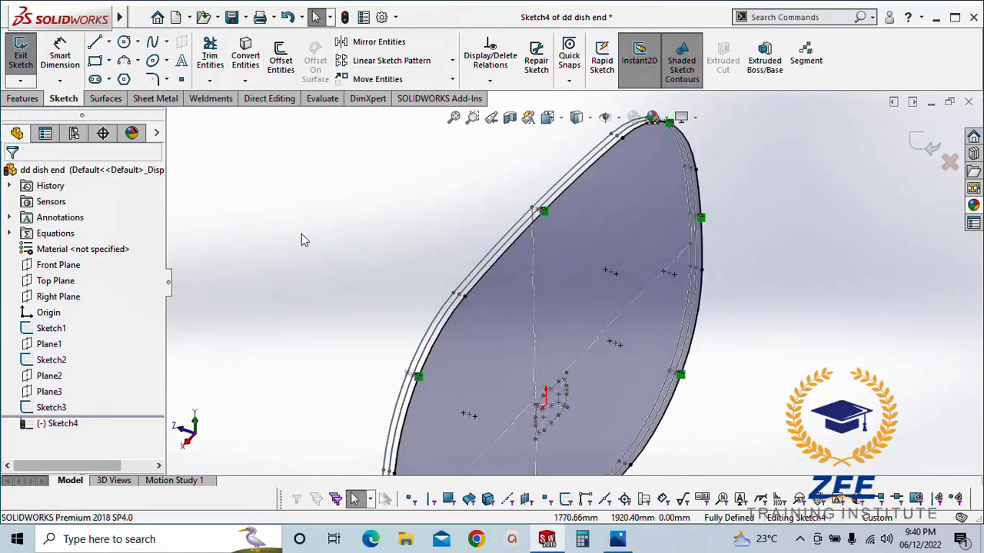
Change all entities of the converted outline to construction geometry
key(ctrl+a)
scroll(149, 359, down, 3)
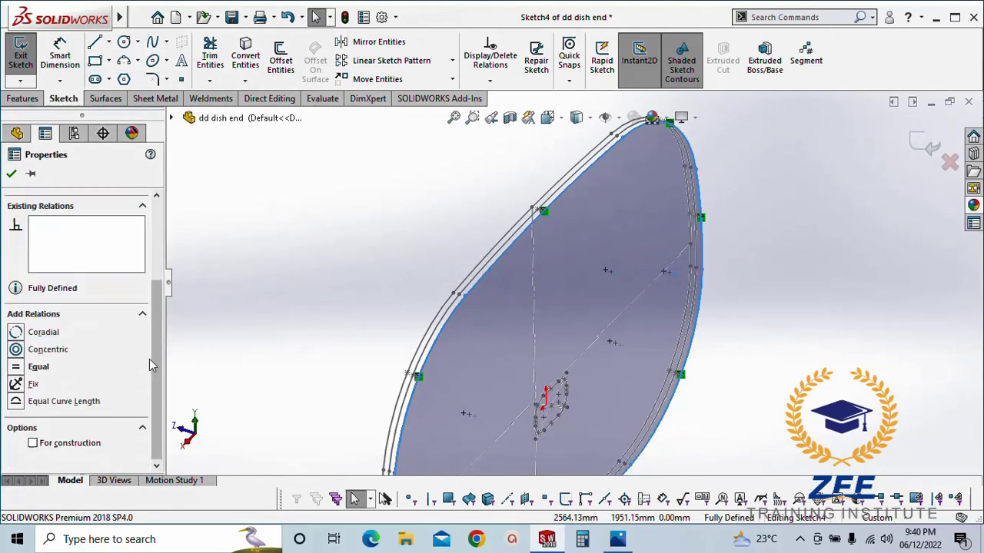
click(33, 443)
click(337, 254)
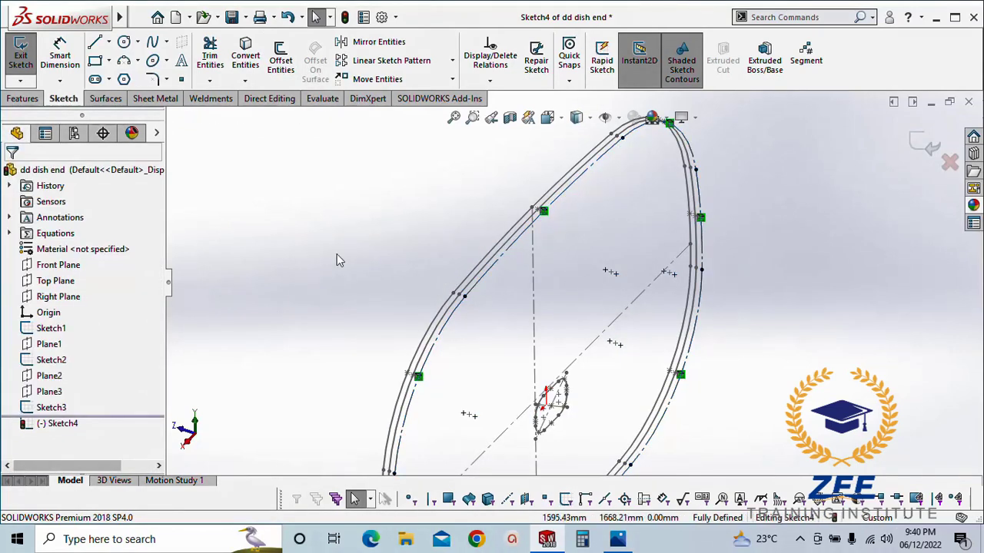
Select the midpoints of Sketch1's straight edges and corner arcs all around the outline and convert them into the Plane2 sketch
scroll(424, 353, down, 6)
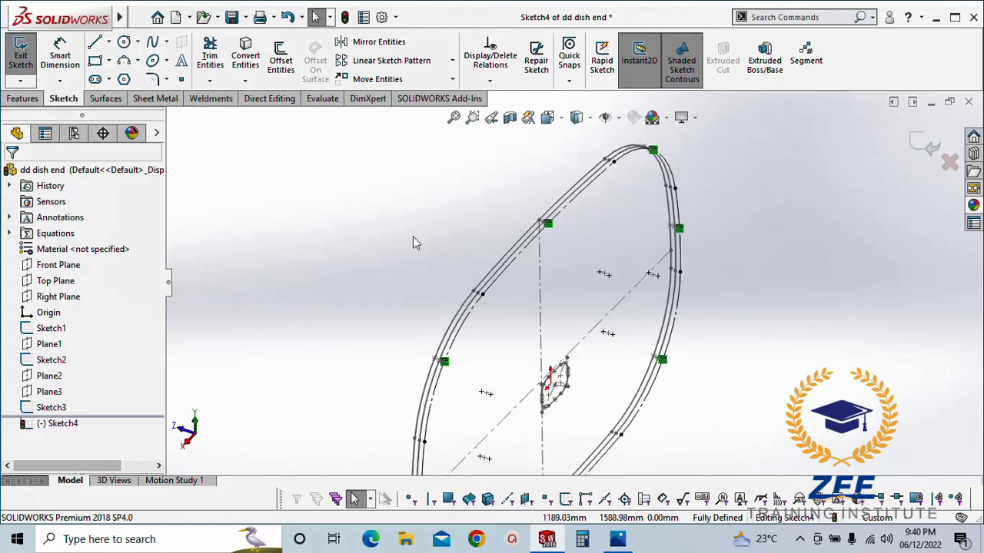
scroll(492, 362, down, 3)
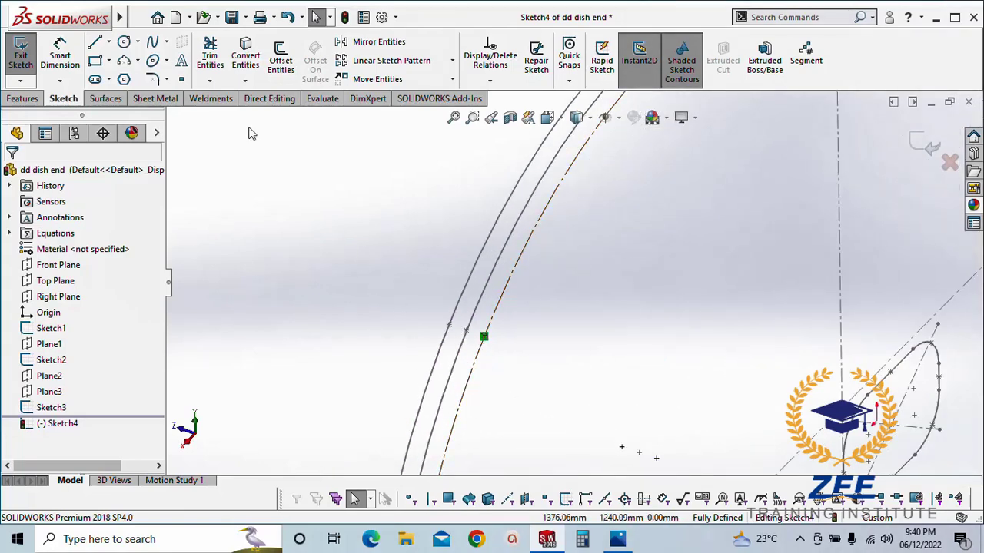
click(449, 325)
scroll(408, 334, up, 3)
ctrl+middle_drag(483, 223, 325, 333)
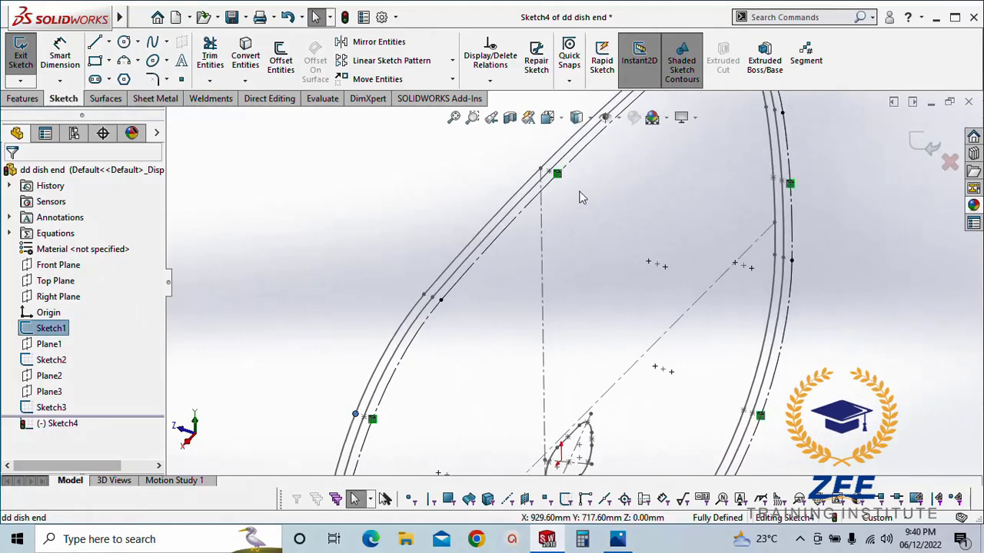
scroll(565, 196, down, 2)
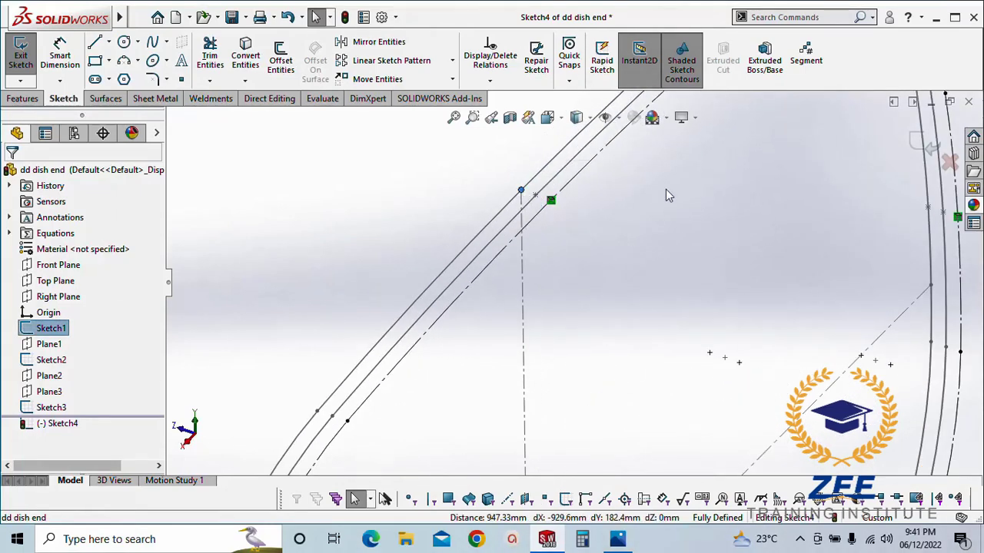
mouse_move(667, 195)
middle_down()
mouse_move(522, 343)
mouse_move(458, 382)
mouse_move(665, 165)
middle_up()
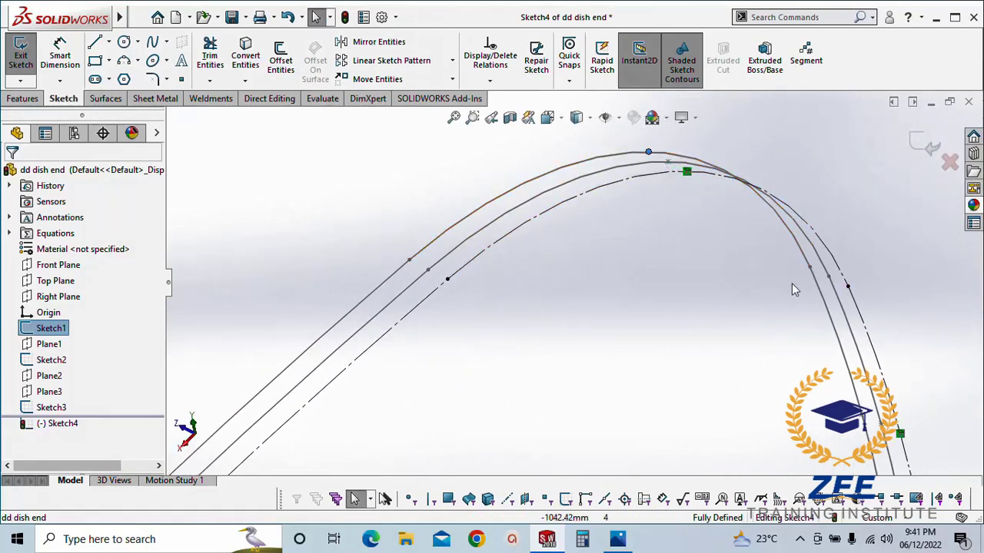
mouse_move(910, 400)
ctrl+middle_down()
mouse_move(899, 358)
mouse_move(861, 311)
ctrl+middle_up()
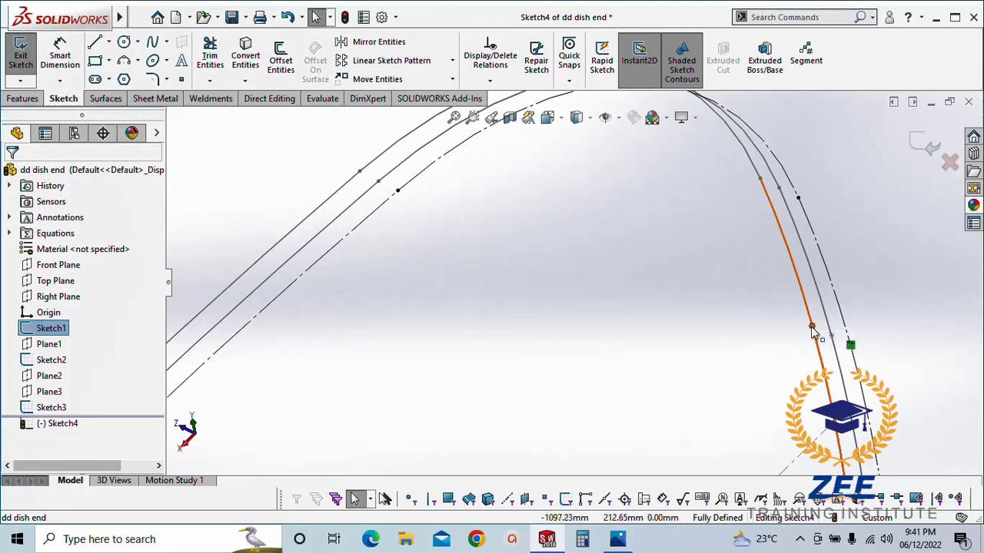
mouse_move(813, 330)
ctrl+middle_down()
mouse_move(753, 345)
mouse_move(681, 383)
mouse_move(769, 185)
mouse_move(695, 313)
mouse_move(632, 318)
mouse_move(557, 402)
mouse_move(560, 392)
mouse_move(528, 395)
mouse_move(619, 314)
mouse_move(566, 233)
mouse_move(461, 402)
mouse_move(453, 318)
ctrl+middle_up()
scroll(574, 350, down, 3)
ctrl+click(584, 294)
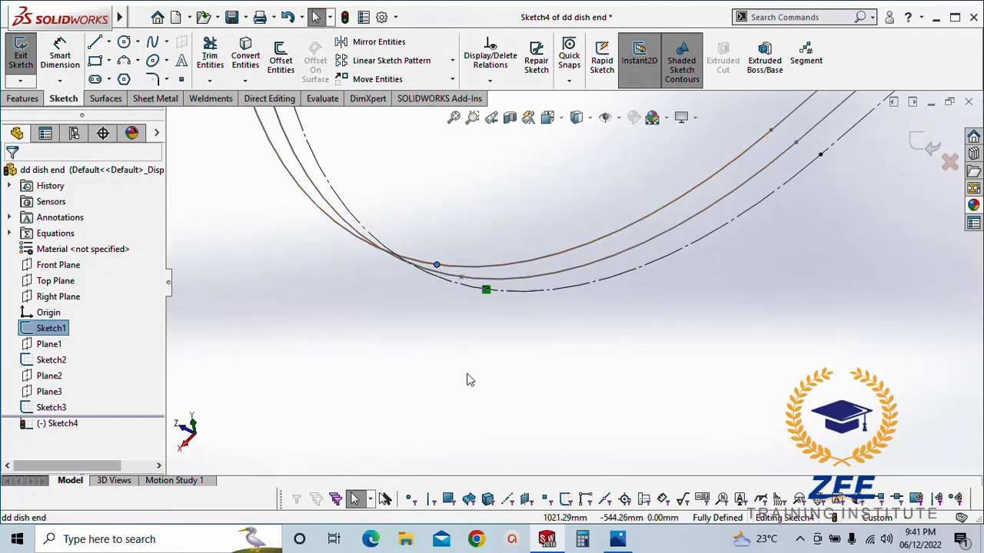
mouse_move(470, 380)
middle_down()
mouse_move(469, 266)
mouse_move(405, 340)
middle_up()
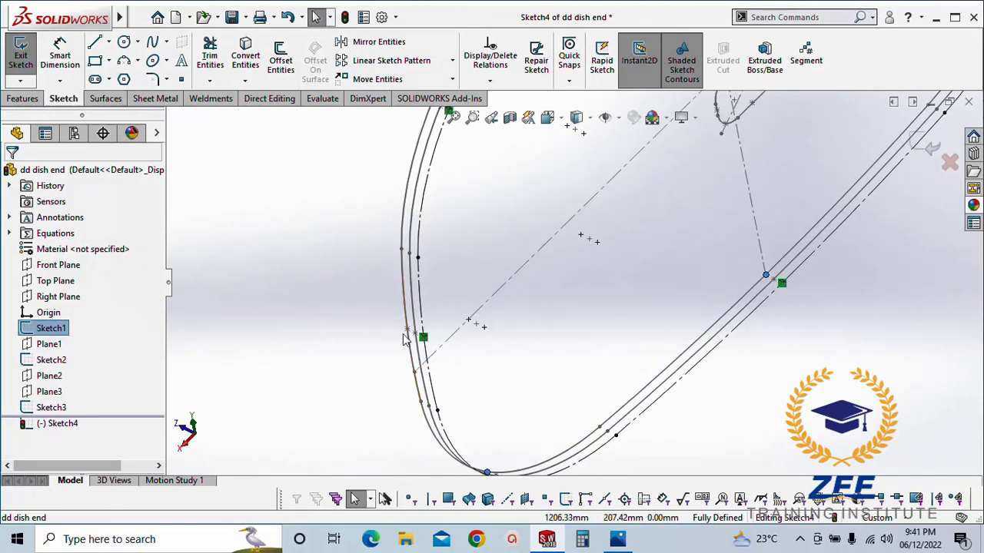
scroll(408, 342, down, 2)
scroll(393, 361, up, 7)
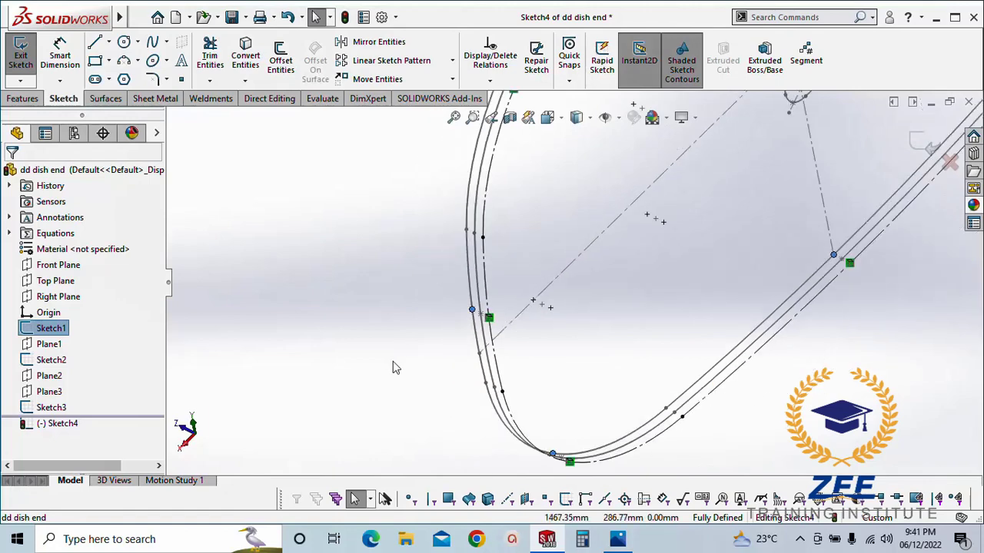
click(243, 60)
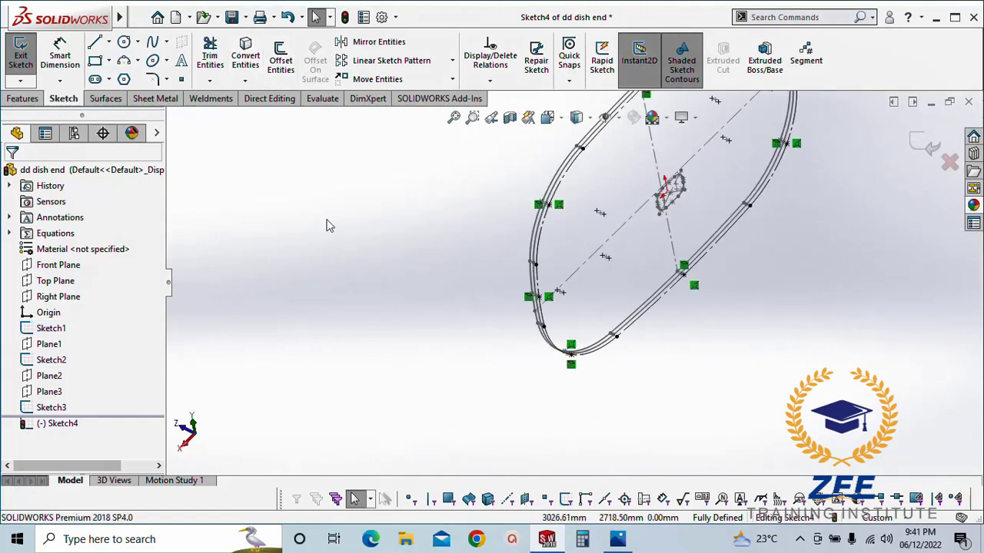
Close the Plane2 sketch and save the part
ctrl+middle_drag(452, 199, 333, 304)
scroll(571, 162, down, 3)
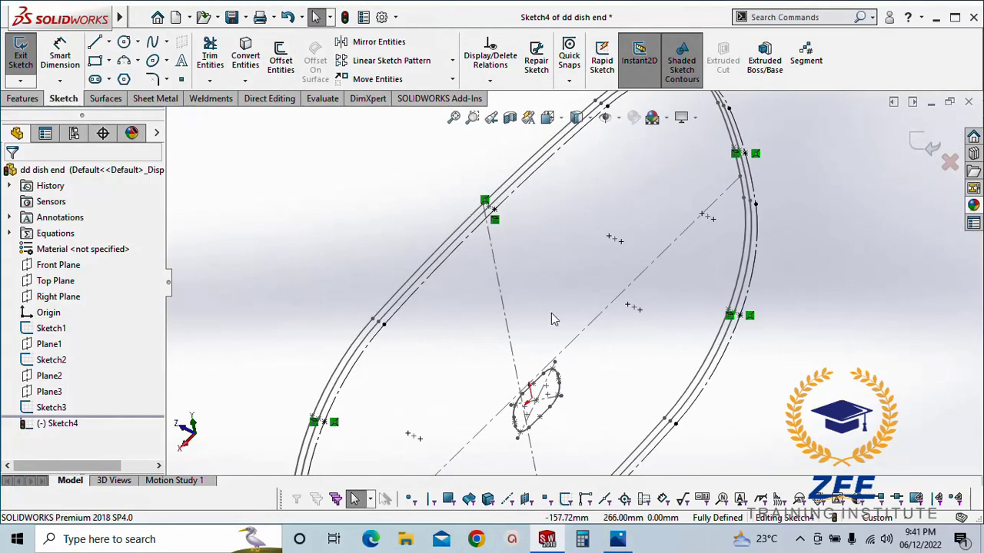
scroll(551, 313, up, 3)
scroll(551, 312, down, 2)
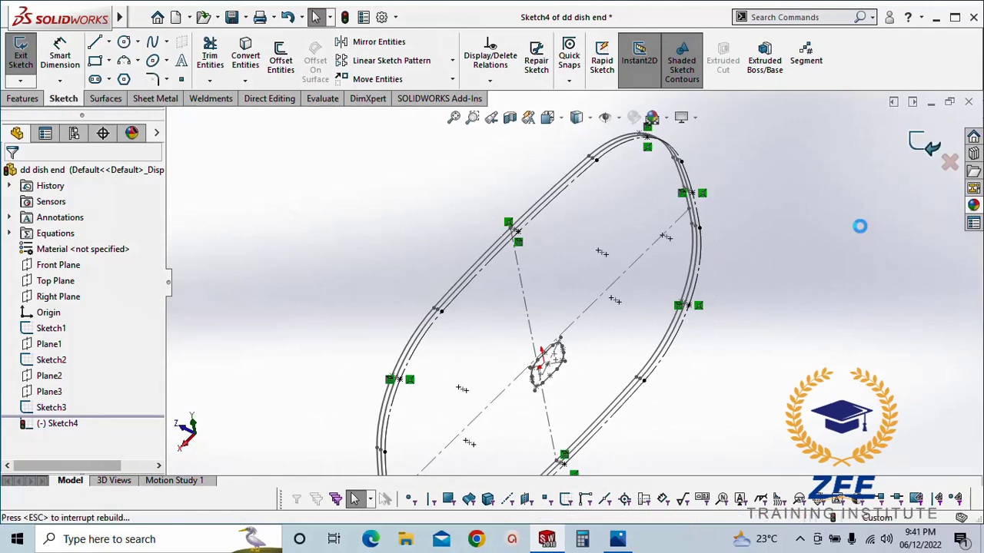
key(ctrl+s)
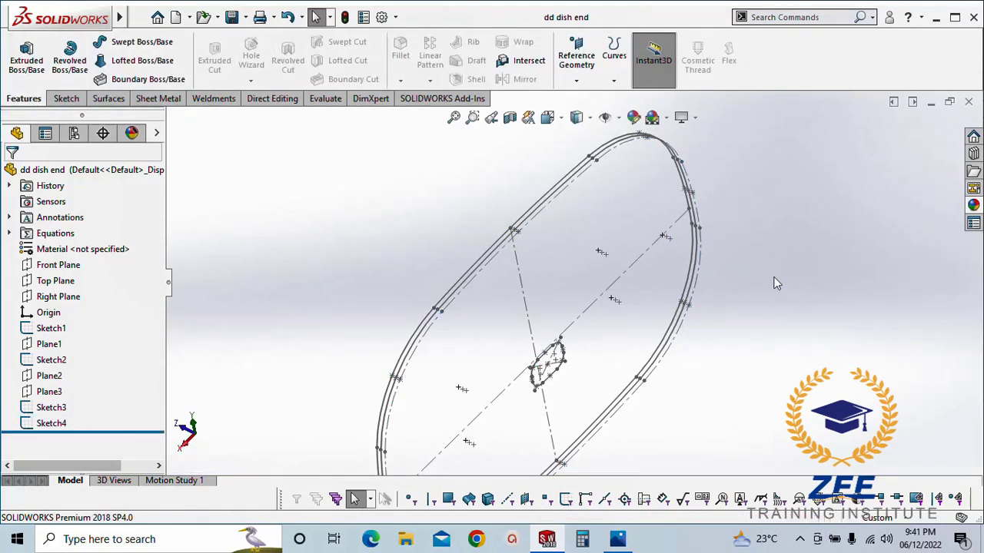
In a new 3D sketch, draw connected lines from Sketch1's upper-edge midpoint through the matching Plane2 midpoint to the small profile's upper-edge midpoint
scroll(551, 316, up, 1)
ctrl+middle_drag(544, 326, 601, 242)
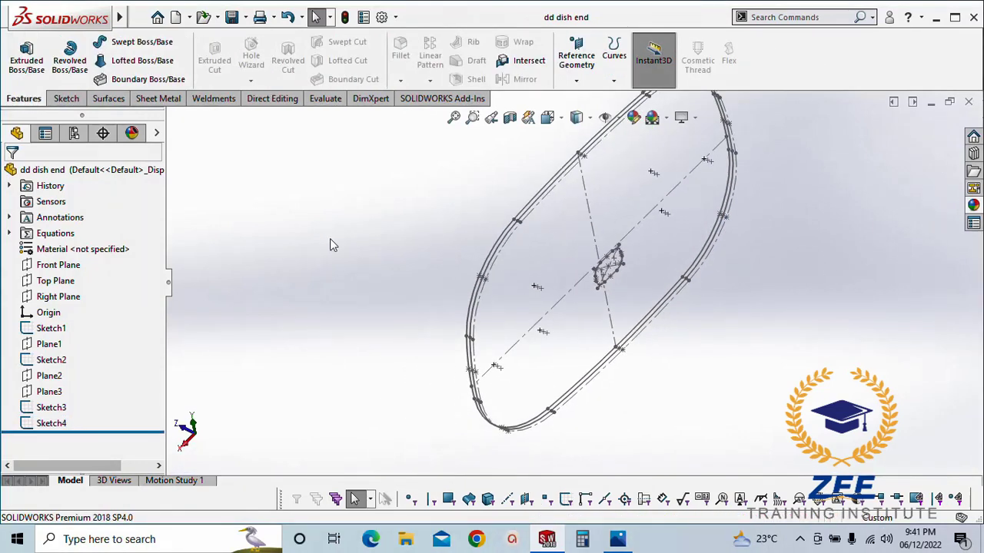
click(65, 99)
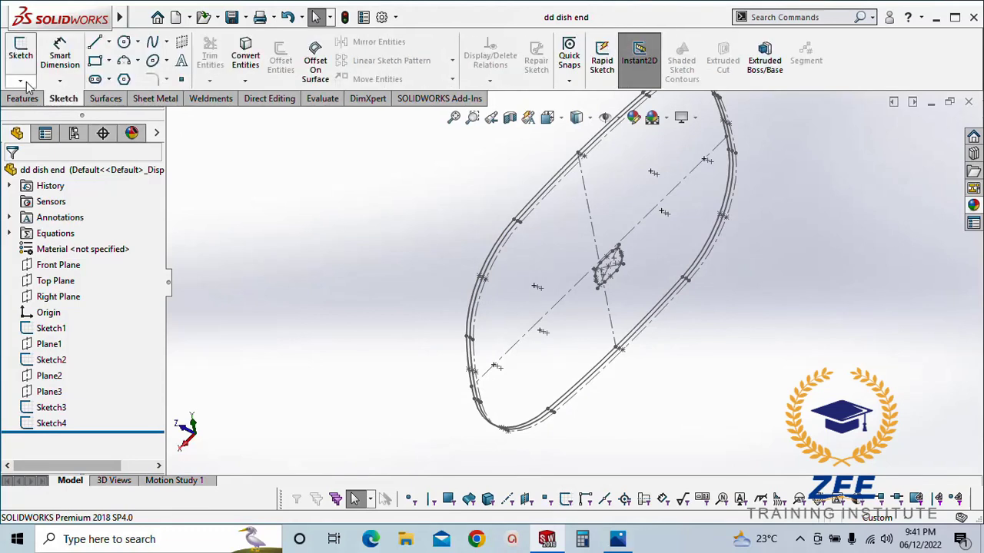
click(21, 81)
click(38, 114)
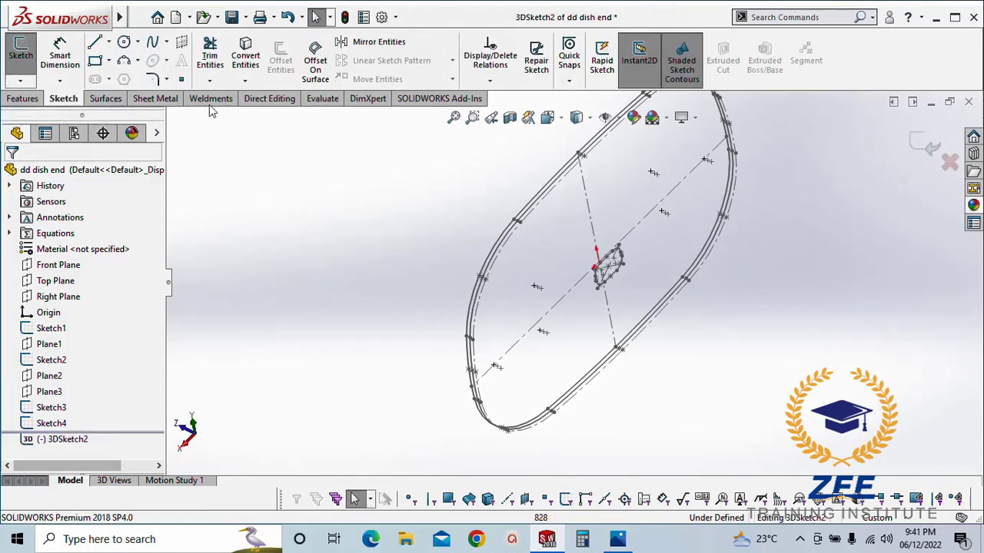
click(96, 45)
scroll(588, 211, down, 8)
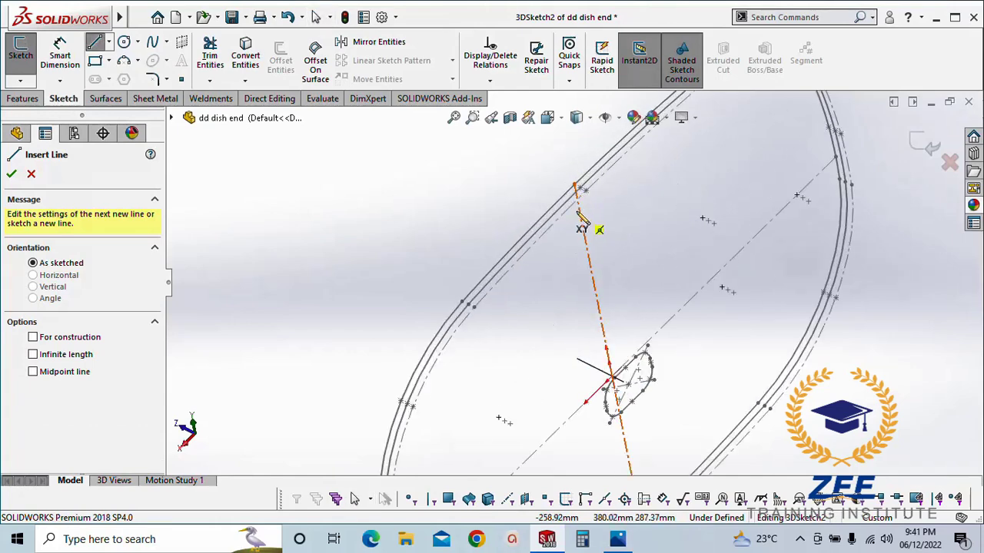
click(574, 189)
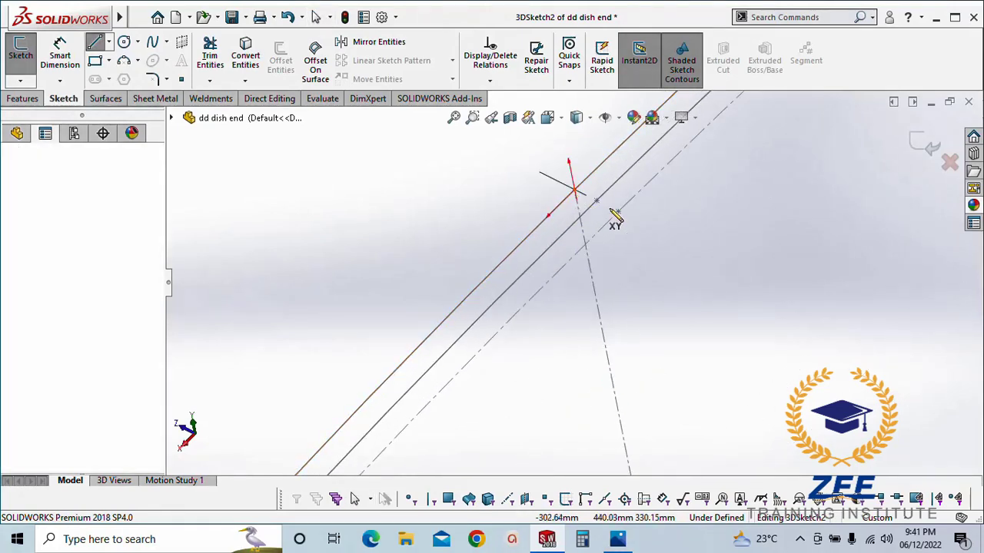
scroll(686, 323, up, 3)
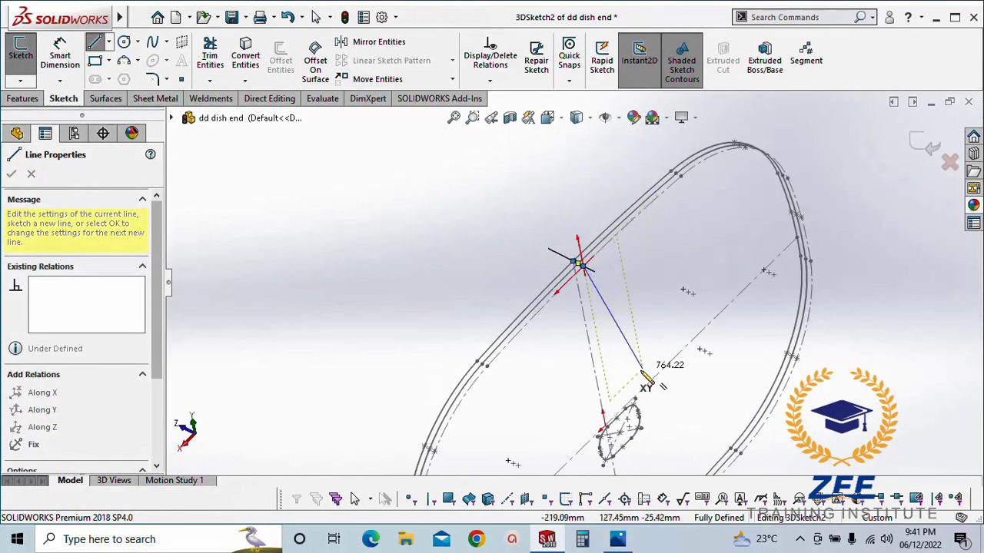
scroll(636, 400, down, 5)
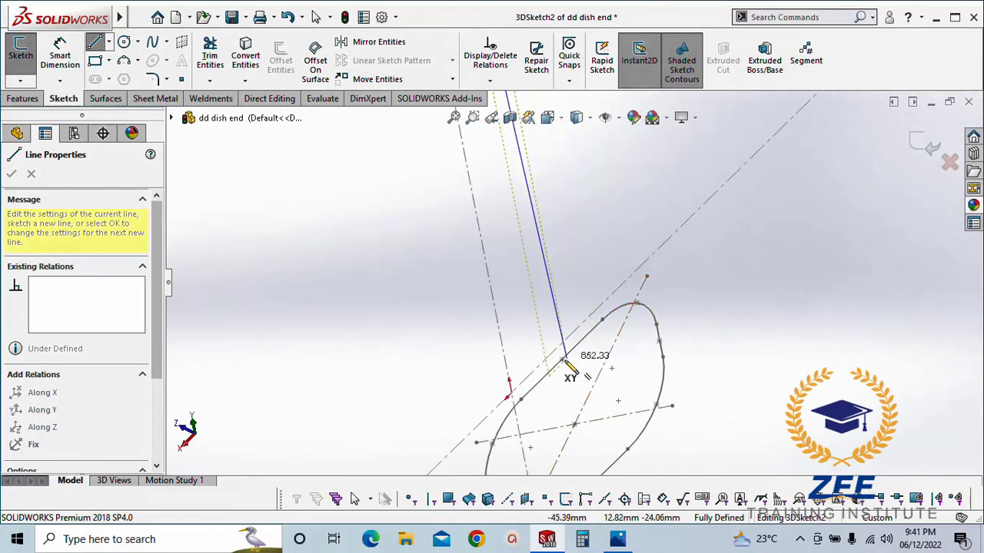
double_click(732, 332)
Draw connected lines from the large outline's upper-edge end through the matching Plane2 endpoint to the small profile's upper-edge end
scroll(678, 297, up, 5)
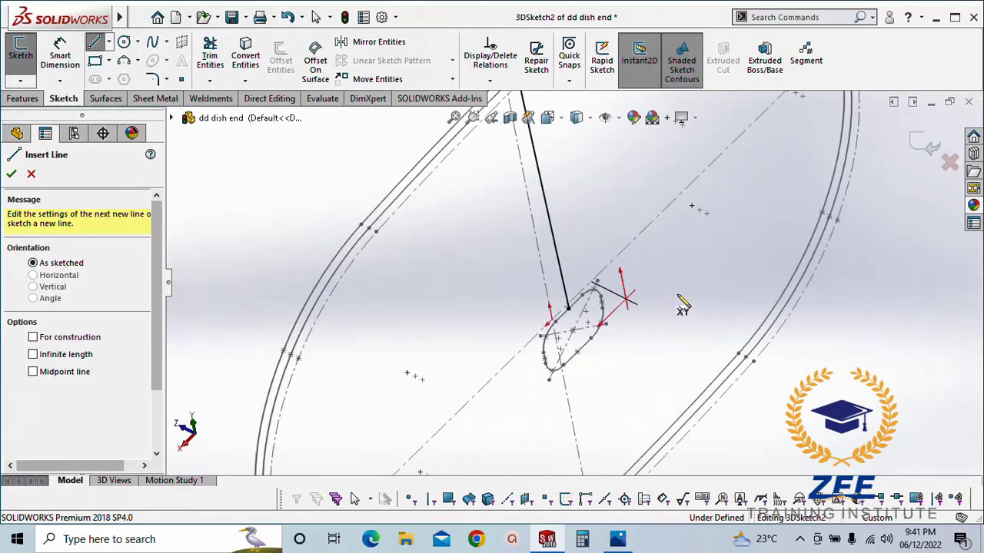
scroll(462, 256, down, 5)
scroll(496, 269, down, 1)
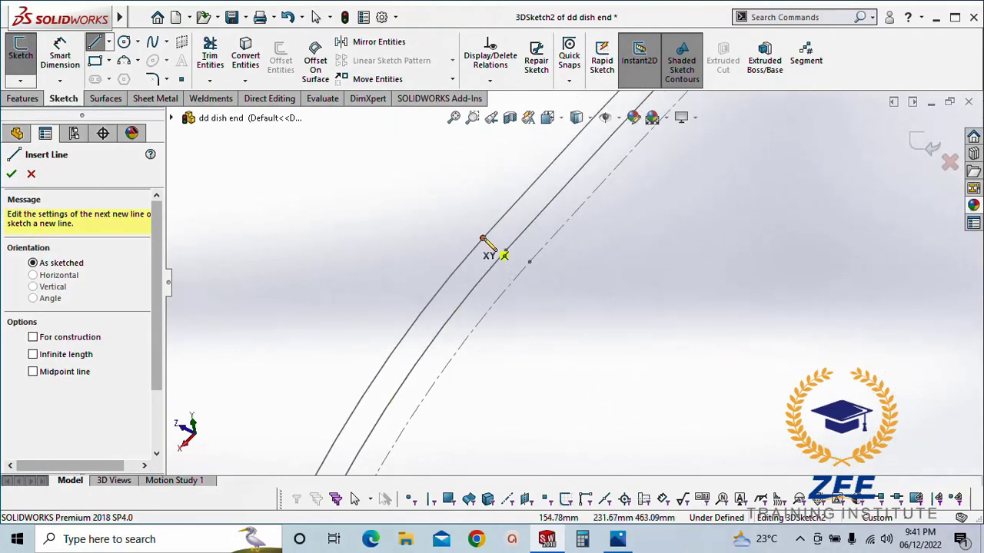
click(484, 246)
scroll(652, 322, up, 3)
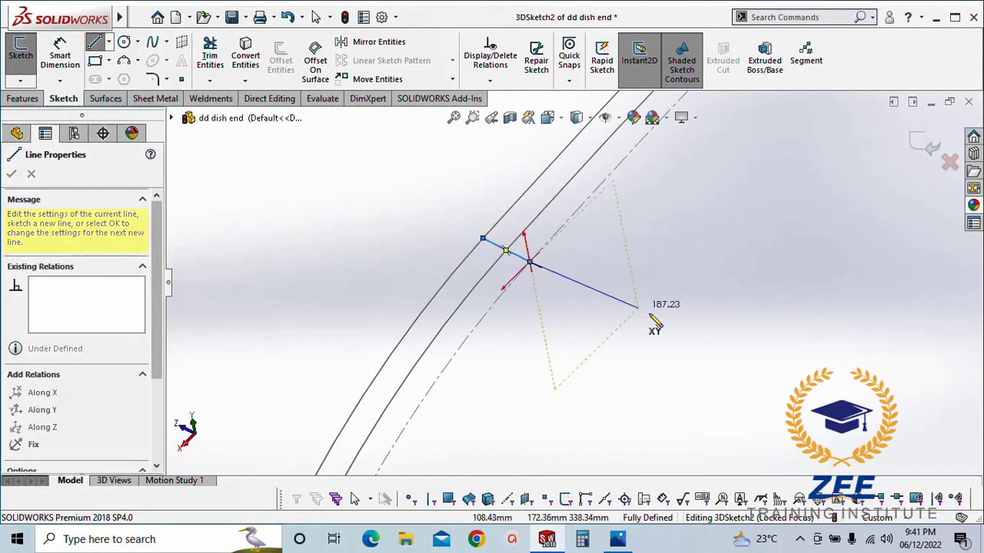
scroll(669, 341, down, 3)
scroll(607, 323, down, 2)
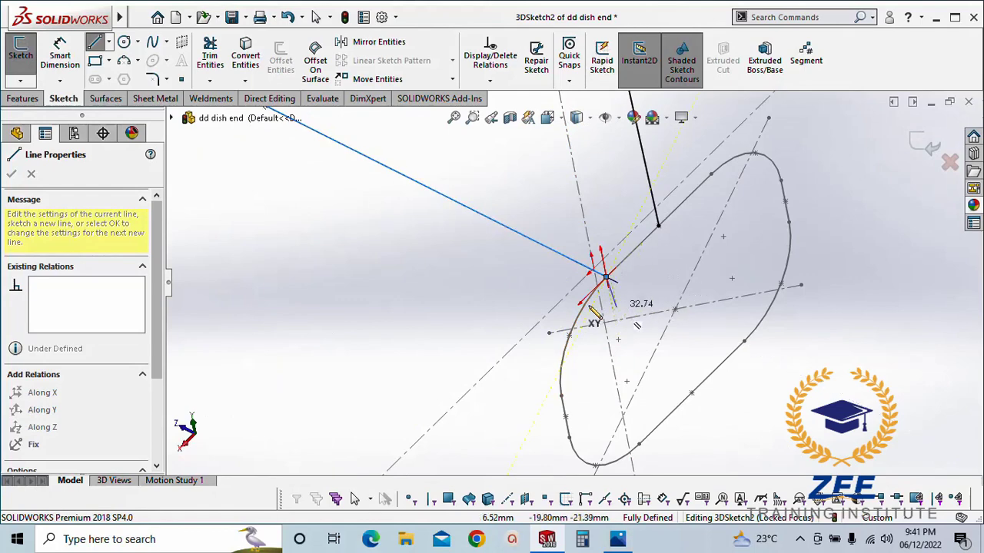
double_click(474, 283)
Draw a 50 mm line from the large outline's upper corner-arc midpoint to Plane2, and continue it to the small profile's matching arc midpoint
scroll(496, 309, up, 5)
scroll(423, 308, down, 5)
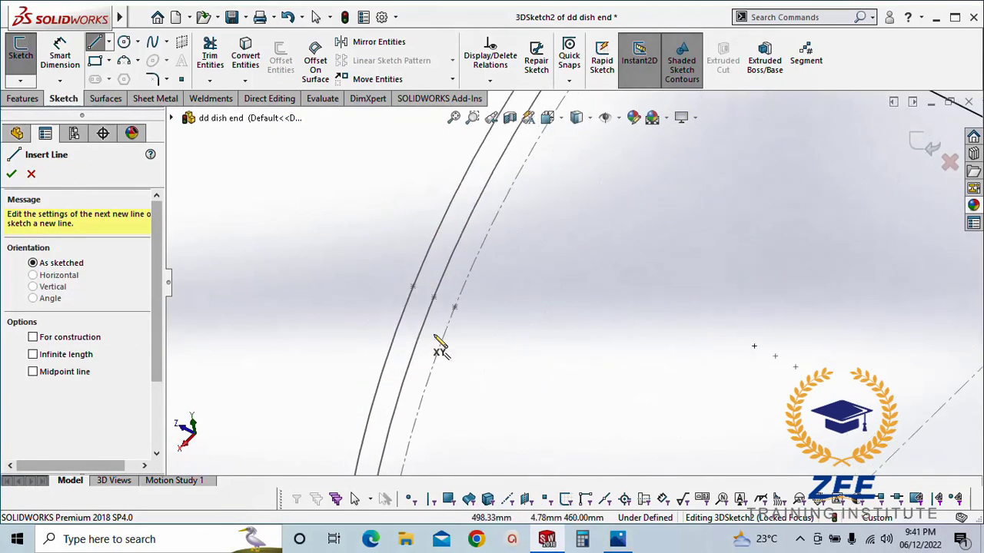
click(414, 289)
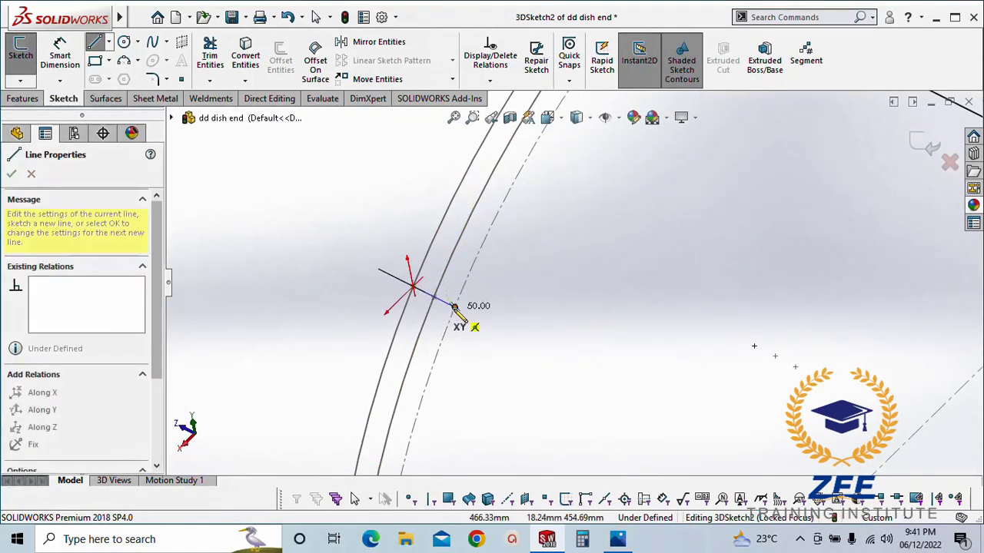
scroll(461, 303, up, 3)
scroll(718, 265, down, 3)
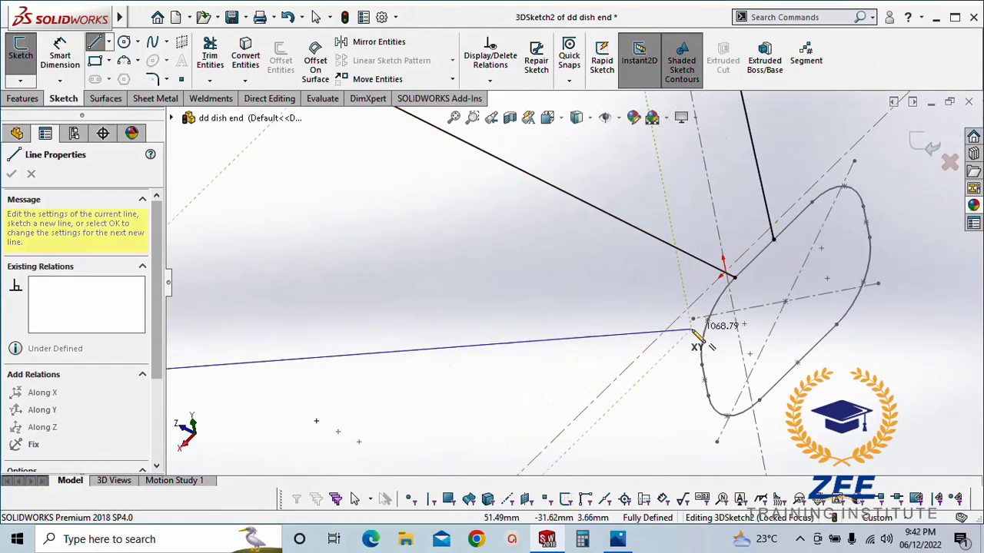
click(701, 312)
key(Escape)
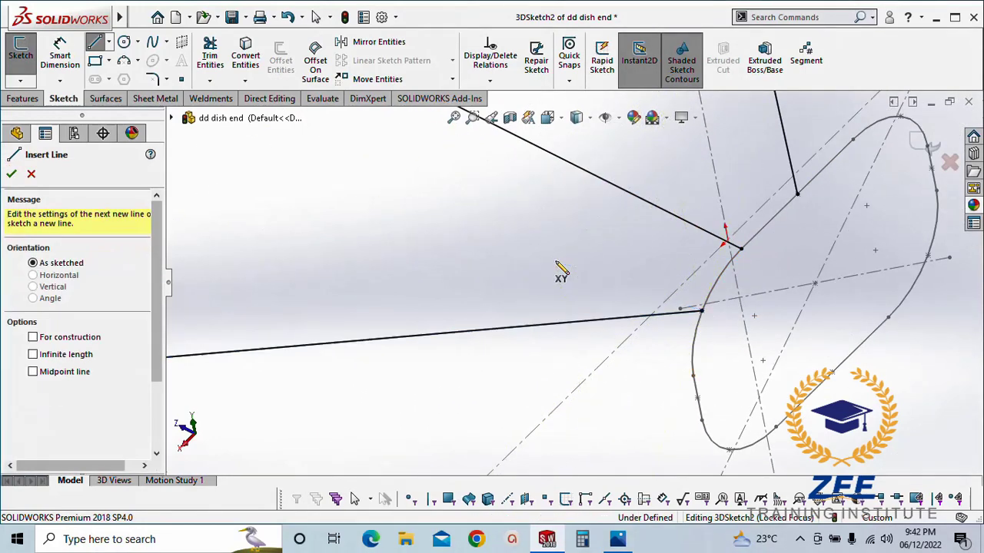
Draw connected lines from the lower end of the small profile's upper corner arc through the matching Plane2 endpoint to the Sketch1 outline
click(693, 377)
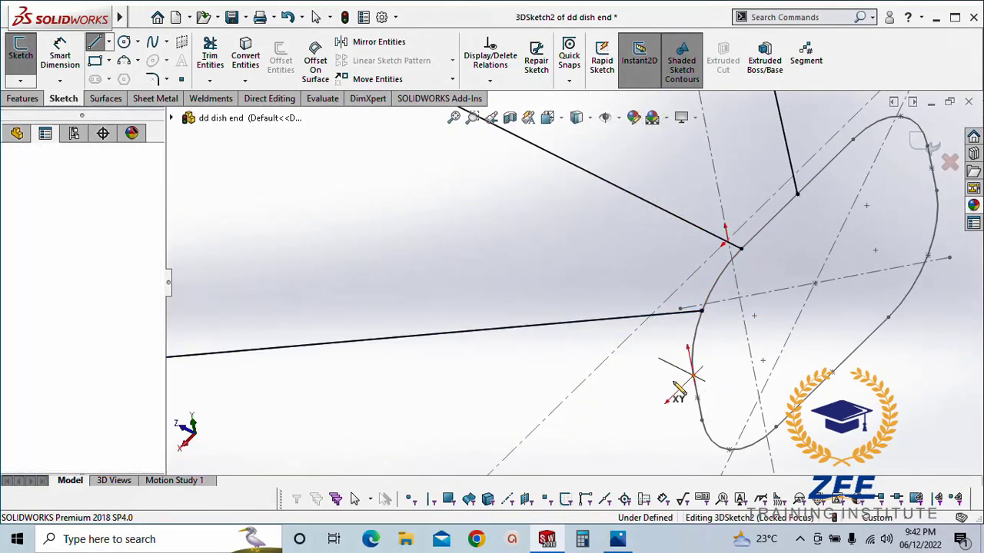
scroll(592, 390, up, 4)
scroll(415, 398, down, 4)
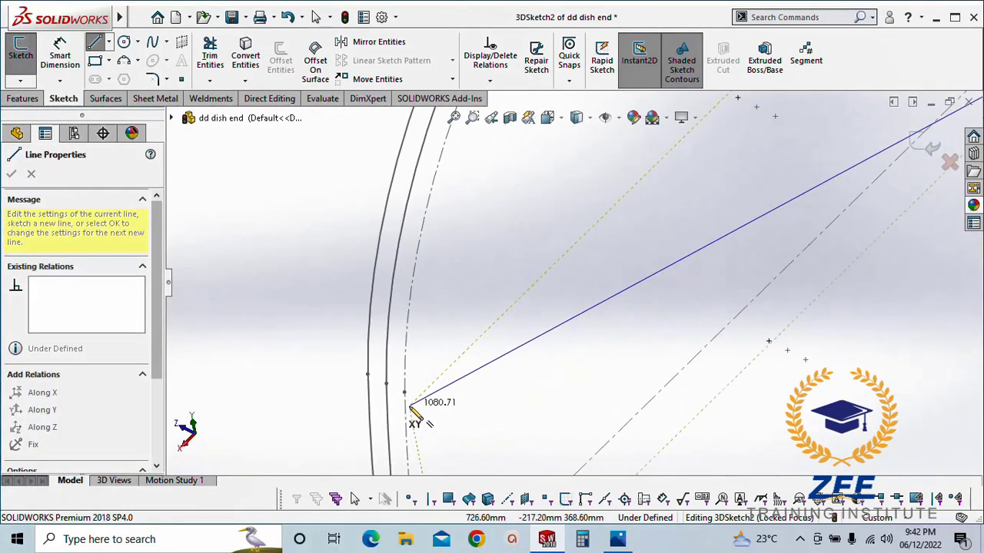
click(368, 374)
key(Escape)
Draw connected lines from the large outline's side-edge midpoint through the matching Plane2 midpoint to the small profile's side-edge midpoint
scroll(527, 433, up, 6)
scroll(529, 392, down, 4)
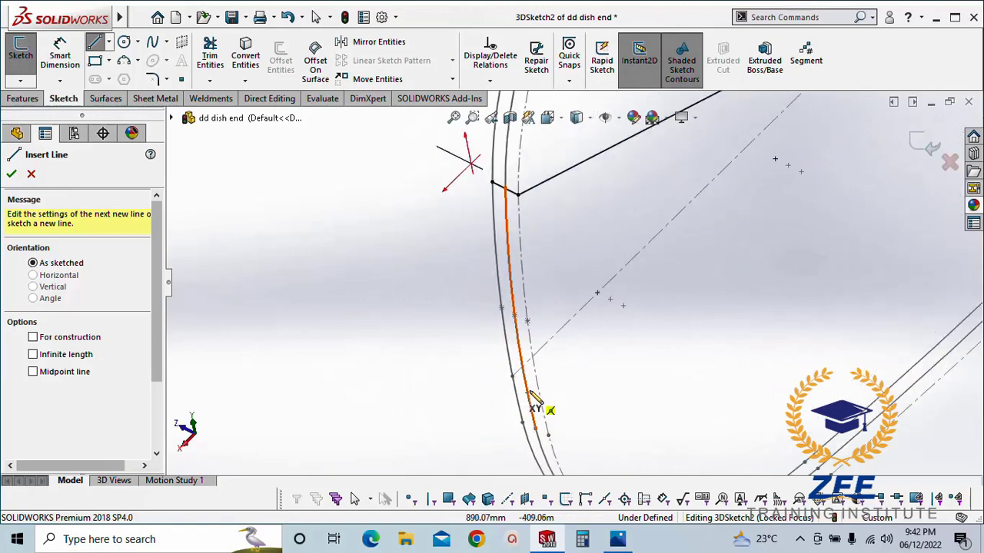
scroll(528, 396, down, 2)
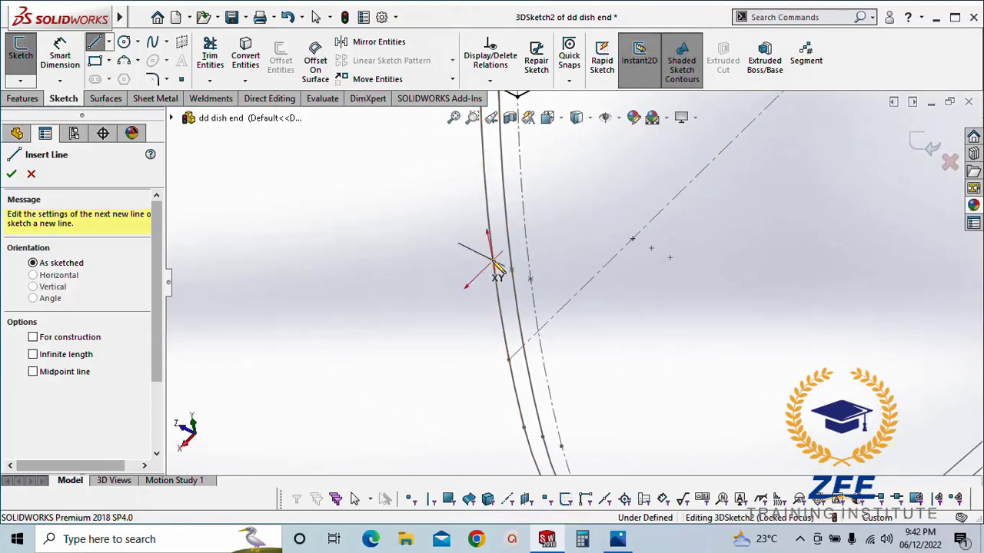
click(498, 268)
scroll(538, 285, up, 3)
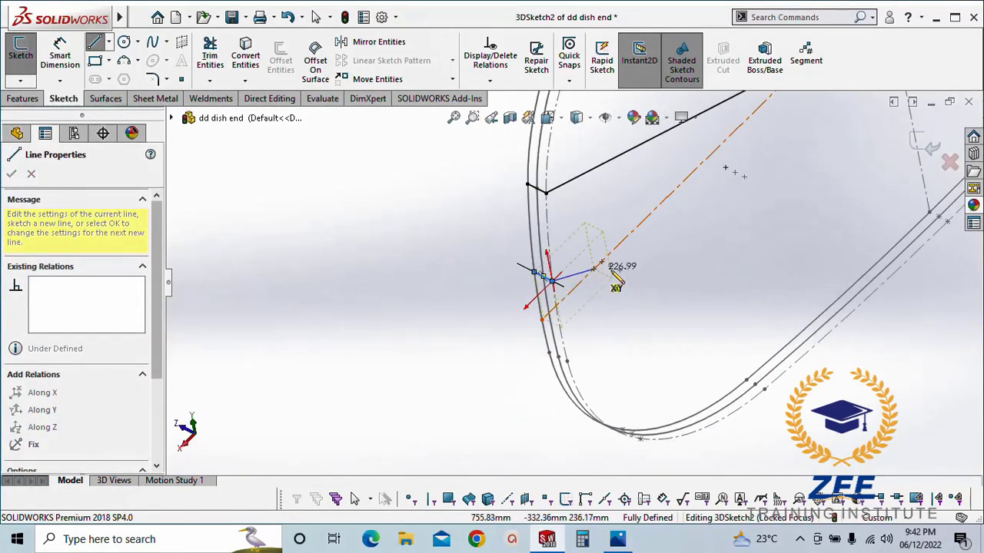
scroll(699, 154, down, 4)
scroll(611, 260, down, 2)
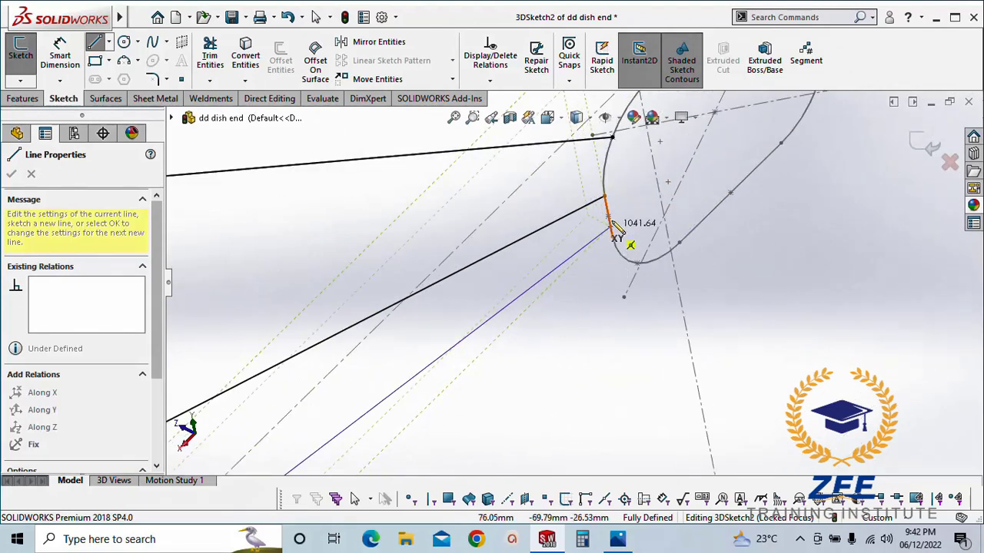
key(Escape)
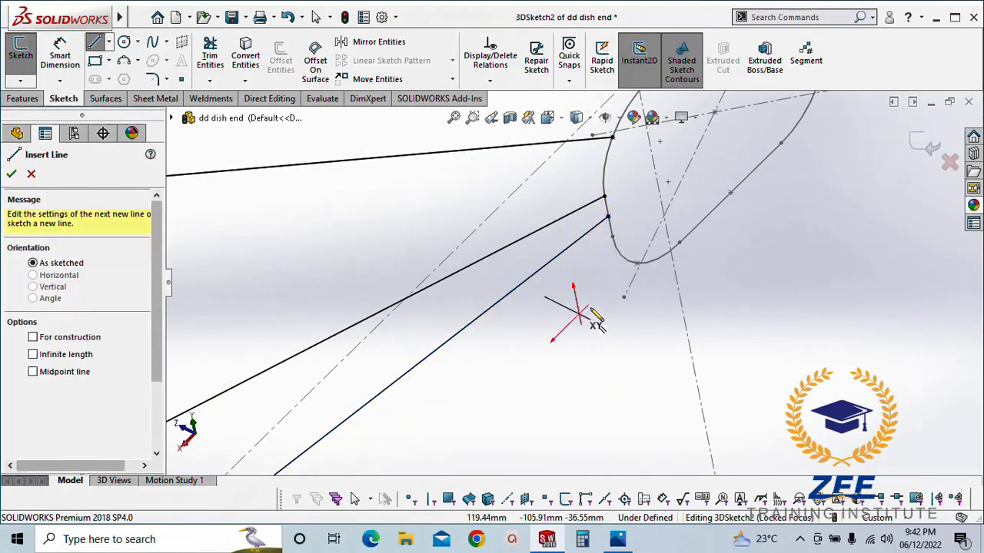
Draw connected lines from the lower end of the small profile's side edge through the matching Plane2 endpoint to the large outline
click(614, 239)
scroll(527, 374, up, 3)
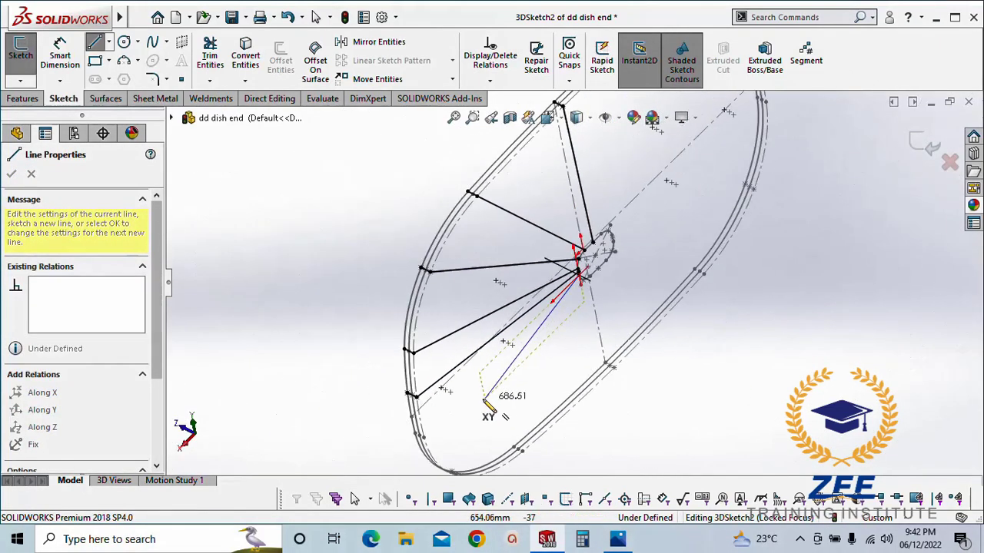
scroll(520, 389, down, 3)
scroll(444, 391, down, 2)
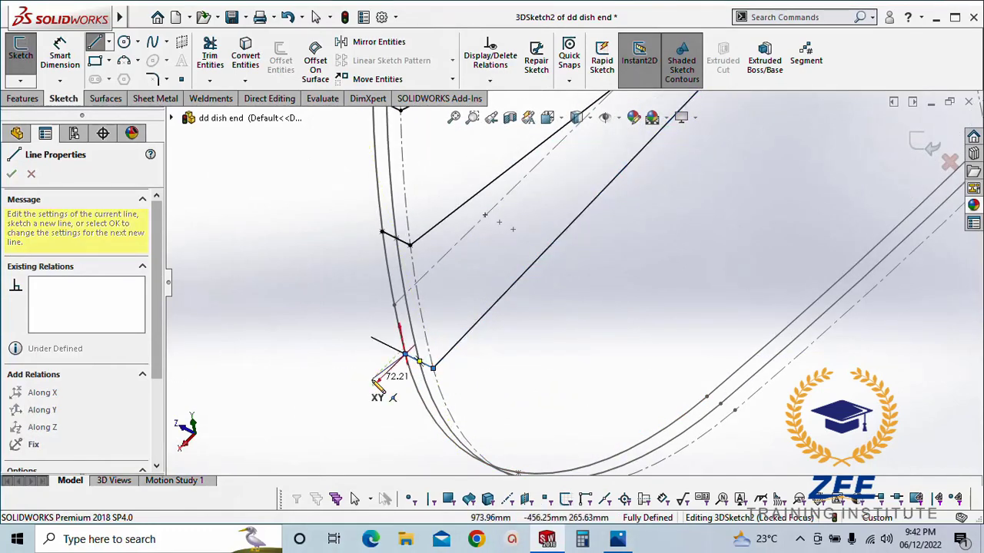
key(Escape)
Draw a 50 mm line from the large outline's lower corner-arc midpoint to Plane2, and continue it to the small profile's matching arc midpoint
scroll(568, 407, up, 2)
scroll(538, 364, down, 2)
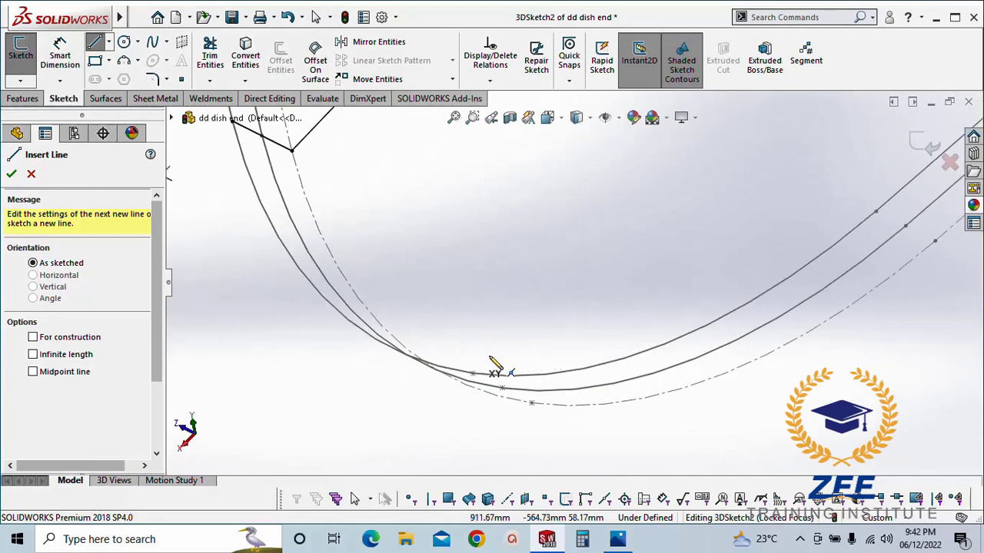
click(472, 373)
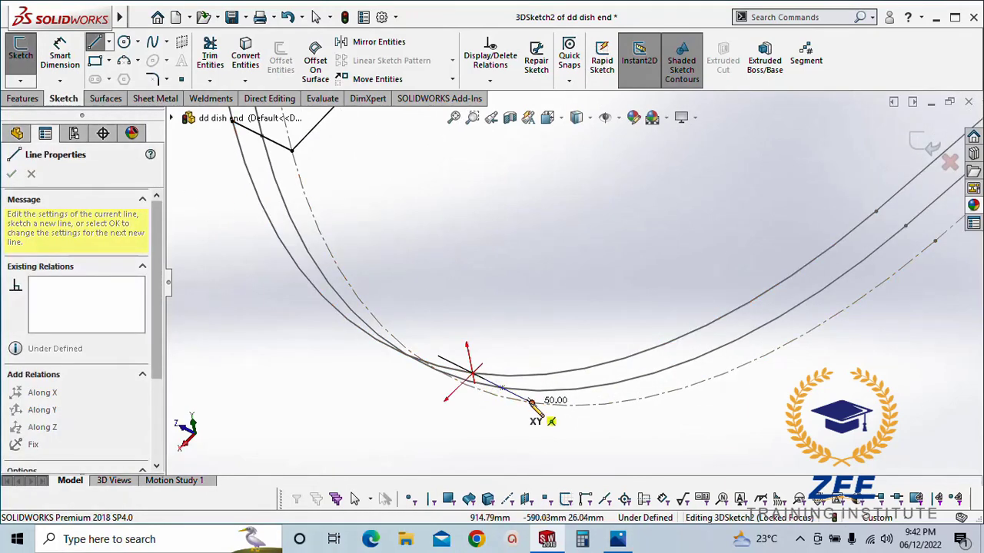
click(531, 401)
scroll(568, 282, up, 6)
scroll(663, 152, down, 4)
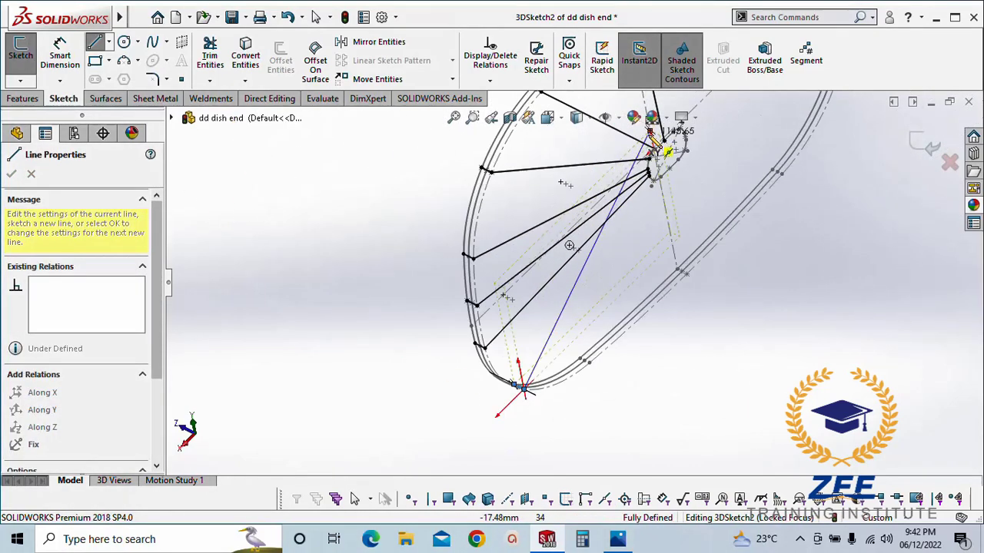
scroll(638, 211, down, 2)
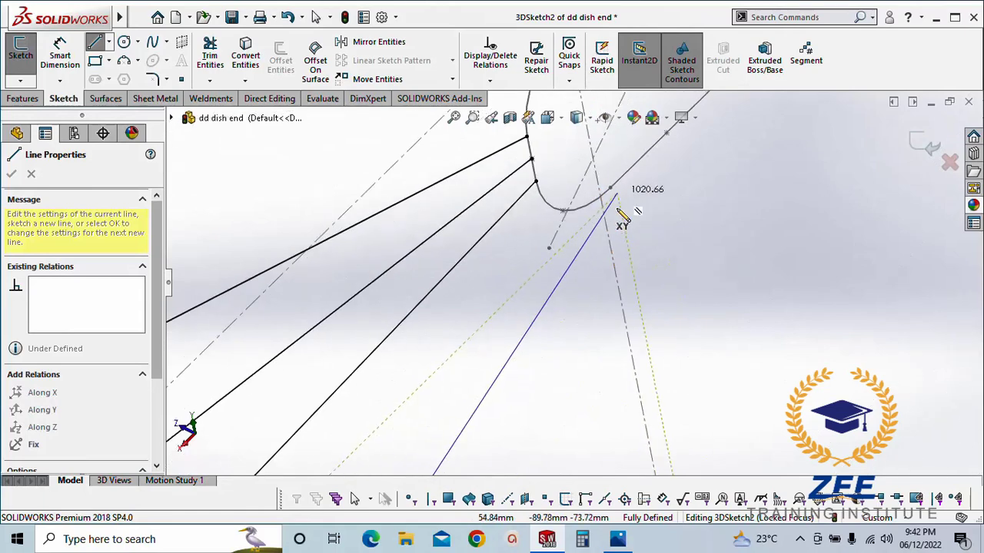
click(562, 211)
key(Escape)
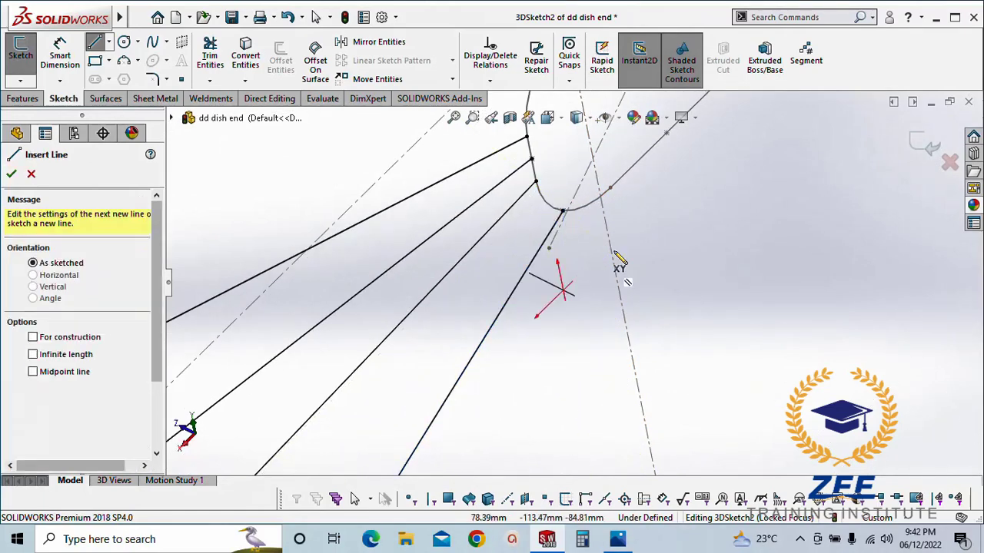
Draw connected lines from the near end of the small profile's lower edge through the matching Plane2 endpoint to the large outline
click(610, 189)
scroll(608, 373, up, 4)
scroll(559, 410, down, 5)
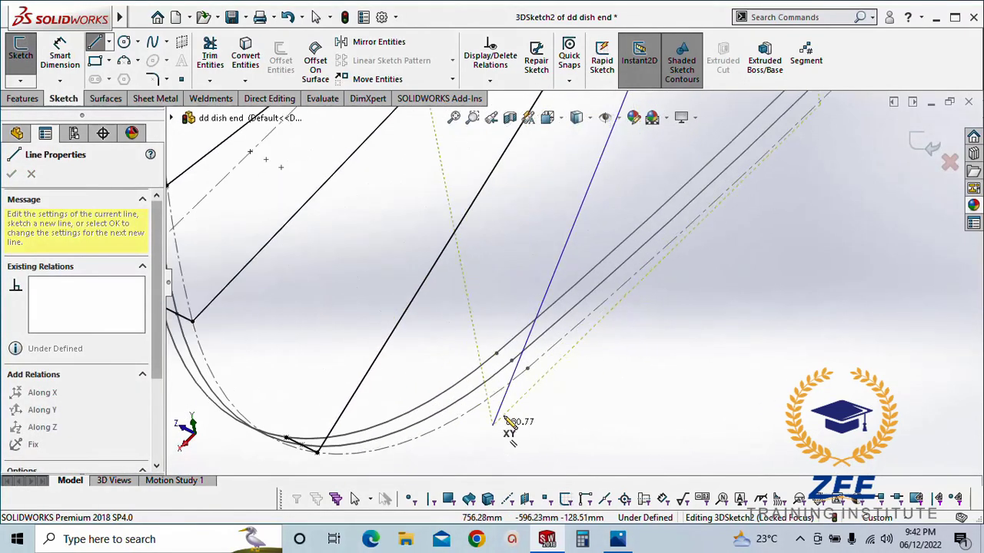
click(529, 369)
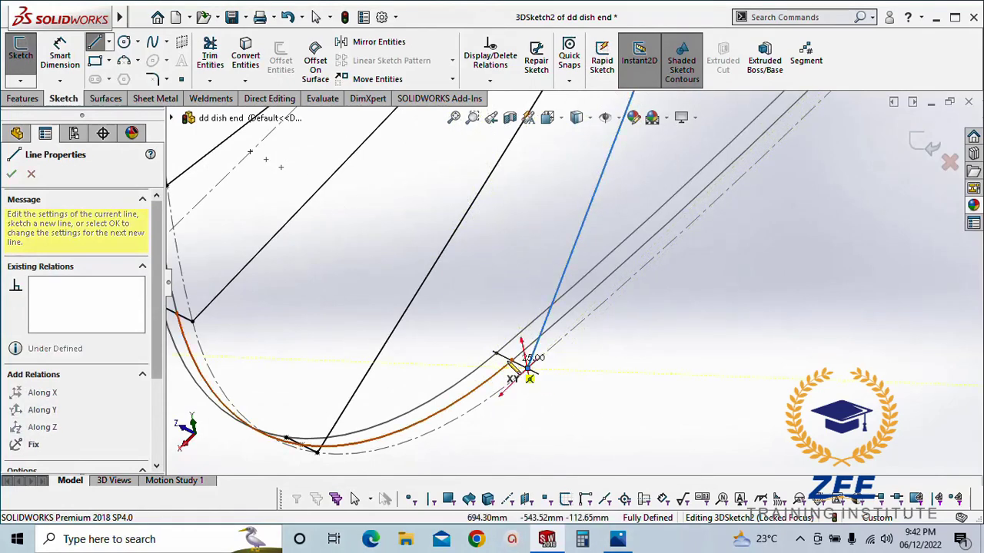
scroll(507, 363, down, 1)
click(498, 348)
double_click(670, 400)
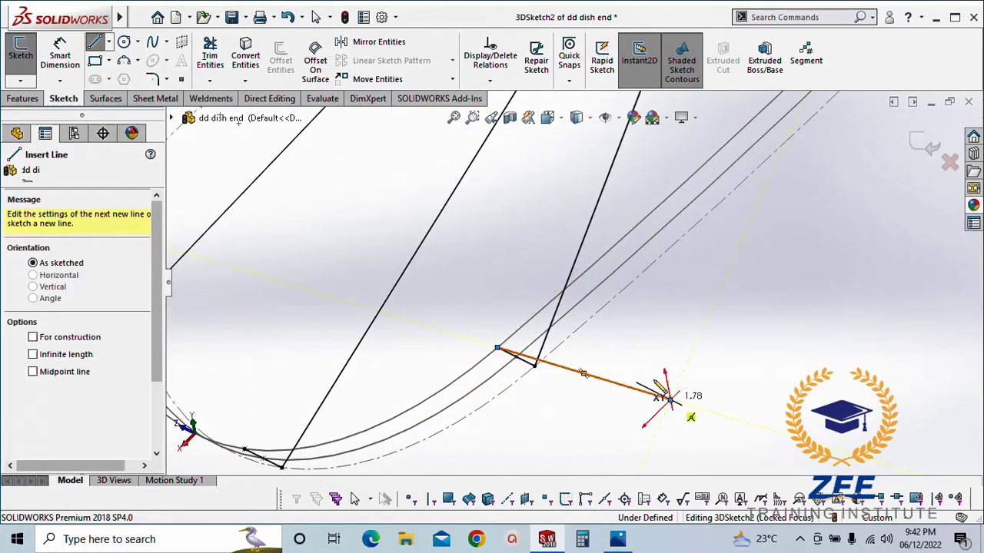
Draw a 50 mm line from the large outline's lower-edge midpoint to Plane2, and continue it to the small profile's lower-edge midpoint
scroll(676, 331, up, 5)
scroll(648, 172, down, 4)
scroll(675, 408, down, 3)
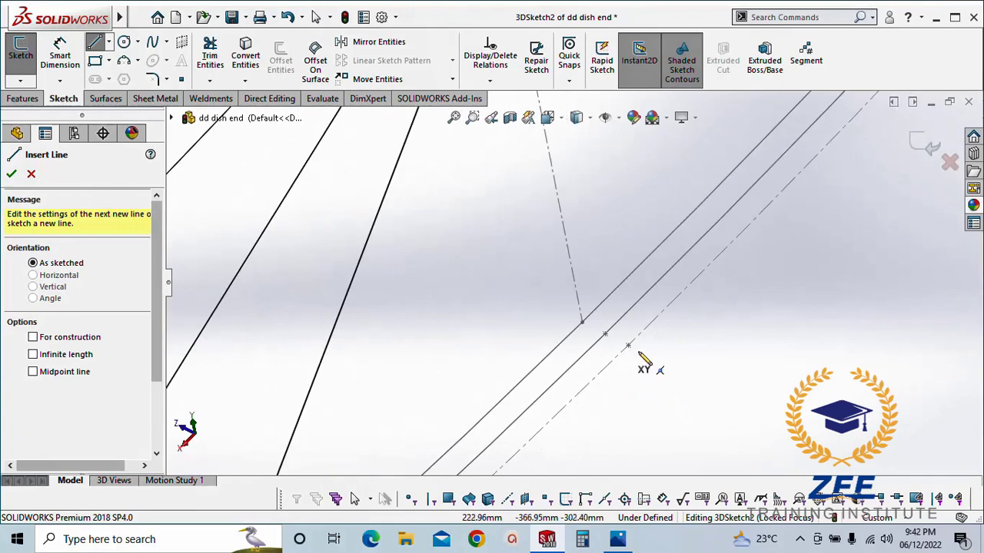
click(581, 322)
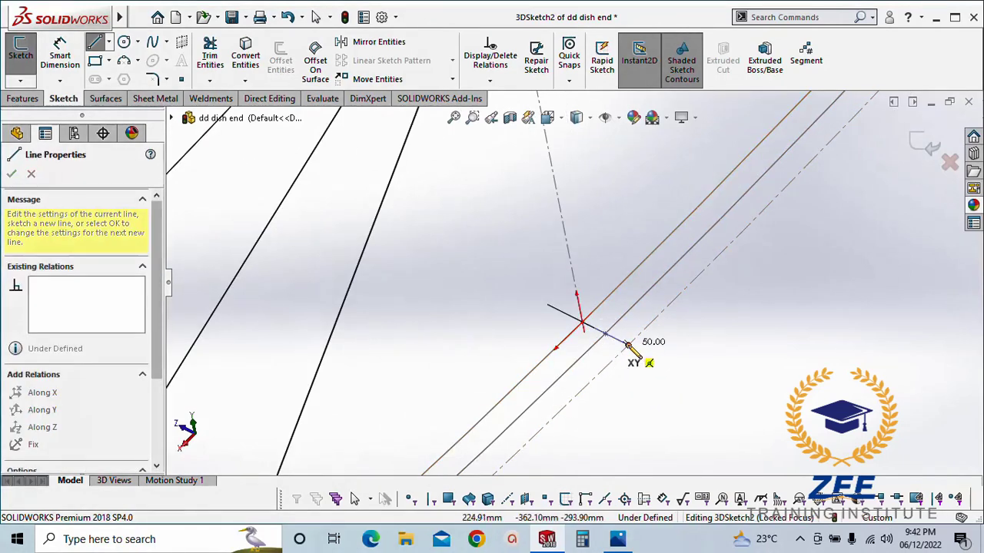
scroll(652, 330, up, 6)
scroll(592, 245, down, 6)
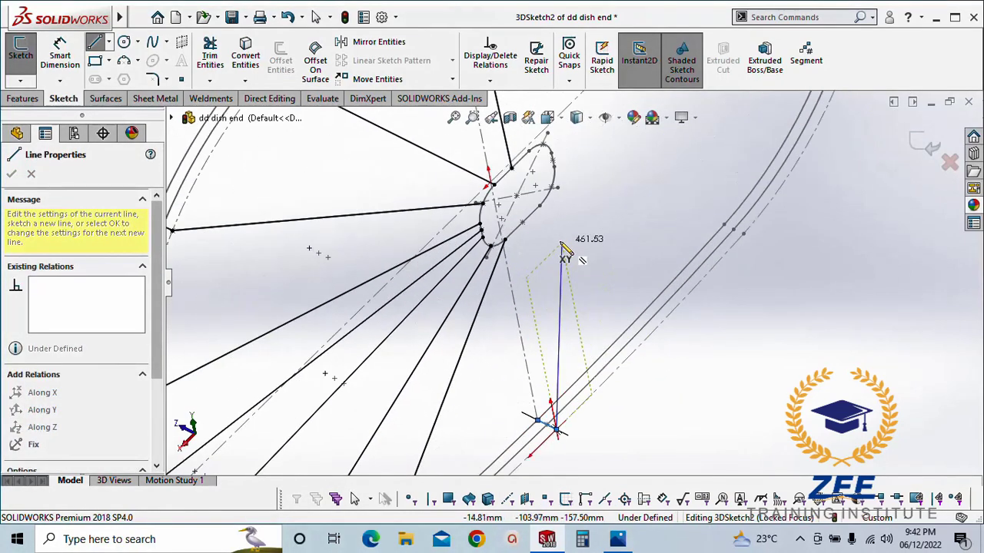
double_click(508, 220)
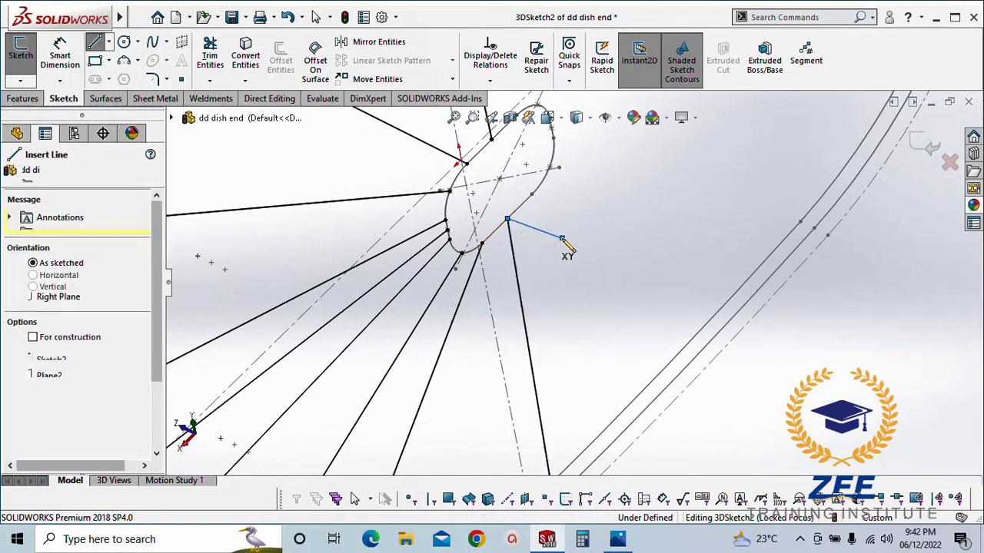
Draw connected lines from the far end of the small profile's lower edge through the matching Plane2 endpoint to the large outline
click(532, 194)
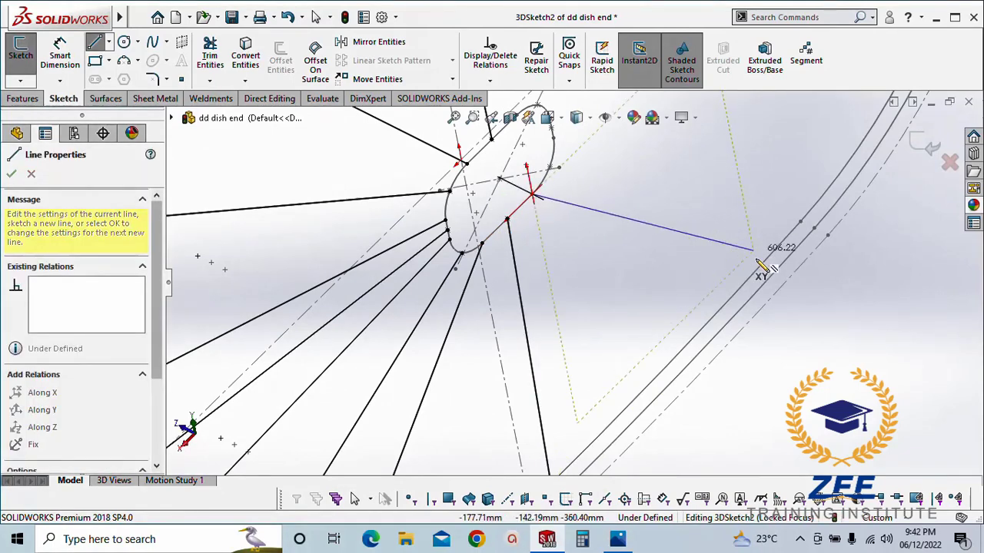
scroll(744, 250, up, 3)
scroll(729, 242, down, 4)
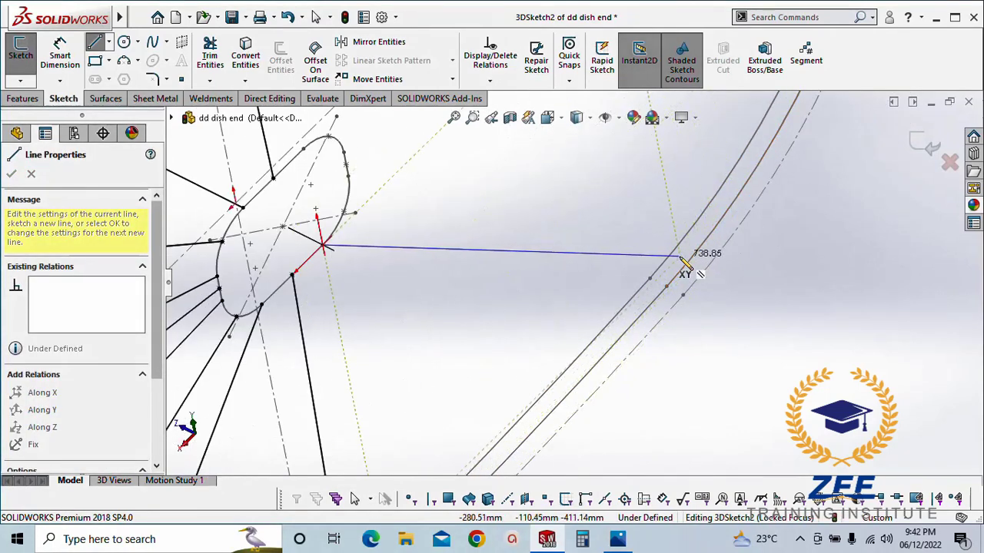
click(683, 295)
click(650, 278)
double_click(711, 356)
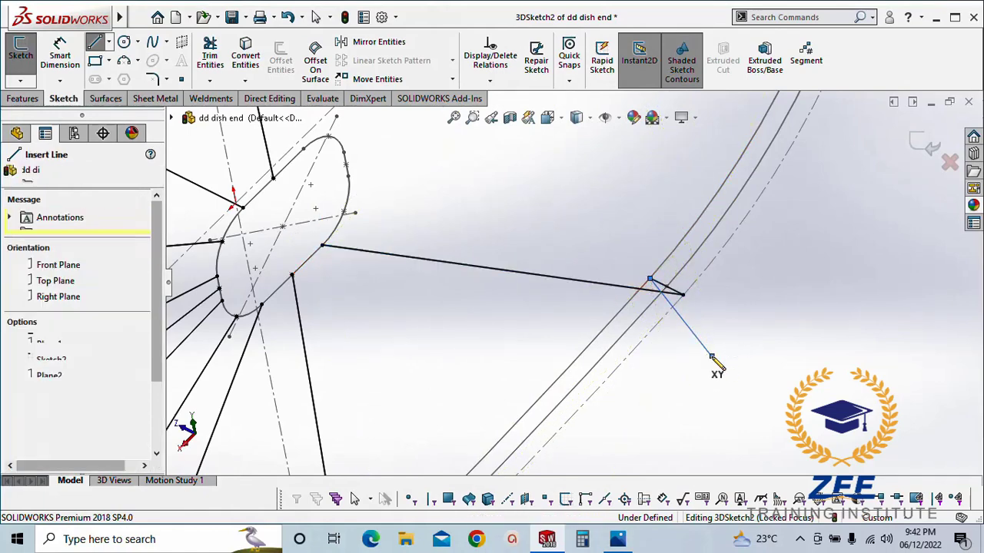
Draw connected lines from the small profile's opposite lower corner-arc midpoint to the matching Plane2 midpoint, and on 50 mm to the large outline
scroll(626, 304, up, 2)
scroll(485, 217, down, 2)
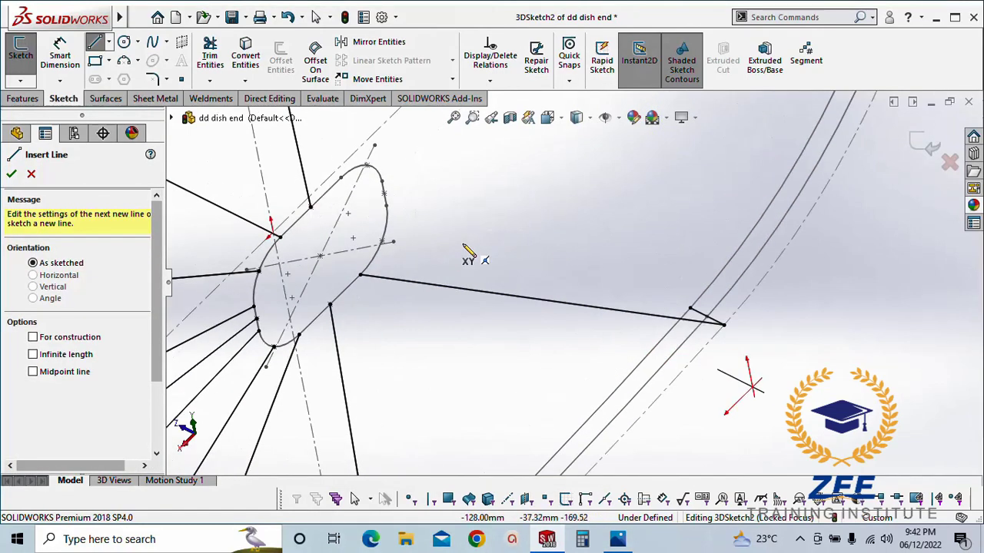
click(382, 241)
scroll(685, 197, up, 6)
scroll(702, 167, down, 5)
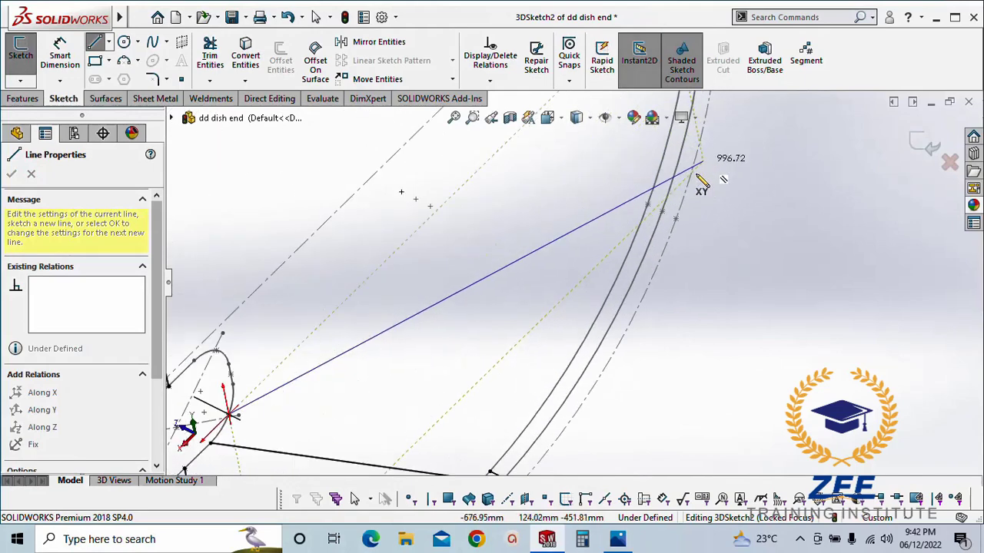
click(676, 220)
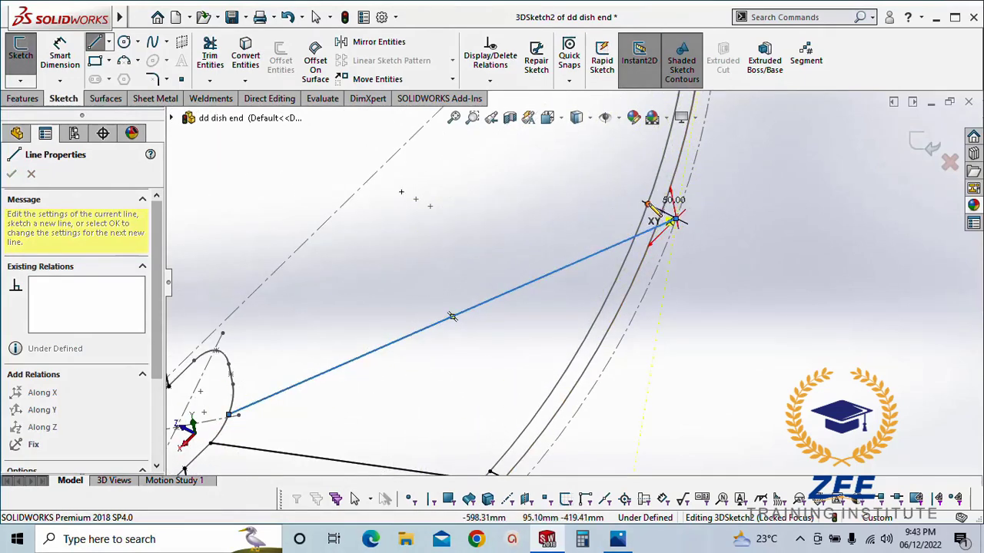
double_click(648, 205)
scroll(598, 209, up, 4)
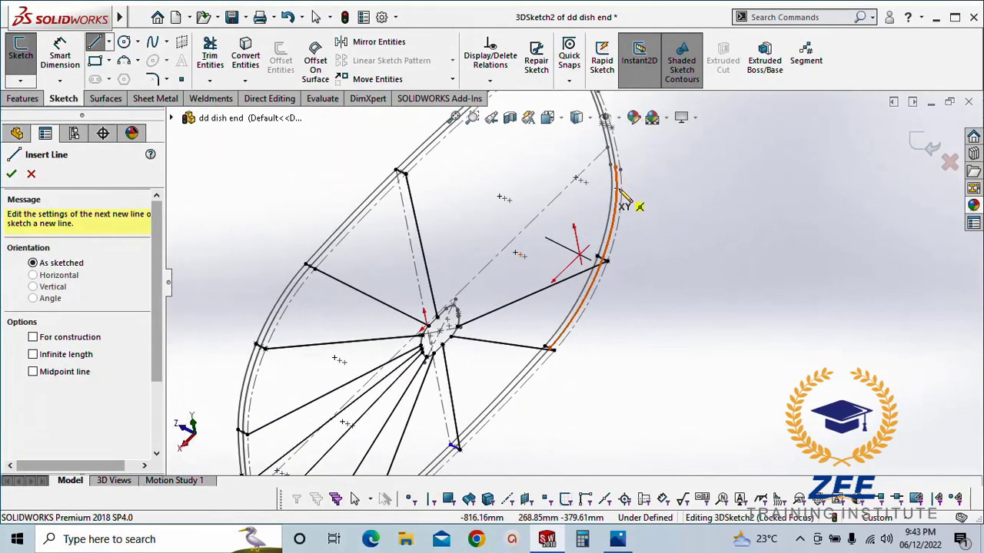
scroll(675, 290, down, 5)
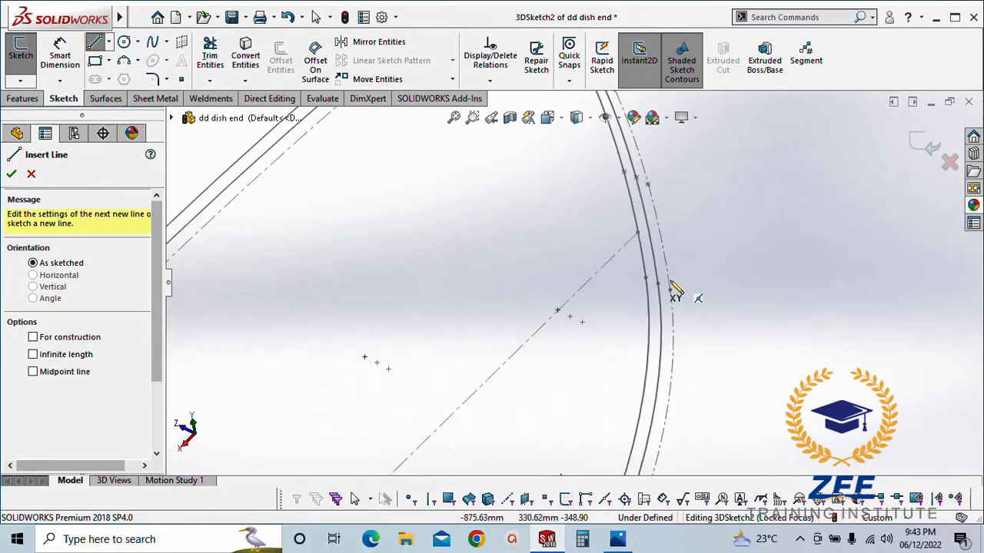
click(649, 288)
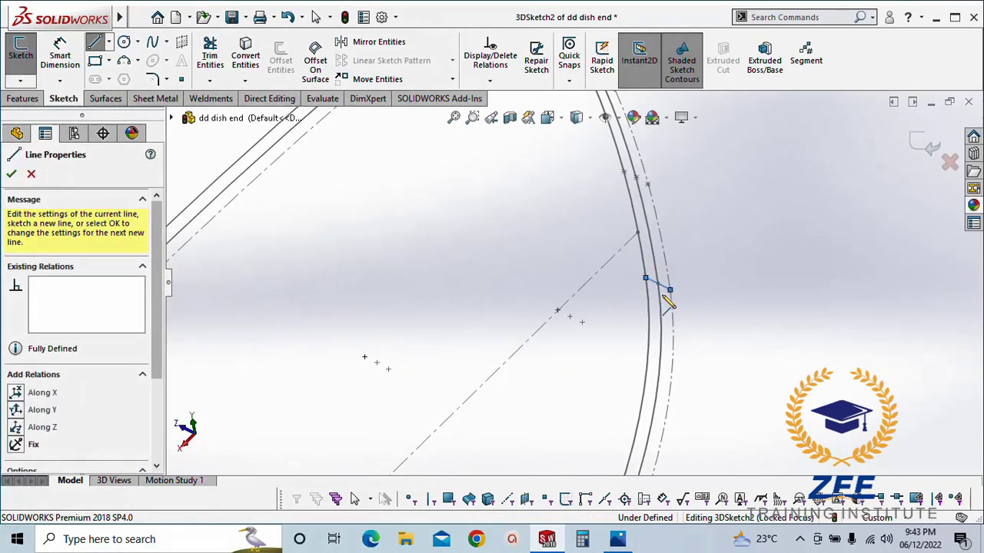
scroll(589, 369, up, 2)
scroll(590, 369, up, 2)
scroll(576, 384, down, 5)
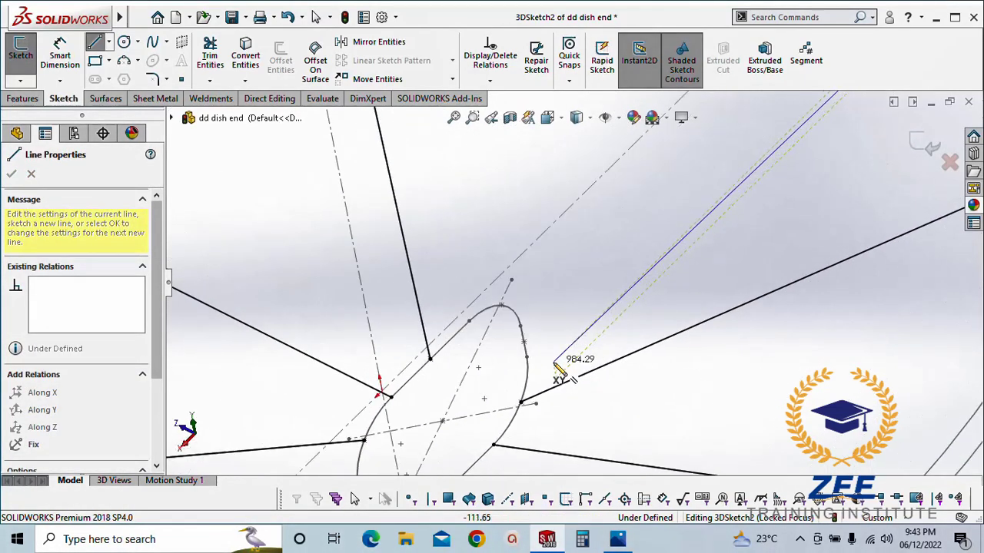
scroll(535, 365, up, 3)
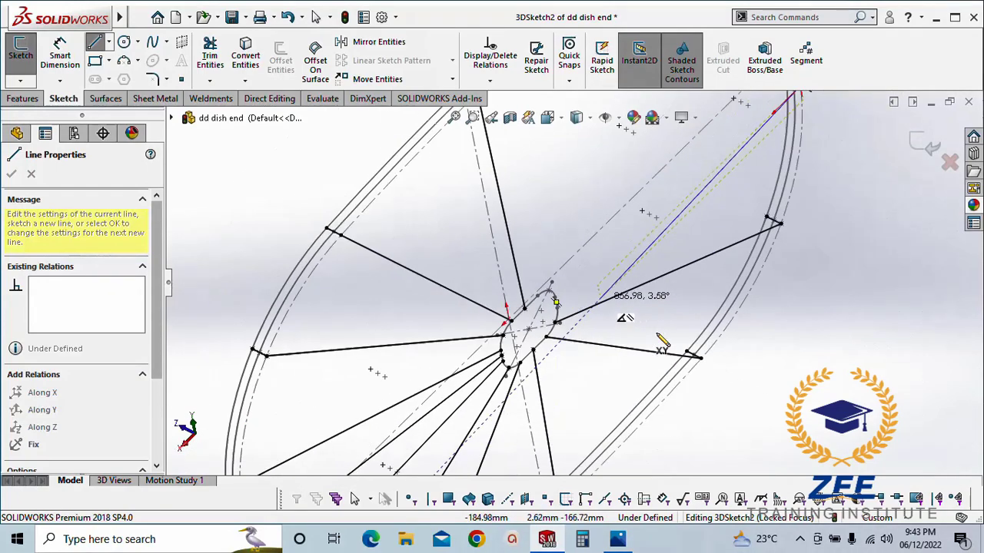
mouse_move(660, 244)
ctrl+middle_down()
mouse_move(626, 248)
mouse_move(588, 305)
mouse_move(585, 326)
mouse_move(628, 357)
ctrl+middle_up()
key(Escape)
scroll(742, 233, down, 3)
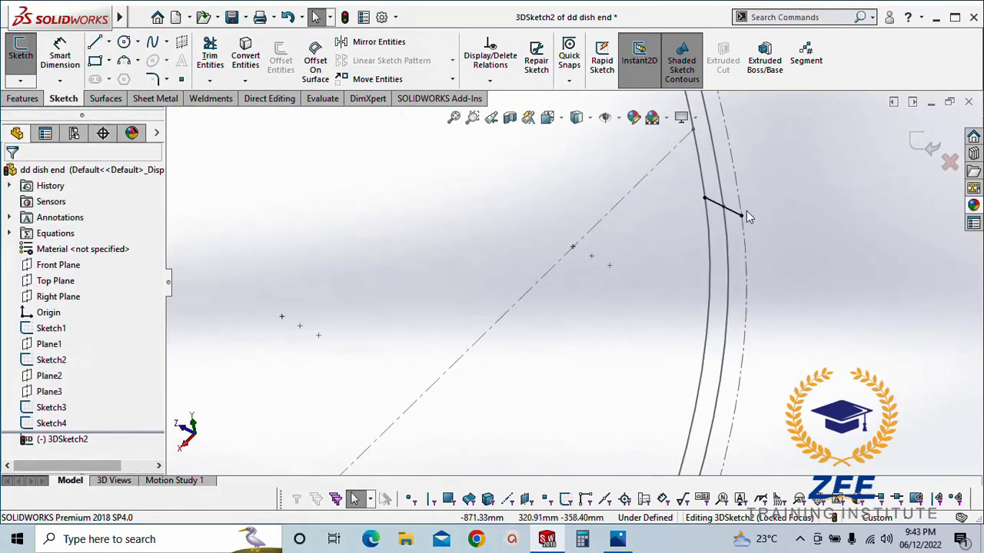
click(713, 205)
key(Delete)
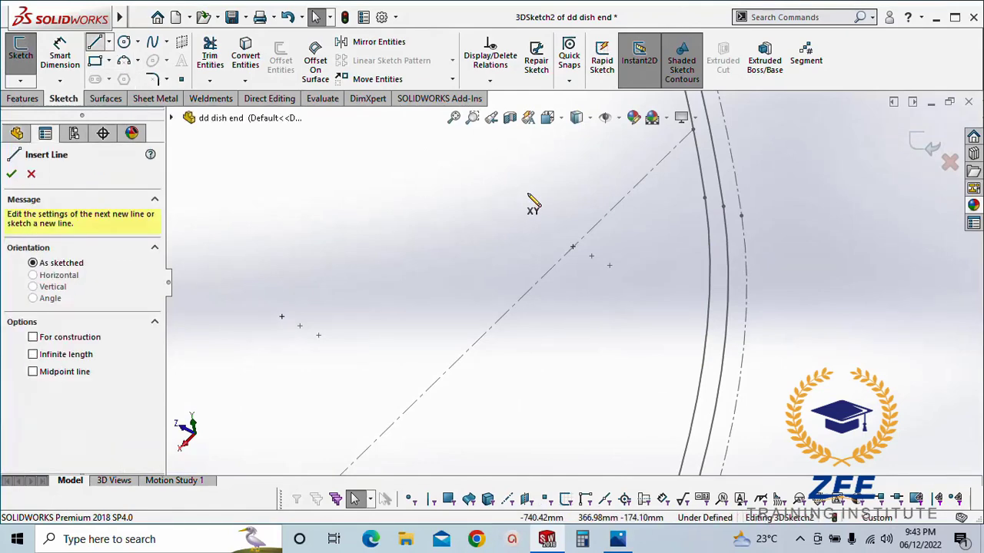
Draw connected lines from the lower end of the small profile's opposite side edge through the matching Plane2 endpoint to the large outline
mouse_move(527, 202)
middle_down()
mouse_move(564, 367)
mouse_move(584, 377)
mouse_move(532, 375)
mouse_move(542, 364)
middle_up()
scroll(545, 377, down, 5)
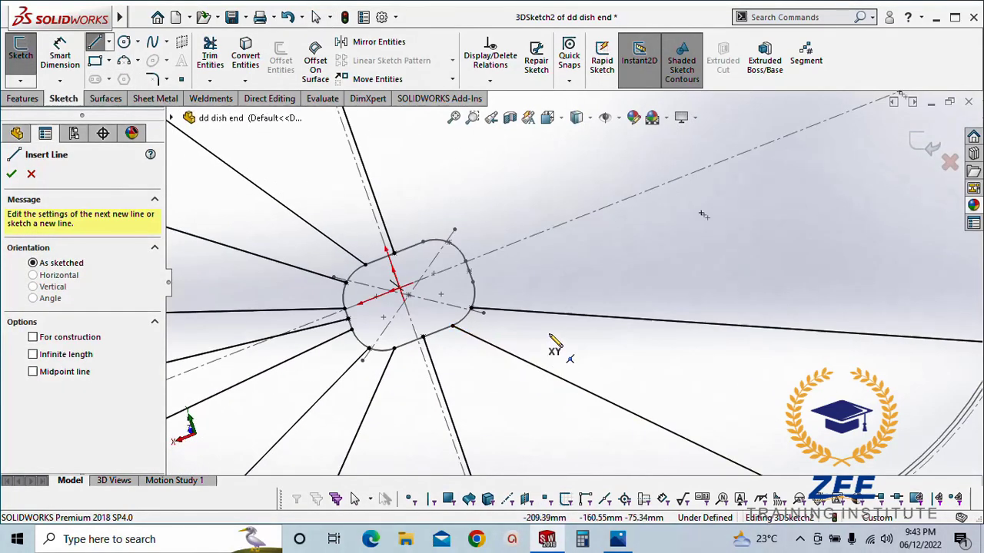
click(473, 282)
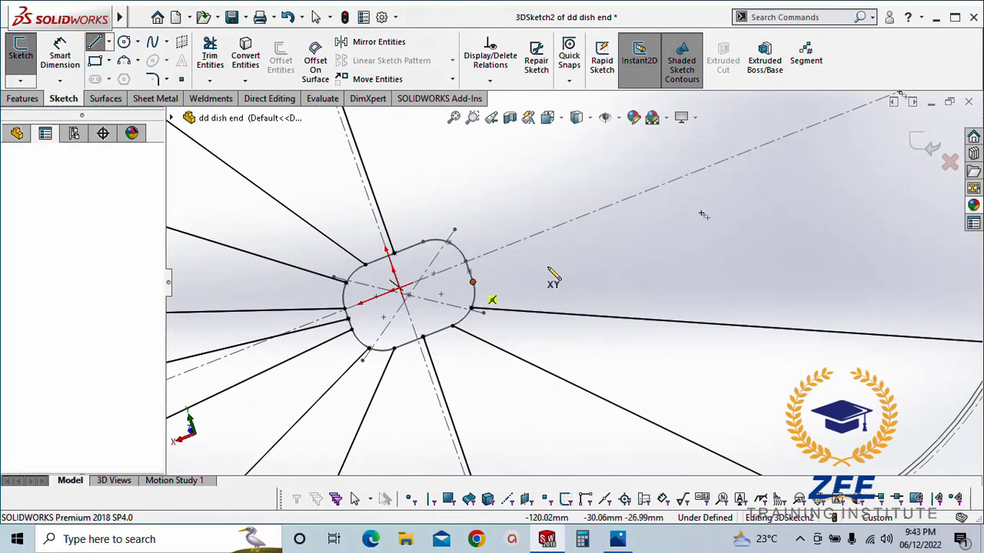
scroll(694, 249, up, 4)
scroll(785, 248, down, 4)
scroll(830, 229, up, 1)
scroll(699, 193, down, 5)
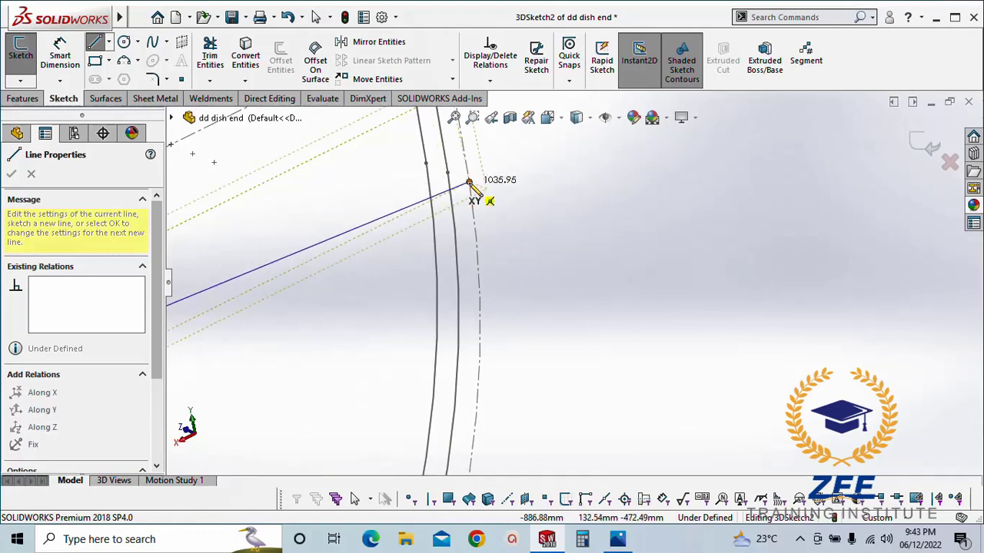
click(426, 163)
double_click(530, 235)
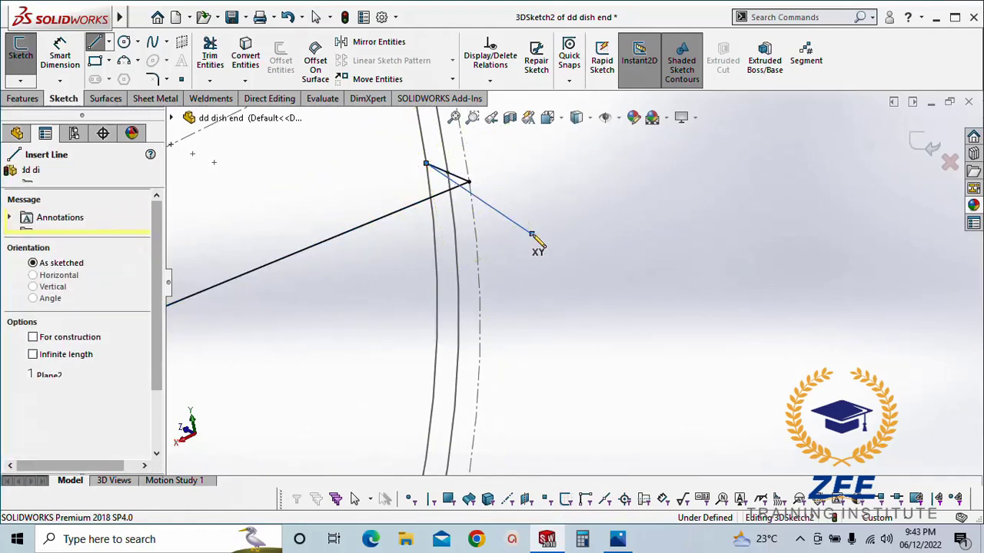
Draw a 50 mm line from the midpoint of the large outline's opposite side edge to Plane2, and continue it to the small profile's matching midpoint
scroll(439, 238, up, 4)
mouse_move(427, 229)
ctrl+middle_down()
mouse_move(564, 321)
mouse_move(610, 373)
ctrl+middle_up()
scroll(669, 216, down, 2)
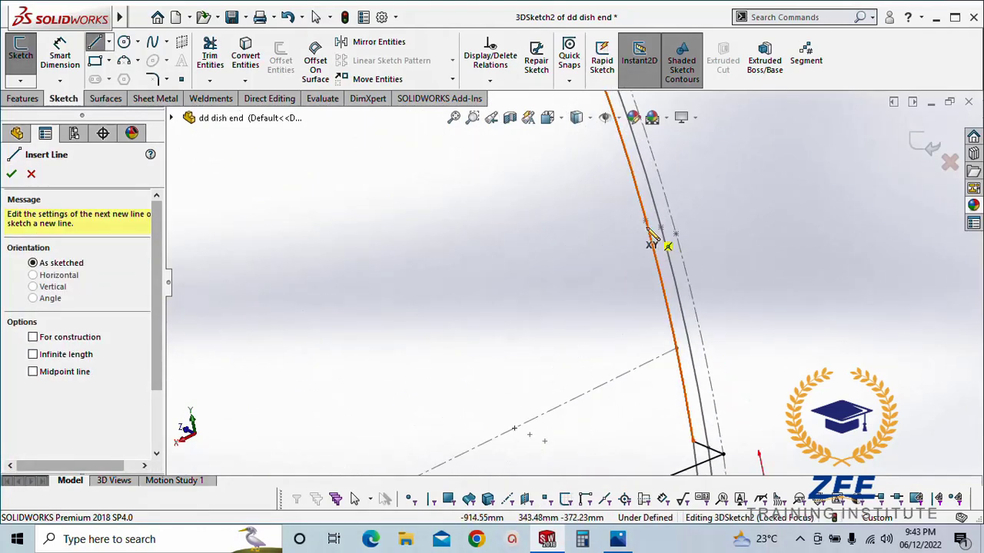
click(644, 221)
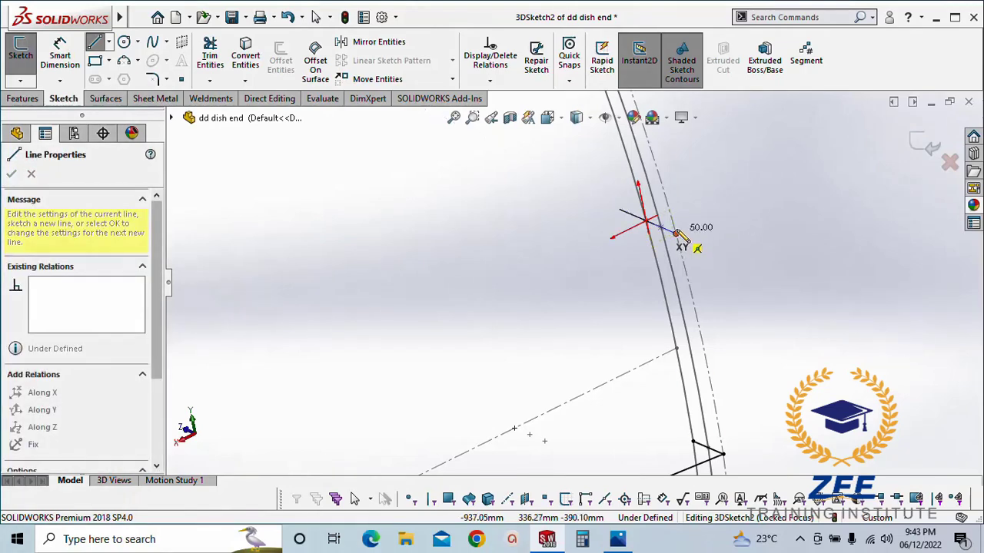
scroll(676, 235, down, 3)
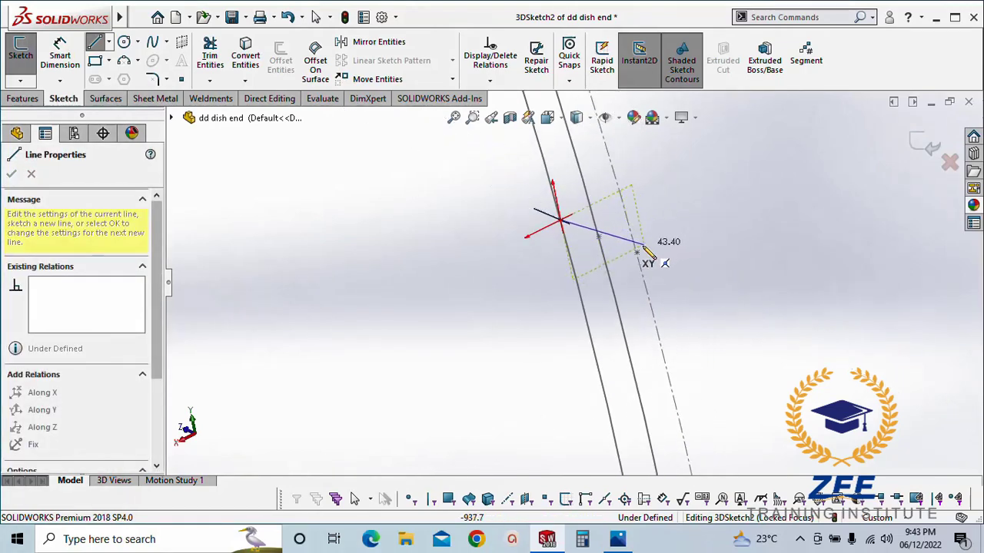
scroll(496, 377, up, 5)
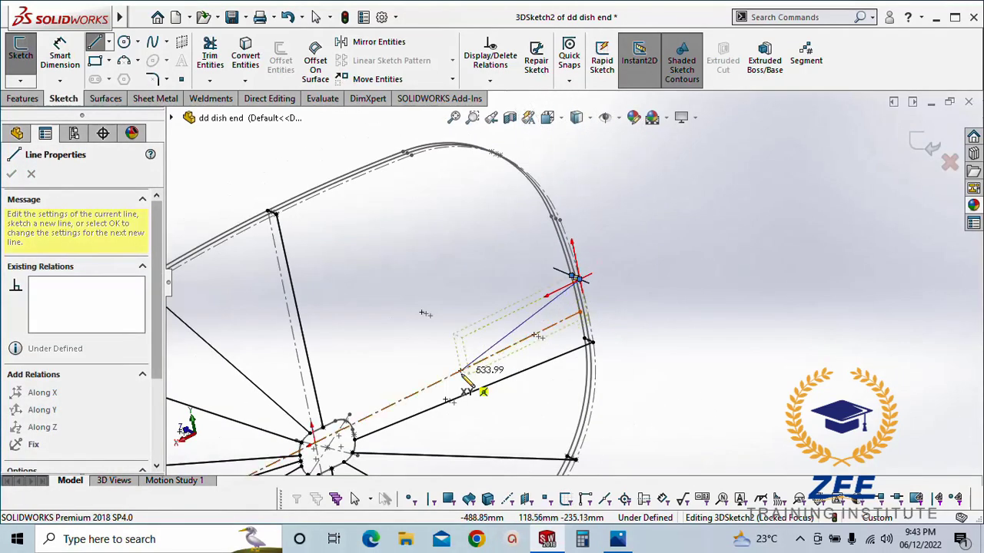
scroll(495, 375, down, 3)
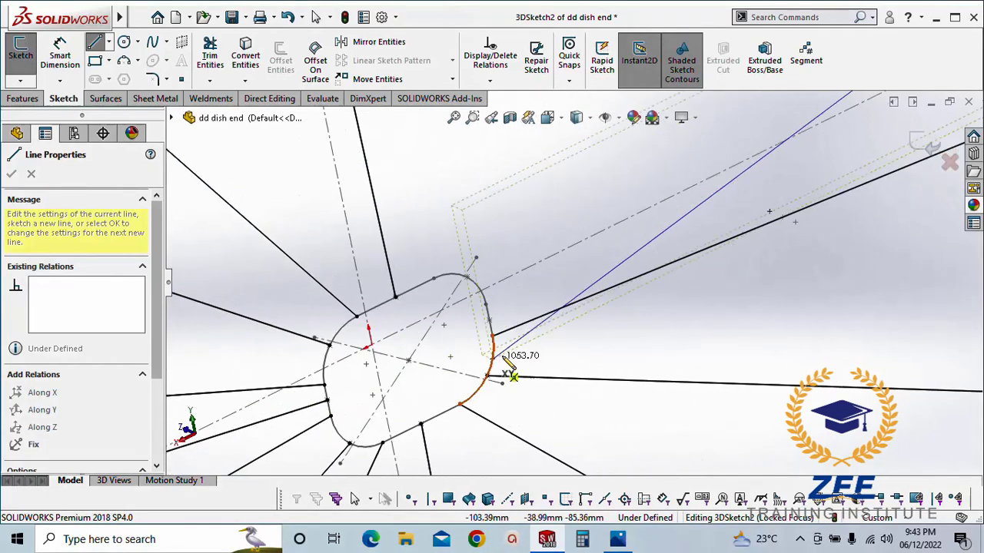
click(478, 326)
key(Escape)
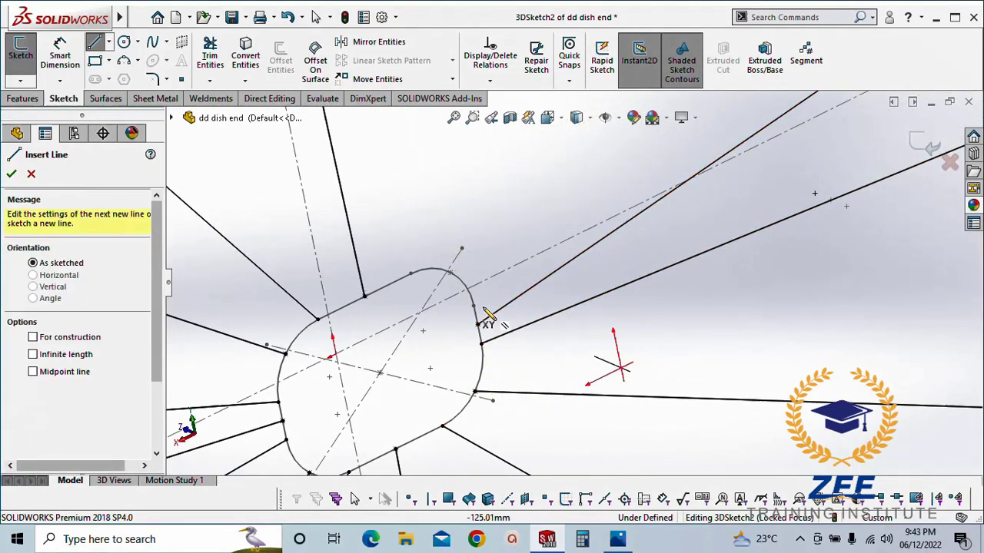
Draw connected lines from the upper end of the small profile's opposite side edge through the matching Plane2 endpoint to the large outline
click(473, 306)
scroll(635, 290, up, 5)
ctrl+middle_drag(730, 247, 586, 483)
scroll(709, 206, down, 3)
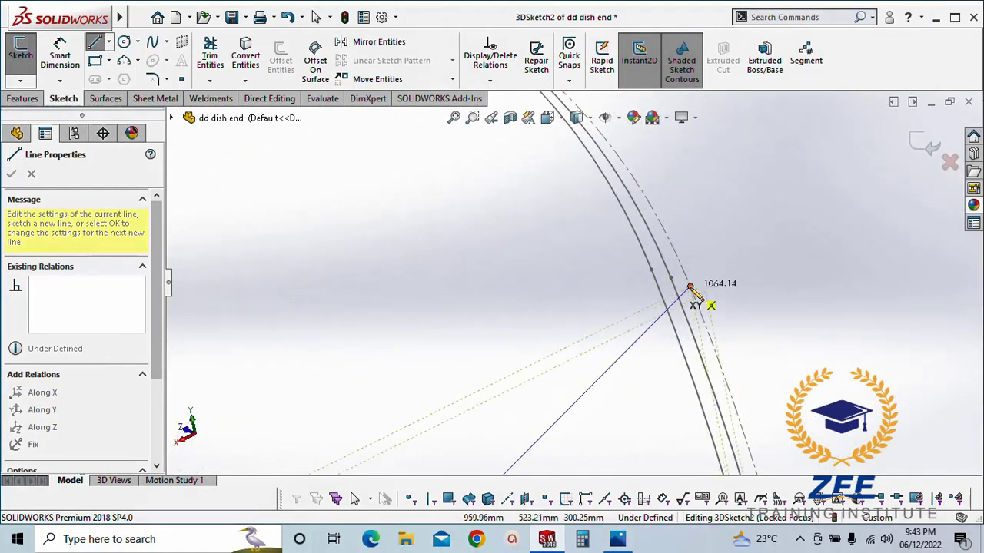
double_click(566, 284)
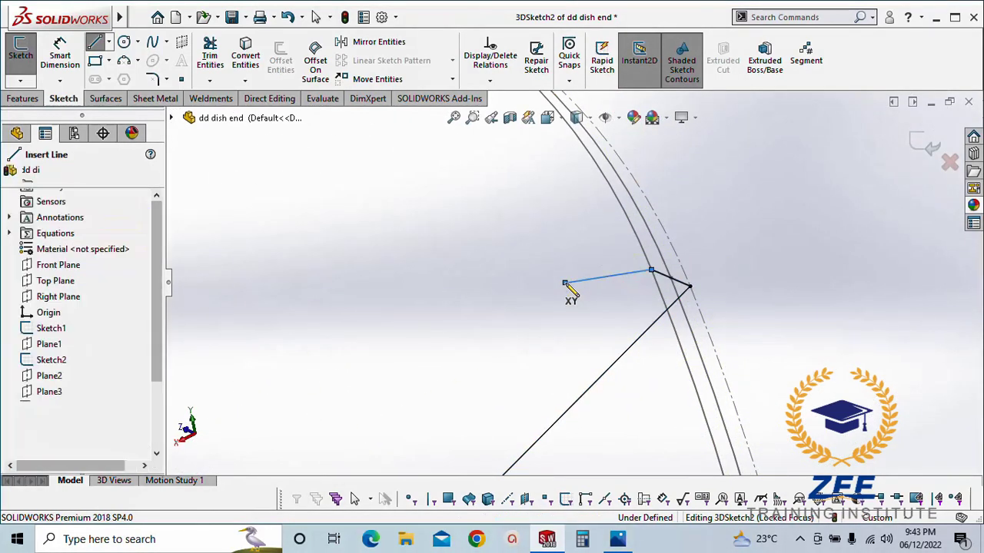
Draw a 50 mm line from the large outline's opposite upper corner-arc midpoint to Plane2, and continue it to the small profile's matching arc midpoint
scroll(566, 283, up, 5)
ctrl+middle_drag(495, 269, 714, 149)
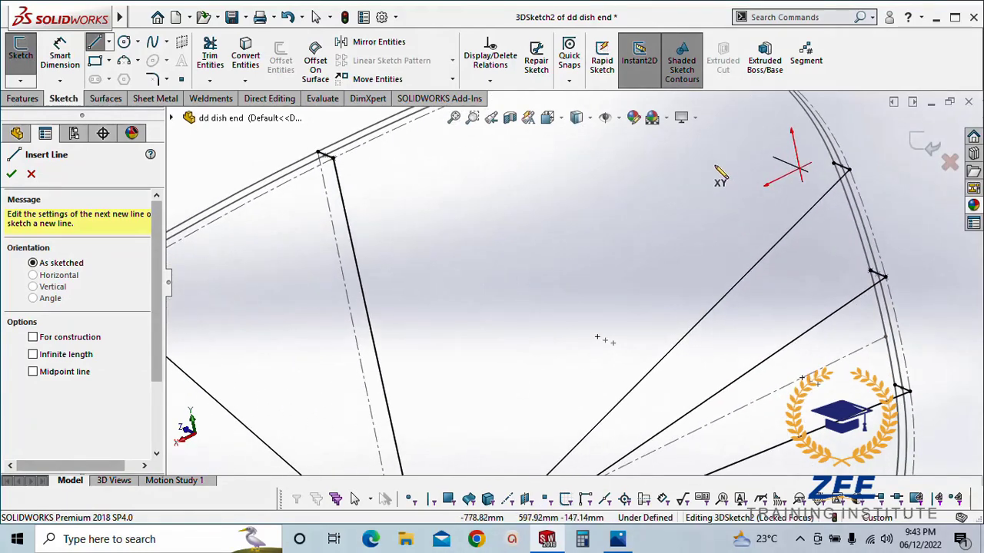
scroll(707, 196, up, 3)
scroll(694, 213, down, 6)
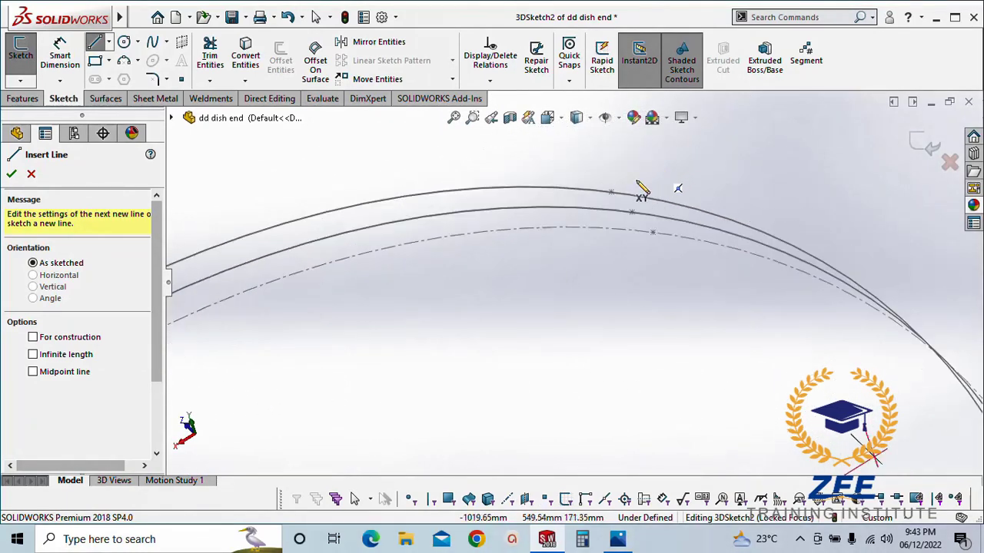
click(607, 190)
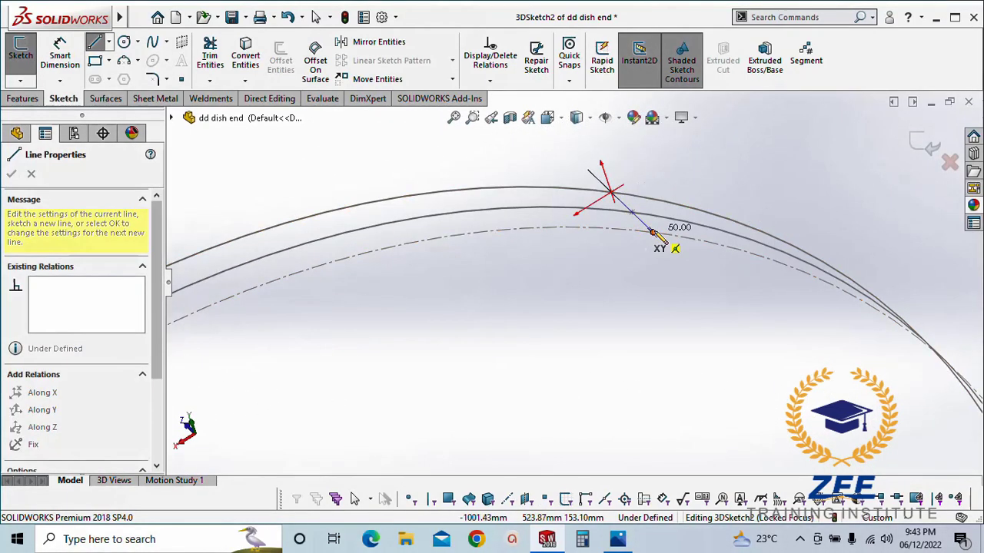
middle_drag(626, 266, 599, 336)
scroll(595, 331, up, 8)
ctrl+middle_drag(518, 412, 586, 281)
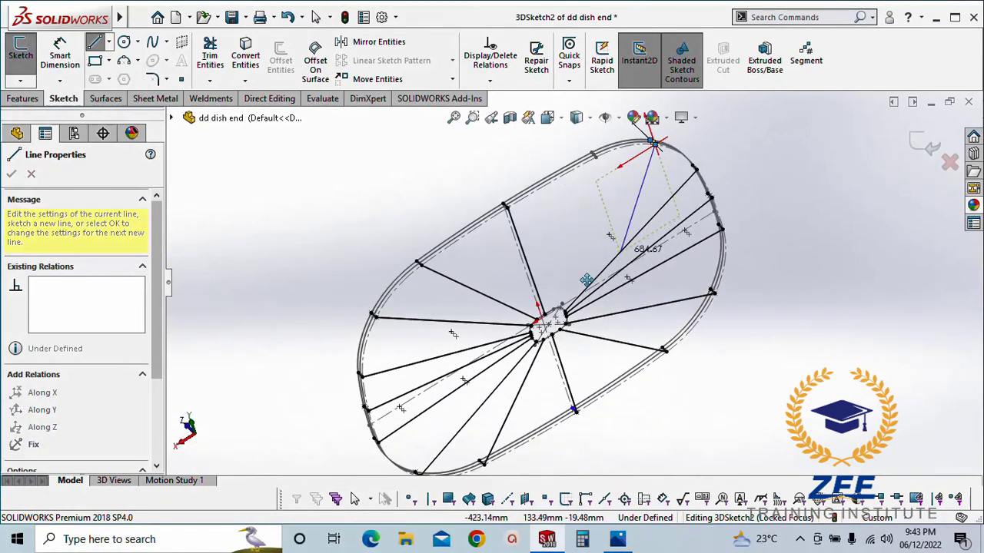
scroll(578, 292, down, 7)
middle_drag(555, 339, 552, 343)
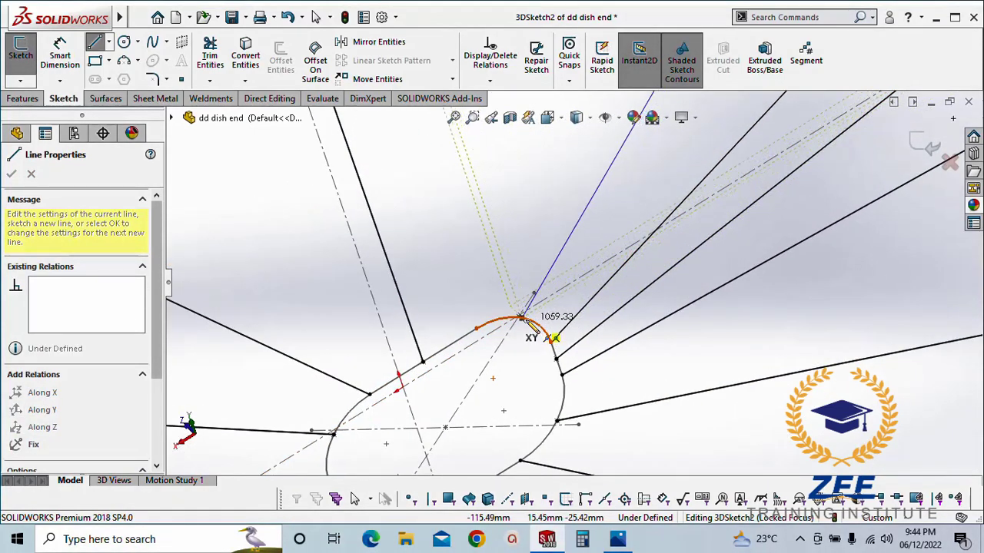
scroll(525, 321, down, 5)
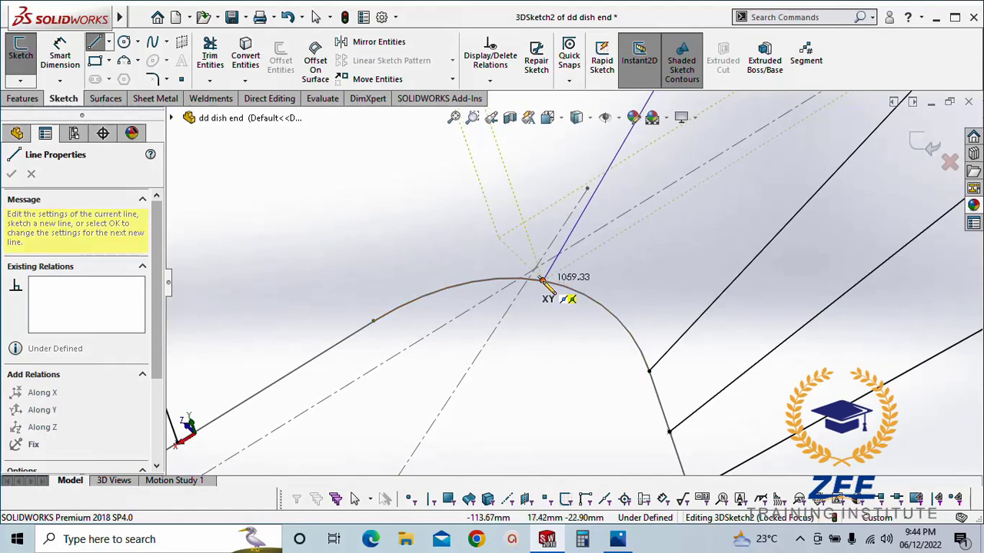
key(Escape)
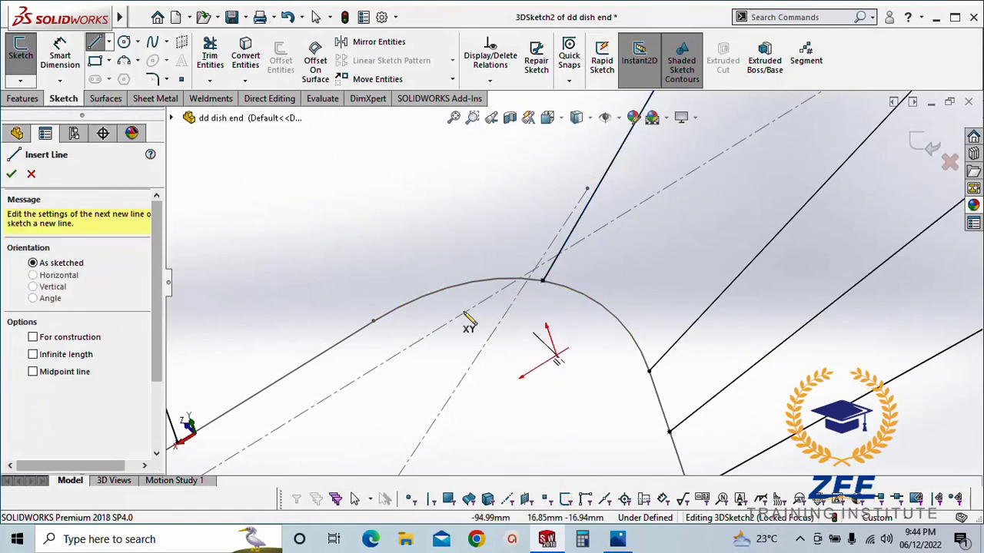
Draw connected lines from the far end of the small profile's upper edge through the matching Plane2 endpoint to the large outline, and end the Line command
click(374, 322)
scroll(514, 277, up, 5)
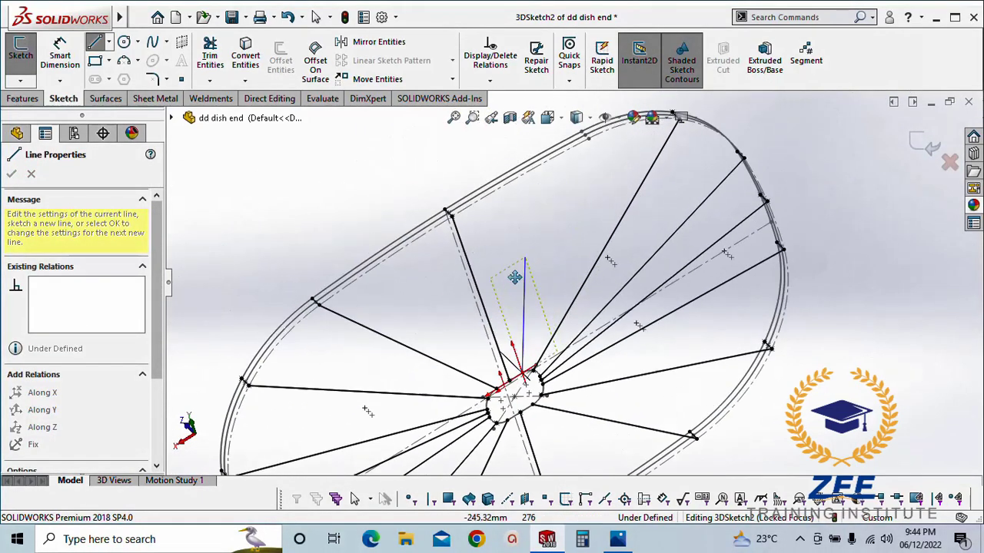
scroll(515, 277, down, 5)
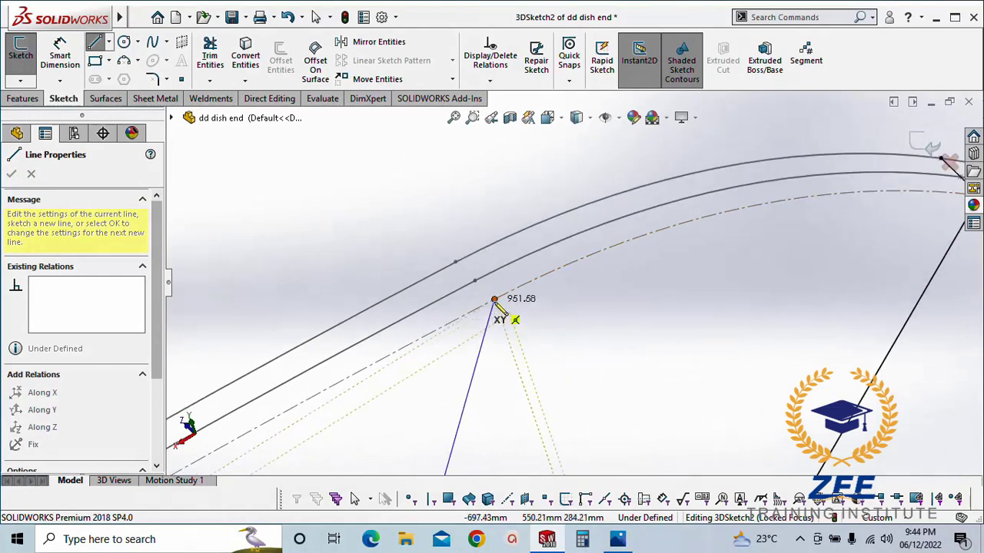
key(Escape)
key(Escape)
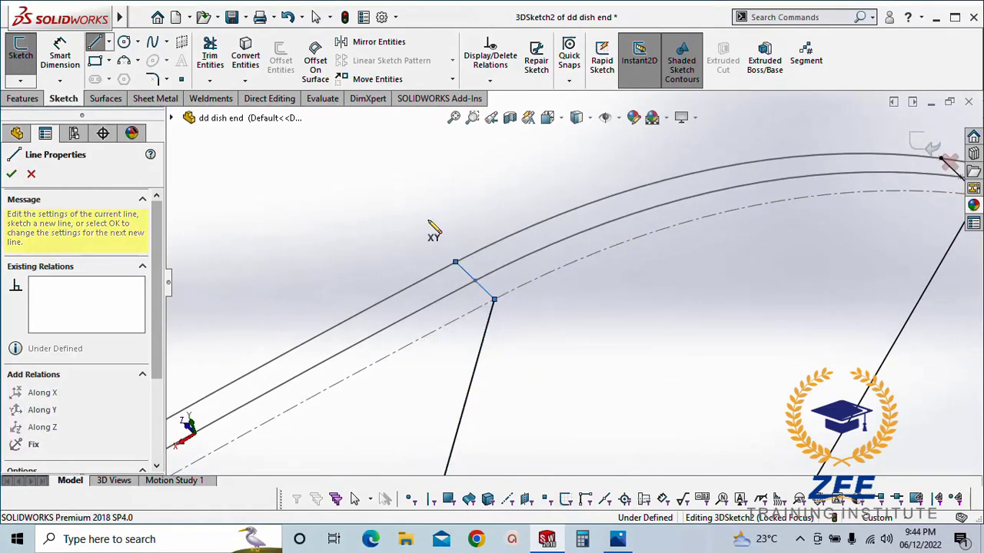
scroll(553, 369, up, 5)
scroll(566, 375, down, 2)
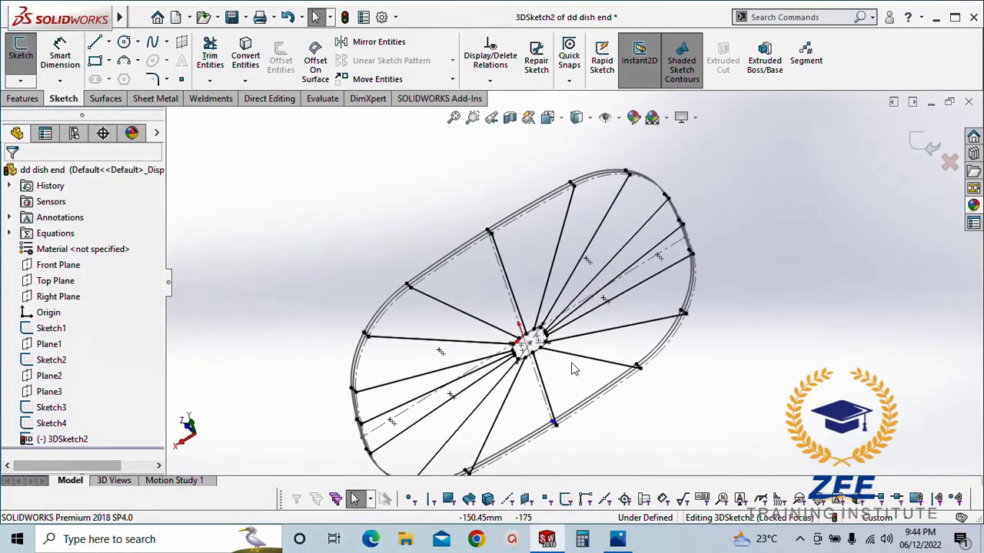
Delete the short line at the large outline's lower-edge midpoint and redraw it from the long line's outer endpoint to that midpoint
mouse_move(608, 343)
middle_down()
mouse_move(589, 279)
mouse_move(537, 296)
mouse_move(582, 278)
mouse_move(568, 315)
mouse_move(593, 331)
middle_up()
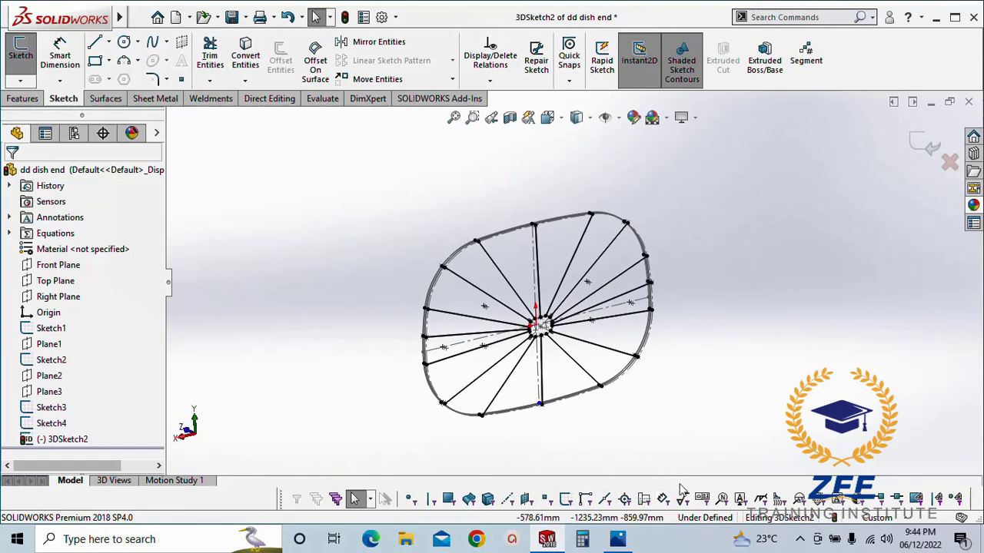
scroll(642, 394, down, 10)
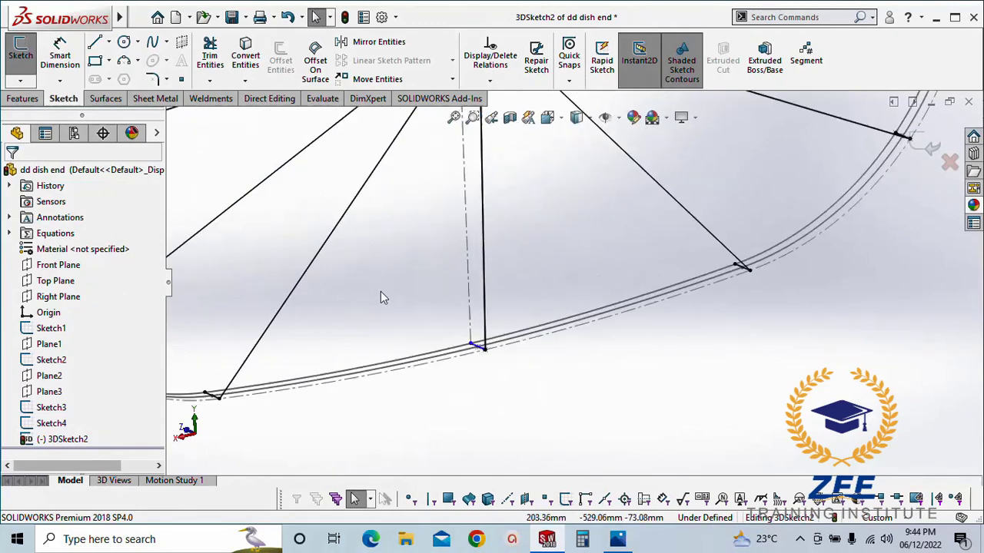
scroll(648, 410, down, 3)
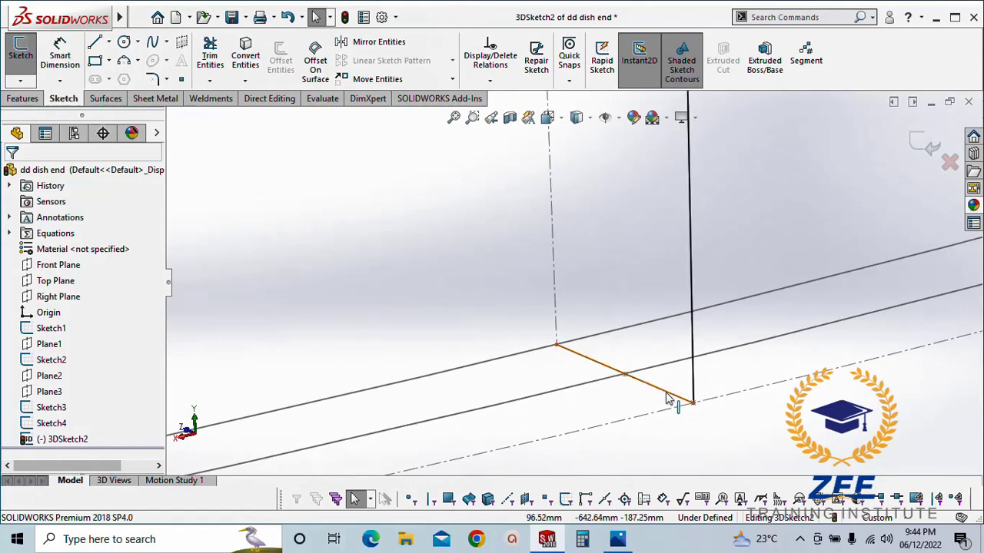
click(666, 395)
key(Delete)
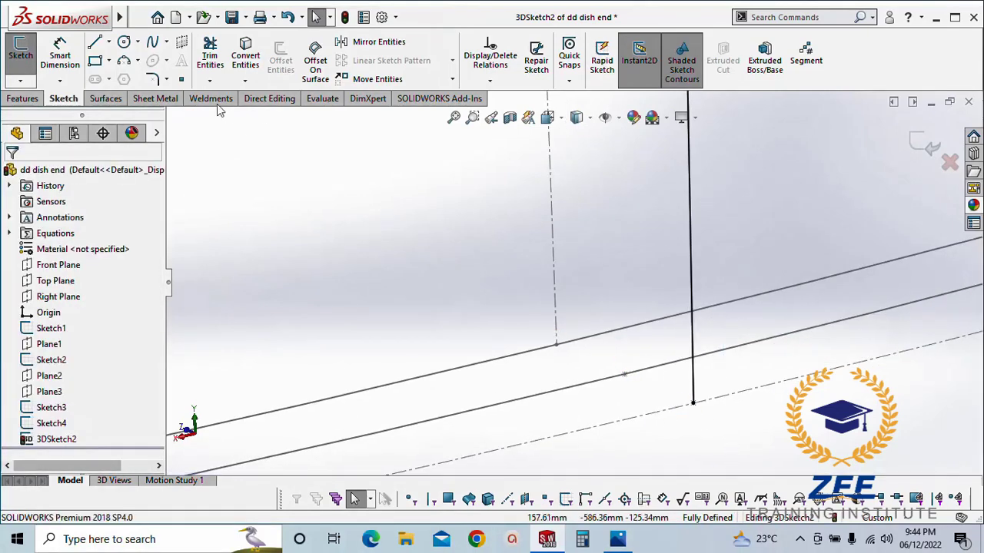
click(94, 42)
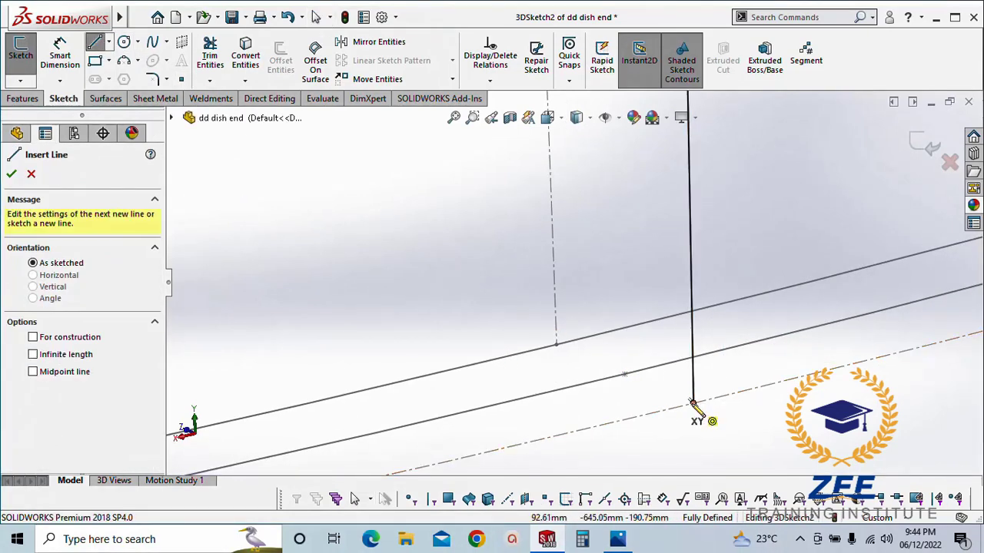
click(693, 402)
click(557, 345)
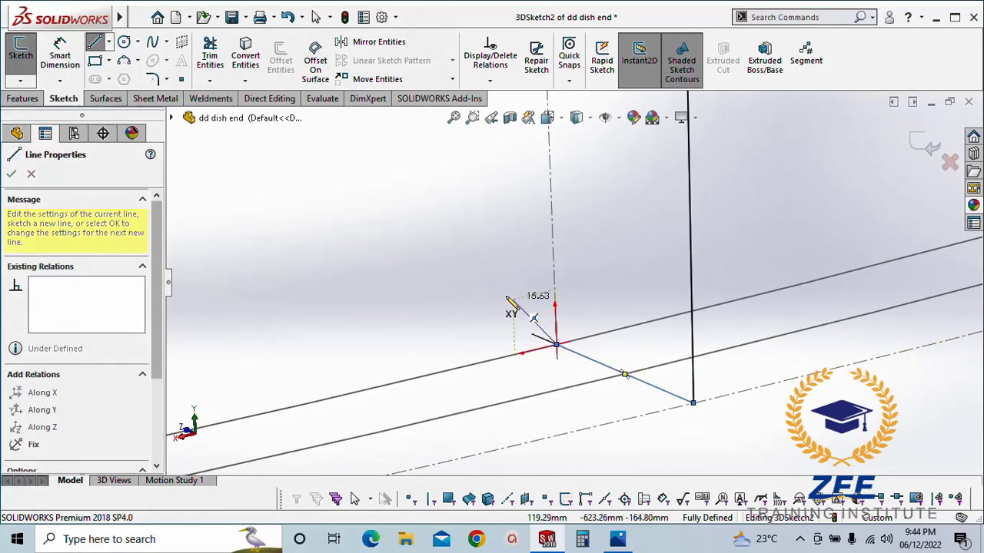
key(Escape)
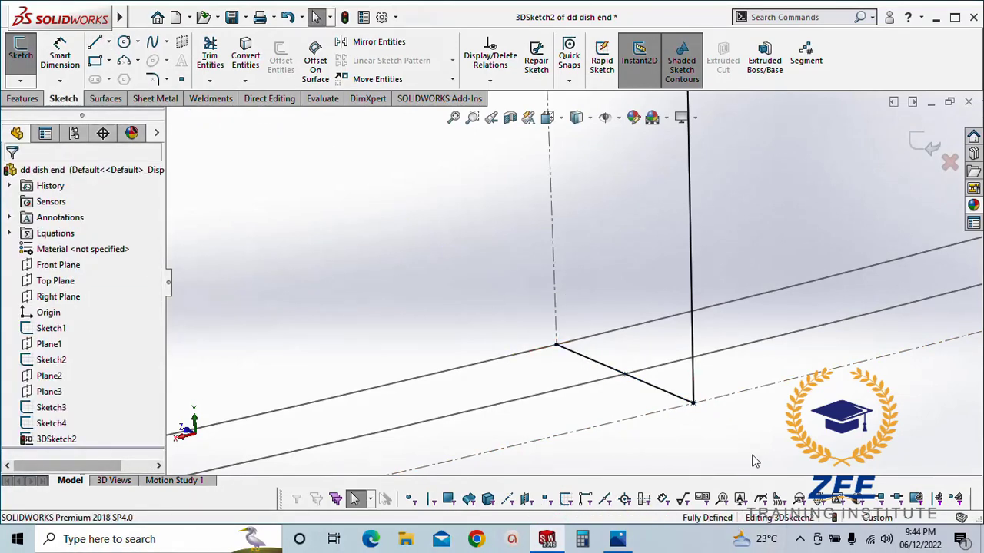
Start a 25 mm sketch fillet and select the line corners at the upper edge's far end and the adjacent corner-arc midpoint
key(f)
scroll(634, 174, down, 5)
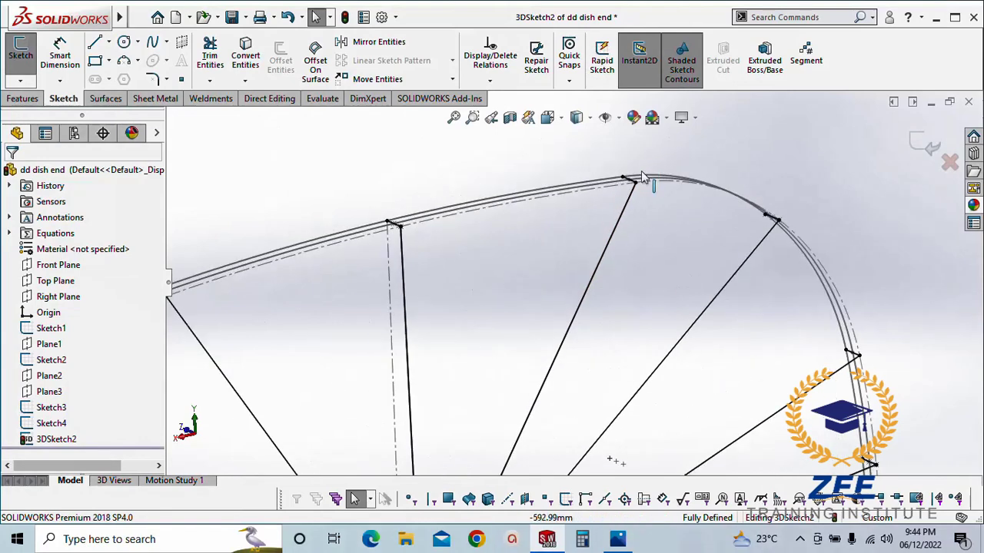
click(155, 80)
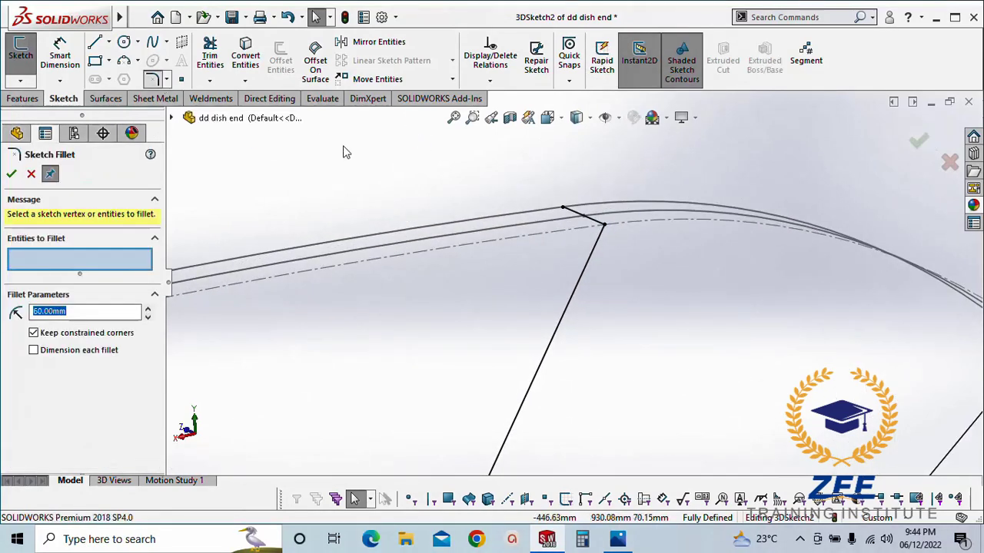
click(606, 227)
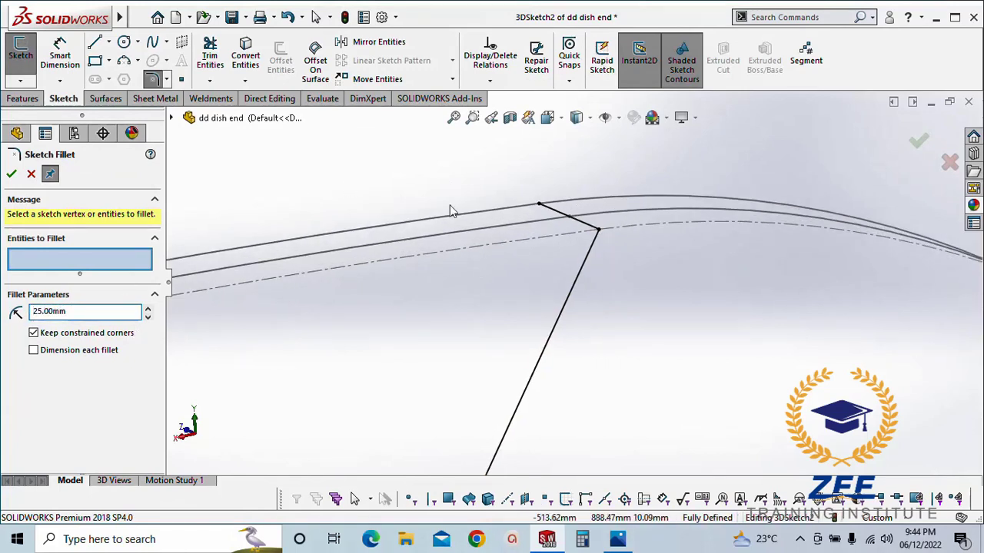
scroll(552, 200, down, 3)
click(637, 256)
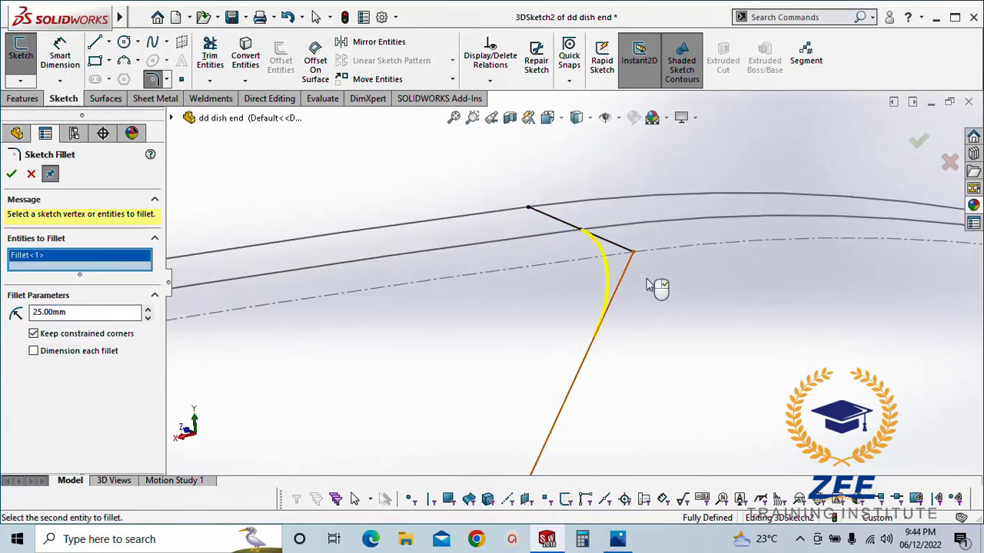
mouse_move(653, 277)
middle_down()
mouse_move(676, 279)
mouse_move(290, 332)
mouse_move(314, 228)
mouse_move(356, 259)
mouse_move(577, 350)
mouse_move(728, 371)
middle_up()
click(730, 359)
scroll(730, 368, up, 3)
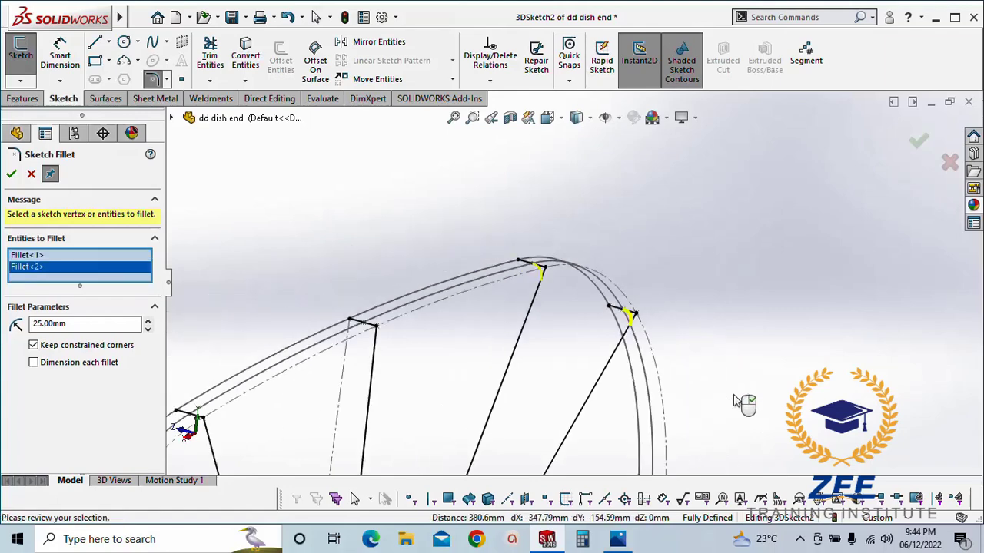
Add the three line corners along the large outline's far side edge to the 25 mm sketch fillet
middle_drag(648, 436, 629, 422)
scroll(629, 422, down, 4)
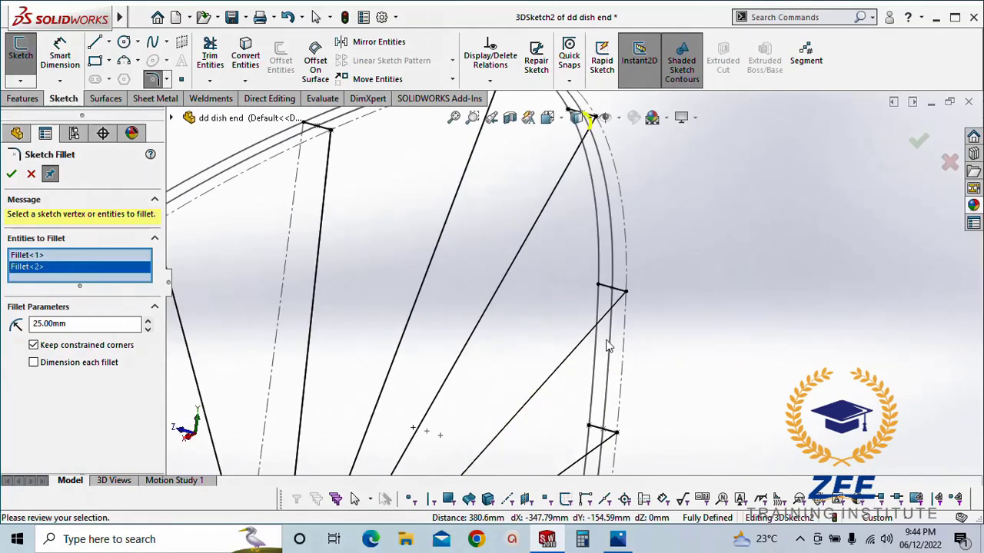
click(626, 295)
middle_drag(654, 344, 680, 287)
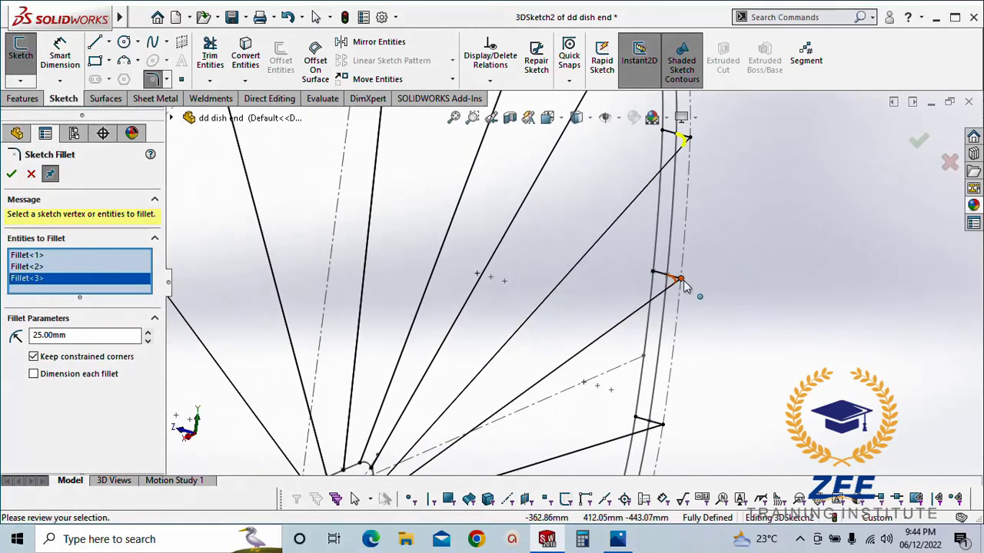
click(681, 281)
click(666, 428)
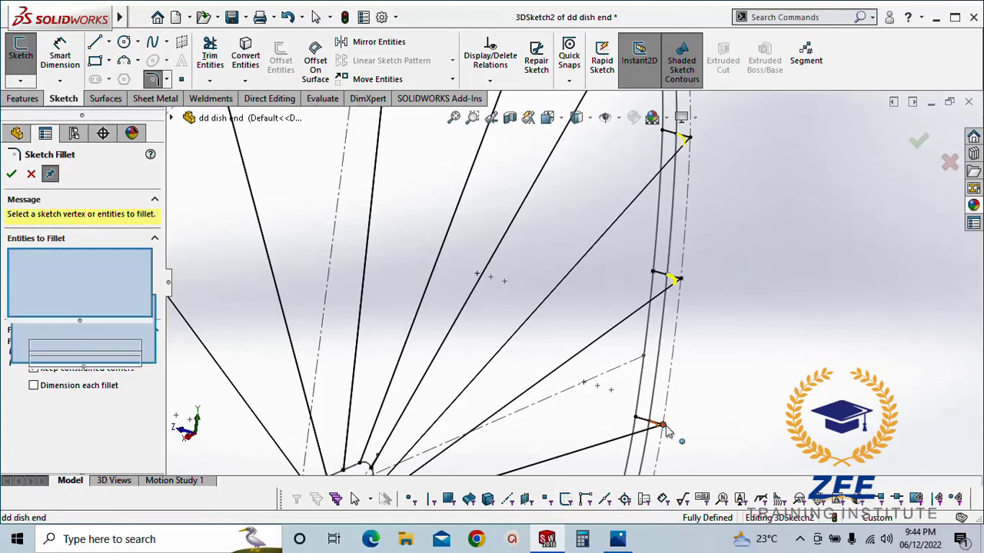
Add the line corners at the far lower corner-arc midpoint and the lower edge's far end to the fillet selection
scroll(735, 368, up, 5)
scroll(630, 364, down, 4)
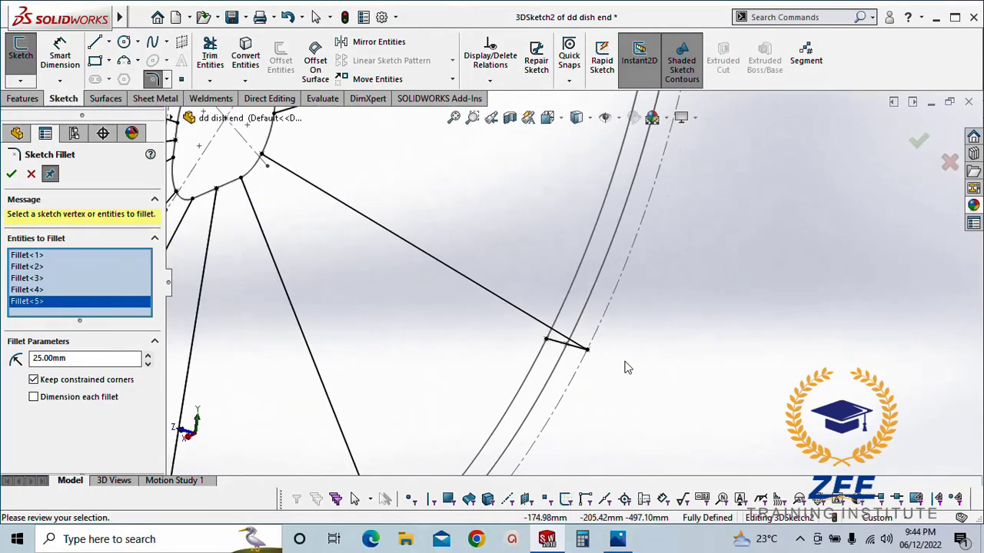
click(578, 347)
scroll(592, 365, up, 4)
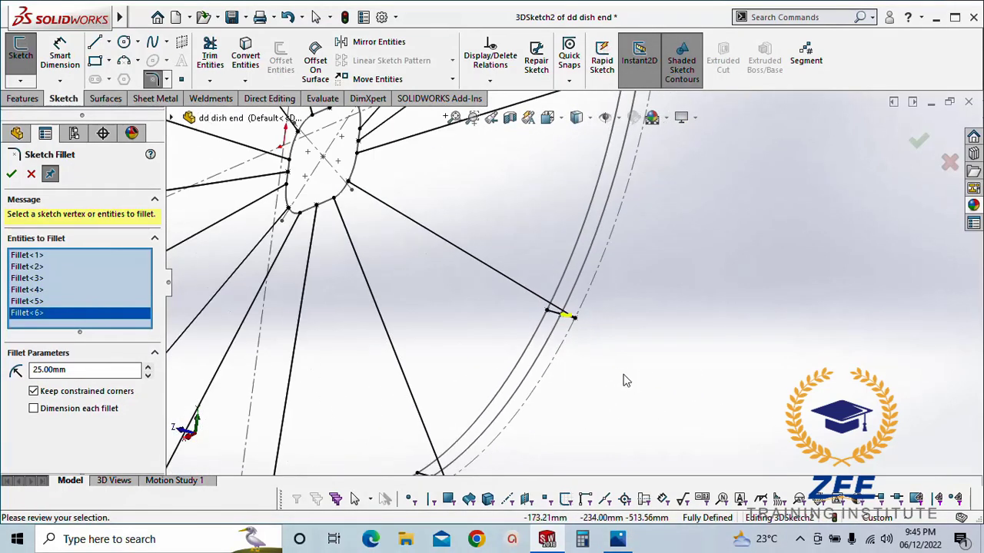
scroll(626, 376, down, 5)
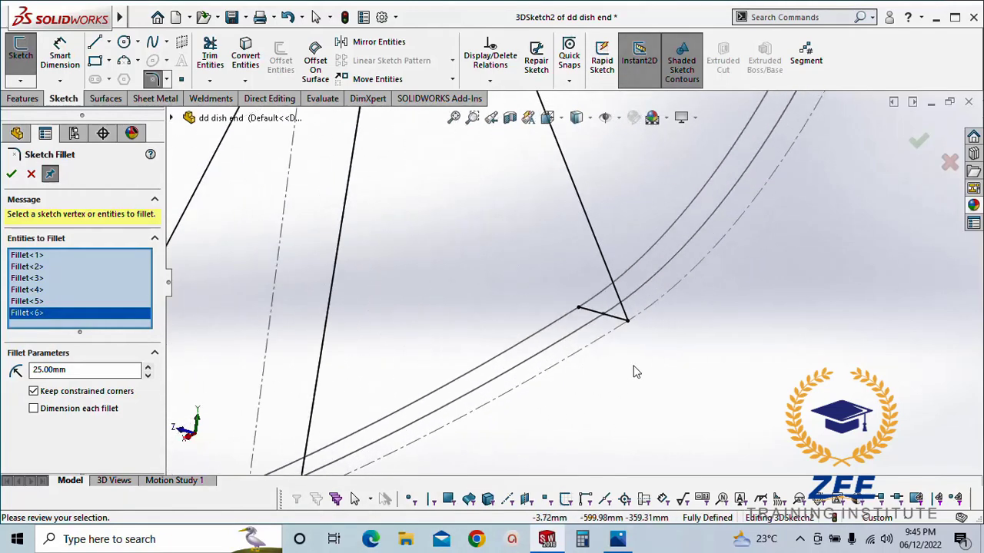
click(627, 322)
Add the line corners at the lower edge's midpoint, its near end and the adjacent corner-arc midpoint to the fillet selection
scroll(638, 331, up, 4)
scroll(576, 379, down, 3)
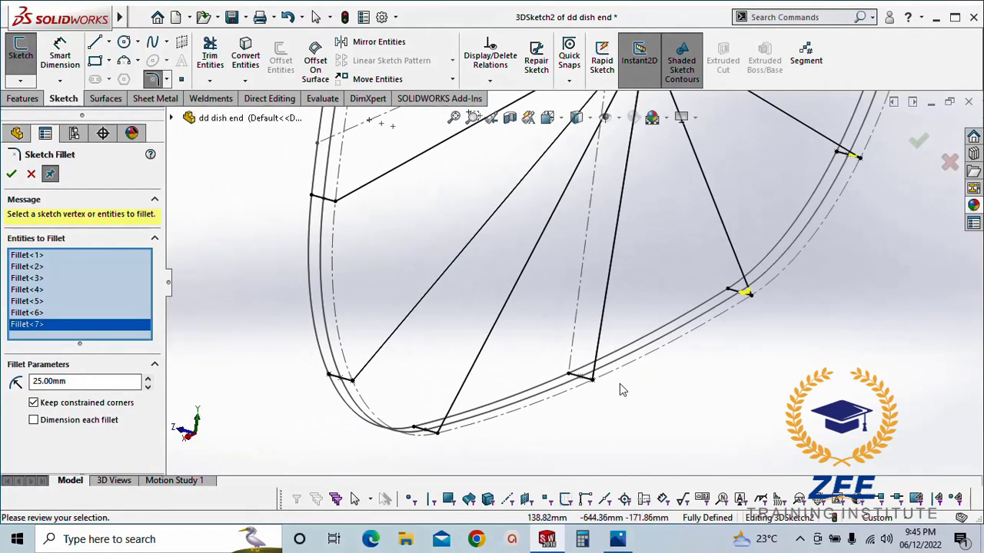
click(576, 369)
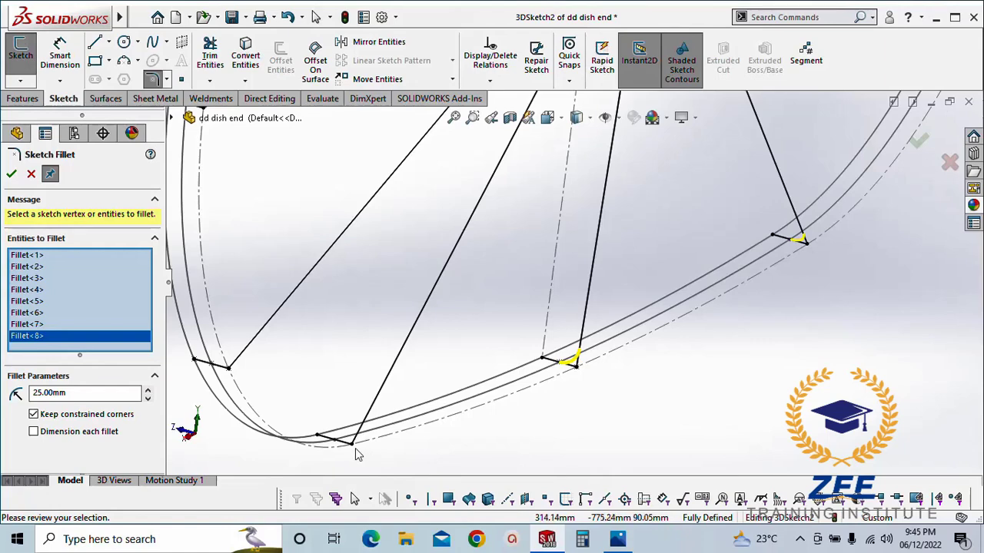
click(351, 444)
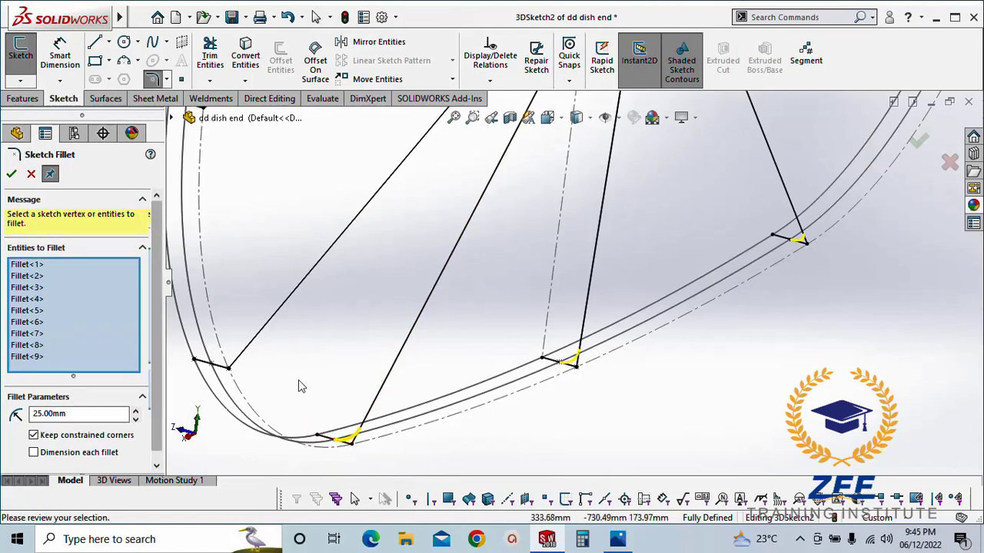
ctrl+middle_drag(305, 390, 547, 414)
click(477, 398)
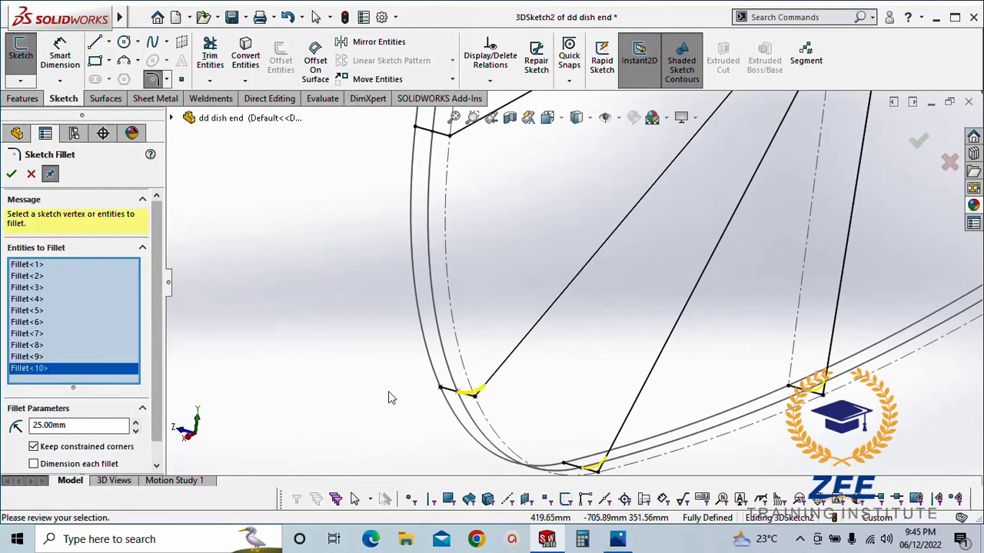
Add the three line corners along the large outline's near side edge to the fillet selection
middle_drag(390, 397, 383, 346)
click(437, 372)
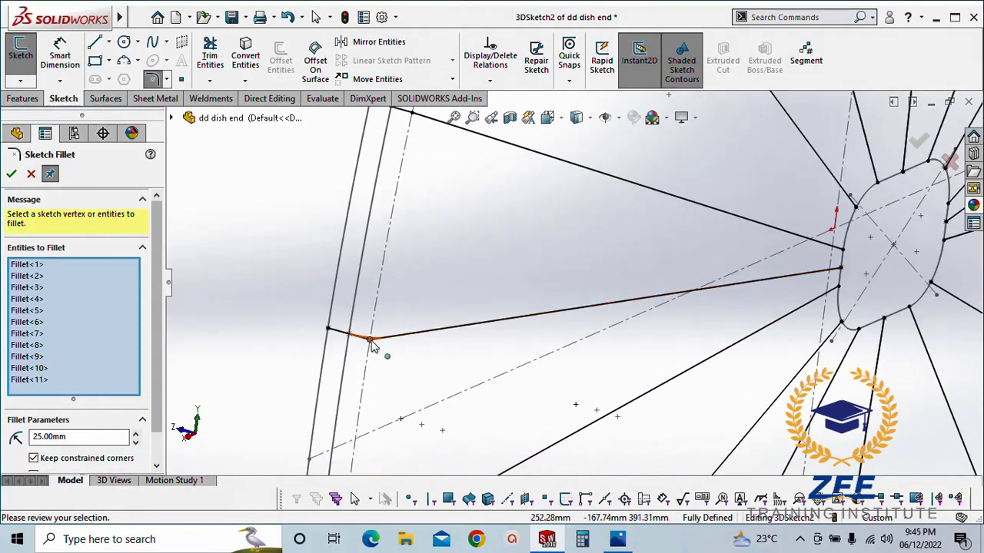
click(371, 341)
middle_drag(474, 222, 469, 384)
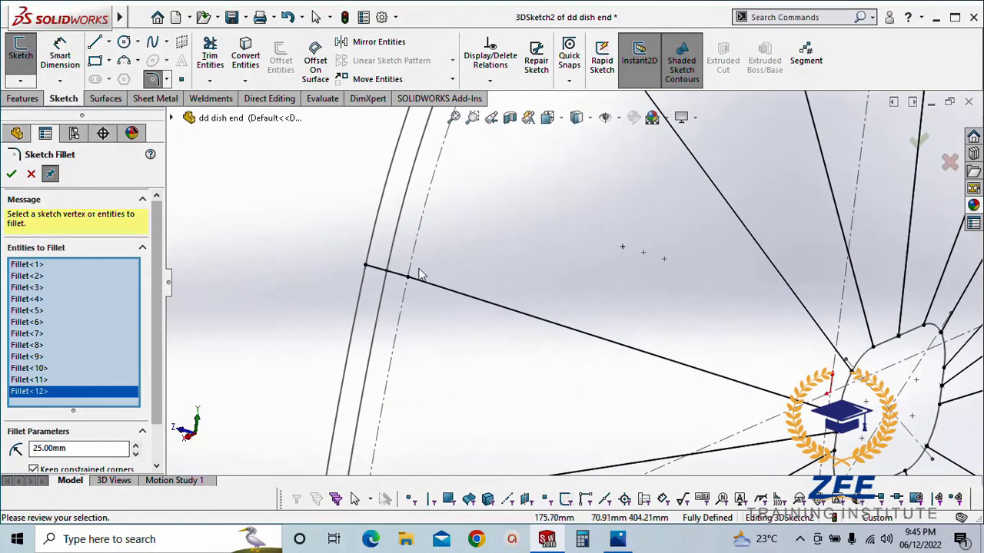
click(408, 278)
Add the line corners at the near upper corner-arc midpoint and the upper edge's near end to the fillet selection
scroll(508, 292, up, 3)
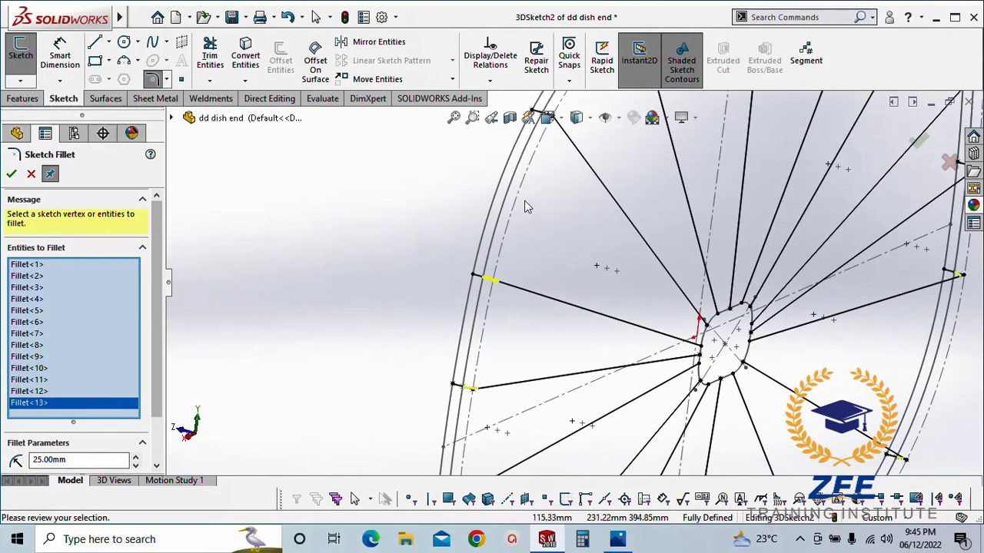
scroll(527, 204, down, 8)
middle_drag(500, 300, 484, 320)
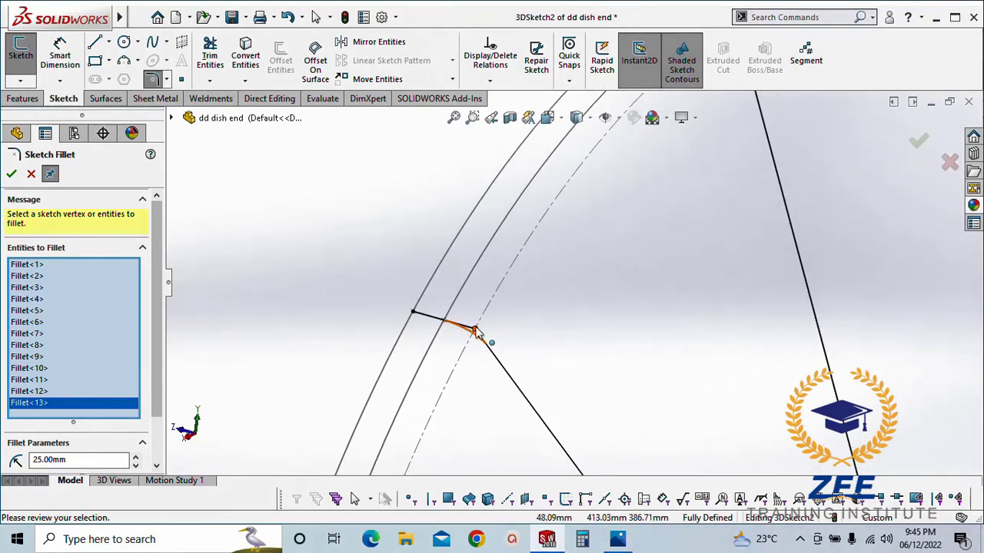
click(475, 331)
middle_drag(600, 238, 603, 269)
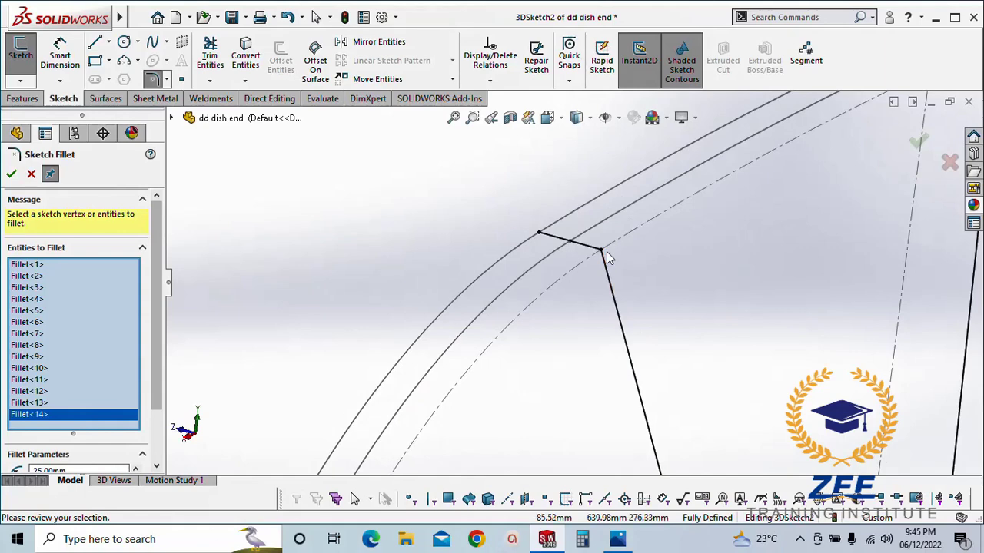
click(603, 252)
Add the line corner at the upper edge's midpoint, apply the 25 mm sketch fillets and end the command
scroll(702, 281, up, 3)
middle_drag(703, 281, 592, 316)
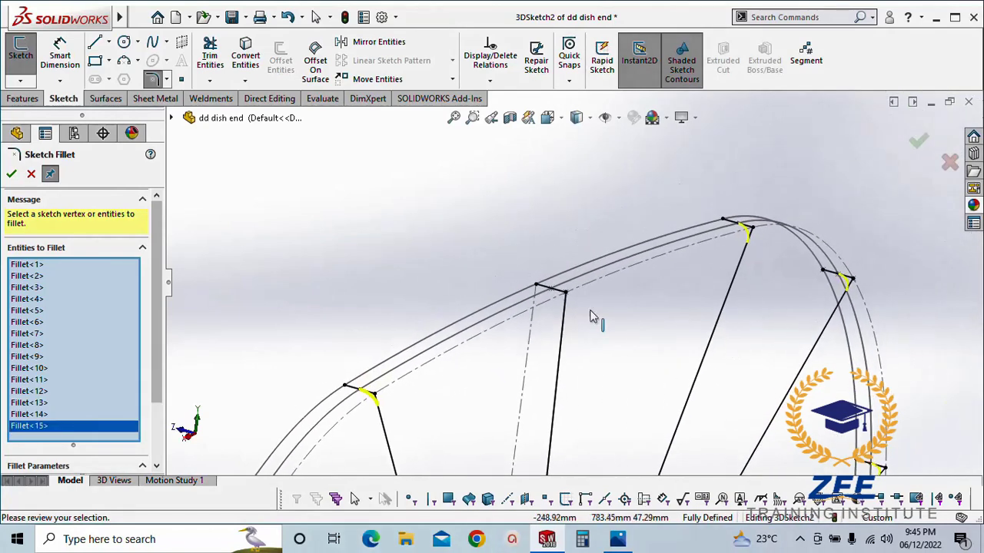
scroll(584, 317, down, 3)
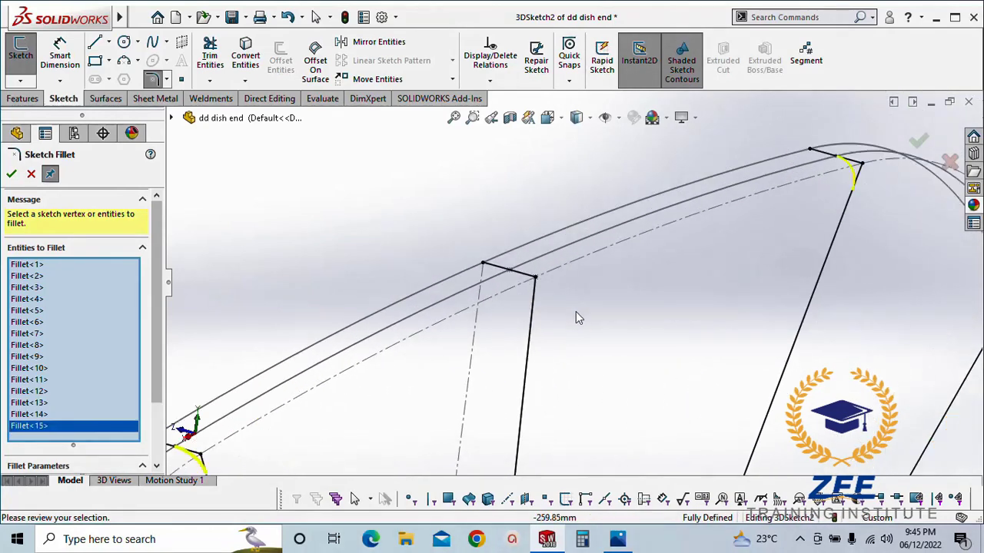
click(536, 280)
scroll(593, 320, up, 6)
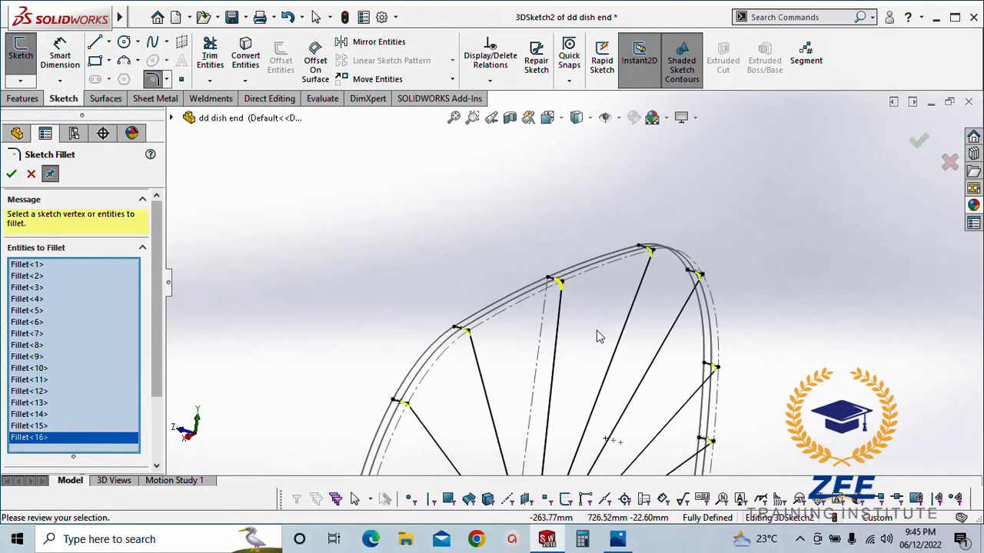
scroll(584, 389, down, 3)
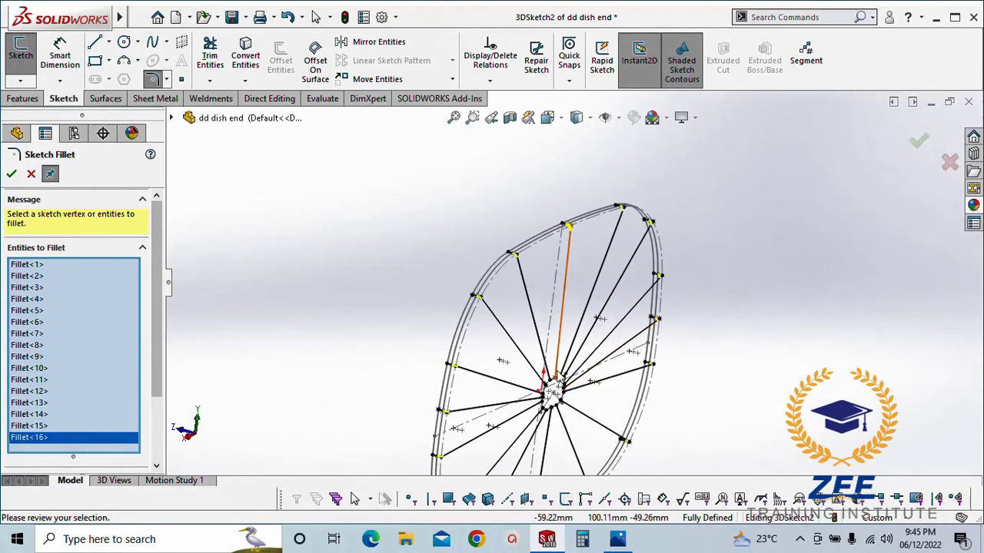
click(918, 143)
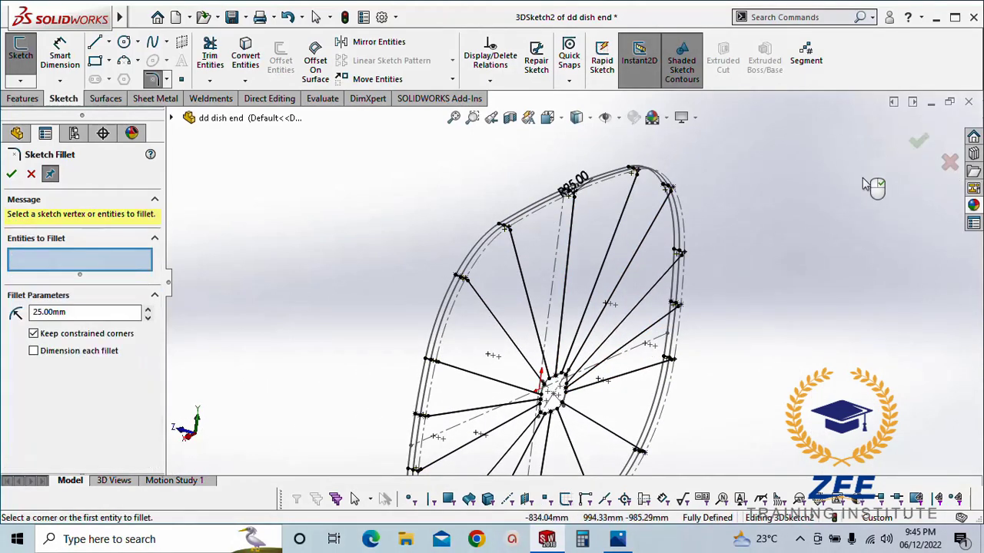
click(31, 174)
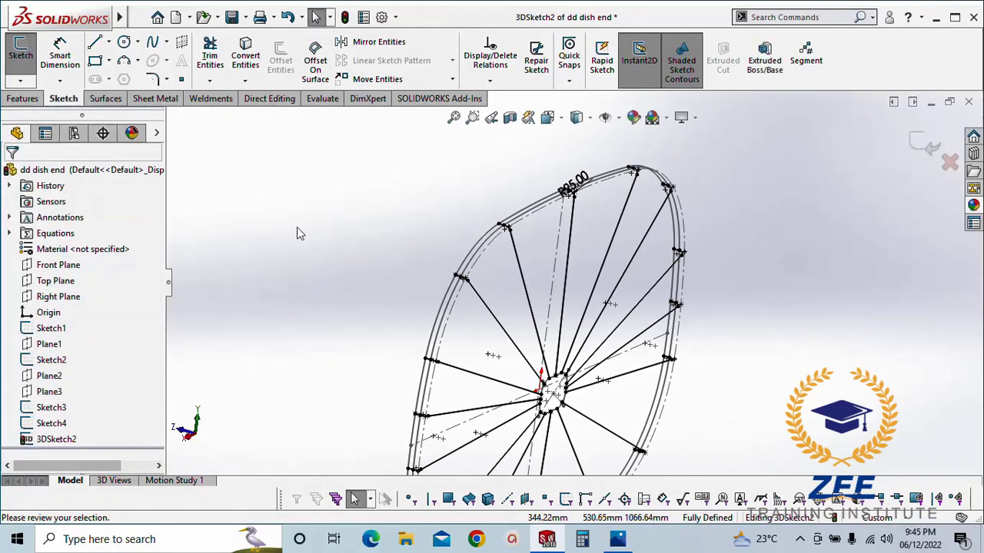
Examine the filleted 3D sketch lines from top to bottom in the Right view
scroll(358, 312, up, 5)
key(space)
key(ctrl+4)
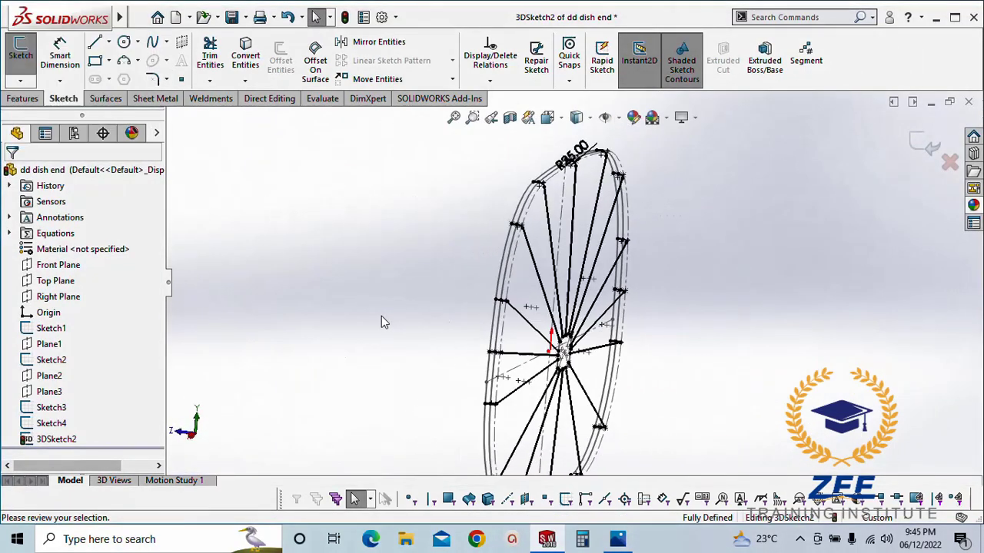
scroll(559, 204, down, 4)
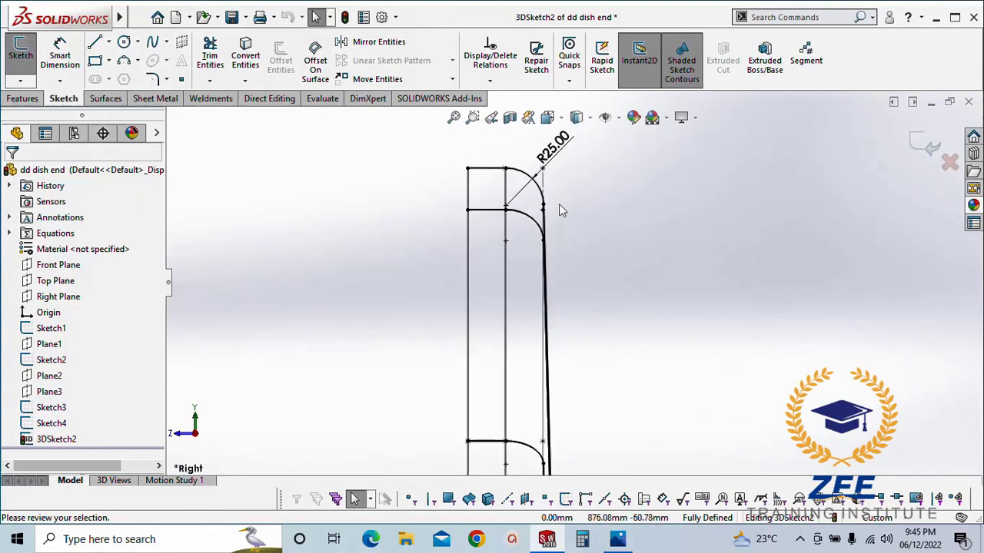
ctrl+middle_drag(621, 353, 625, 180)
scroll(636, 295, up, 2)
ctrl+middle_drag(620, 381, 626, 91)
ctrl+middle_drag(647, 361, 621, 87)
scroll(630, 404, up, 2)
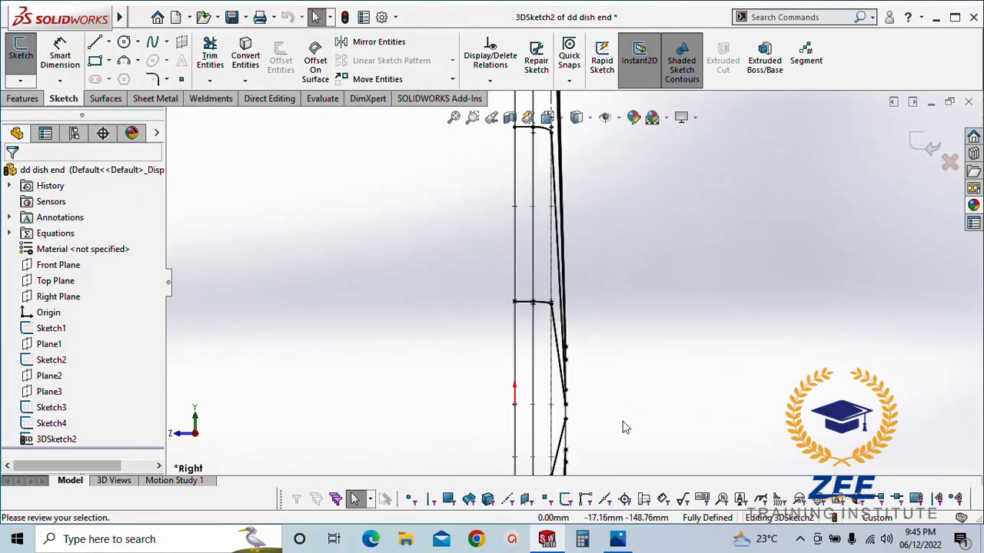
ctrl+middle_drag(621, 428, 616, 154)
scroll(547, 207, down, 4)
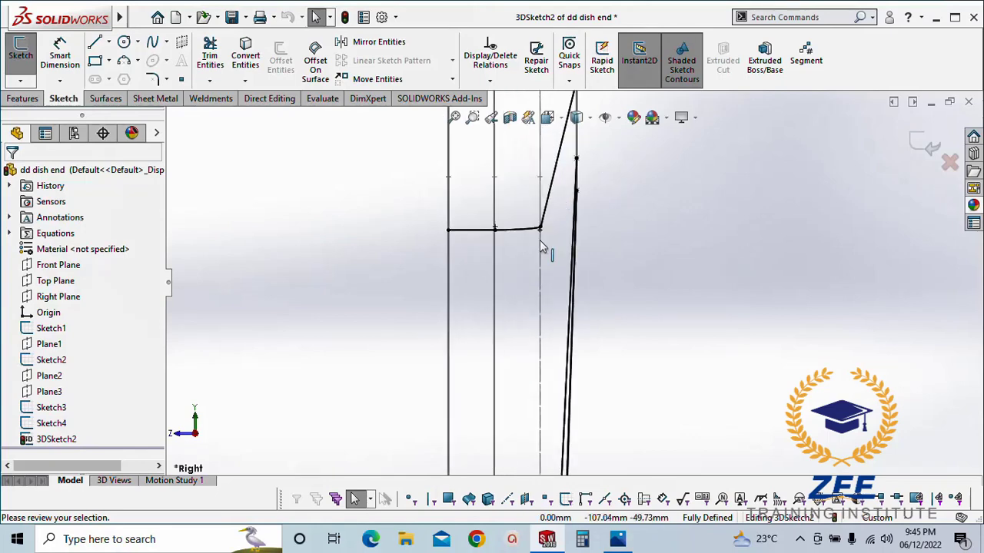
scroll(575, 285, up, 3)
ctrl+middle_drag(628, 364, 621, 71)
ctrl+middle_drag(615, 403, 607, 130)
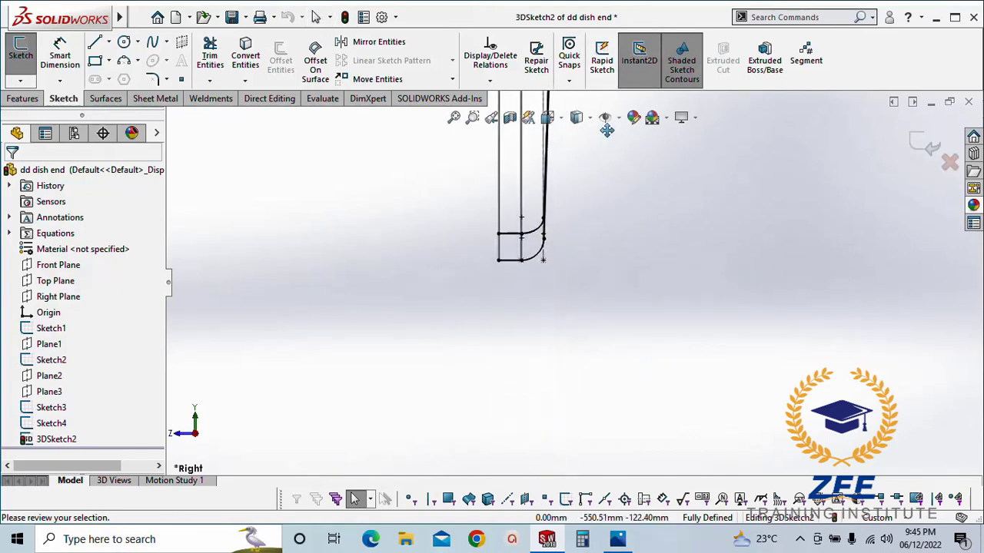
mouse_move(603, 272)
middle_down()
mouse_move(610, 253)
mouse_move(621, 302)
mouse_move(740, 289)
middle_up()
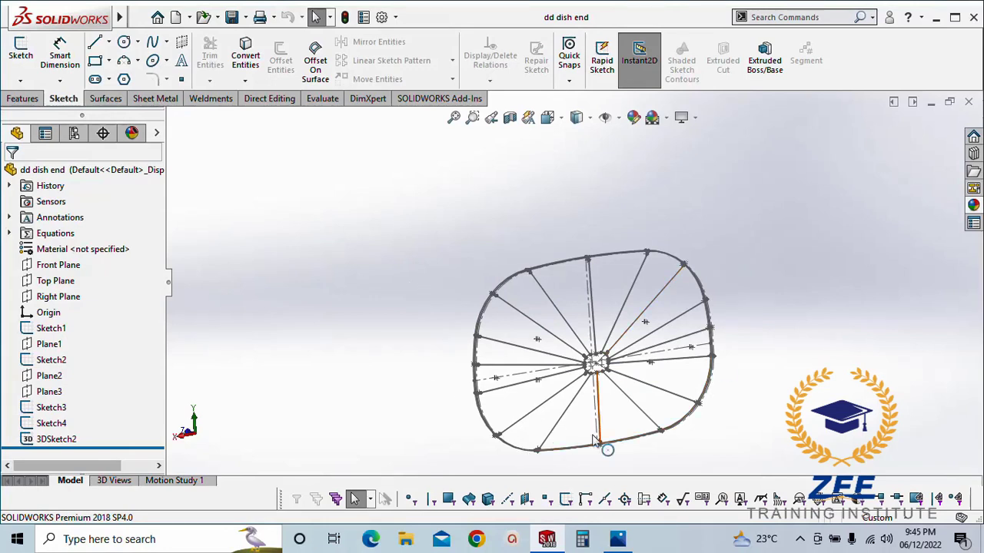
Start a lofted surface with the large outlines Sketch1 and Sketch2 as profiles, picked near the same upper corner
scroll(697, 407, up, 2)
scroll(617, 343, down, 2)
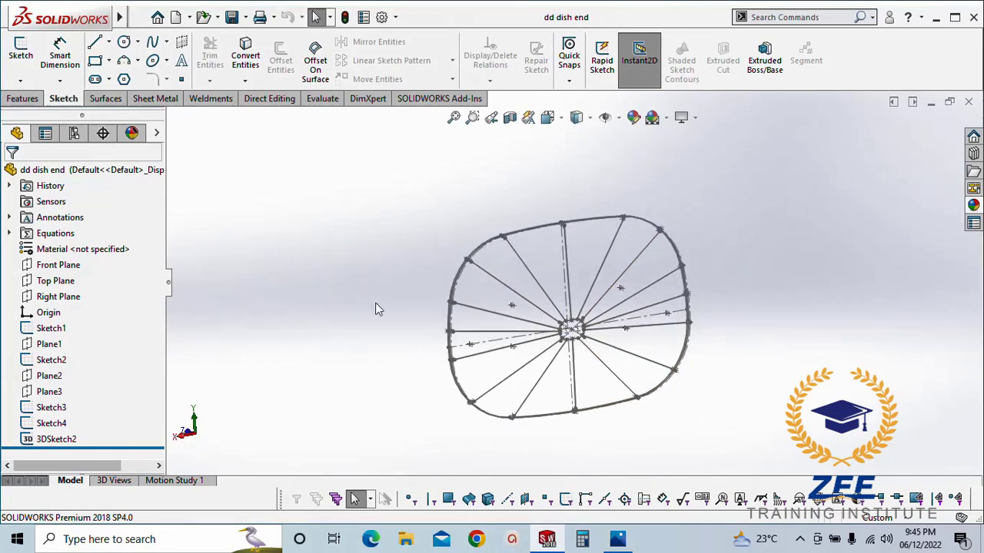
click(109, 99)
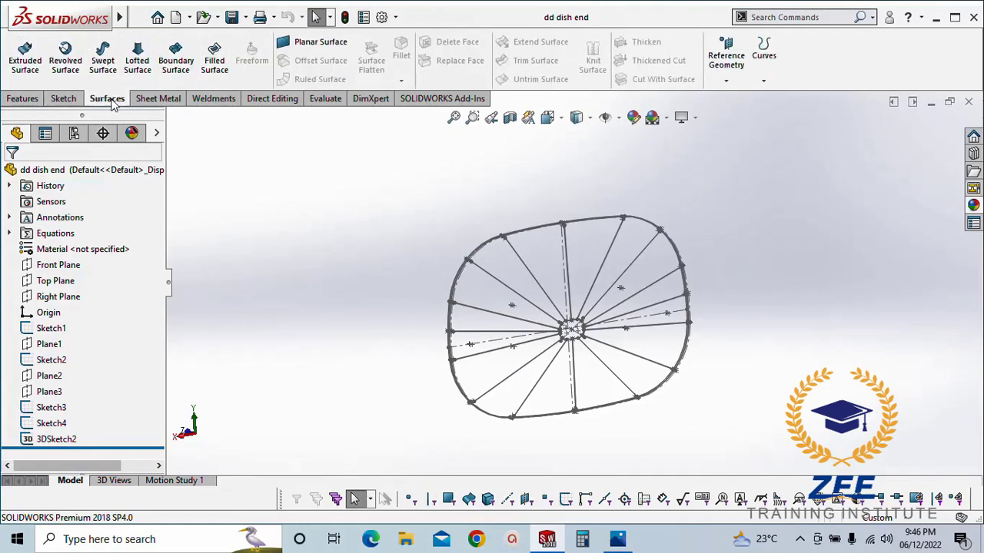
click(138, 64)
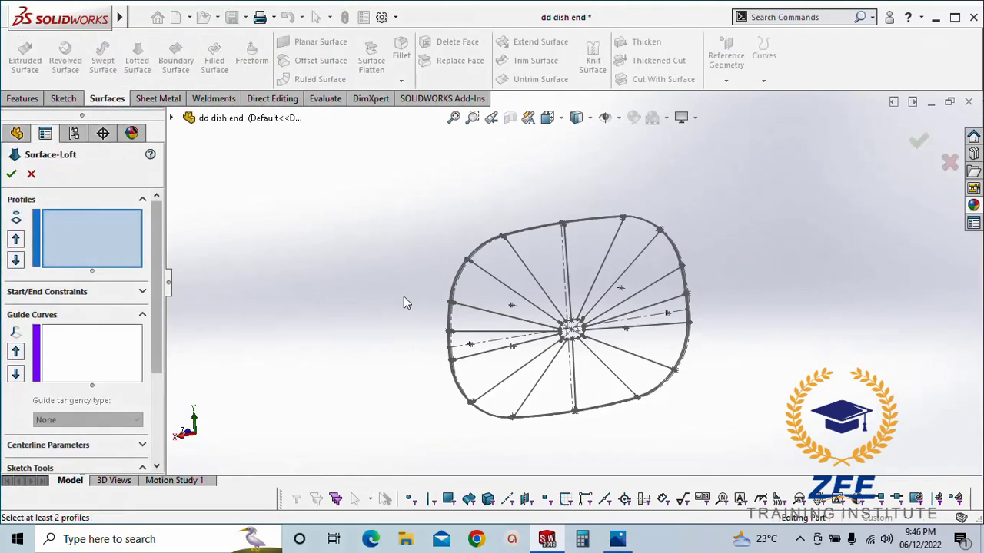
scroll(404, 296, down, 10)
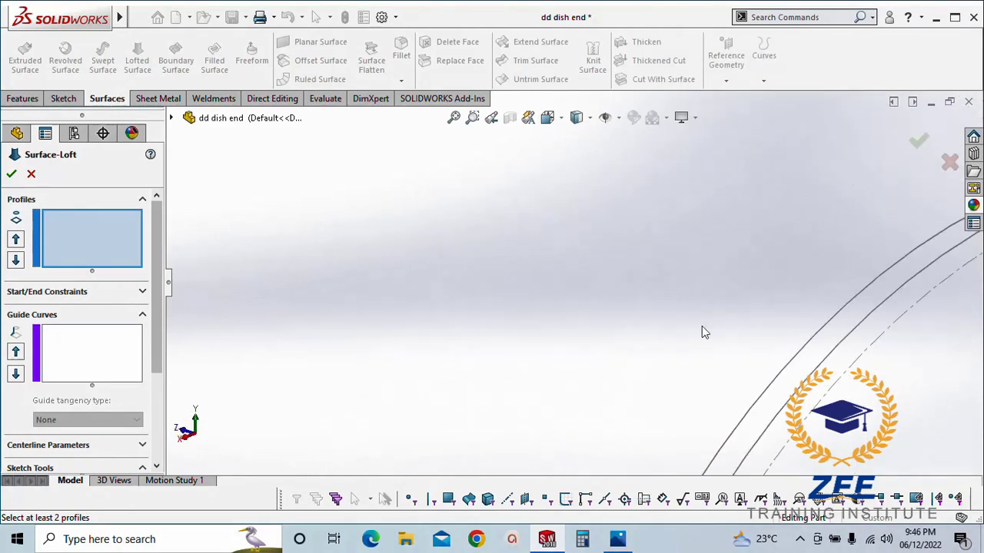
scroll(770, 358, up, 5)
mouse_move(675, 234)
middle_down()
mouse_move(746, 232)
mouse_move(725, 232)
middle_up()
scroll(862, 183, down, 4)
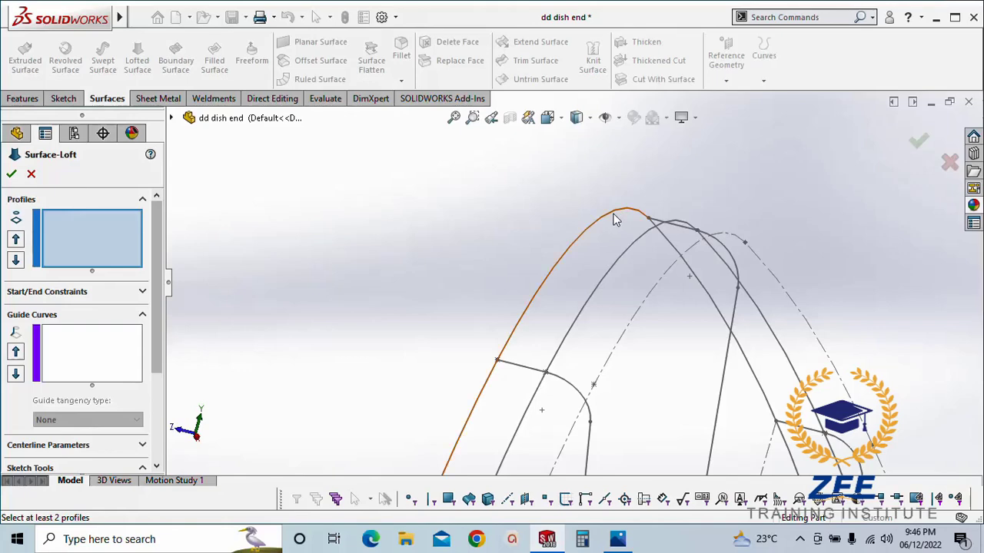
click(613, 215)
scroll(573, 282, up, 5)
scroll(670, 274, down, 5)
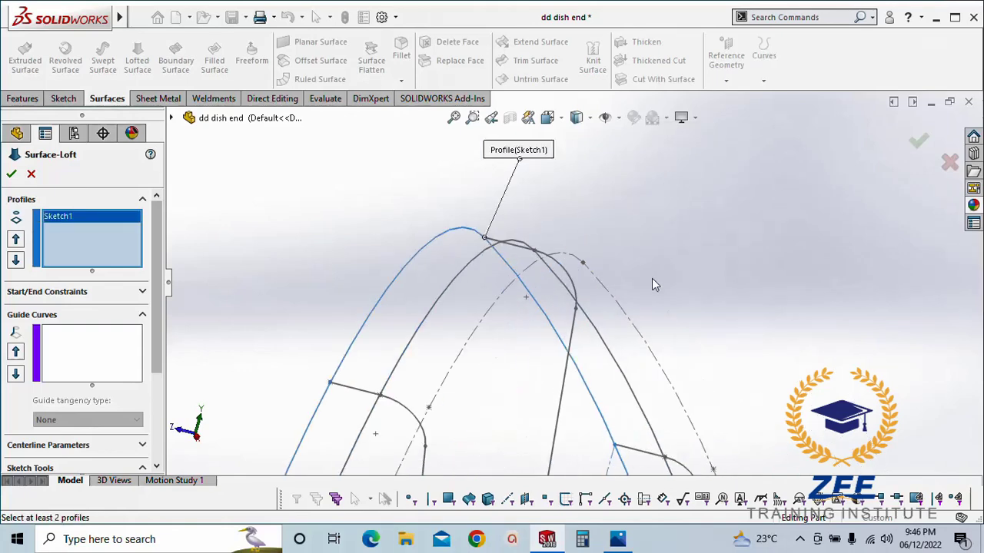
click(611, 351)
scroll(610, 292, up, 5)
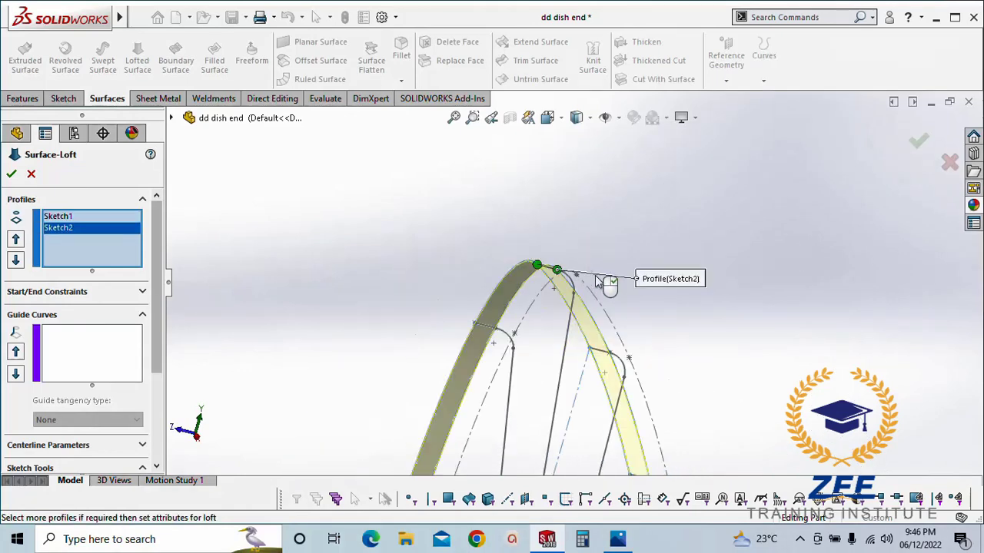
Add the small central outline Sketch3 as the third profile of the surface loft
scroll(558, 437, down, 5)
middle_drag(564, 246, 505, 262)
scroll(586, 197, down, 4)
scroll(554, 213, down, 1)
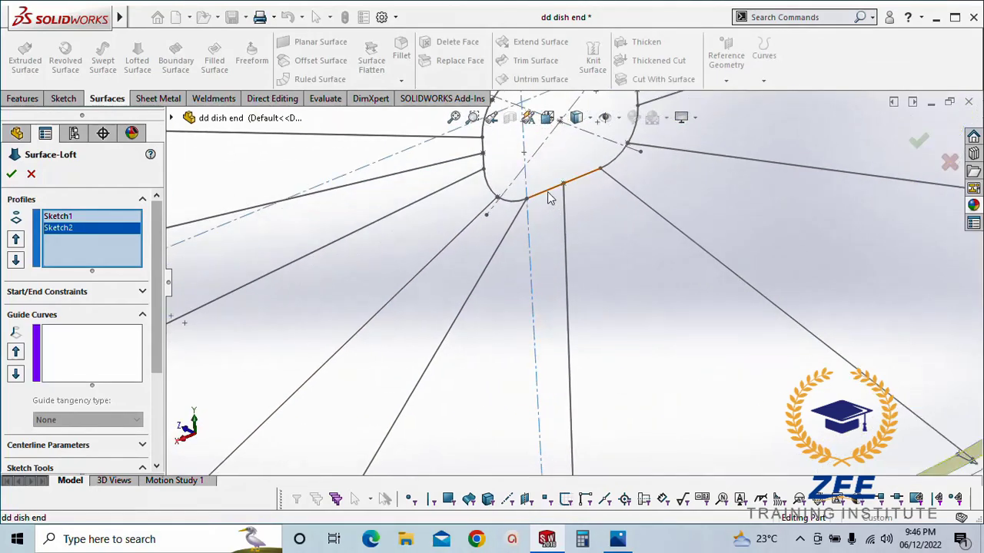
click(550, 198)
scroll(582, 297, up, 4)
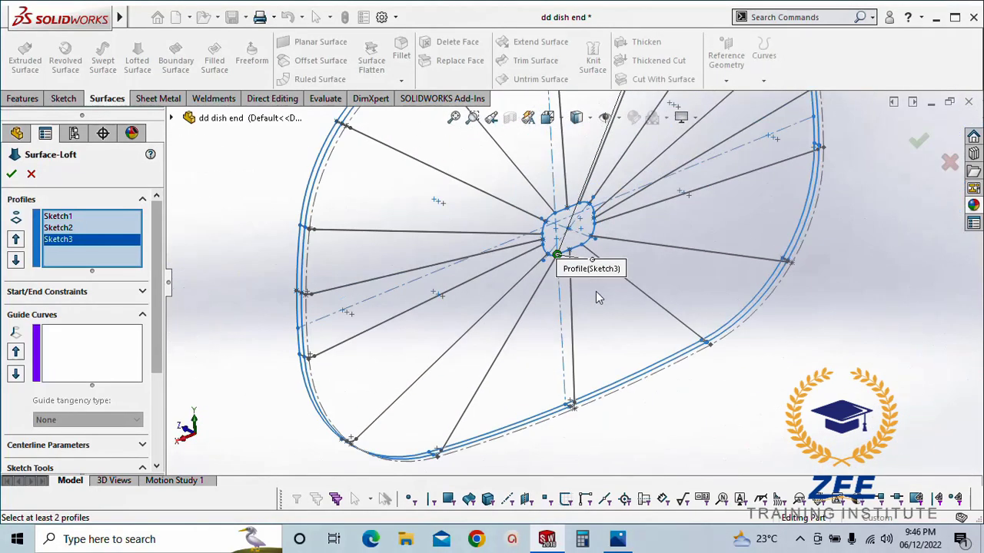
Move the Sketch3 profile's connector point around the small outline to the upper corner matching the Sketch1 and Sketch2 connectors
scroll(598, 297, up, 2)
scroll(591, 261, down, 5)
scroll(546, 306, up, 5)
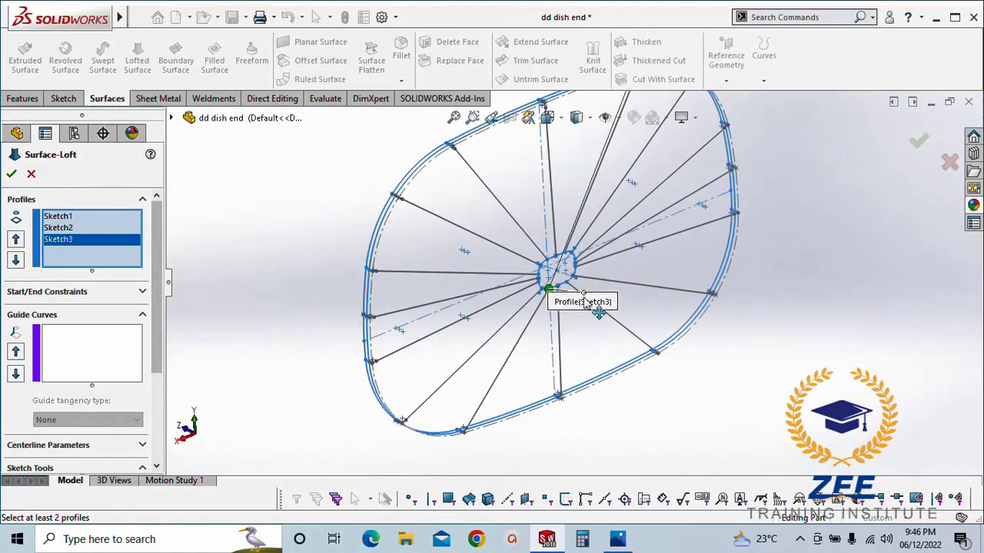
scroll(654, 257, up, 3)
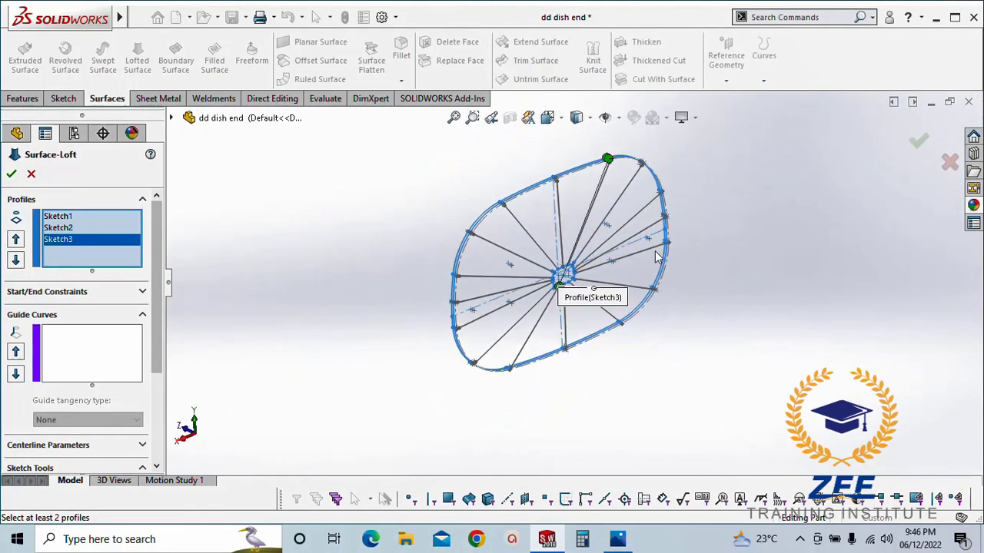
scroll(633, 214, down, 4)
ctrl+middle_drag(576, 253, 566, 264)
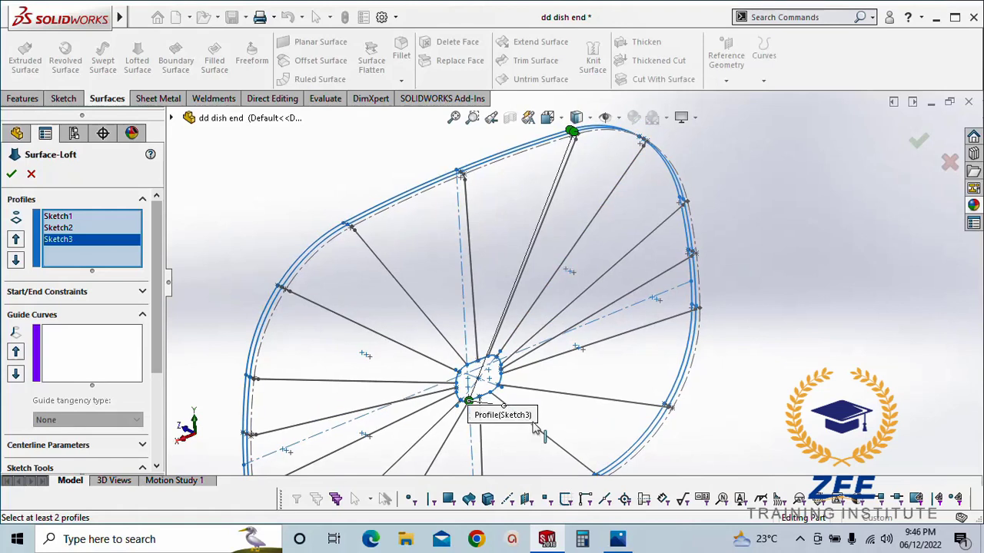
drag(532, 415, 659, 375)
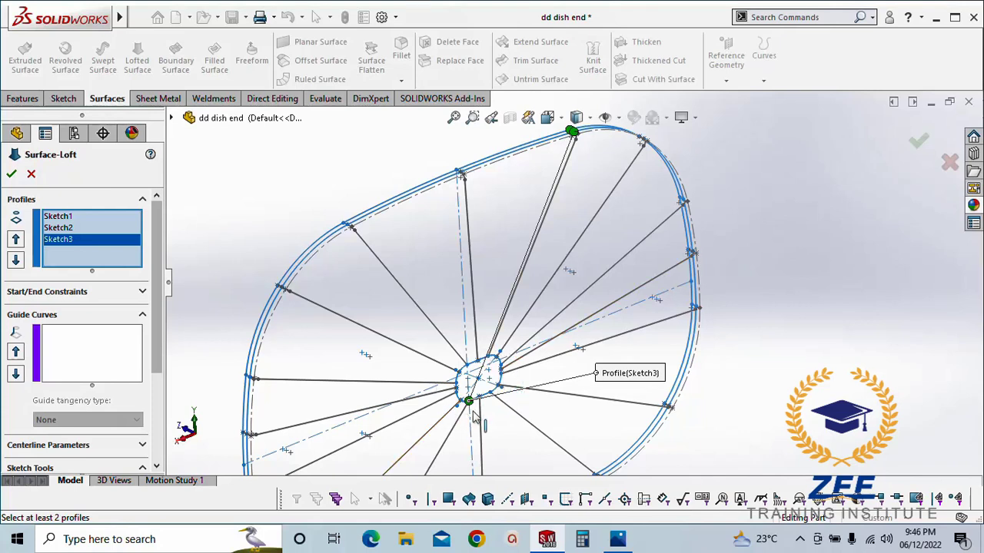
drag(469, 399, 490, 394)
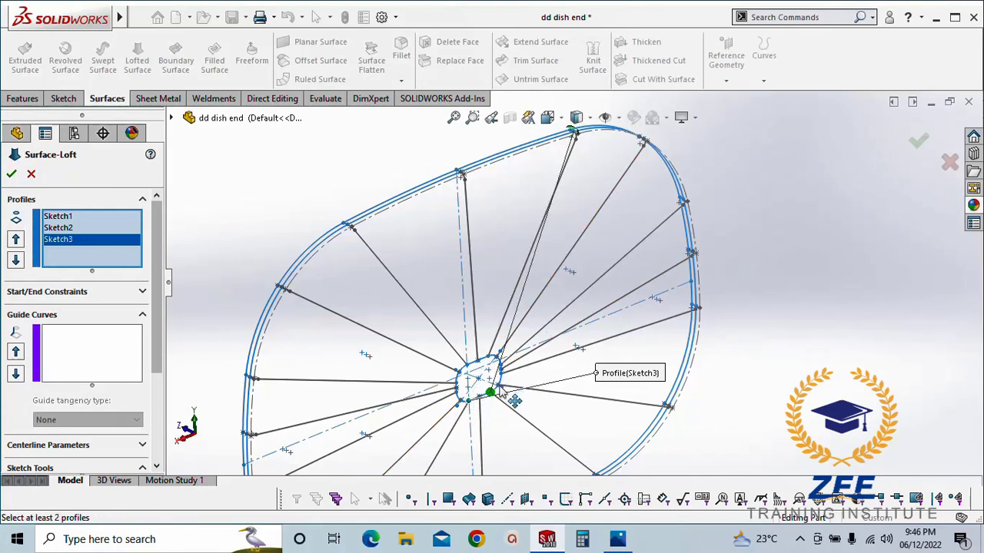
scroll(498, 400, down, 2)
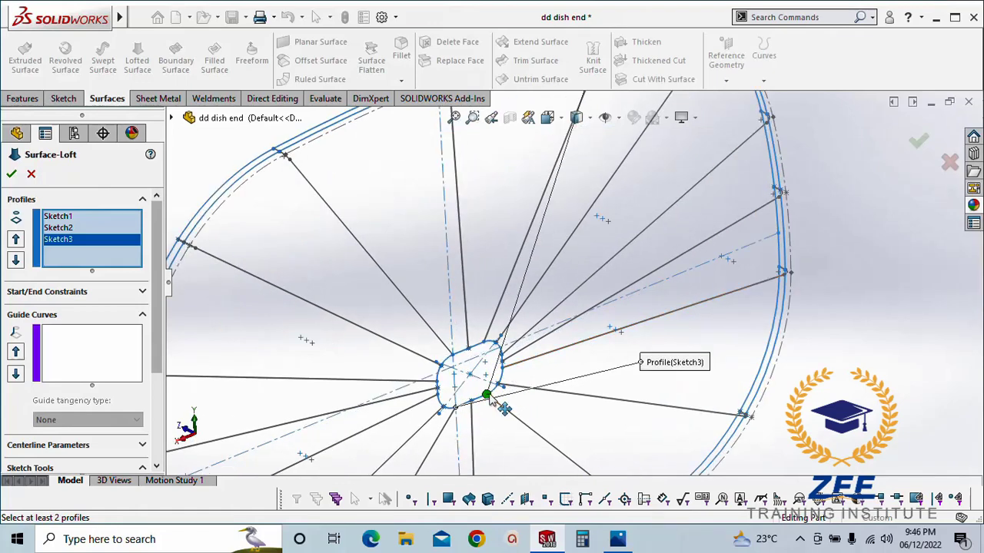
mouse_move(490, 398)
mouse_down()
mouse_move(506, 391)
mouse_move(506, 359)
mouse_up()
scroll(504, 359, up, 3)
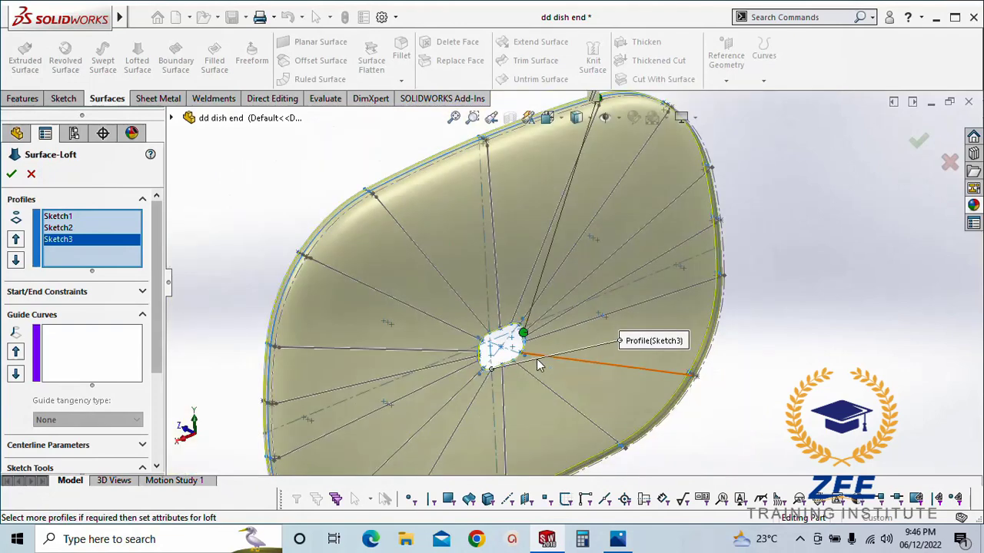
scroll(582, 188, down, 2)
scroll(525, 410, down, 3)
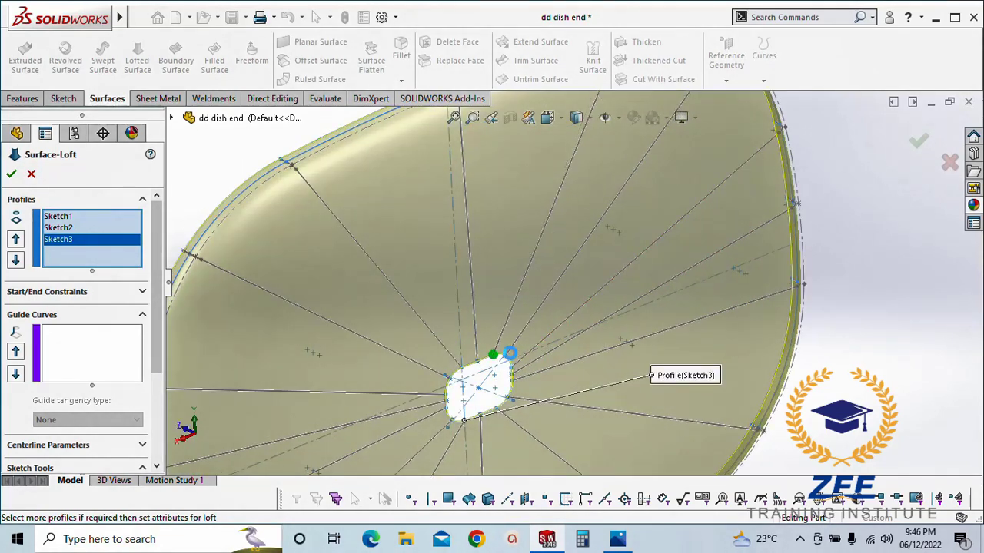
Check the loft preview edge-on and create the lofted surface through the three profiles
scroll(542, 354, up, 3)
scroll(599, 169, down, 2)
middle_drag(518, 349, 577, 285)
scroll(576, 289, up, 2)
scroll(580, 335, up, 1)
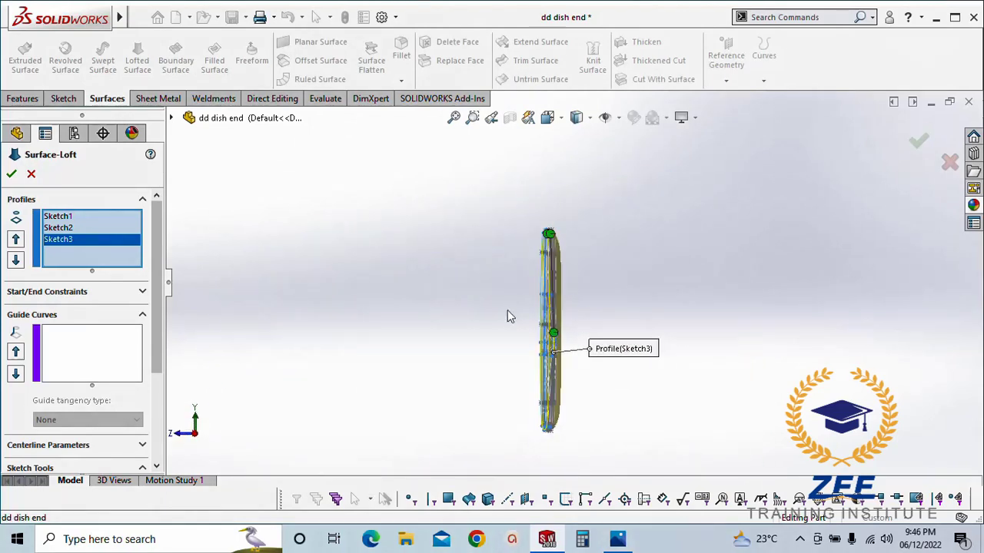
click(12, 175)
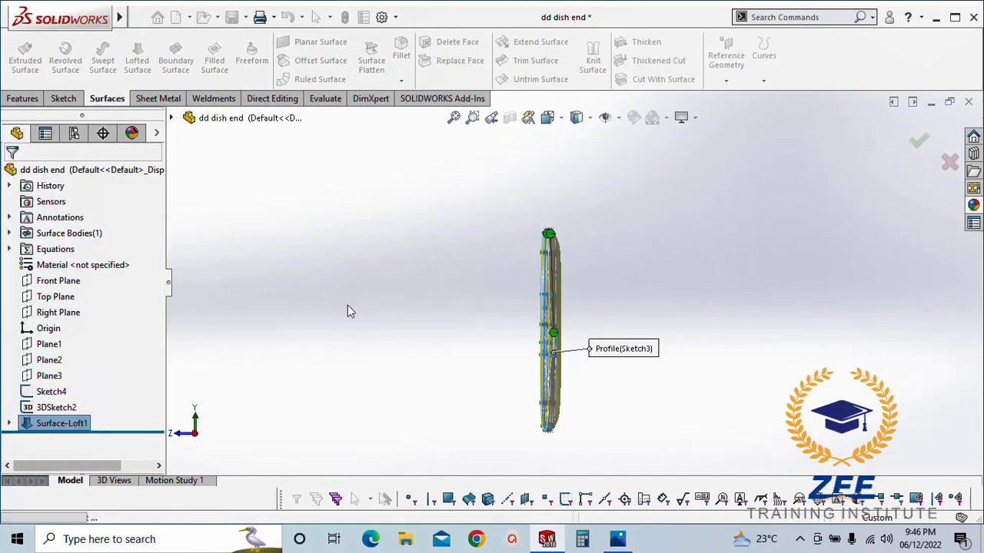
Examine the lofted dish surface edge-on from the Right view, rotated to the back and opposite side, and at oblique angles
scroll(535, 337, down, 4)
middle_drag(542, 333, 560, 312)
key(space)
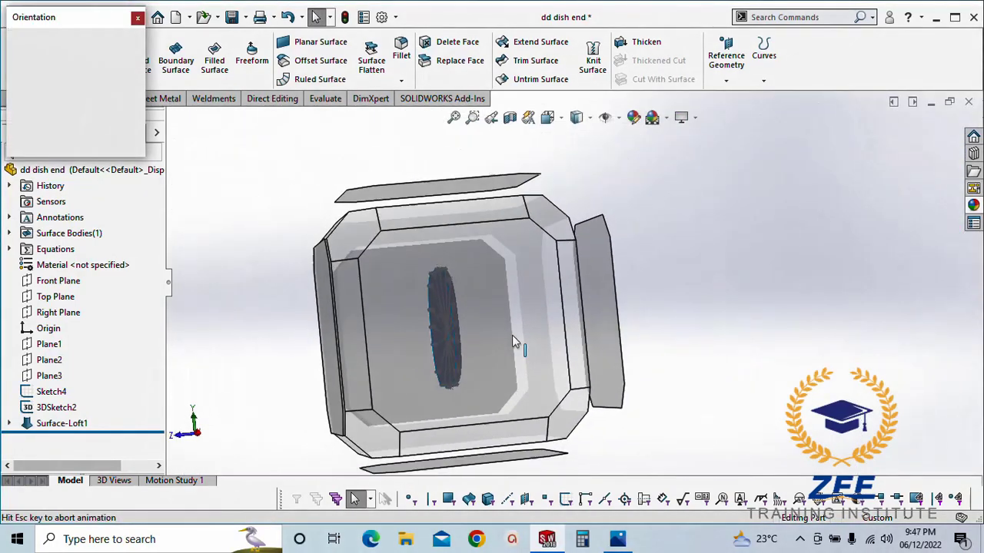
click(508, 343)
scroll(612, 200, down, 1)
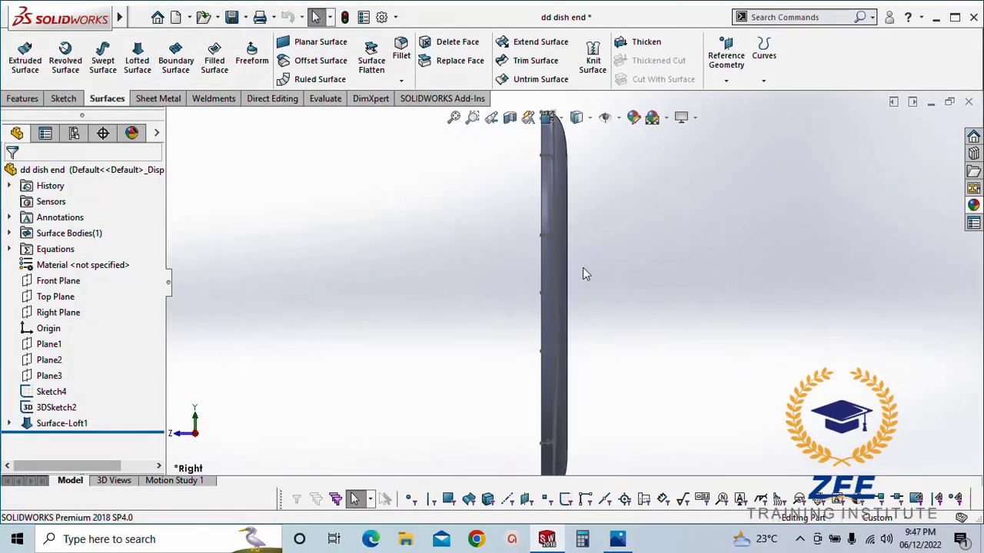
key(Left)
key(Left)
key(Left)
key(Left)
key(Left)
key(Left)
key(Left)
key(Left)
key(Left)
key(Left)
key(Left)
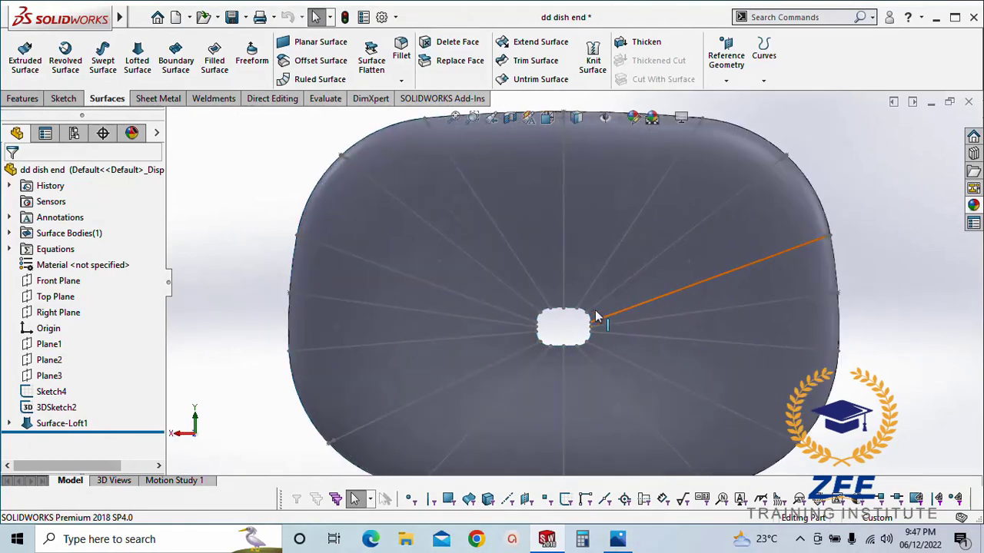
key(Left)
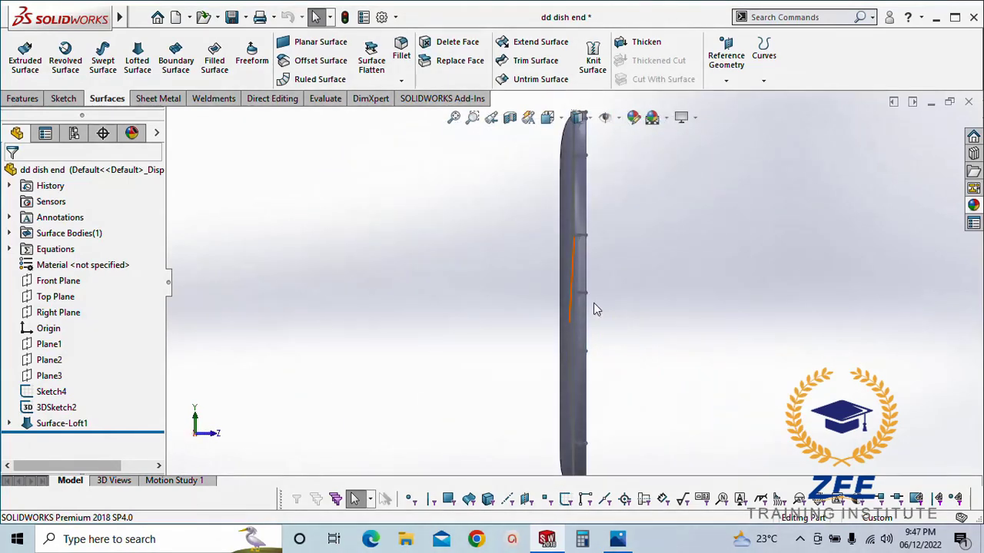
key(Left)
key(Left)
key(Left)
key(Left)
key(Left)
mouse_move(602, 283)
middle_down()
mouse_move(608, 167)
mouse_move(635, 111)
mouse_move(630, 98)
middle_up()
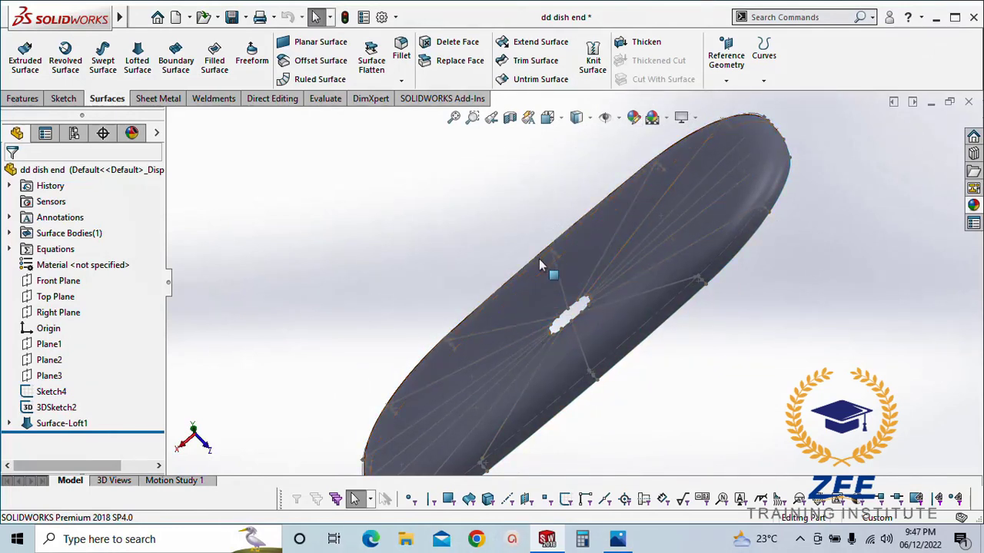
middle_drag(581, 246, 694, 396)
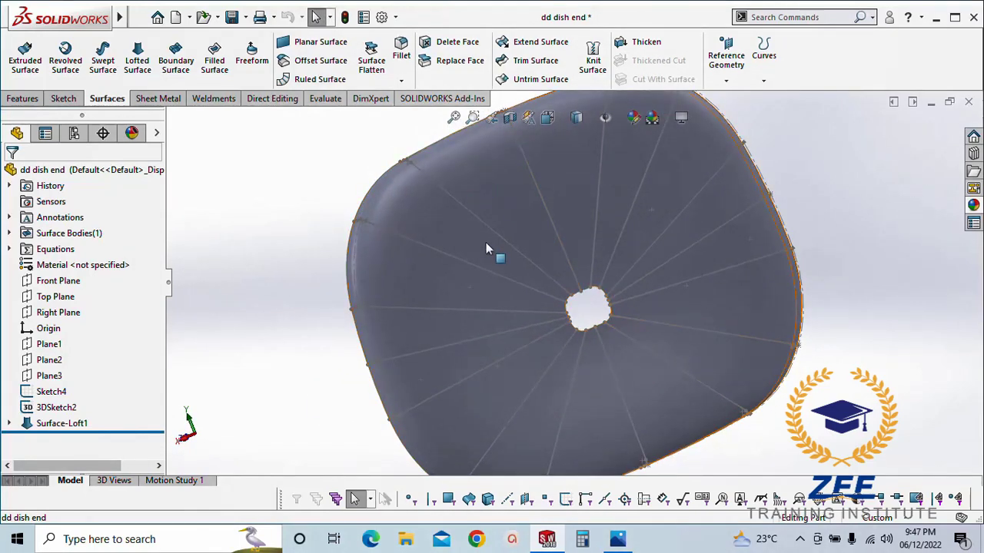
middle_drag(486, 246, 461, 254)
Edit Surface-Loft1 and add the filleted connecting line at the upper edge's +X end as the first guide curve
click(73, 423)
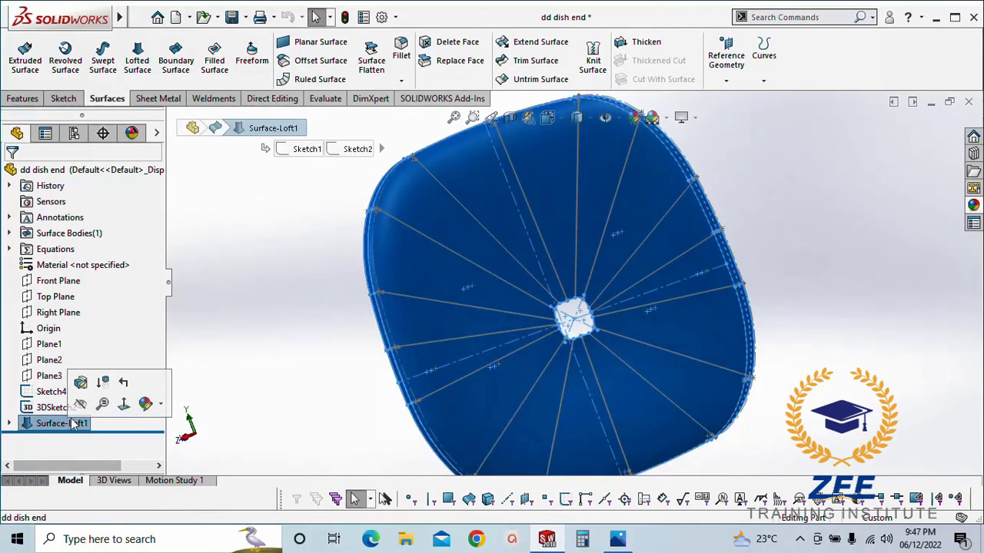
click(81, 382)
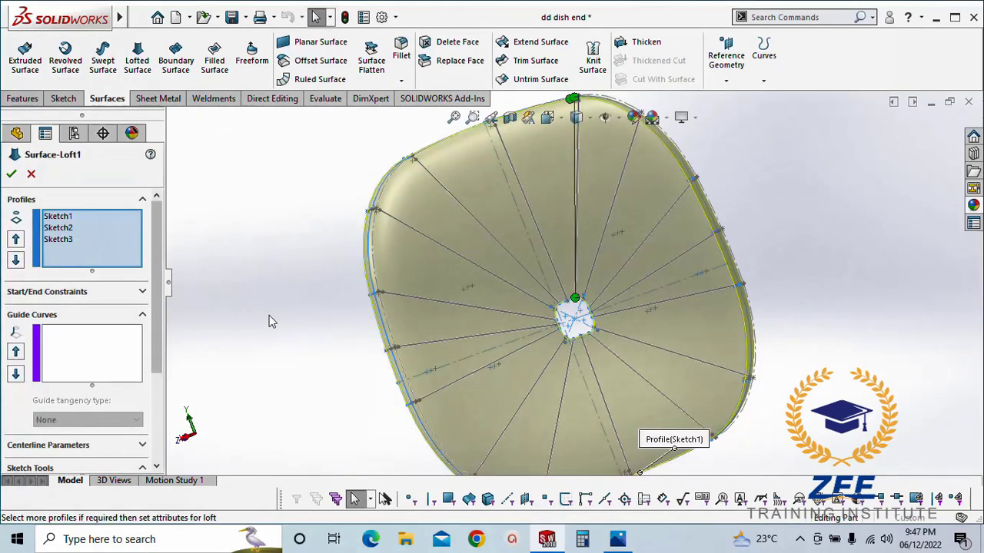
click(90, 347)
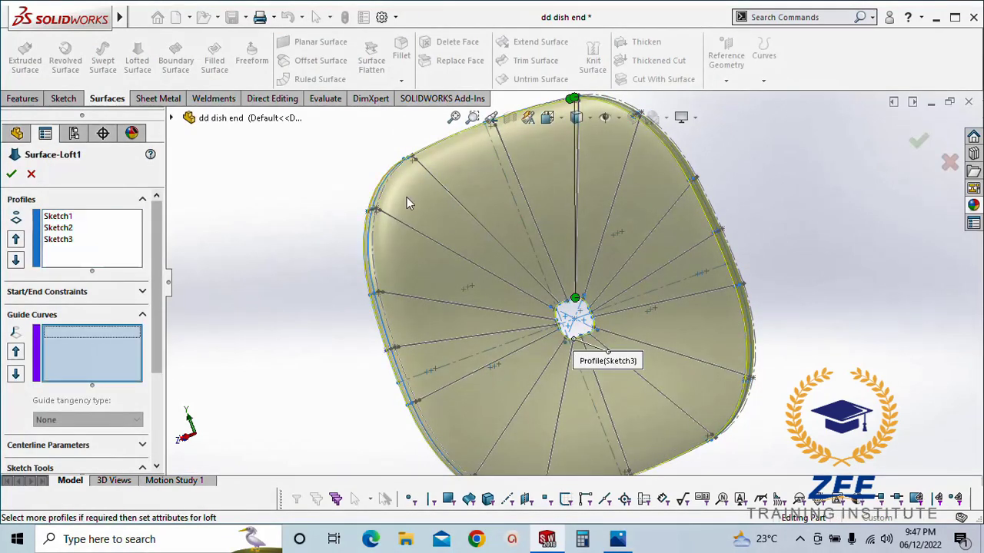
click(442, 189)
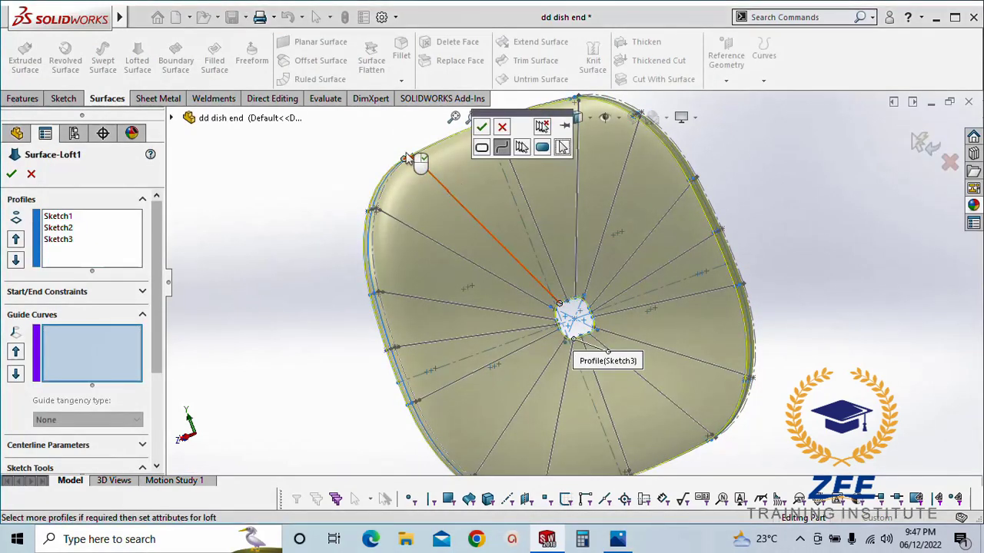
click(482, 129)
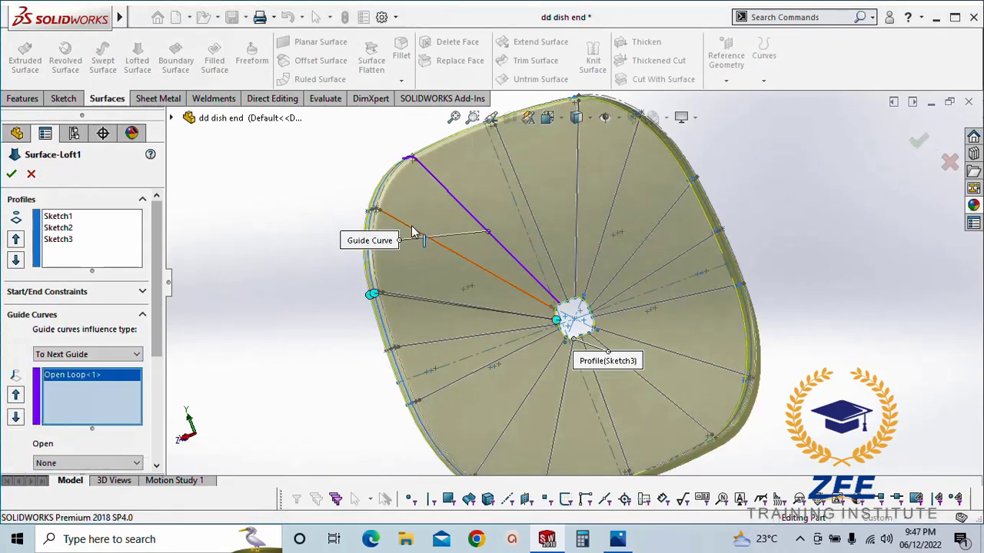
Add the filleted lines at the +X upper corner-arc midpoint and the +X side edge's upper end as guide curves
click(409, 232)
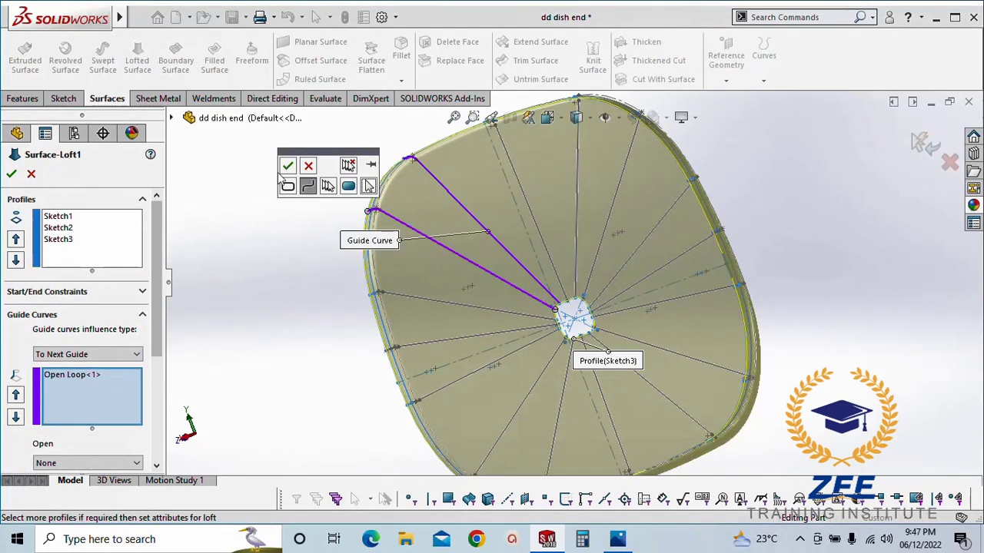
click(287, 167)
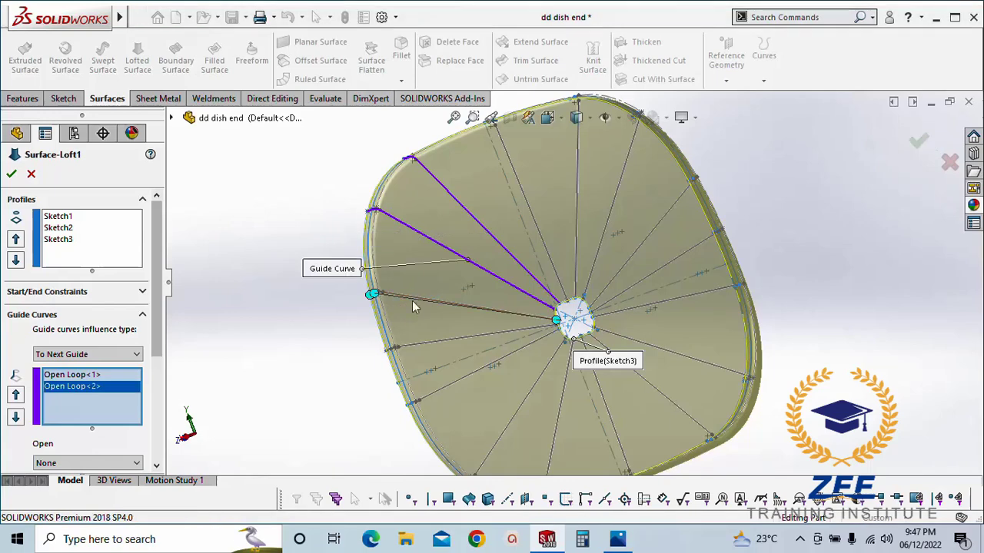
scroll(400, 308, down, 3)
click(414, 274)
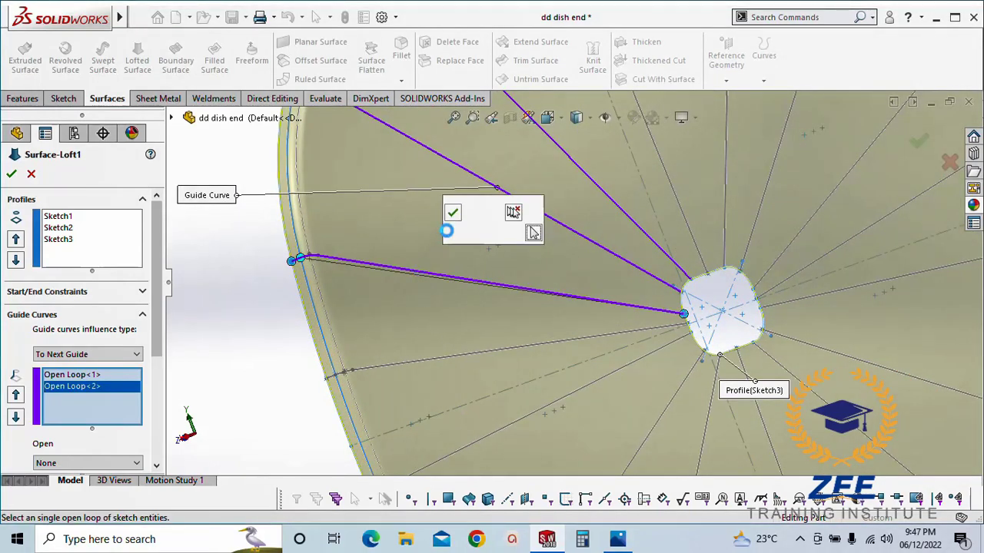
mouse_move(452, 216)
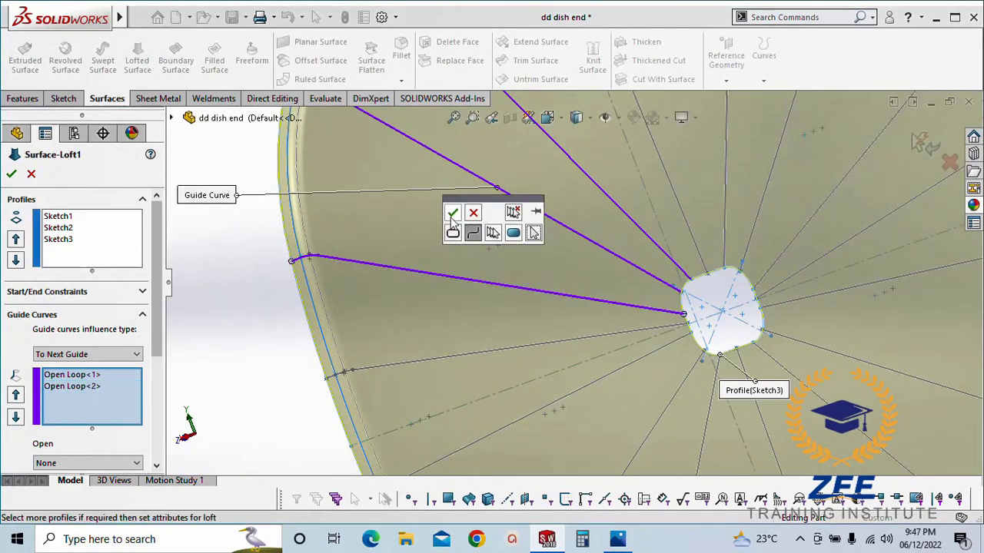
Add the filleted lines at the +X side edge's midpoint and lower end as guide curves
click(427, 362)
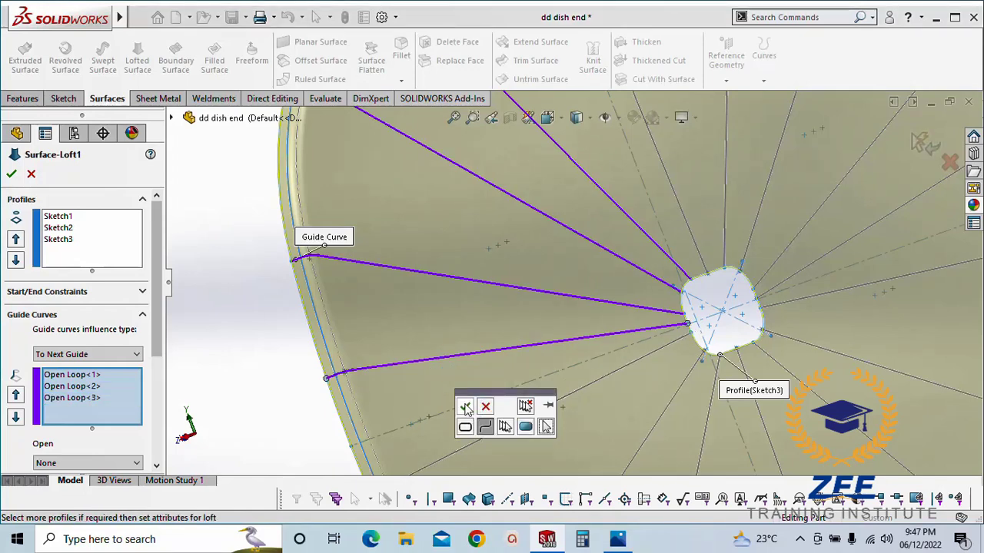
scroll(437, 352, up, 4)
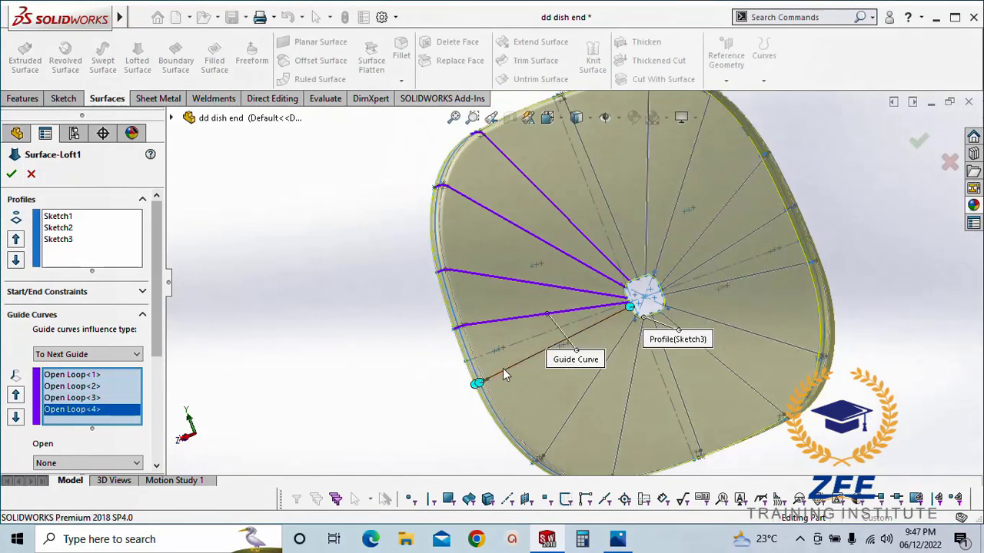
click(513, 366)
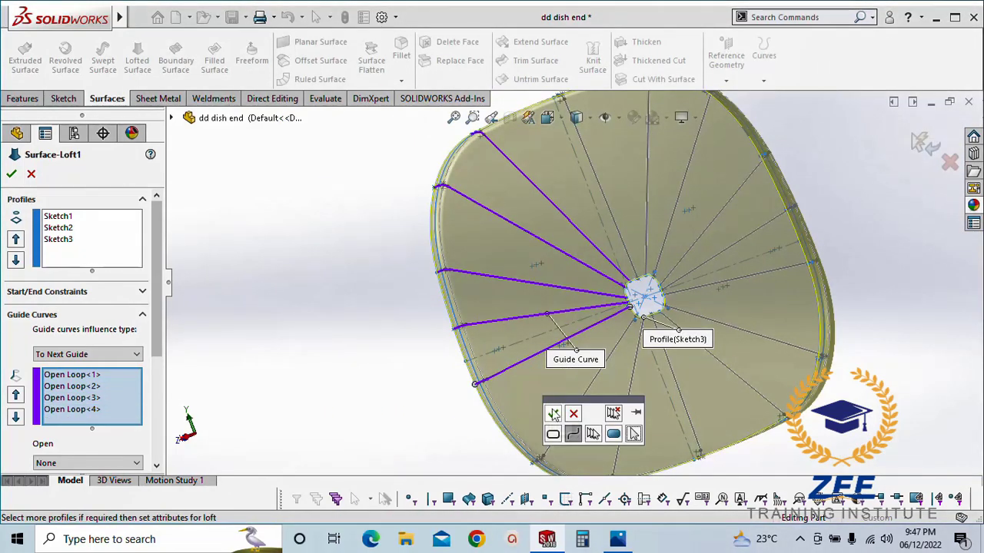
click(553, 414)
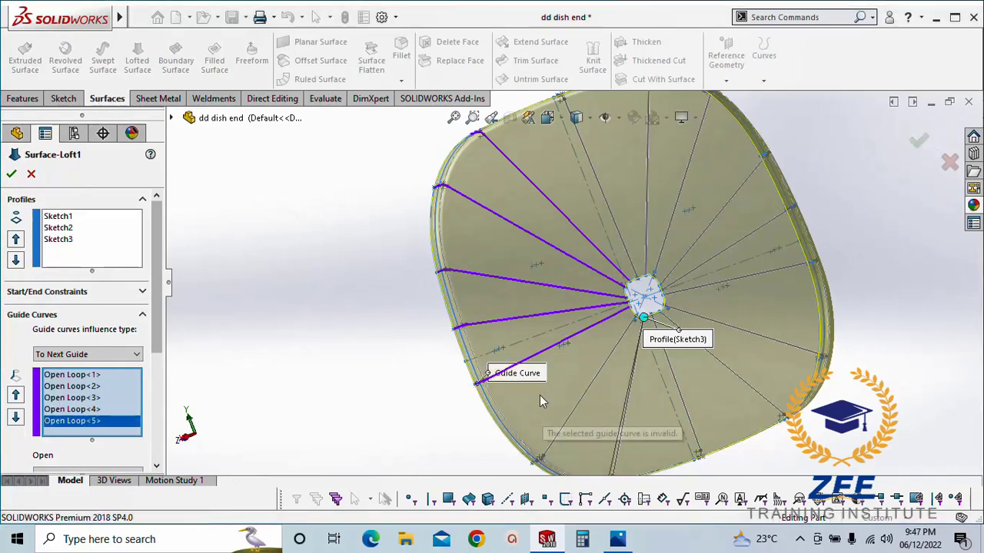
Add the filleted lines at the +X lower corner-arc midpoint and the lower edge's +X end as guide curves
middle_drag(539, 395, 584, 395)
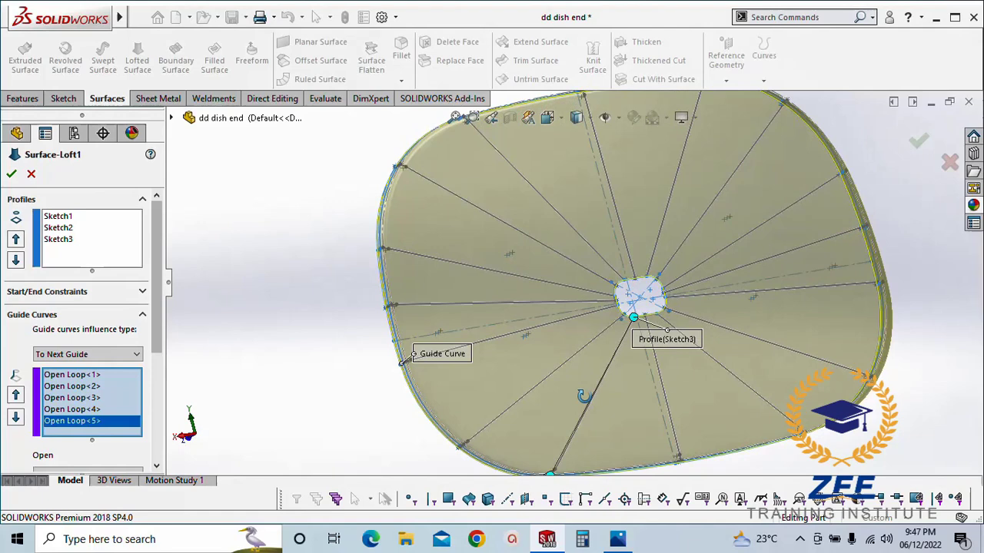
scroll(546, 384, down, 1)
click(527, 383)
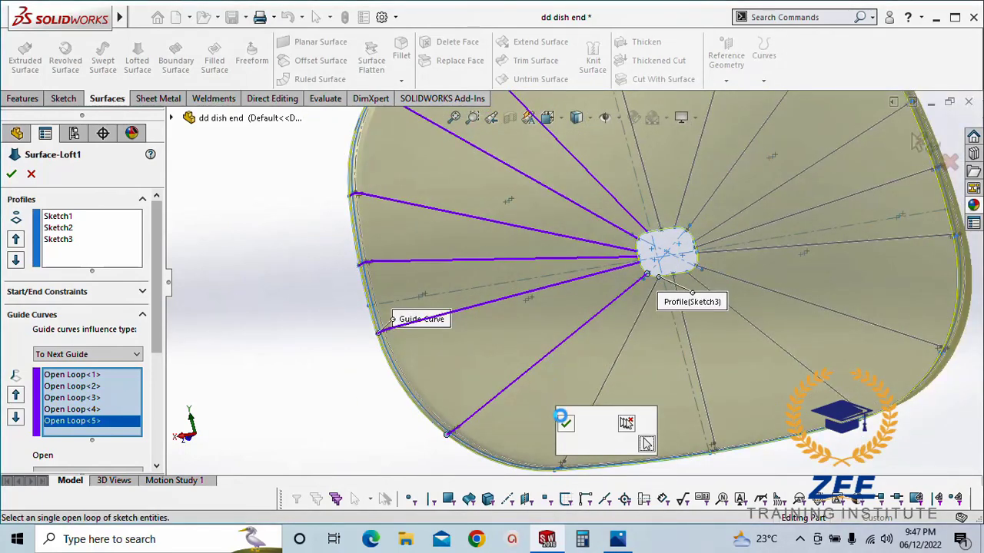
click(567, 422)
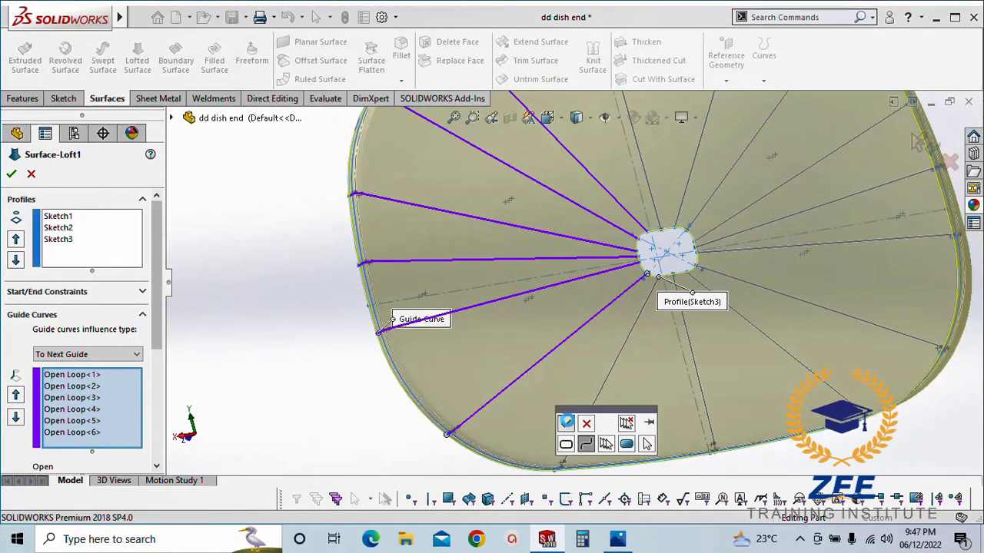
click(606, 376)
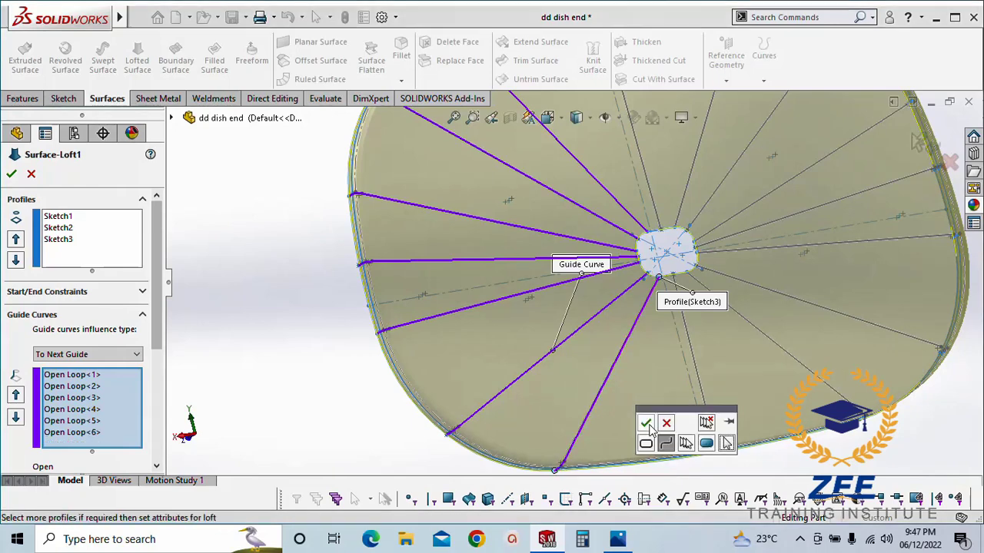
Add the filleted lines at the lower edge's midpoint and -X end, the -X lower corner arc, and the -X side's lower end and midpoint as guides
click(699, 374)
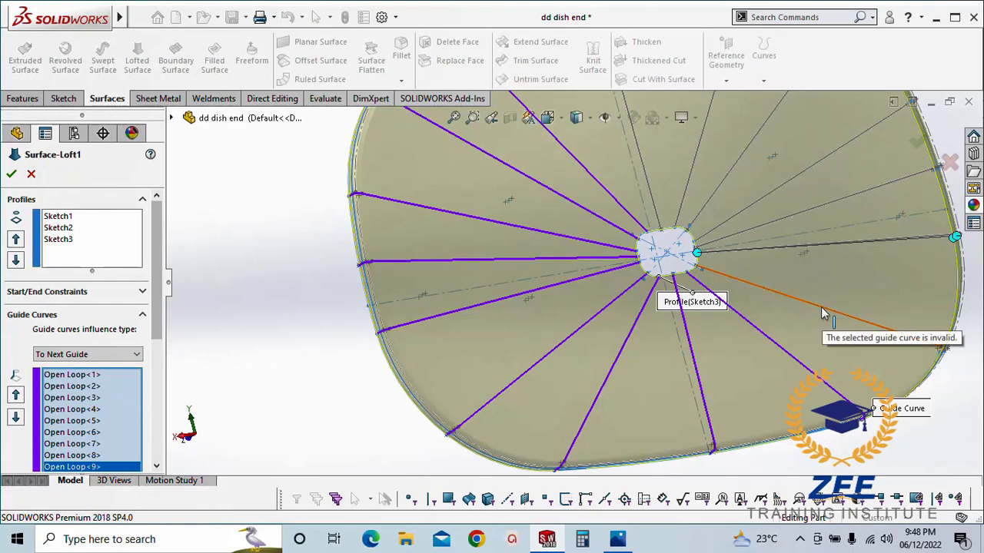
click(827, 315)
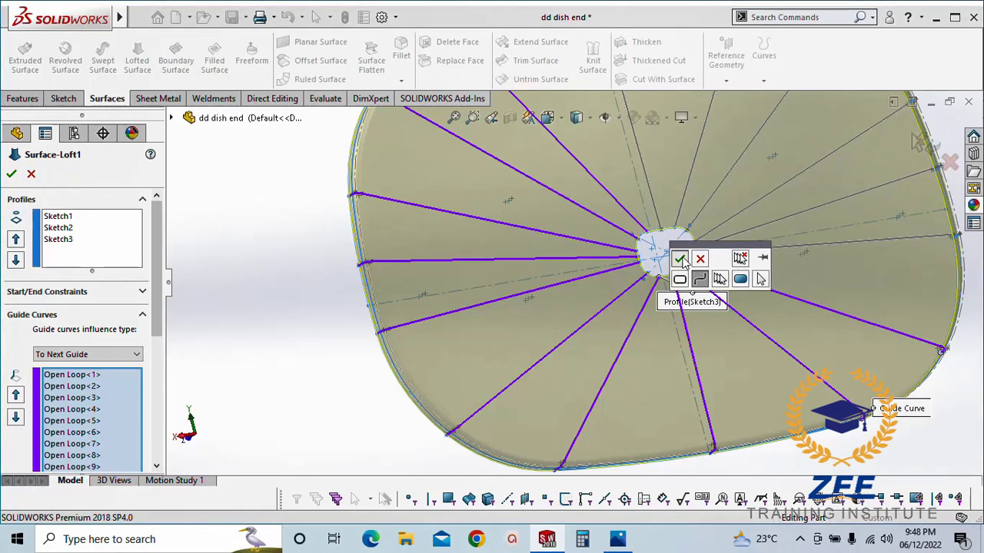
click(824, 244)
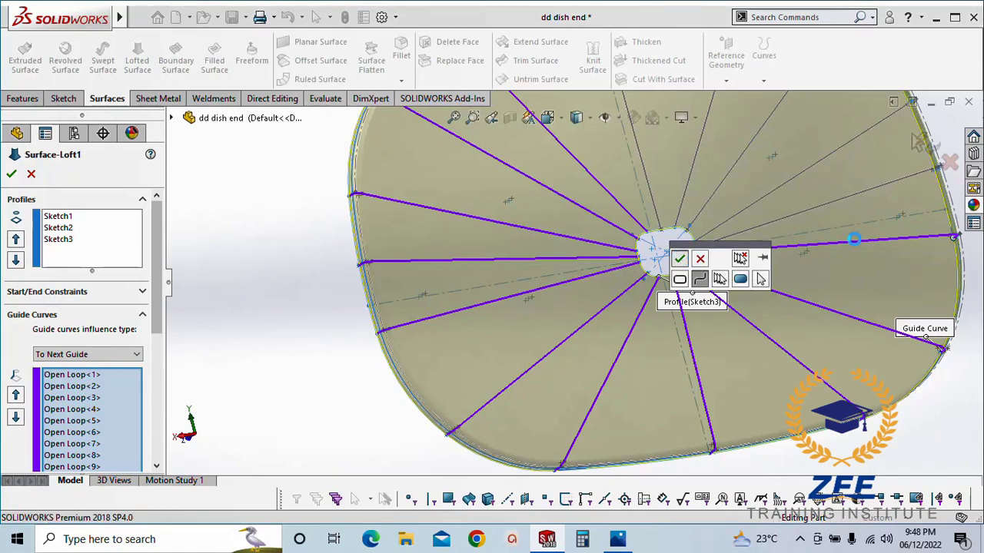
click(836, 202)
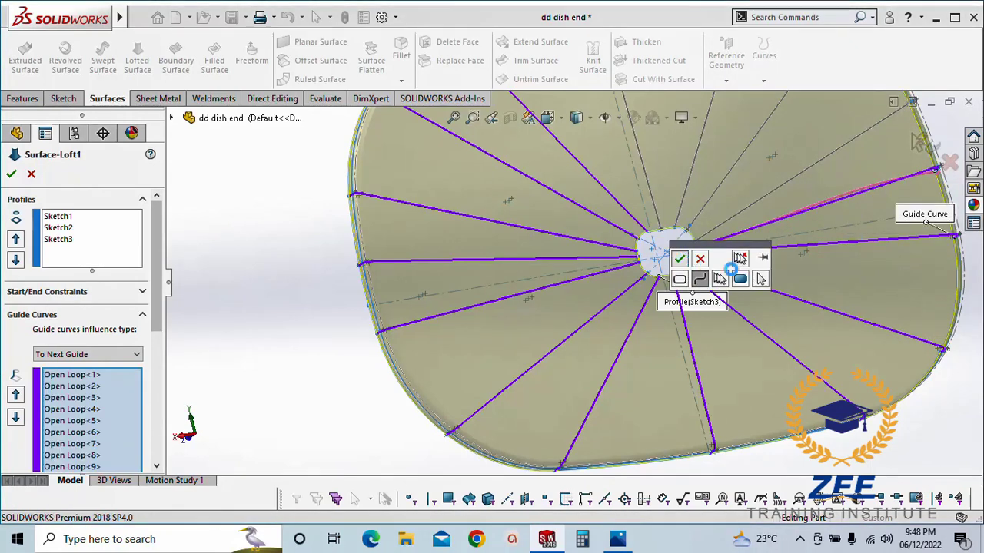
Add the filleted lines at the -X side edge's upper end and the -X upper corner-arc midpoint as guide curves, and accept the loft
scroll(751, 272, up, 3)
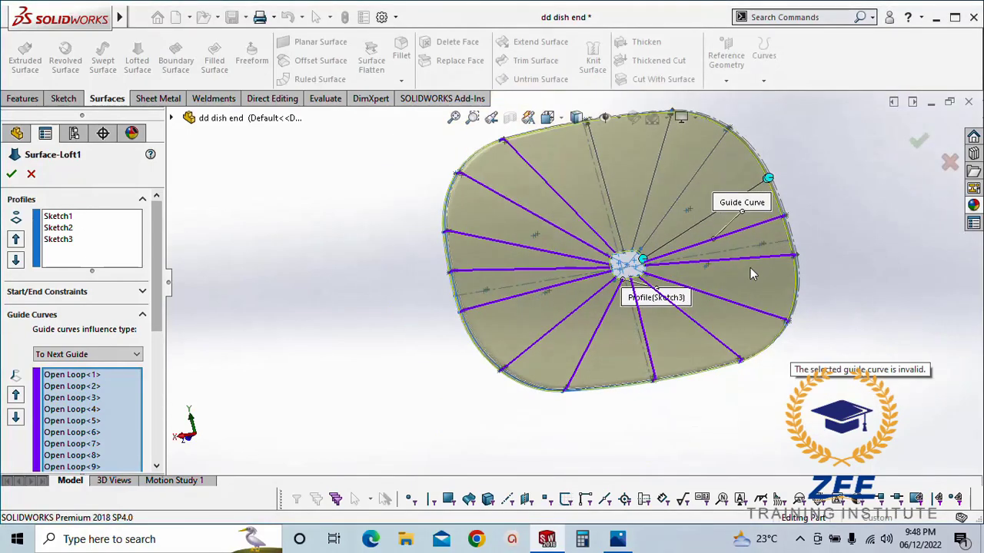
scroll(707, 276, down, 3)
middle_drag(661, 285, 711, 394)
scroll(692, 333, down, 2)
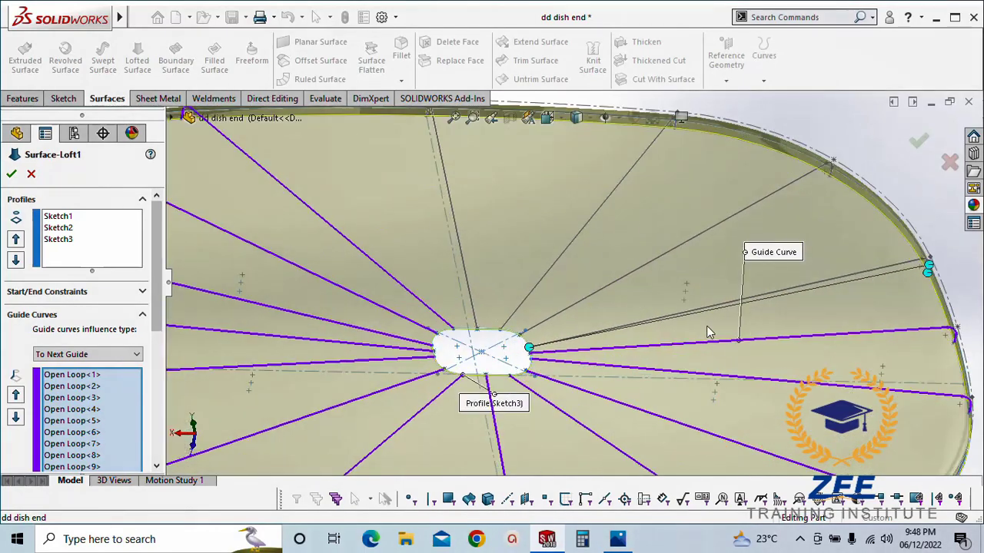
click(783, 296)
mouse_move(756, 306)
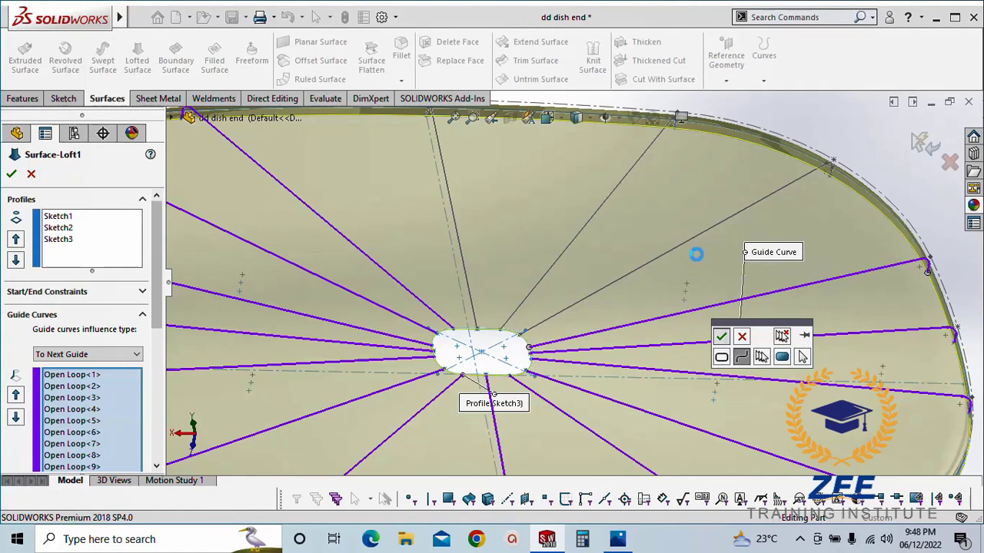
scroll(680, 272, up, 3)
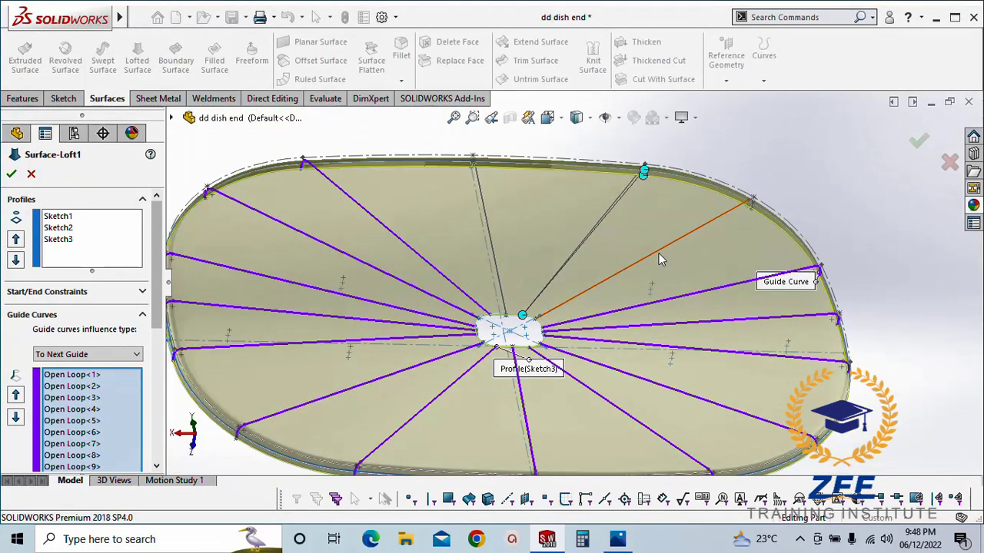
click(660, 260)
mouse_move(699, 198)
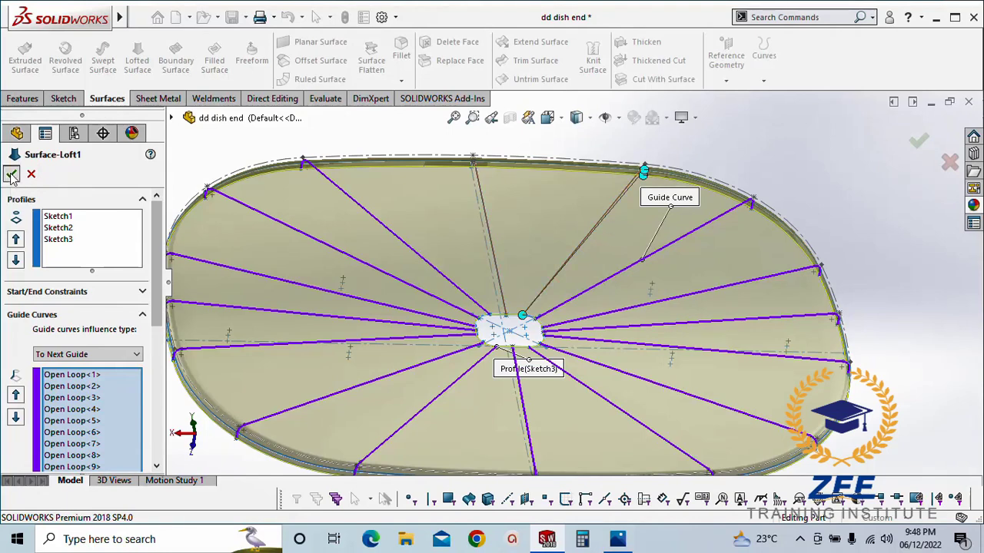
key(Return)
Edit Surface-Loft1 again, adding the last two filleted lines at the upper edge's -X end and midpoint as guide curves
middle_drag(449, 302, 536, 302)
click(76, 407)
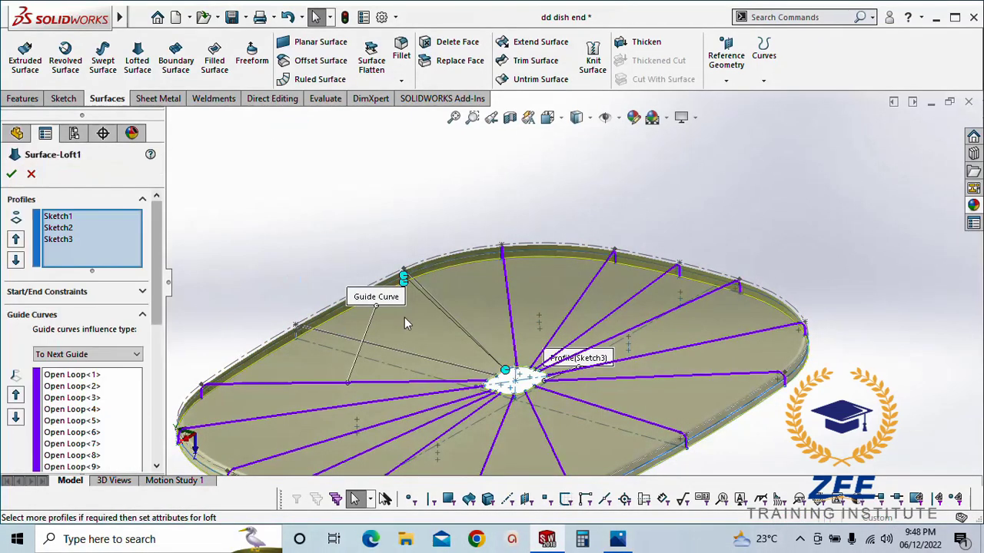
scroll(121, 377, down, 3)
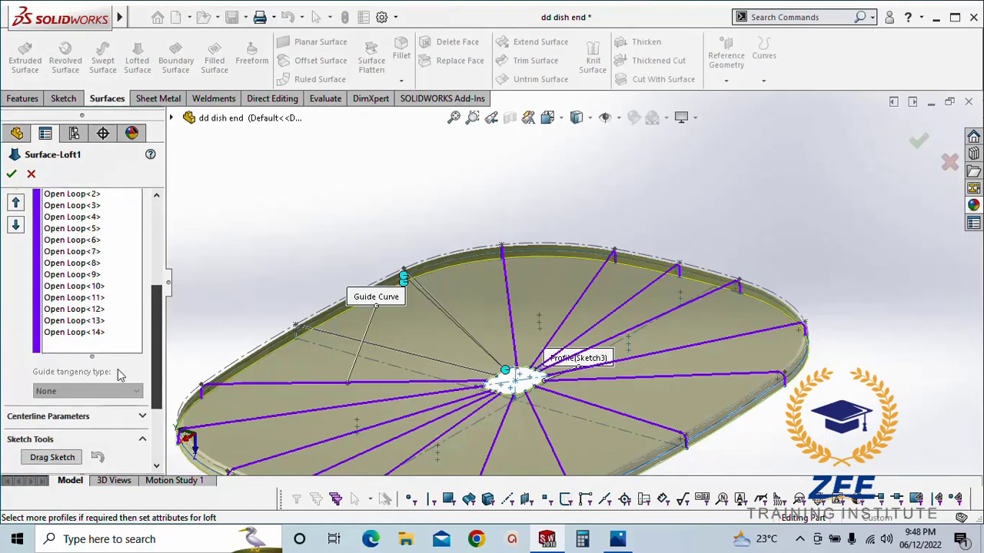
click(87, 351)
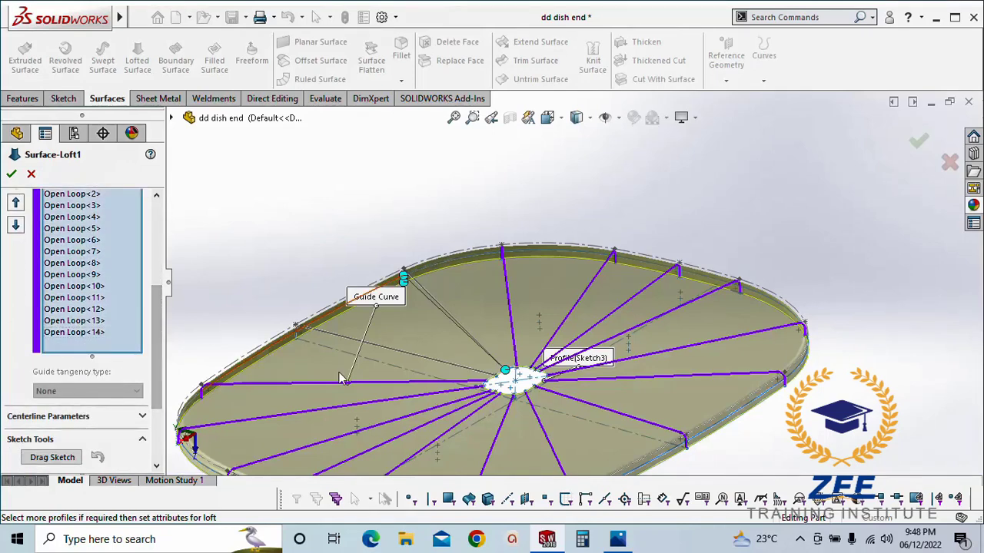
click(428, 304)
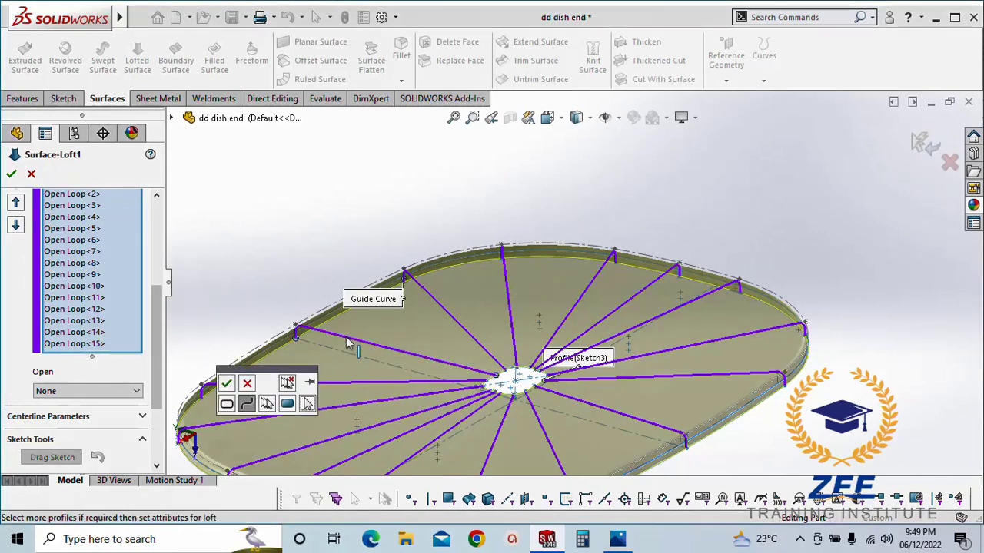
scroll(544, 384, up, 4)
scroll(518, 375, down, 4)
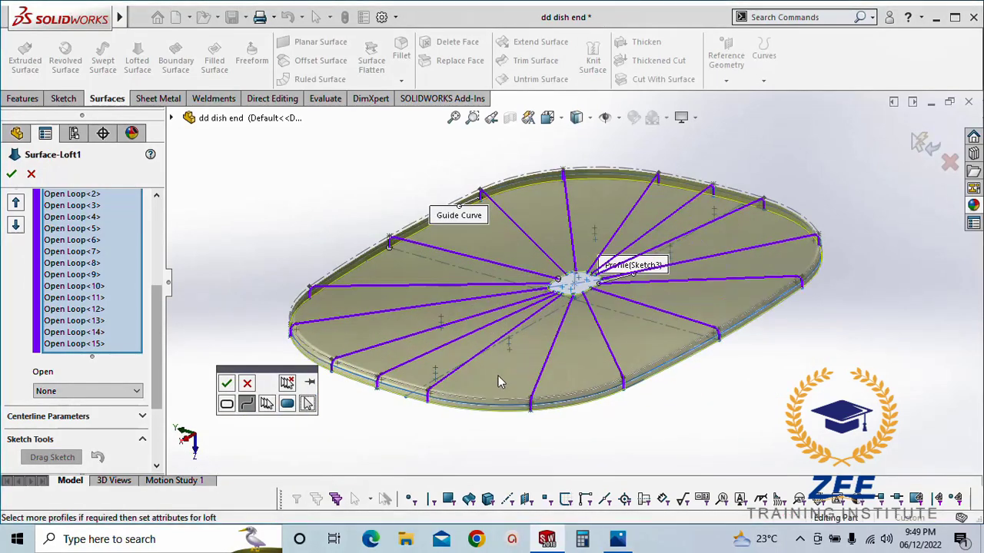
middle_drag(498, 375, 502, 425)
click(226, 382)
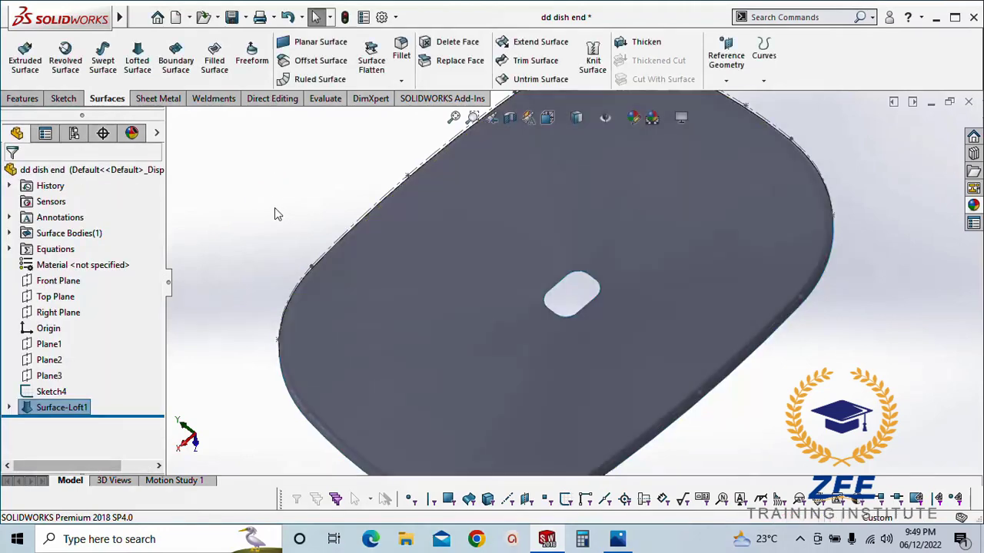
Create a Filled Surface over the small rounded-rectangular opening at the dish centre, using its edge as a Contact patch boundary
click(273, 211)
scroll(474, 267, up, 4)
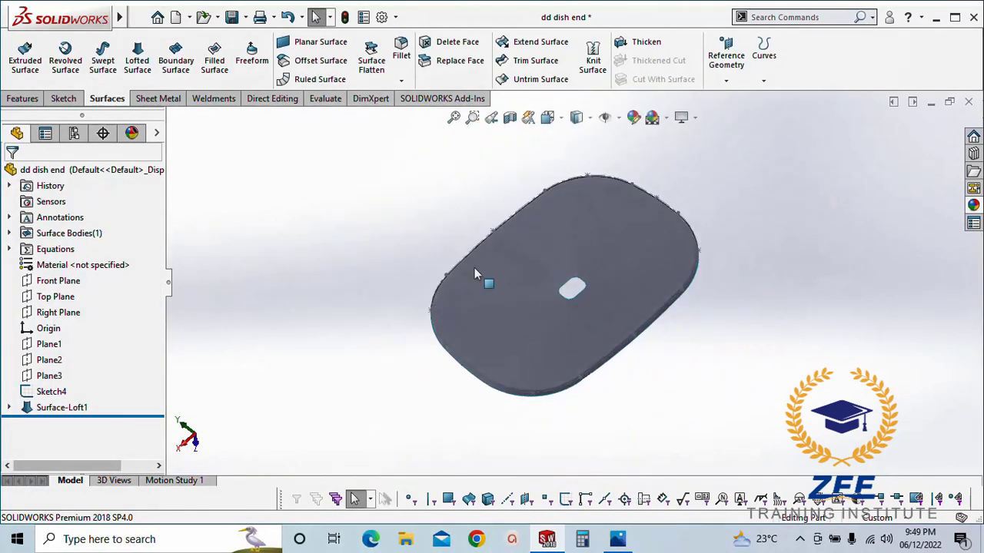
scroll(474, 267, down, 3)
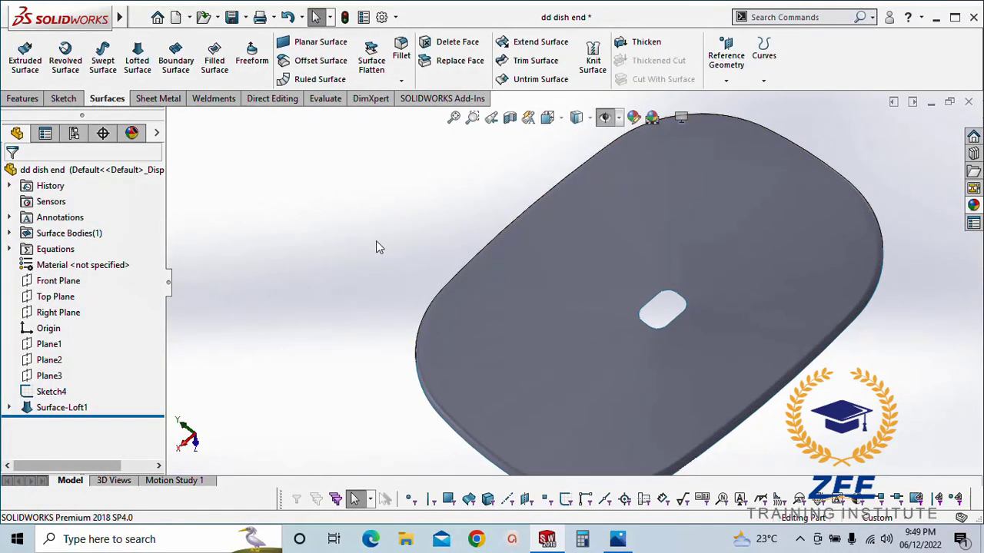
middle_drag(515, 292, 602, 289)
scroll(584, 347, up, 6)
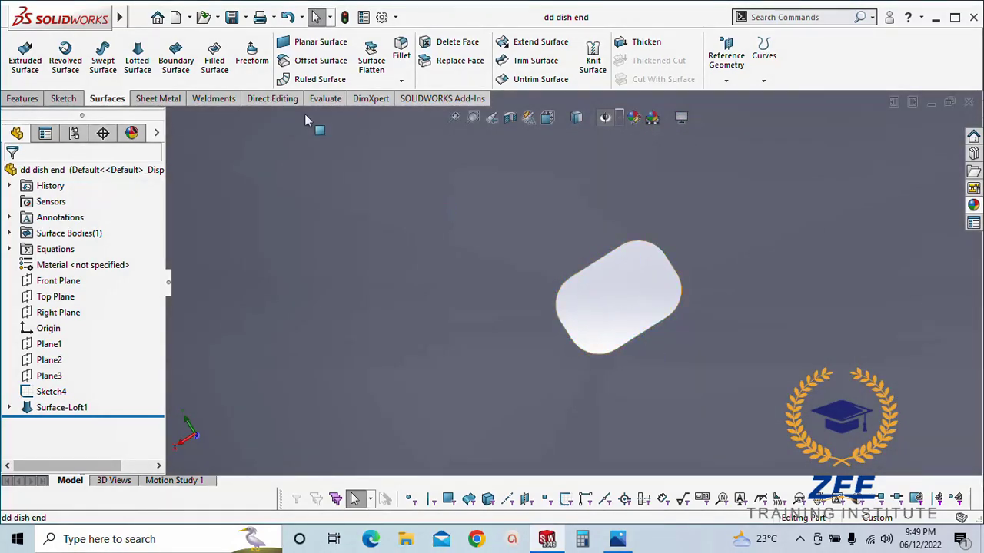
click(215, 60)
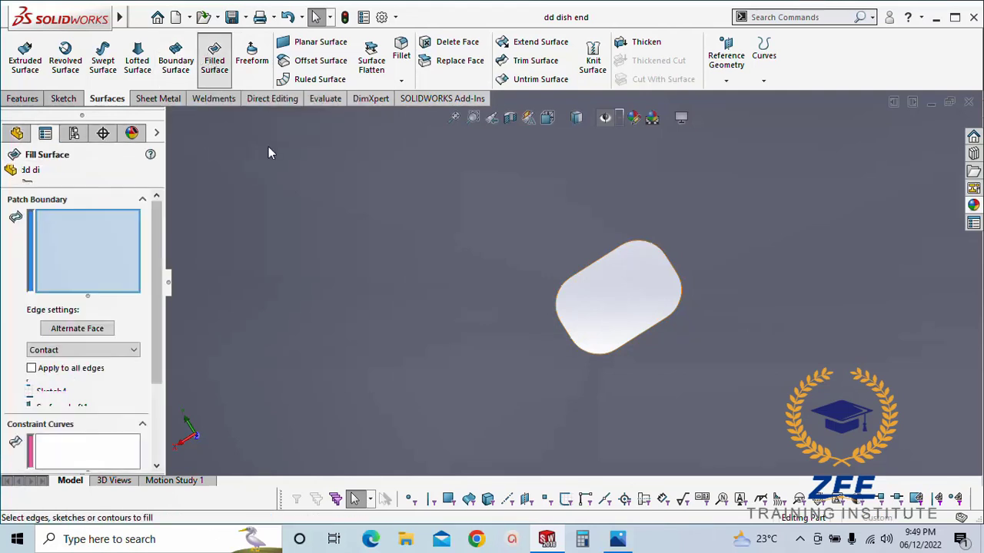
scroll(622, 270, down, 2)
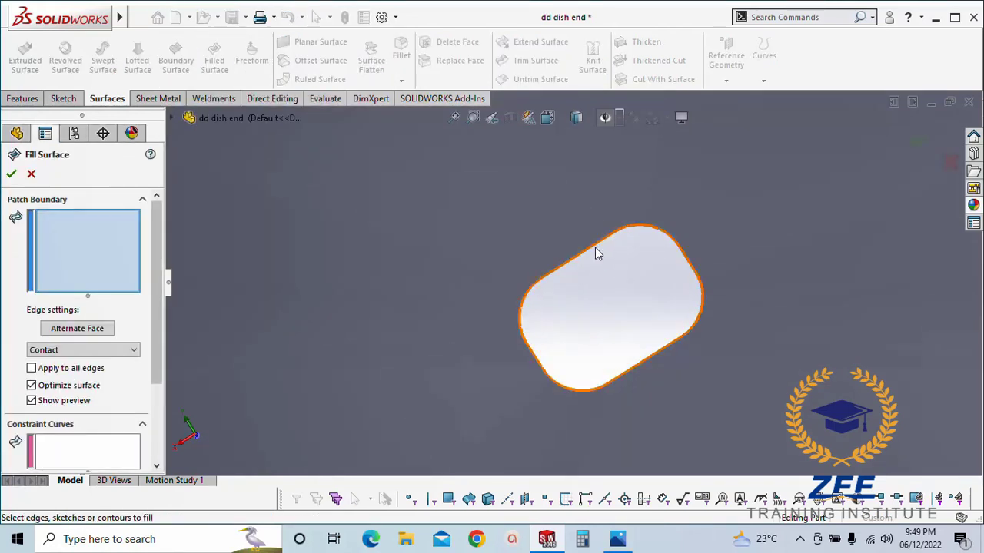
click(595, 252)
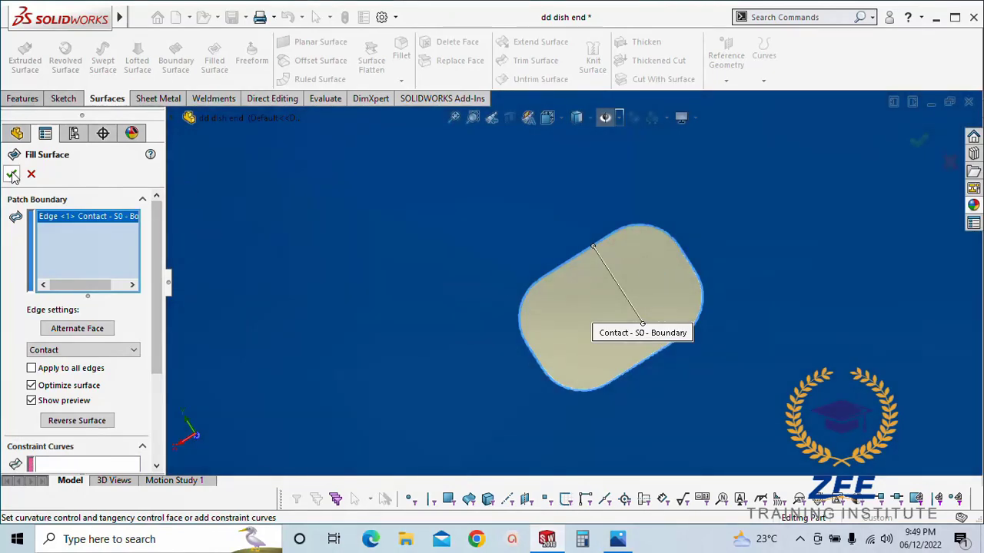
click(12, 175)
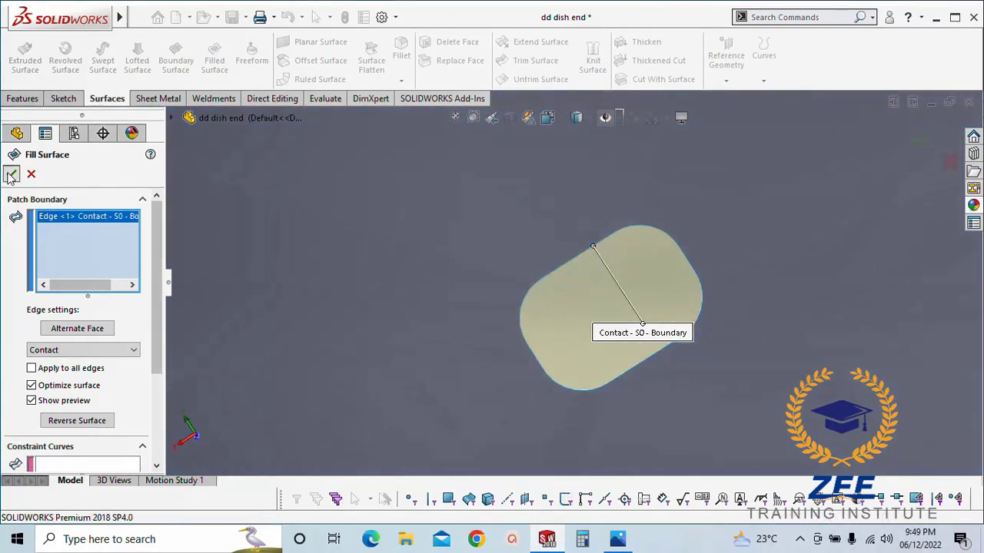
Inspect the closed dish surface from the front and from the opposite side, and save the part
scroll(492, 316, down, 3)
scroll(488, 315, up, 2)
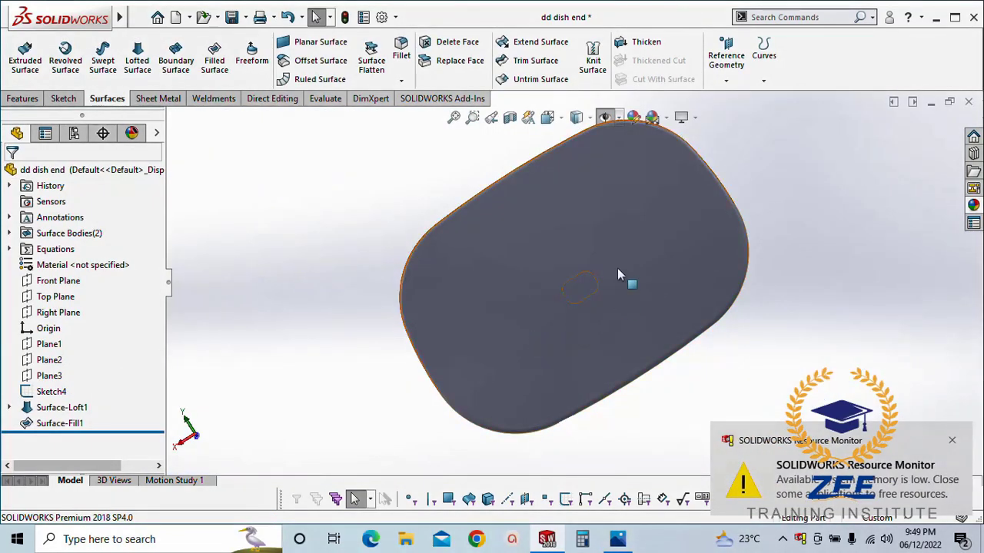
scroll(617, 269, down, 2)
middle_drag(566, 309, 685, 259)
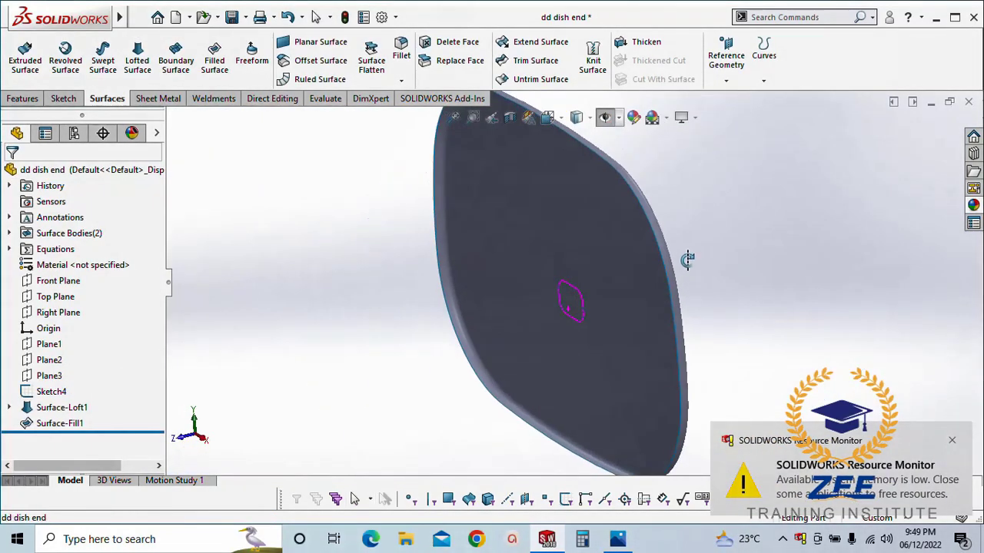
click(232, 17)
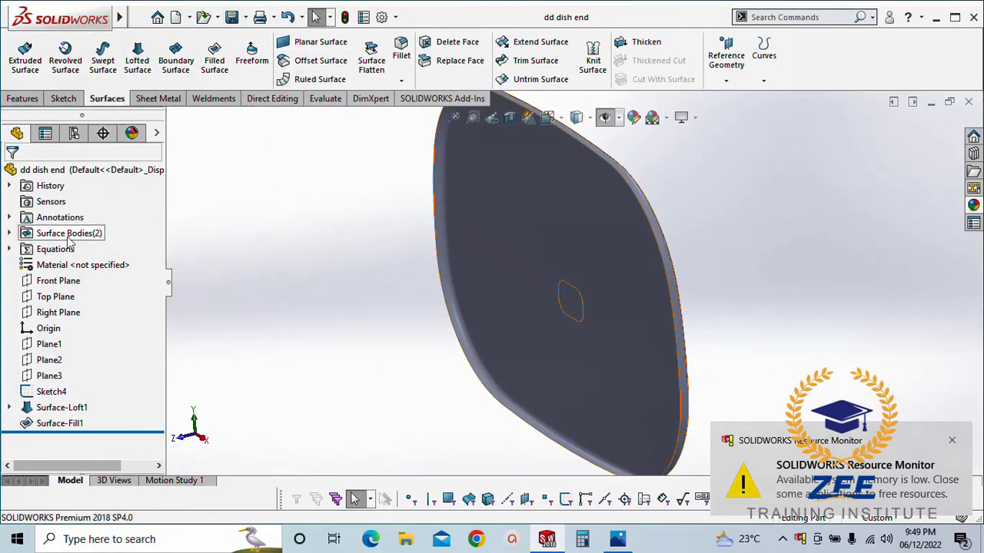
Expand the Surface Bodies folder and check the separate Surface-Loft1 and Surface-Fill1 bodies
double_click(76, 234)
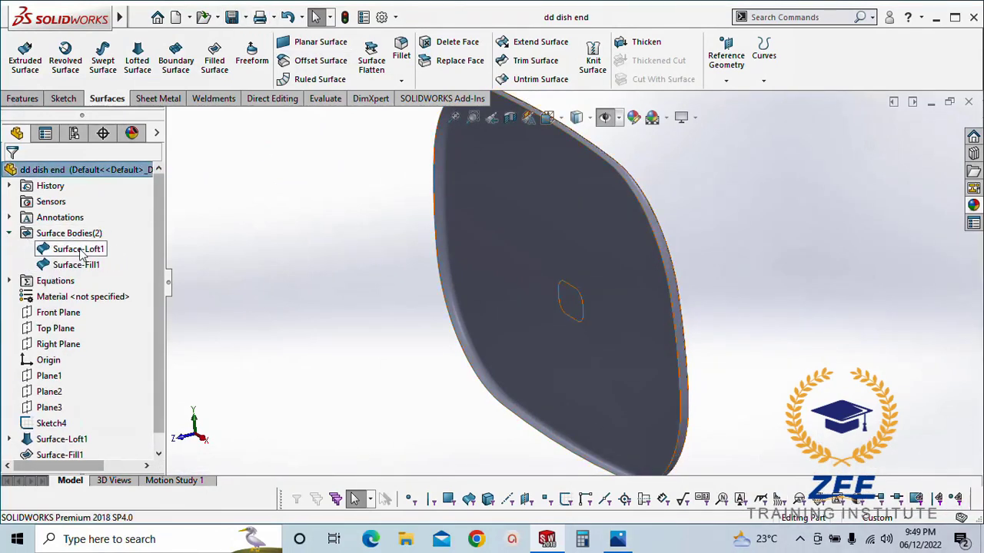
click(80, 249)
click(77, 264)
click(318, 289)
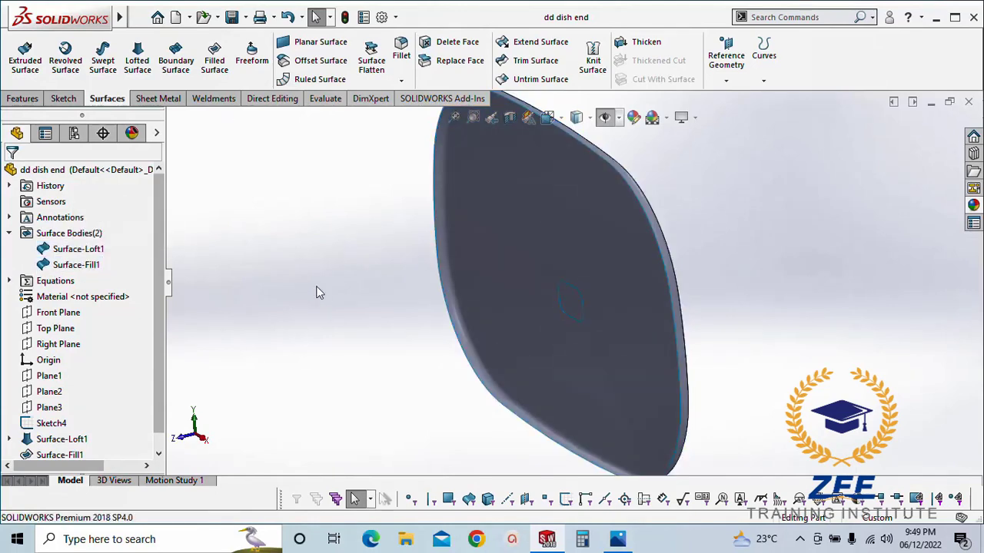
Knit Surface-Loft1 and Surface-Fill1 into a single surface and check the resulting body in the Surface Bodies folder
click(593, 61)
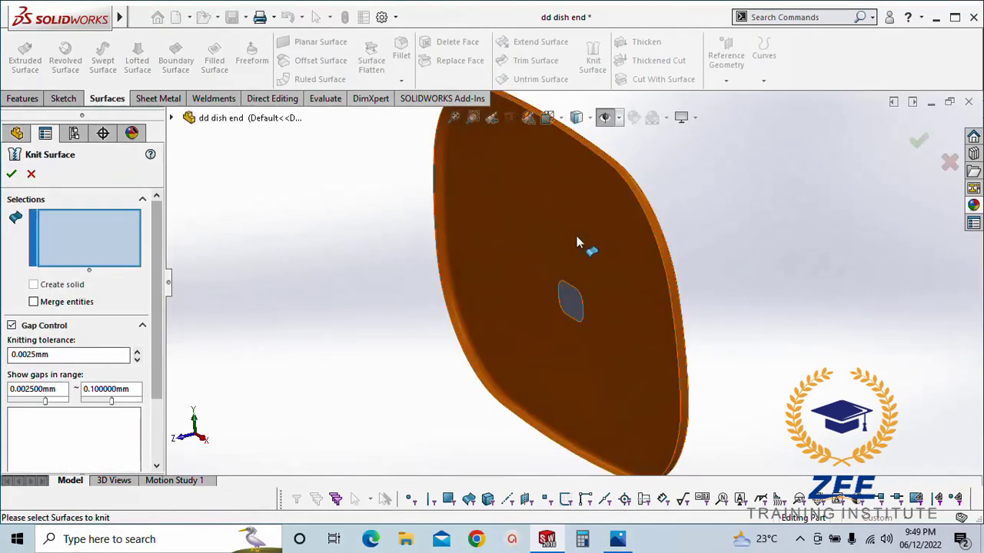
click(581, 242)
click(568, 297)
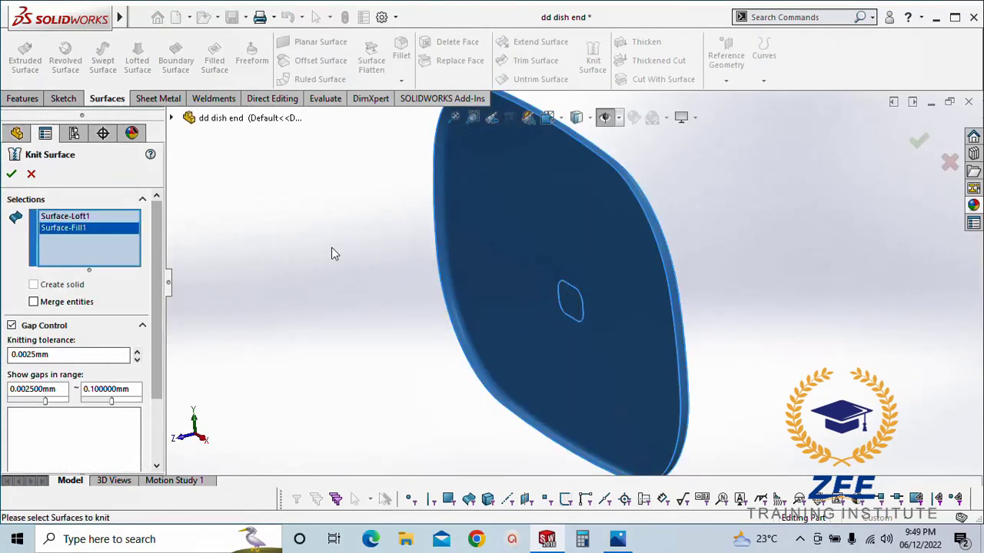
click(12, 175)
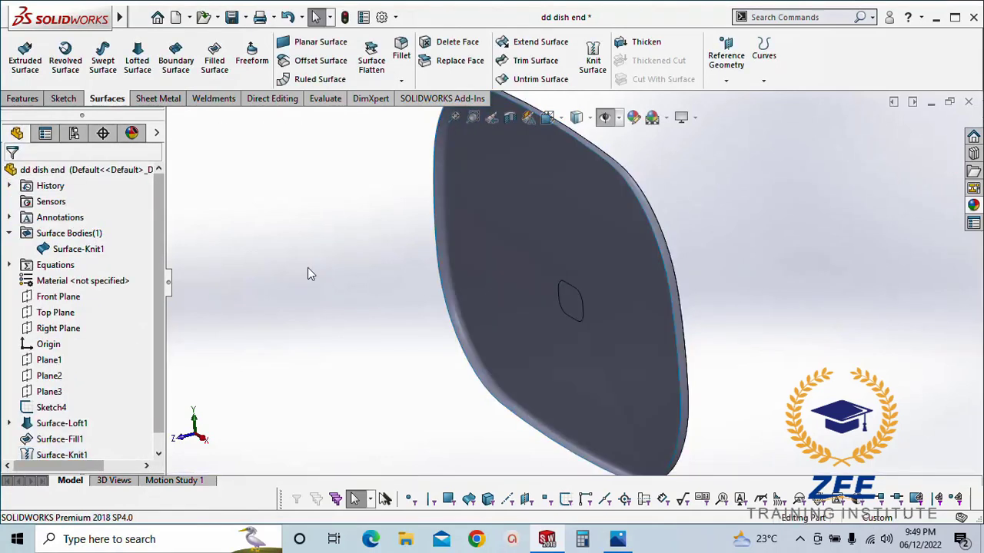
click(78, 249)
click(358, 333)
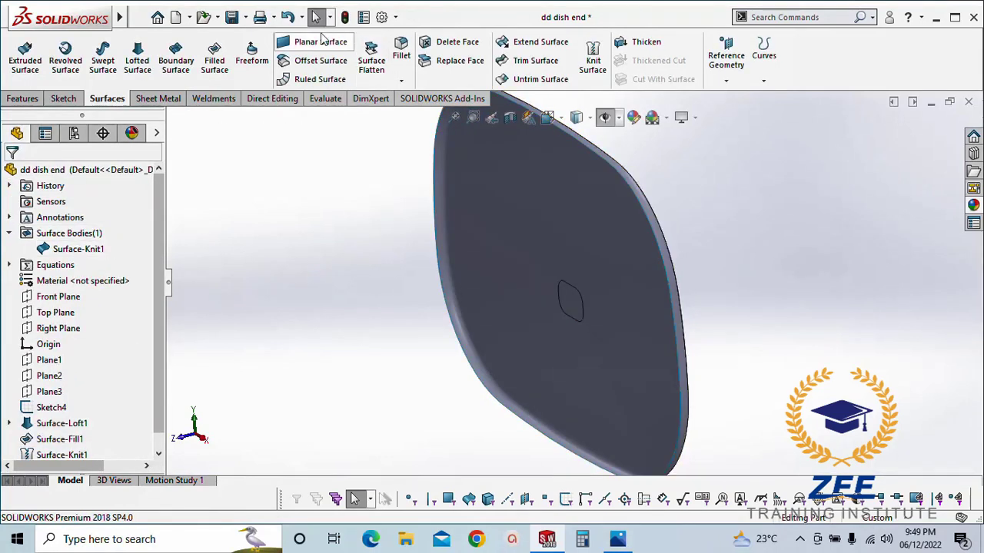
Save the part and look over the knitted dish surface from several angles
click(235, 20)
scroll(512, 330, up, 2)
scroll(562, 302, down, 1)
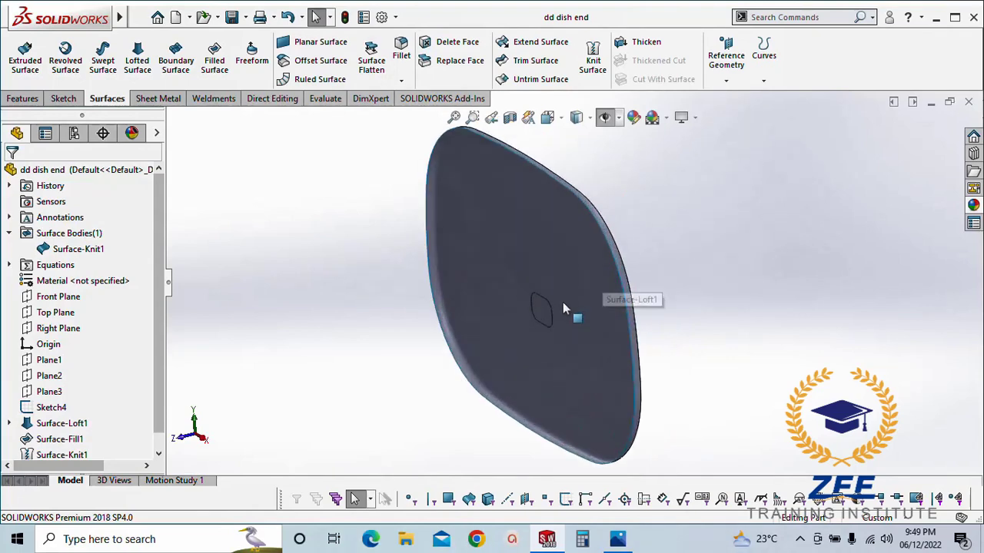
middle_drag(562, 302, 589, 249)
scroll(589, 248, up, 2)
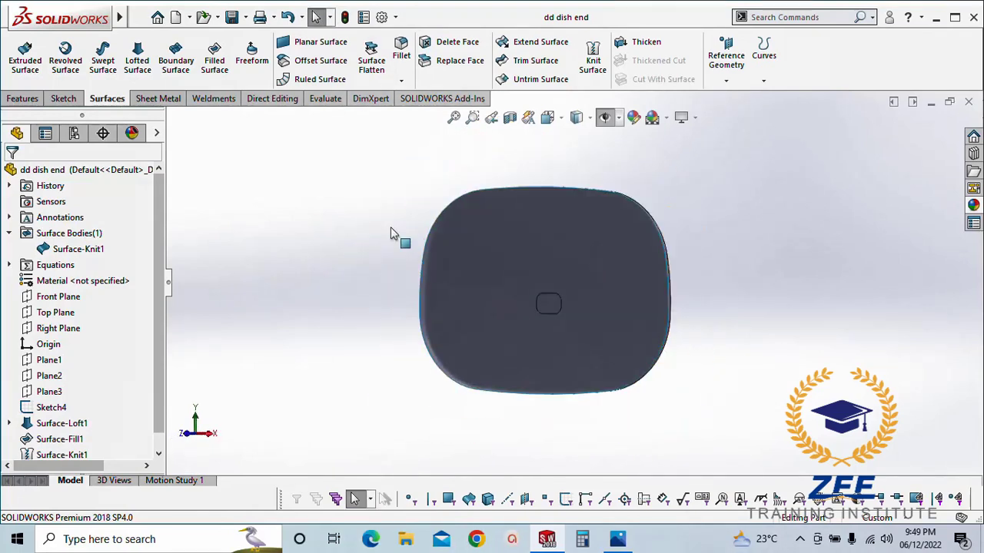
Flatten the lofted dish face with Surface Flatten, using its outer rim edge as the edge to flatten from
click(371, 60)
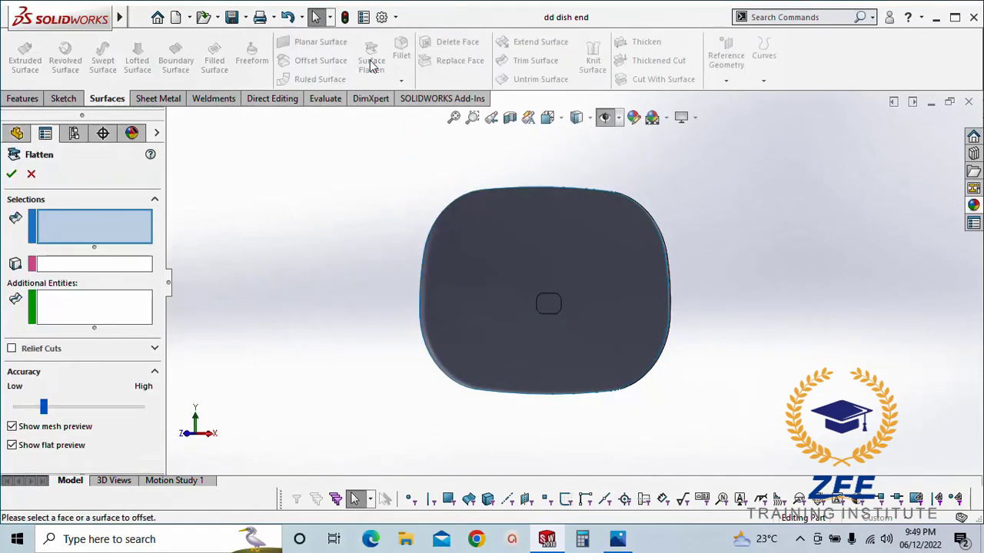
click(533, 333)
scroll(547, 388, down, 5)
mouse_move(549, 373)
middle_down()
mouse_move(518, 431)
mouse_move(538, 366)
middle_up()
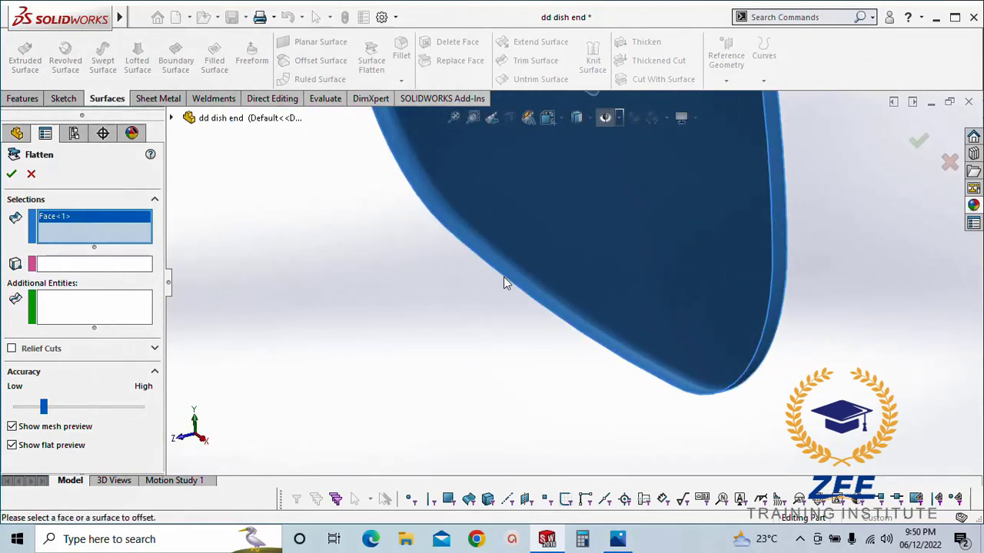
click(125, 266)
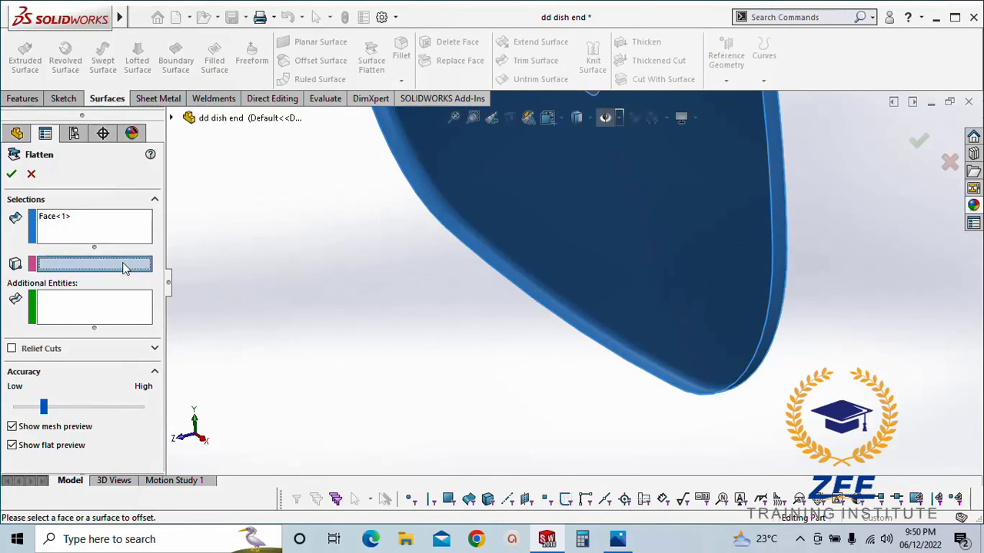
click(528, 302)
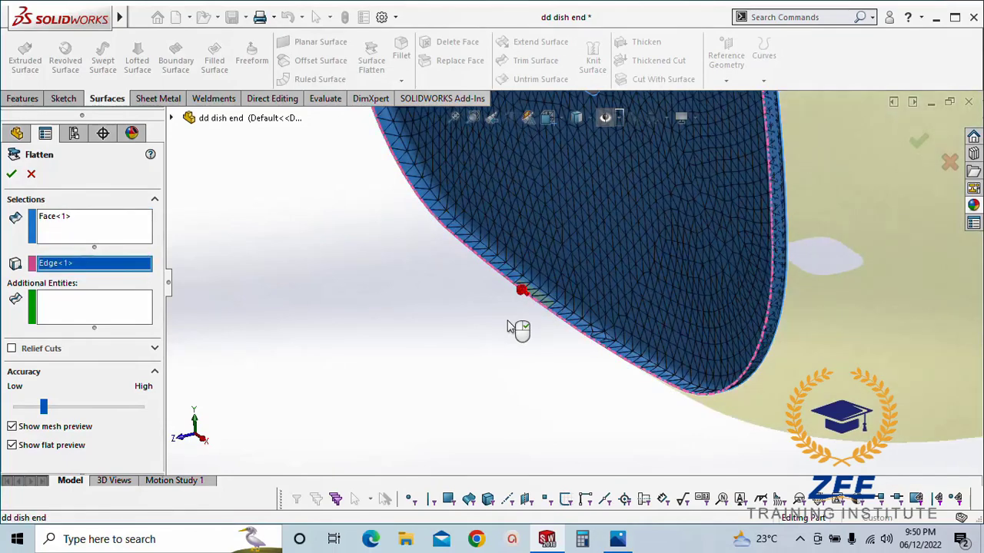
click(12, 175)
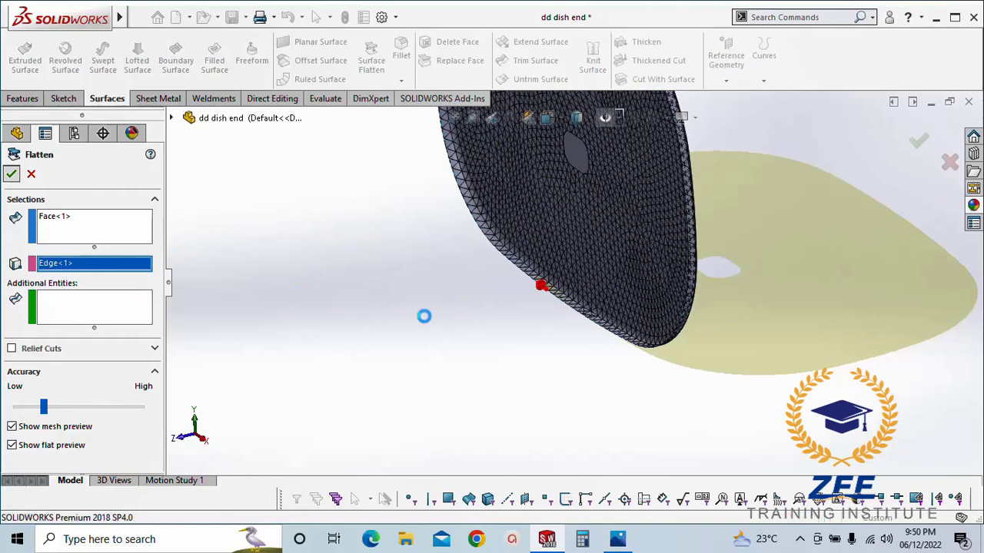
Examine the flattened surface next to the dish and identify its feature in the feature tree
scroll(705, 294, up, 3)
scroll(706, 294, down, 4)
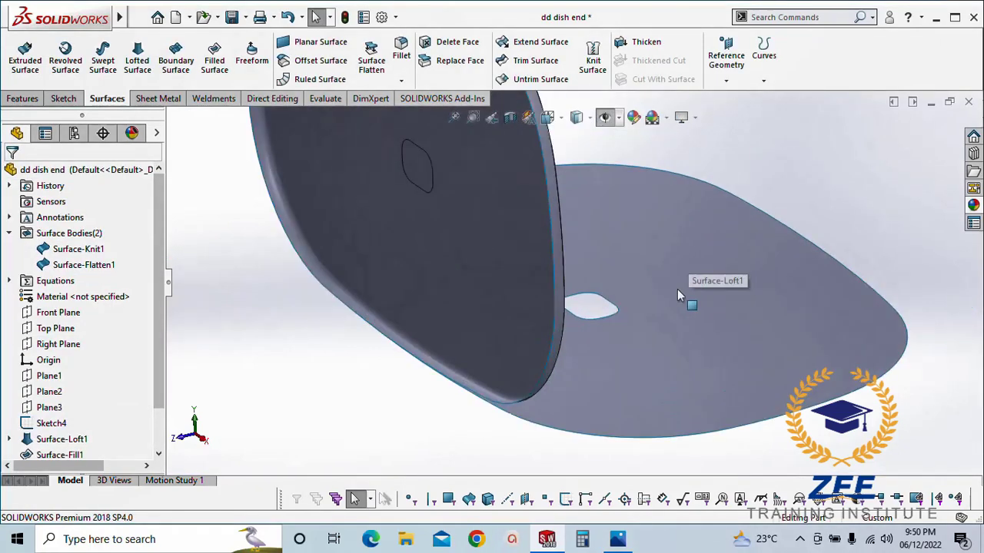
middle_drag(677, 289, 615, 427)
scroll(692, 290, up, 3)
scroll(638, 378, up, 3)
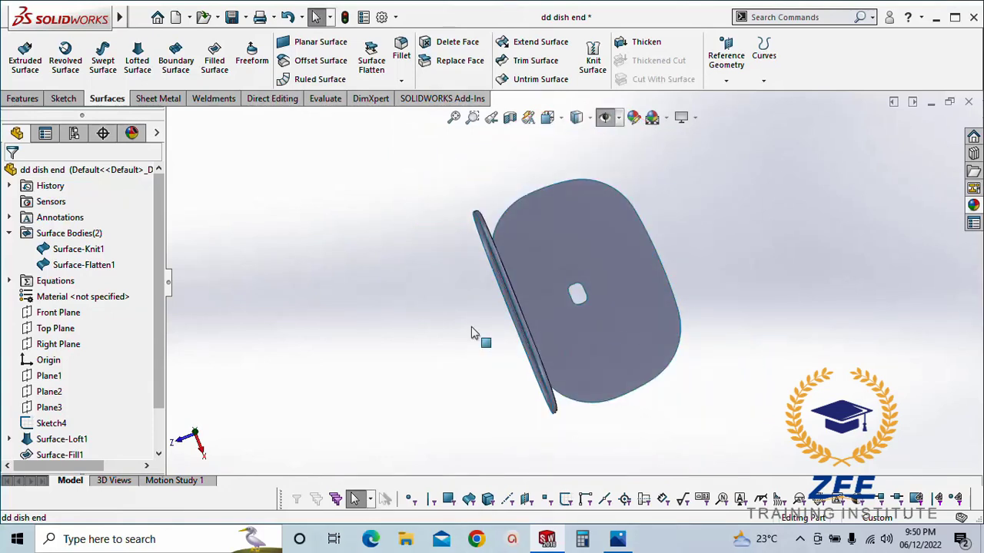
scroll(86, 410, down, 1)
click(70, 441)
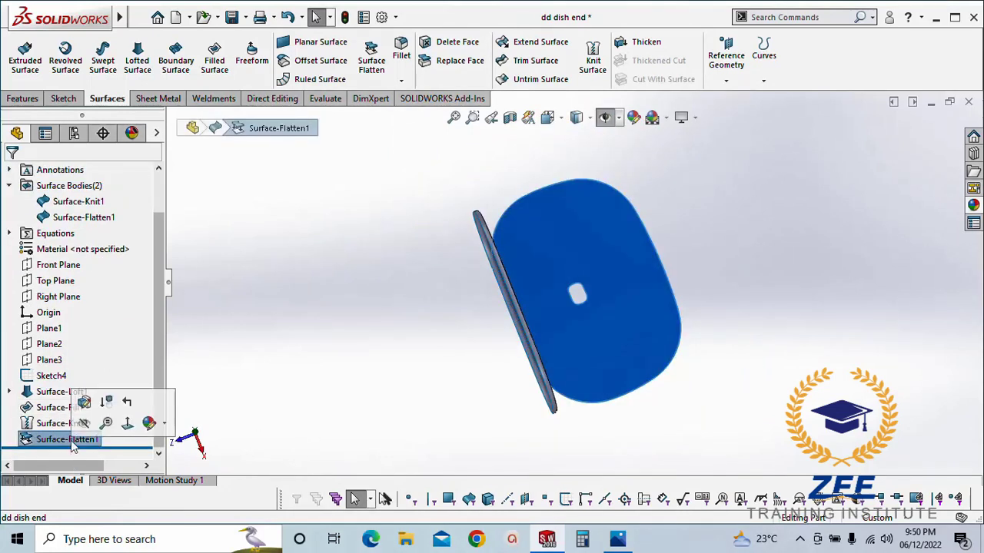
click(248, 399)
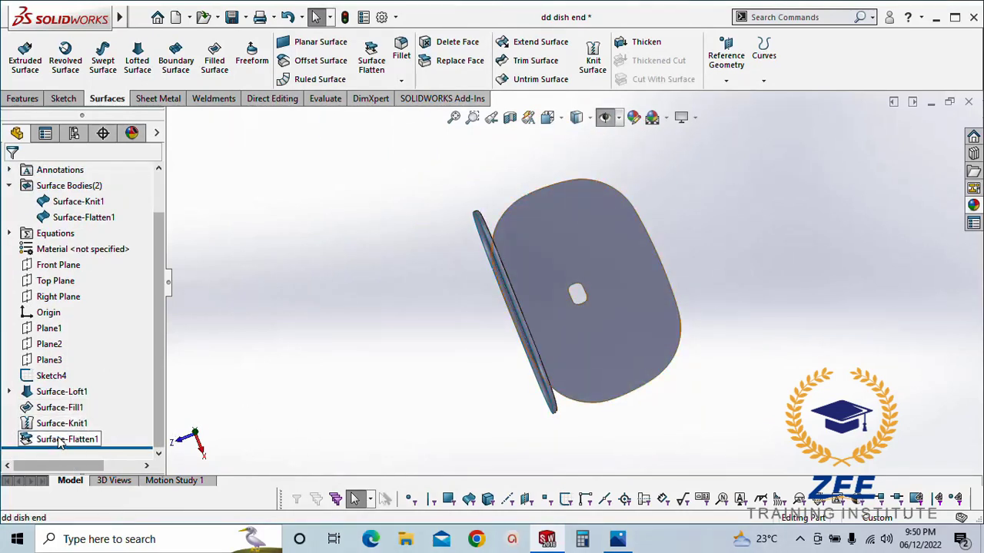
Delete the Surface-Flatten1 feature and save the part
click(65, 440)
key(Delete)
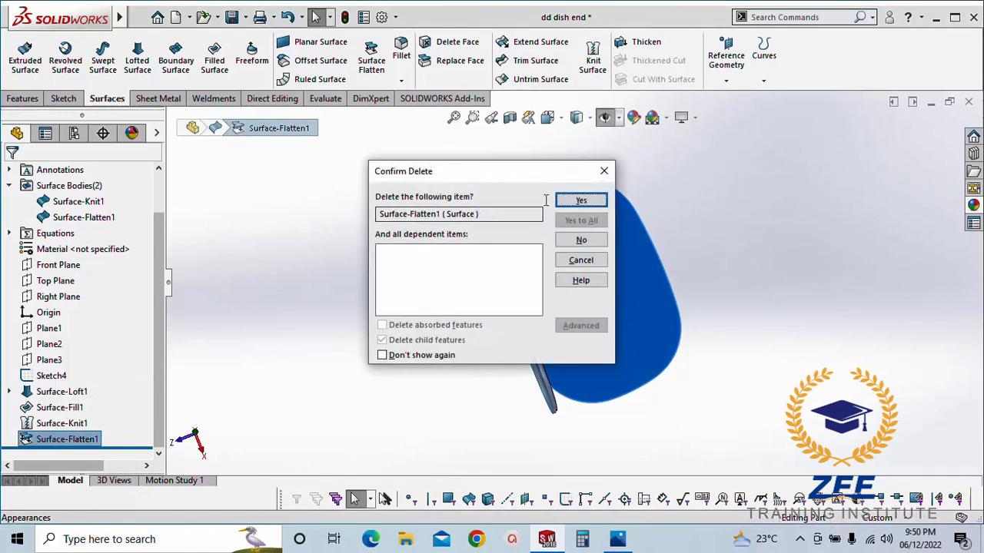
key(Return)
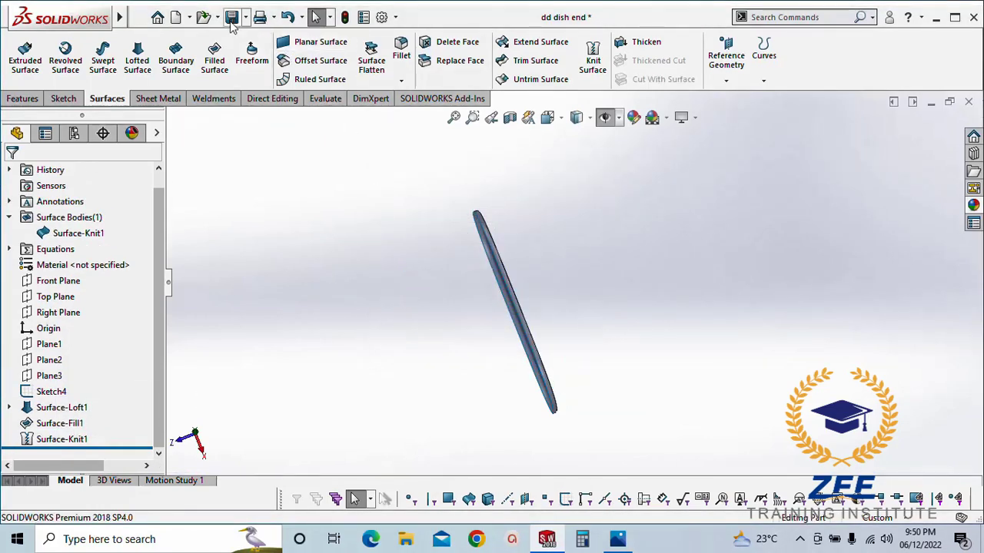
middle_drag(445, 329, 475, 235)
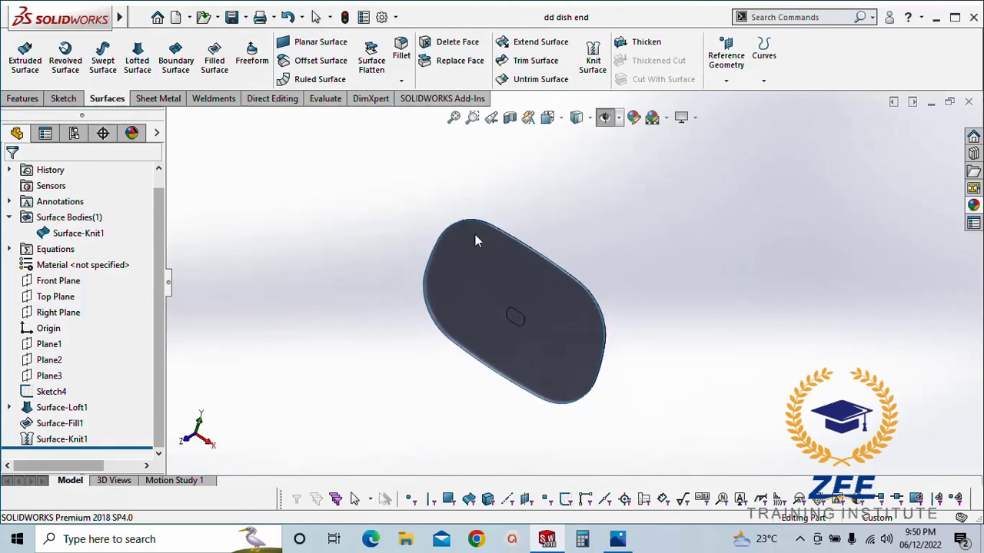
Thicken the knitted dish surface by 10 mm toward its inner side and save the part
click(645, 43)
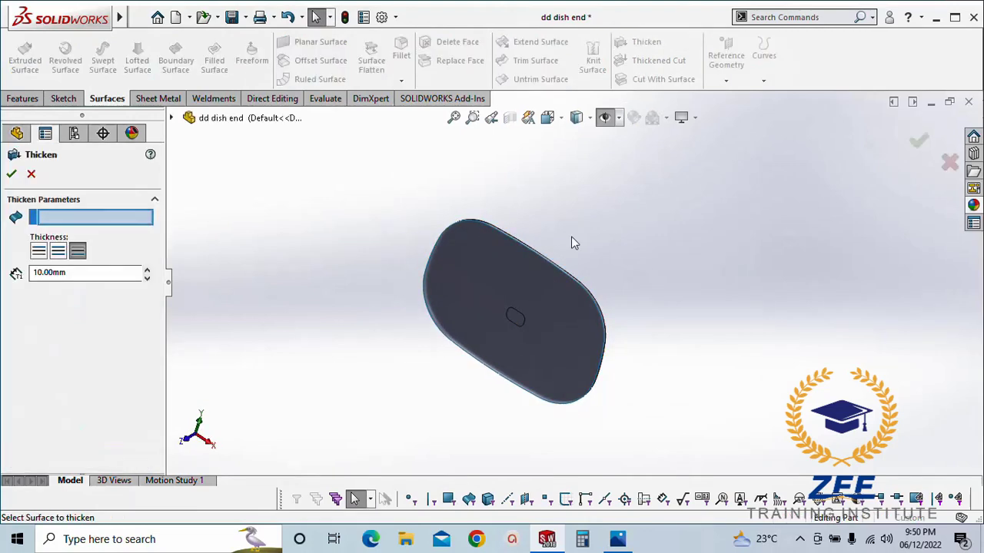
click(533, 277)
scroll(548, 349, down, 5)
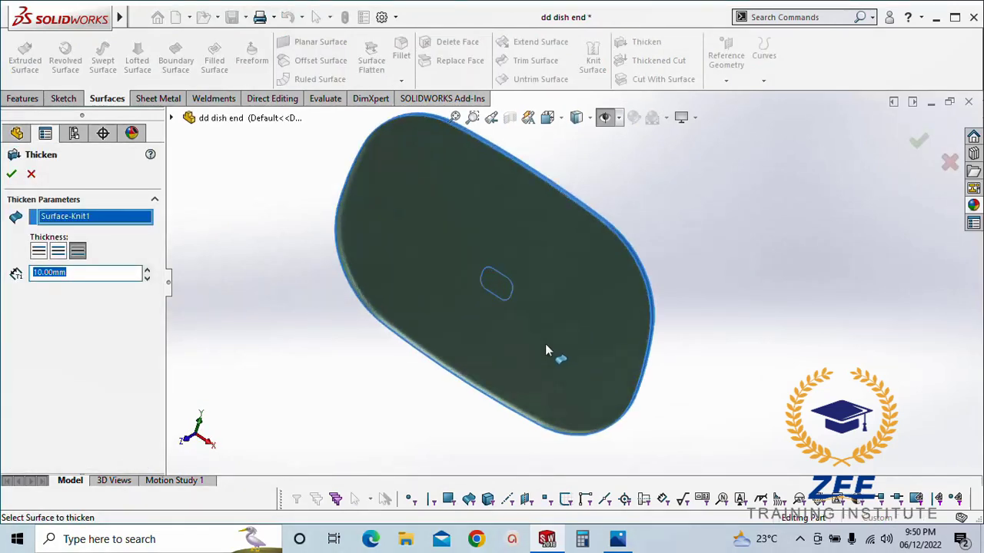
middle_drag(549, 337, 538, 262)
scroll(538, 262, up, 4)
scroll(538, 262, down, 6)
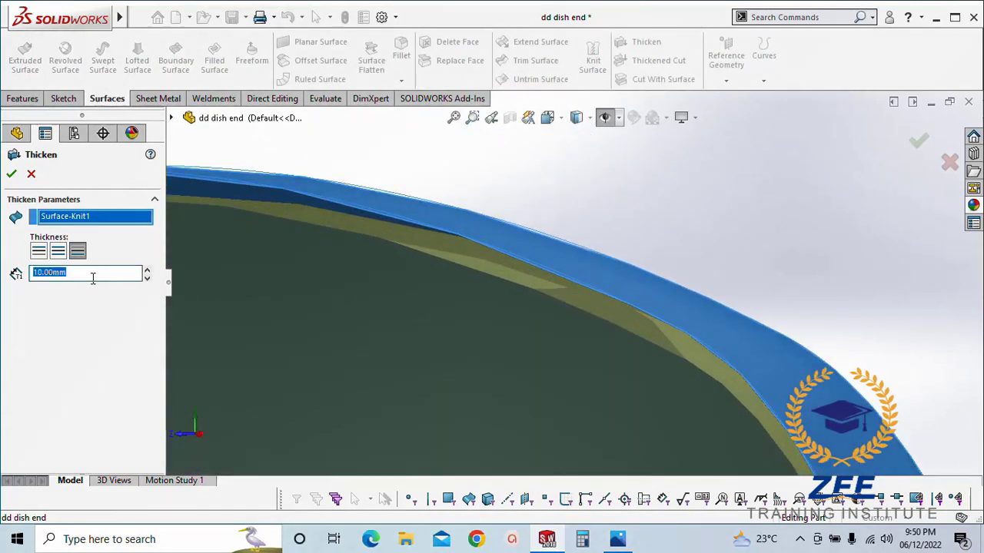
key(Return)
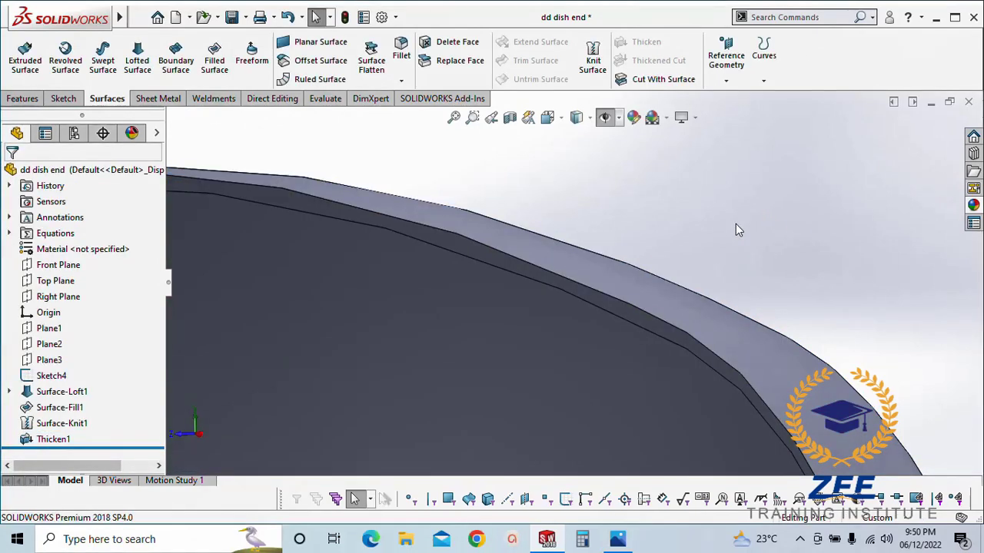
Show the part in the Right view and section it through the Right Plane
key(space)
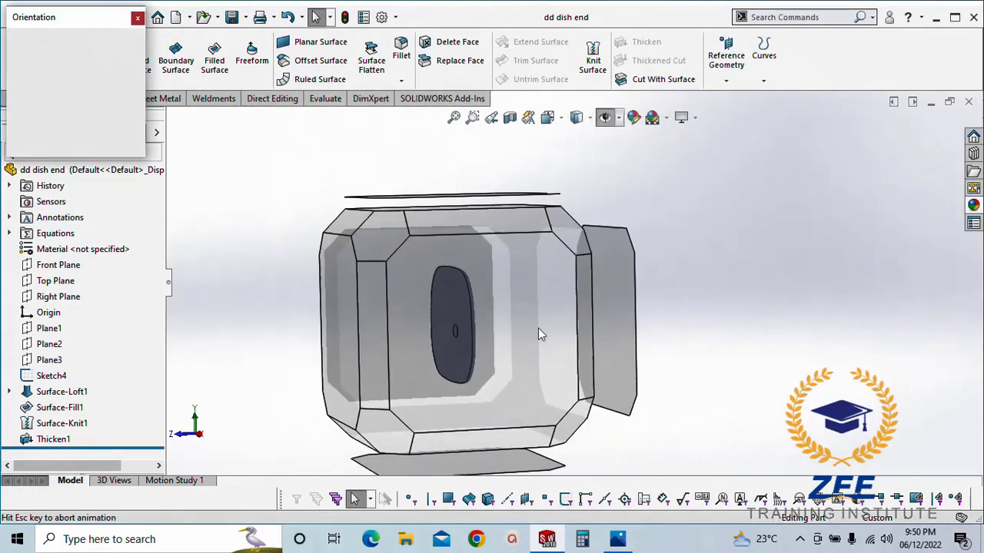
click(538, 334)
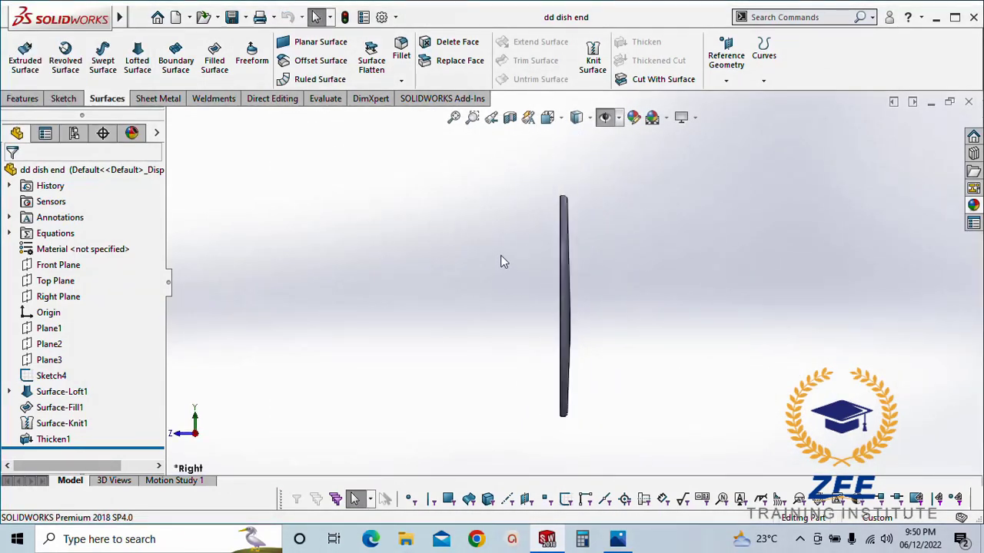
click(509, 117)
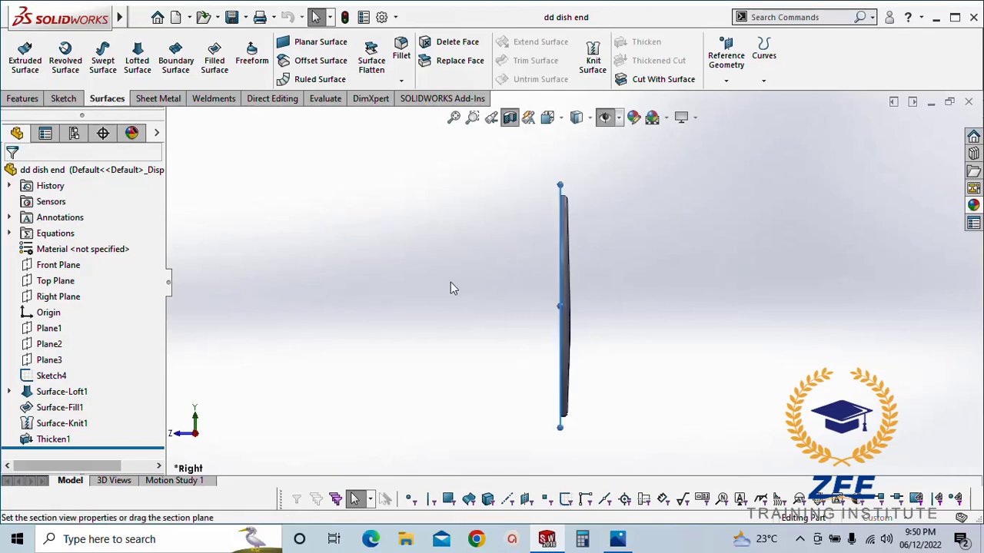
click(75, 435)
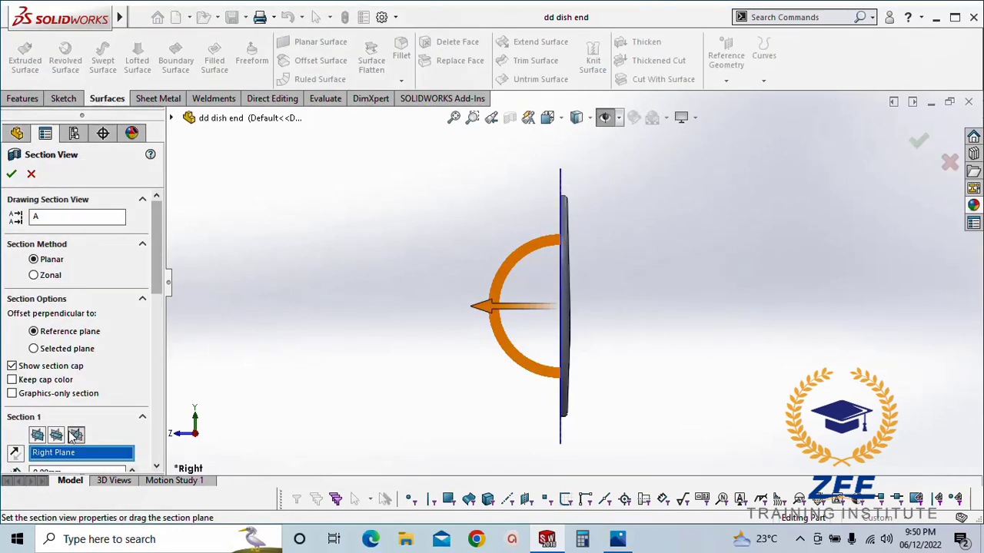
click(11, 174)
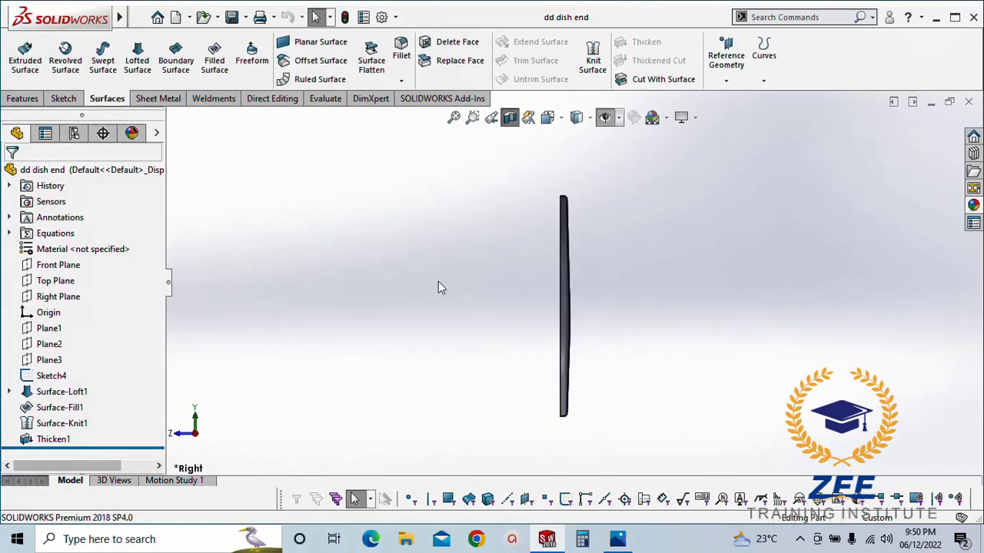
Examine the sectioned wall from the rounded rim along the dish profile, and turn the section view off
scroll(564, 215, down, 6)
scroll(527, 263, down, 2)
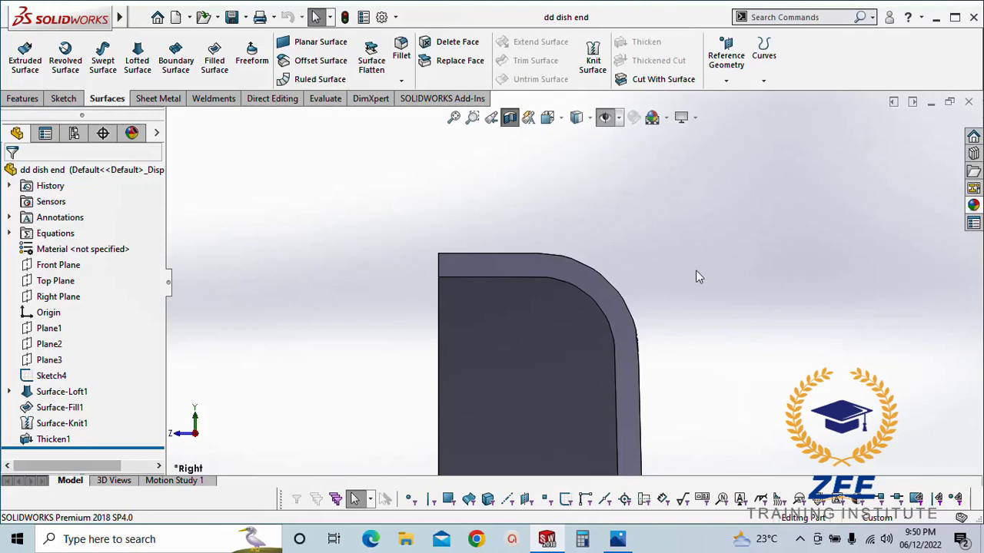
scroll(687, 365, up, 5)
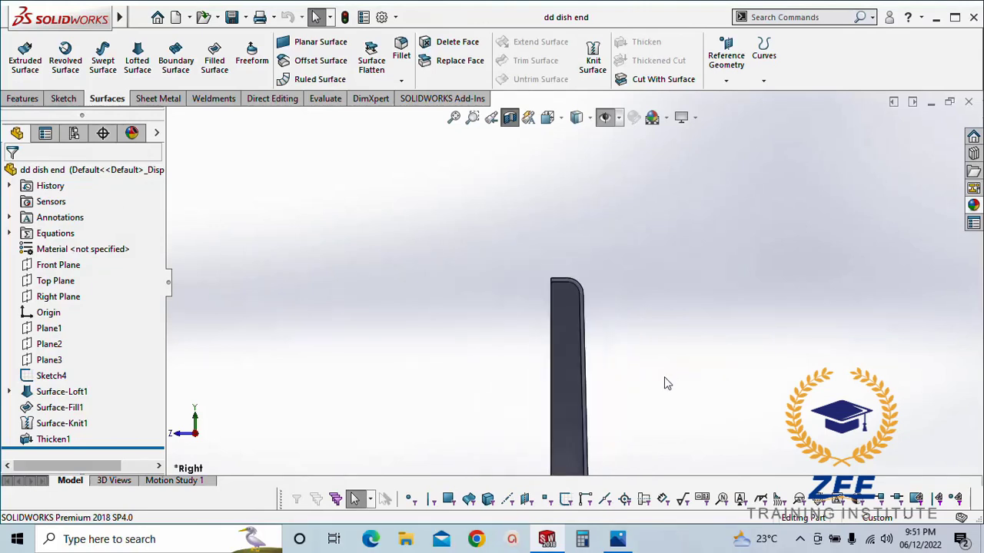
ctrl+middle_drag(667, 382, 654, 72)
scroll(654, 72, up, 1)
ctrl+middle_drag(639, 460, 646, 116)
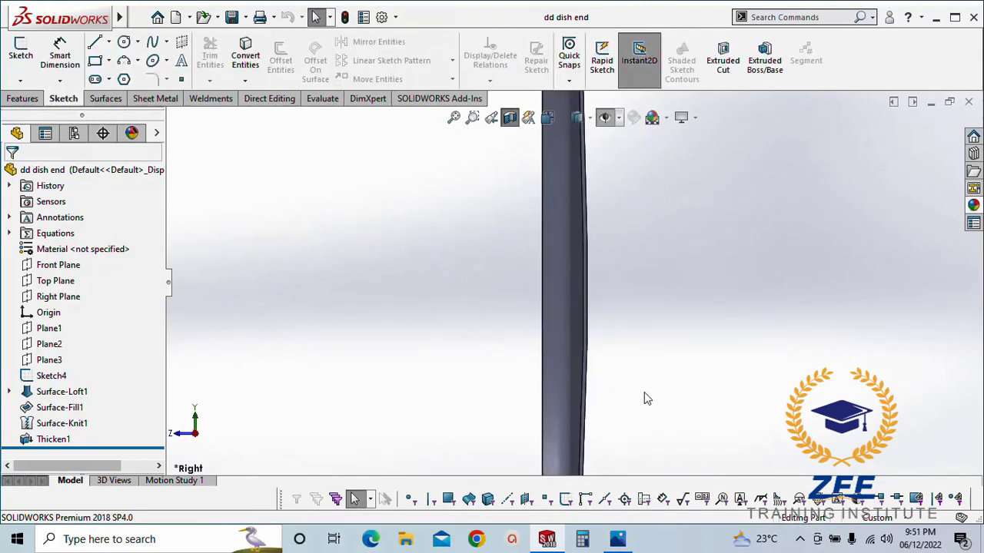
ctrl+middle_drag(644, 392, 664, 156)
ctrl+middle_drag(649, 419, 652, 356)
ctrl+middle_drag(638, 396, 520, 326)
scroll(632, 365, down, 3)
Assign Plain Carbon Steel as the part's material and check the dish end's mass with Mass Properties
right_click(95, 255)
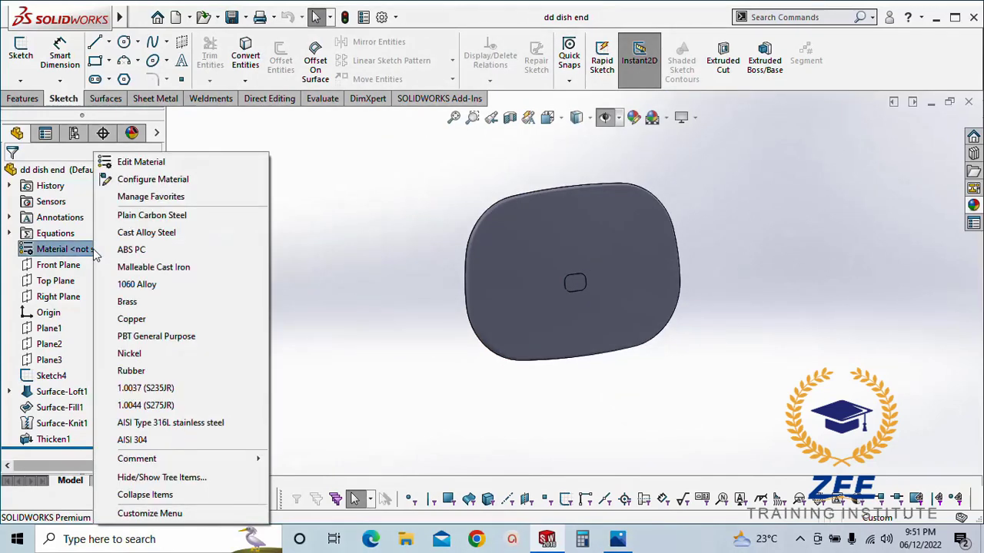
click(149, 217)
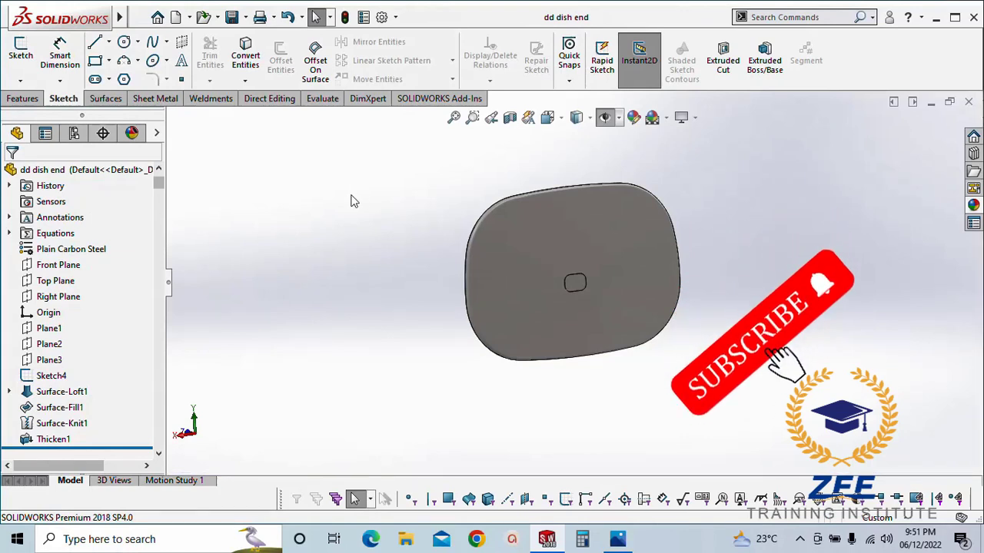
click(322, 98)
click(100, 62)
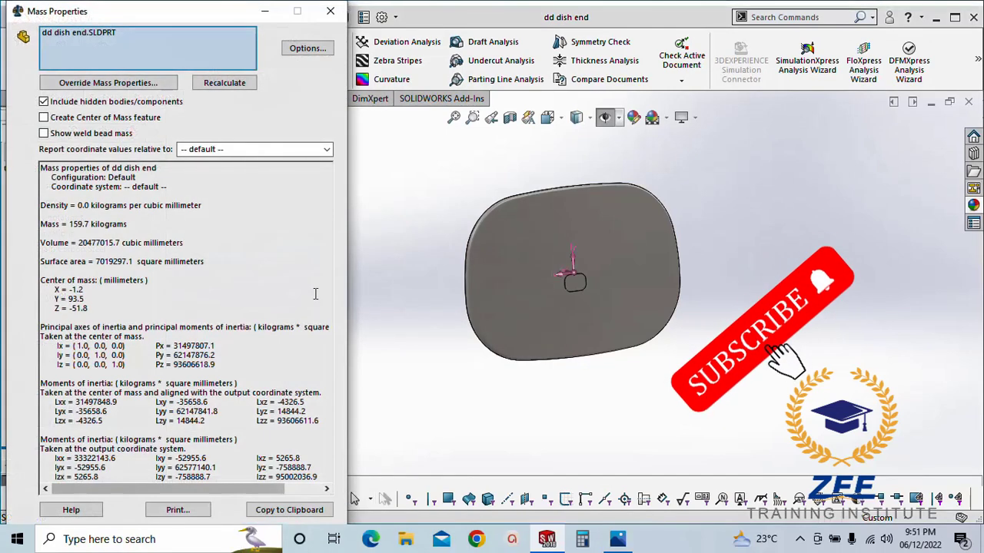
drag(69, 223, 127, 224)
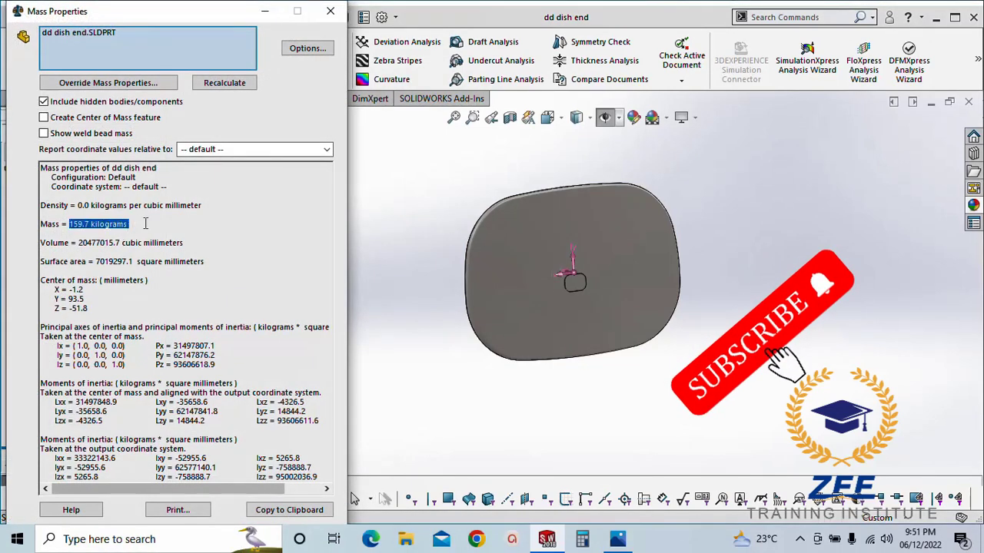
click(330, 11)
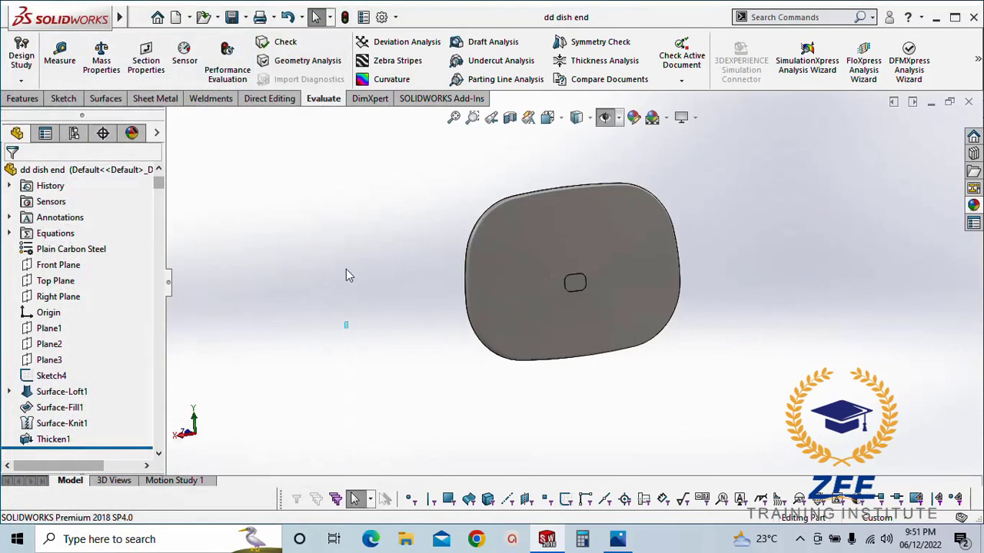